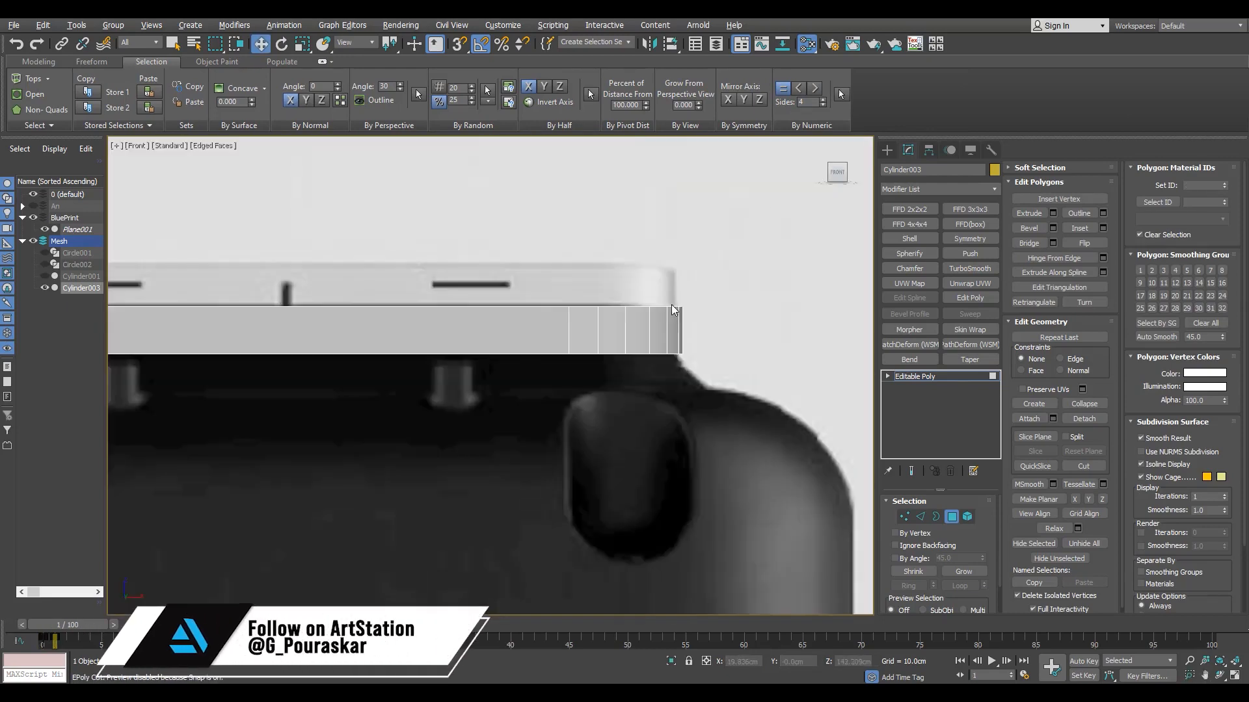
- Raise the band's top border about 2.1 cm to the blueprint's upper edge and extrude its bottom border a short distance downward
{"action": "left_click", "coordinate": [672, 304]}
{"action": "middle_click_drag", "start_coordinate": [415, 293], "coordinate": [439, 305]}
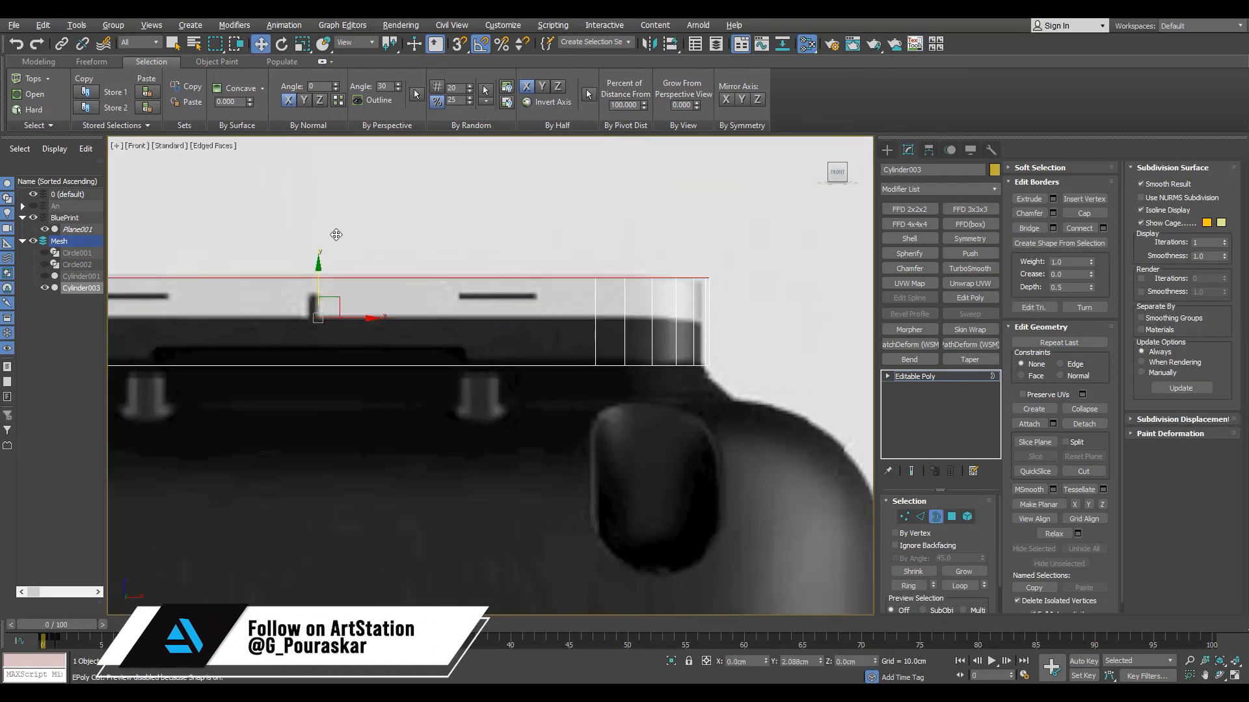
{"action": "scroll", "coordinate": [559, 411], "scroll_direction": "down", "scroll_amount": 2}
{"action": "left_click_drag", "start_coordinate": [430, 338], "coordinate": [430, 339], "text": "shift"}
- Scale the bottom border outward to follow the blueprint's neck flare, and widen it further in depth from the side
{"action": "scroll", "coordinate": [446, 384], "scroll_direction": "up", "scroll_amount": 2}
{"action": "middle_click_drag", "start_coordinate": [446, 384], "coordinate": [415, 386]}
{"action": "key", "text": "r"}
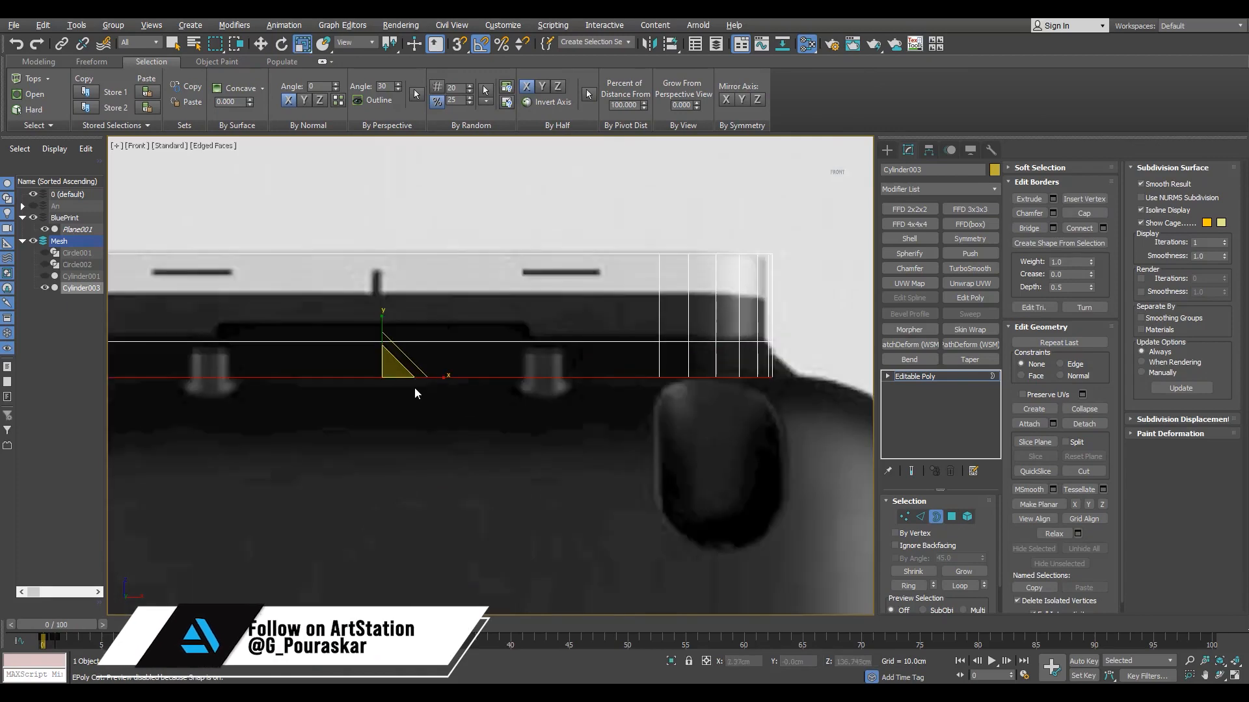
{"action": "left_click_drag", "start_coordinate": [397, 371], "coordinate": [403, 366]}
{"action": "key", "text": "l"}
{"action": "key", "text": "F3"}
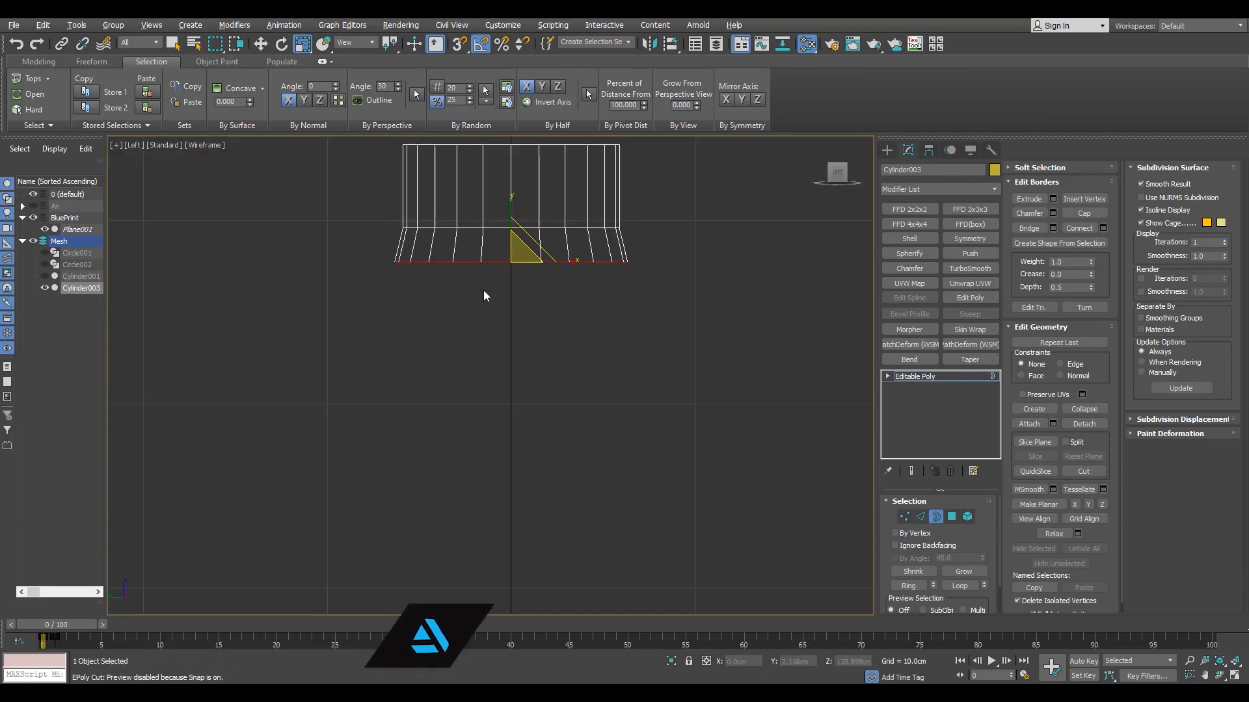
{"action": "left_click_drag", "start_coordinate": [575, 260], "coordinate": [581, 261]}
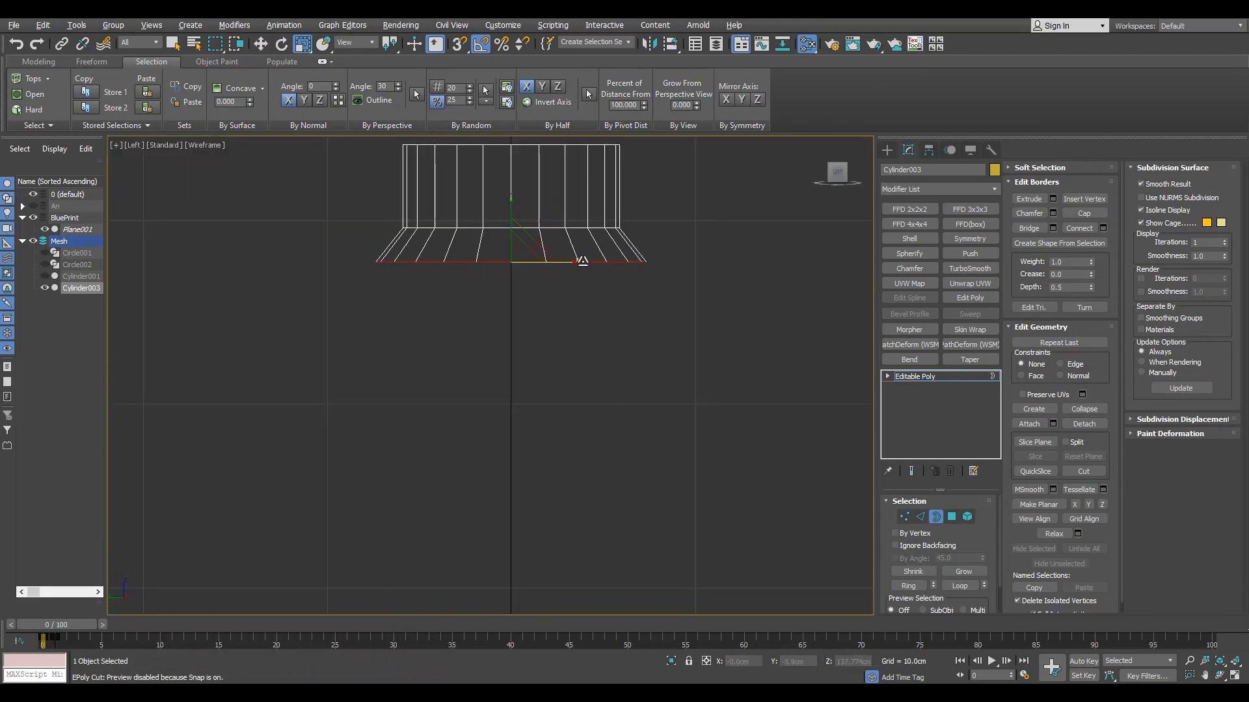
- Extrude the flared bottom border straight down about 6.6 cm against the front blueprint
{"action": "key", "text": "alt+w"}
{"action": "right_click", "coordinate": [715, 353]}
{"action": "key", "text": "alt+w"}
{"action": "scroll", "coordinate": [715, 353], "scroll_direction": "down", "scroll_amount": 2}
{"action": "key", "text": "alt+w"}
{"action": "key", "text": "alt+w"}
{"action": "scroll", "coordinate": [634, 291], "scroll_direction": "down", "scroll_amount": 6}
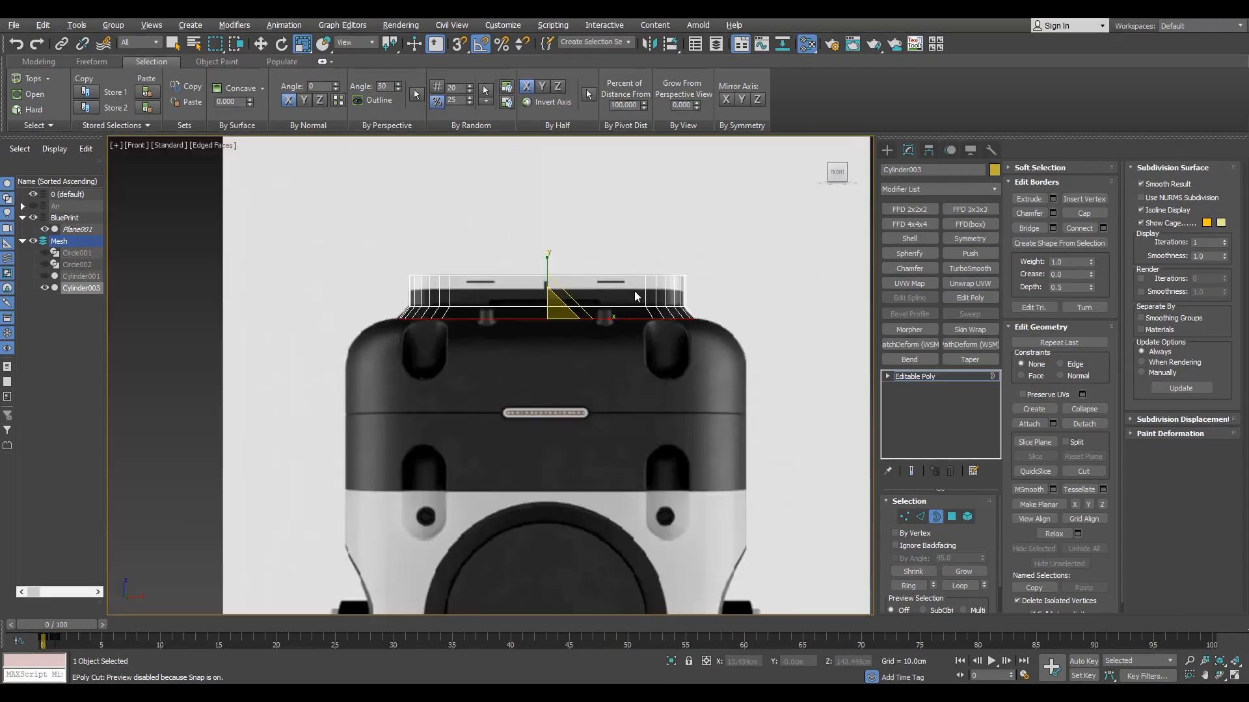
{"action": "key", "text": "w"}
{"action": "scroll", "coordinate": [585, 286], "scroll_direction": "up", "scroll_amount": 3}
{"action": "left_click_drag", "start_coordinate": [524, 279], "coordinate": [540, 330], "text": "shift"}
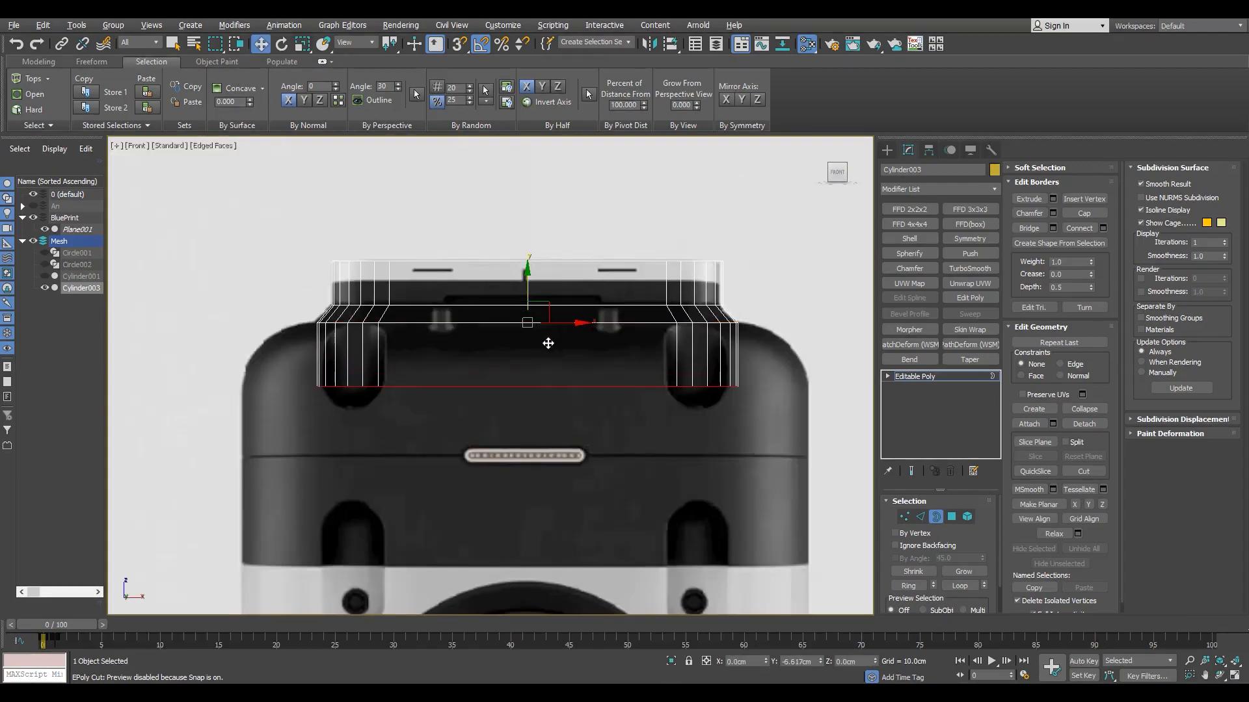
- Scale the new bottom border outward to the full width of the device body on the blueprint
{"action": "key", "text": "r"}
{"action": "scroll", "coordinate": [550, 344], "scroll_direction": "up", "scroll_amount": 3}
{"action": "middle_click_drag", "start_coordinate": [541, 454], "coordinate": [385, 456]}
{"action": "left_click_drag", "start_coordinate": [374, 396], "coordinate": [377, 389]}
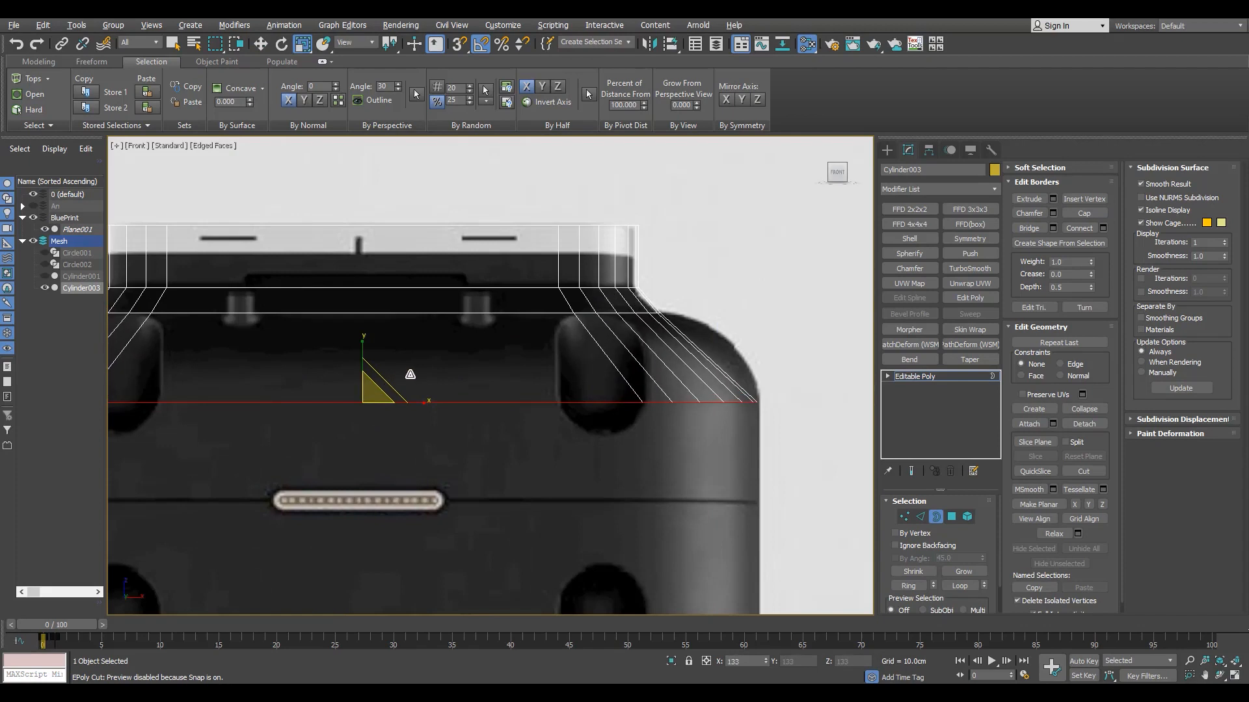
- Add two edge loops between the neck flare and the bottom border, scaled outward to follow the rounded shoulder
{"action": "key", "text": "2"}
{"action": "left_click", "coordinate": [711, 359]}
{"action": "key", "text": "alt+r"}
{"action": "key", "text": "ctrl+shift+e"}
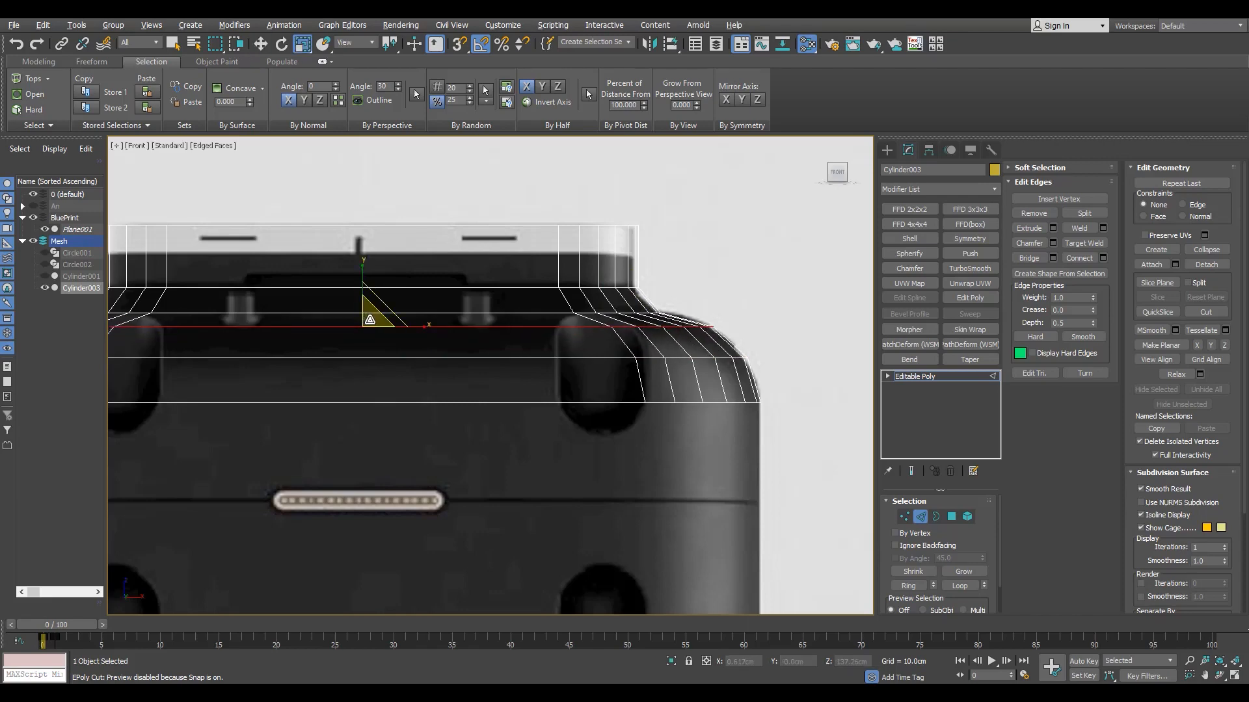
{"action": "scroll", "coordinate": [491, 375], "scroll_direction": "down", "scroll_amount": 3}
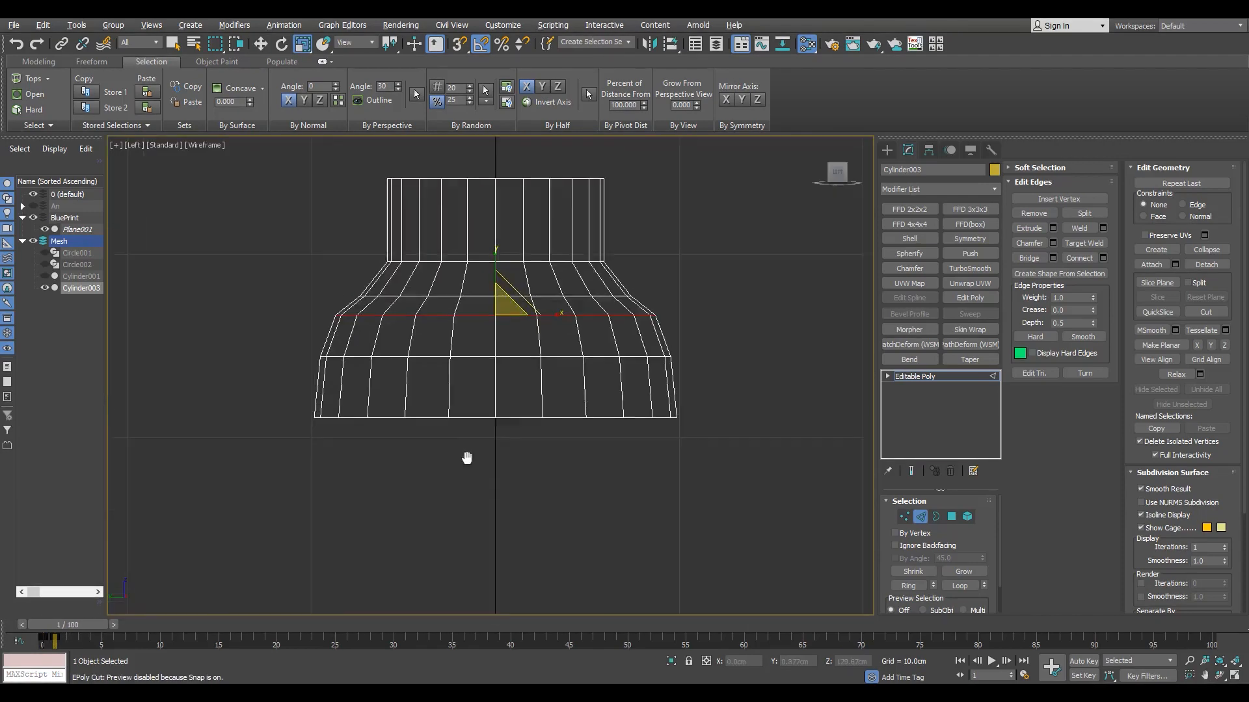
- Move the upper shoulder edge loop up slightly in the side view and compare its position with the front blueprint
{"action": "middle_click_drag", "start_coordinate": [467, 458], "coordinate": [454, 472]}
{"action": "scroll", "coordinate": [454, 471], "scroll_direction": "down", "scroll_amount": 1}
{"action": "scroll", "coordinate": [496, 416], "scroll_direction": "up", "scroll_amount": 2}
{"action": "middle_click_drag", "start_coordinate": [523, 340], "coordinate": [533, 338]}
{"action": "key", "text": "w"}
{"action": "left_click_drag", "start_coordinate": [536, 339], "coordinate": [537, 333]}
{"action": "key", "text": "alt+w"}
{"action": "middle_click", "coordinate": [672, 288]}
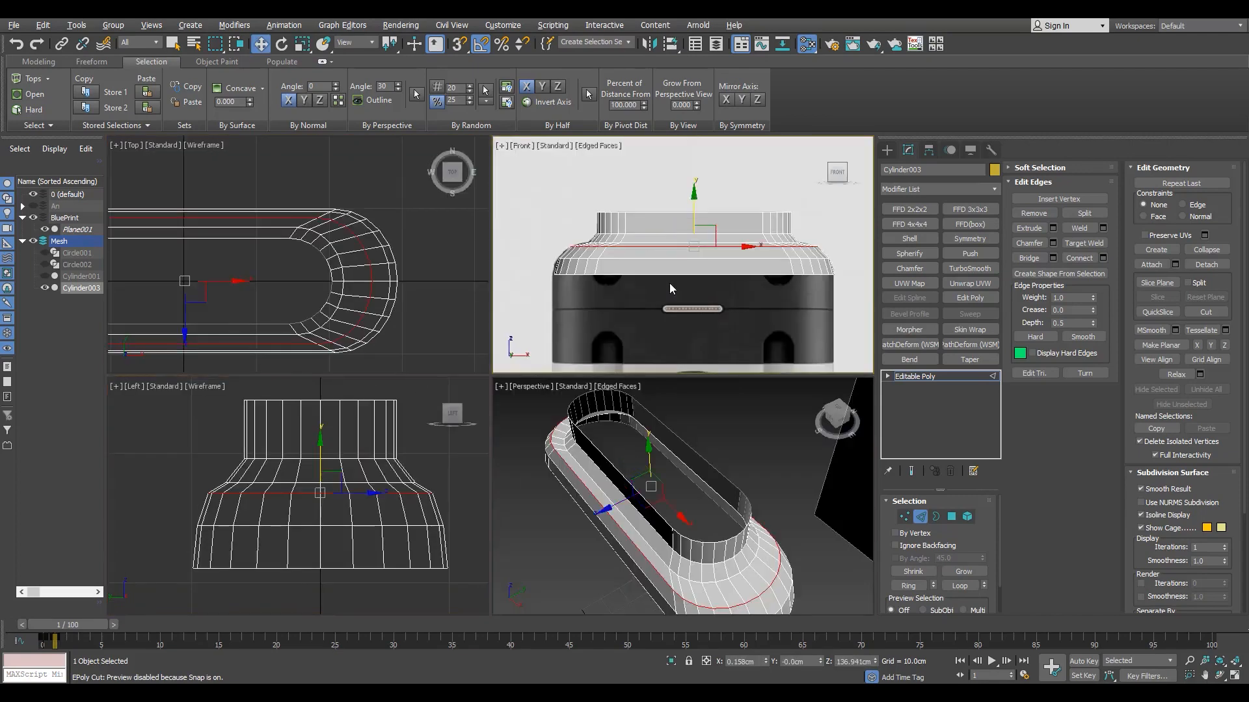
{"action": "key", "text": "alt+w"}
{"action": "scroll", "coordinate": [717, 351], "scroll_direction": "up", "scroll_amount": 4}
{"action": "key", "text": "ctrl+z"}
{"action": "key", "text": "ctrl+y"}
- Chamfer the lower shoulder edge loop into two loops using the Tri chamfer type
{"action": "key", "text": "alt+w"}
{"action": "middle_click", "coordinate": [354, 462]}
{"action": "key", "text": "alt+w"}
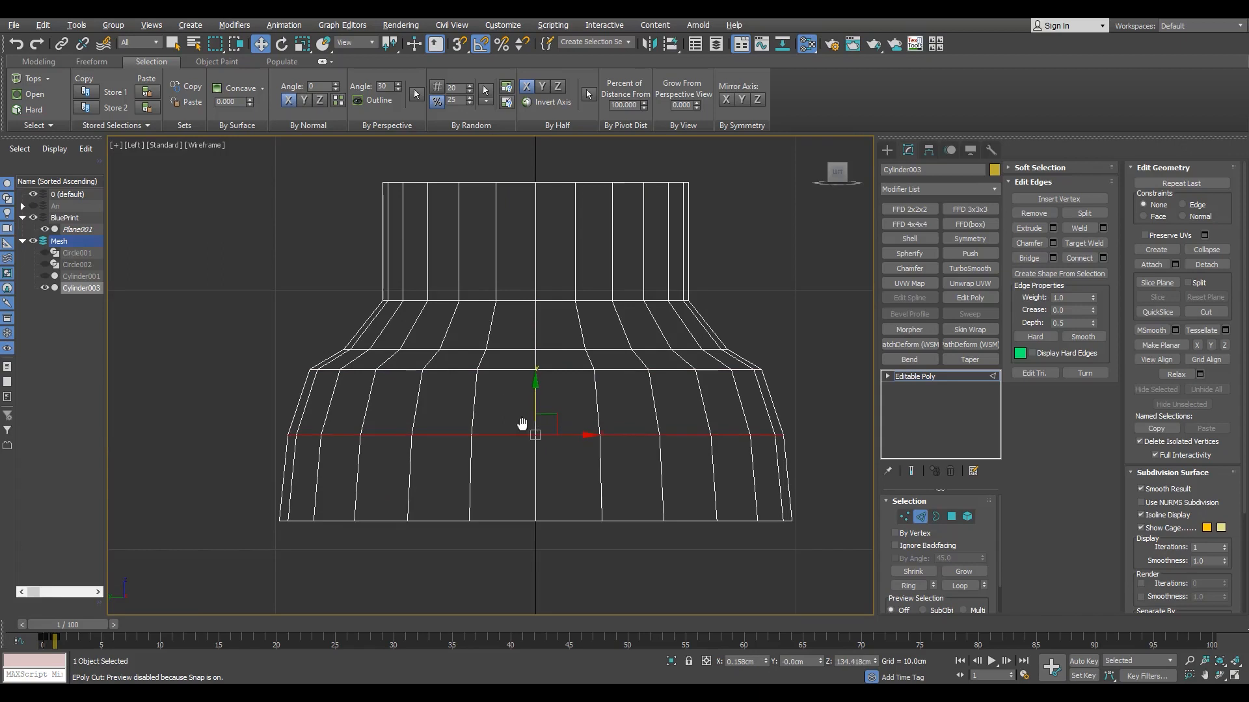
{"action": "middle_click_drag", "start_coordinate": [522, 424], "coordinate": [510, 424]}
{"action": "left_click", "coordinate": [1053, 244]}
{"action": "left_click", "coordinate": [512, 382]}
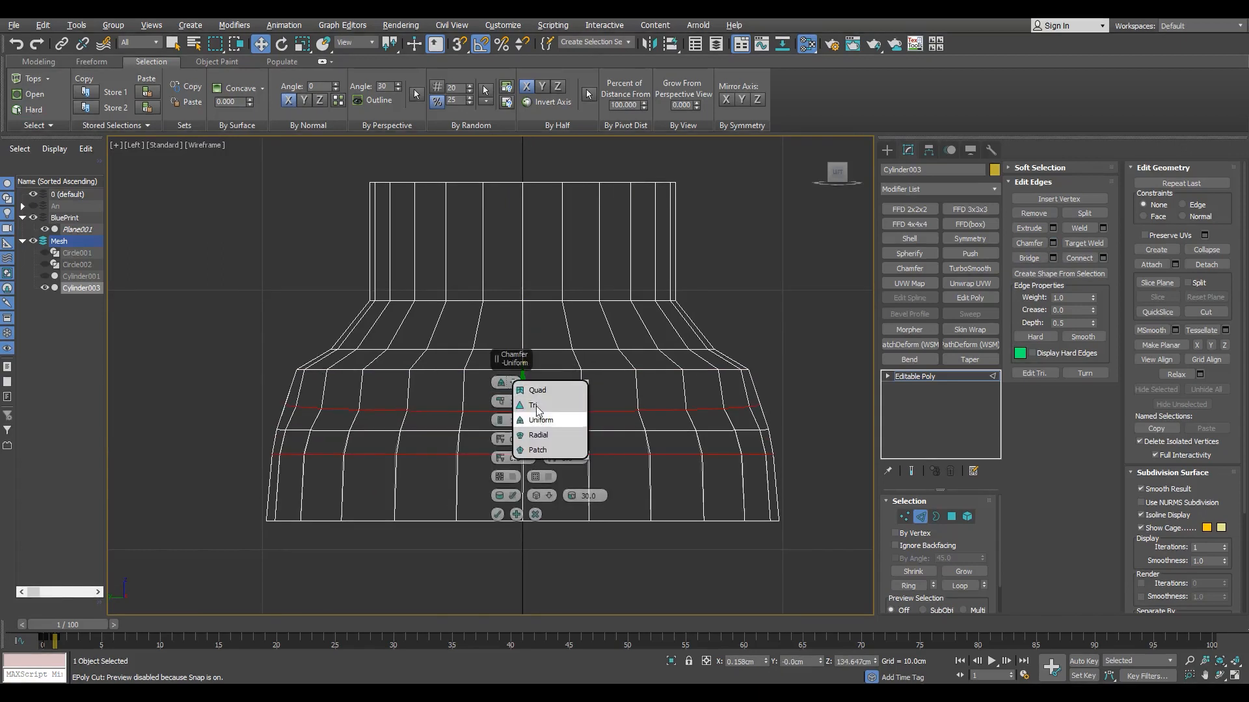
{"action": "left_click", "coordinate": [535, 405]}
{"action": "left_click_drag", "start_coordinate": [500, 402], "coordinate": [497, 299]}
{"action": "left_click", "coordinate": [498, 418]}
{"action": "left_click", "coordinate": [499, 418]}
{"action": "left_click", "coordinate": [497, 514]}
- Stretch the shoulder vertices vertically to about 107% so the curve matches the front blueprint
{"action": "key", "text": "1"}
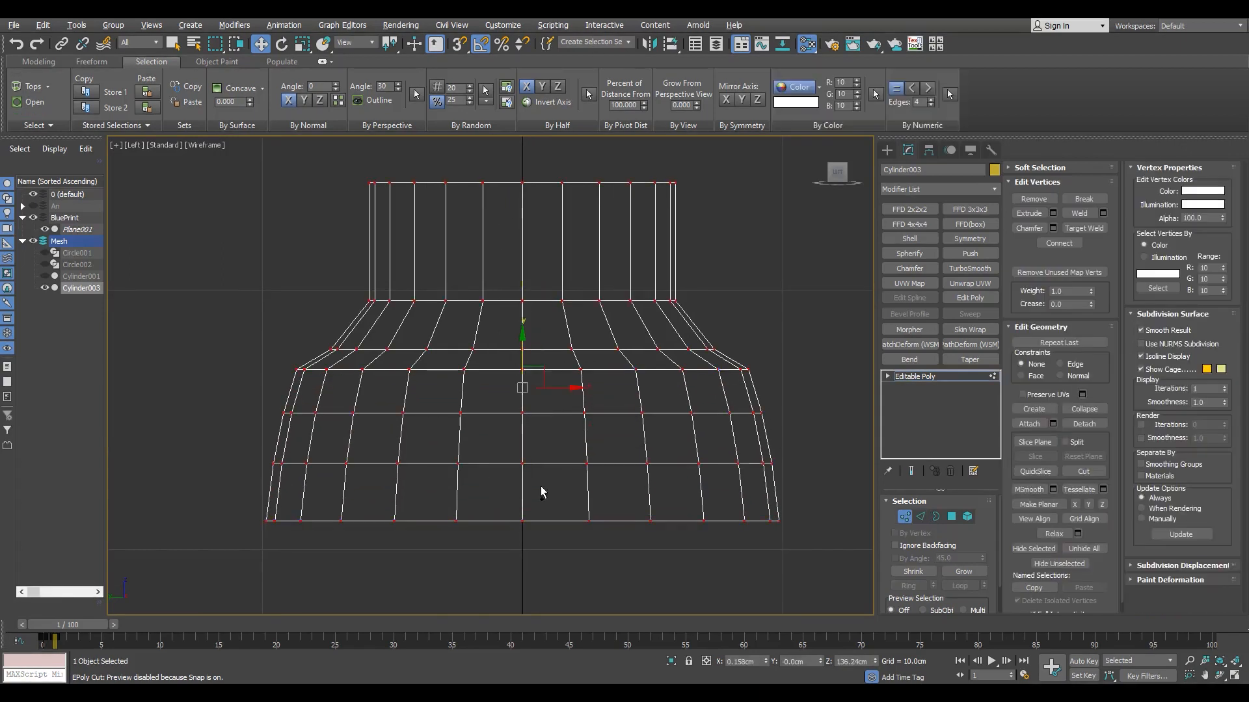
{"action": "middle_click_drag", "start_coordinate": [531, 390], "coordinate": [535, 360]}
{"action": "key", "text": "f"}
{"action": "scroll", "coordinate": [533, 357], "scroll_direction": "down", "scroll_amount": 5}
{"action": "left_click_drag", "start_coordinate": [65, 624], "coordinate": [55, 625]}
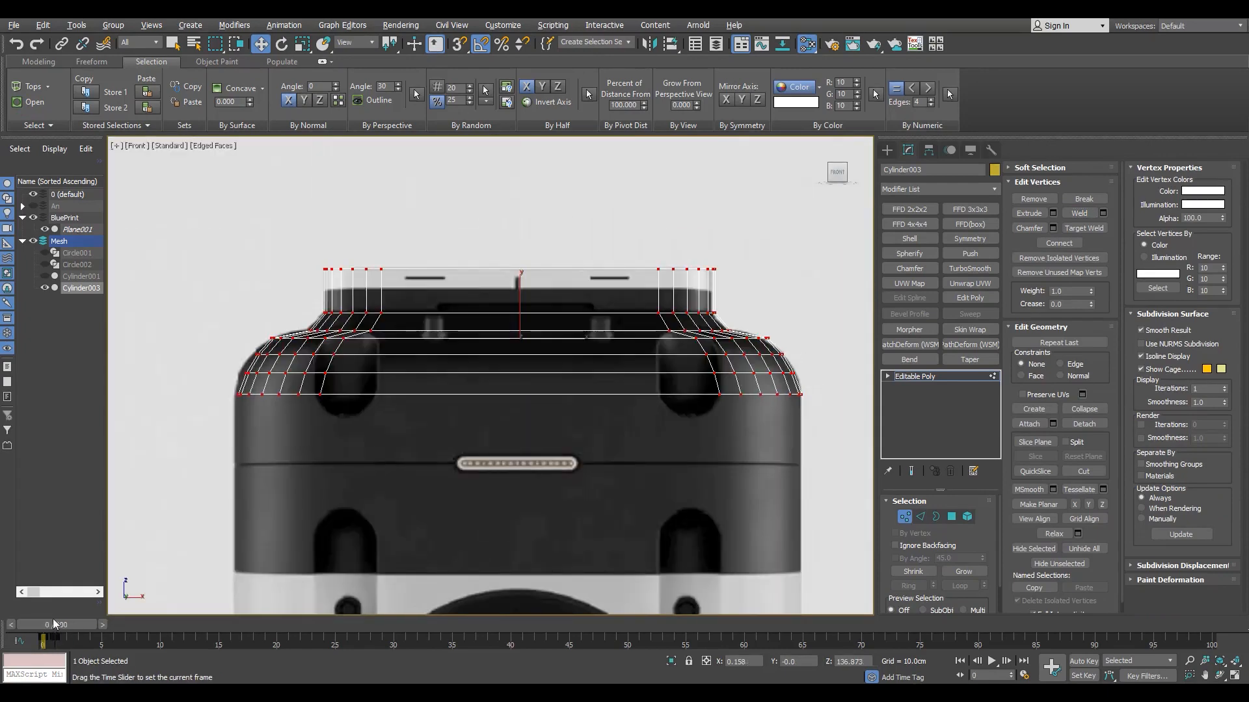
{"action": "key", "text": "r"}
{"action": "left_click_drag", "start_coordinate": [520, 309], "coordinate": [524, 303]}
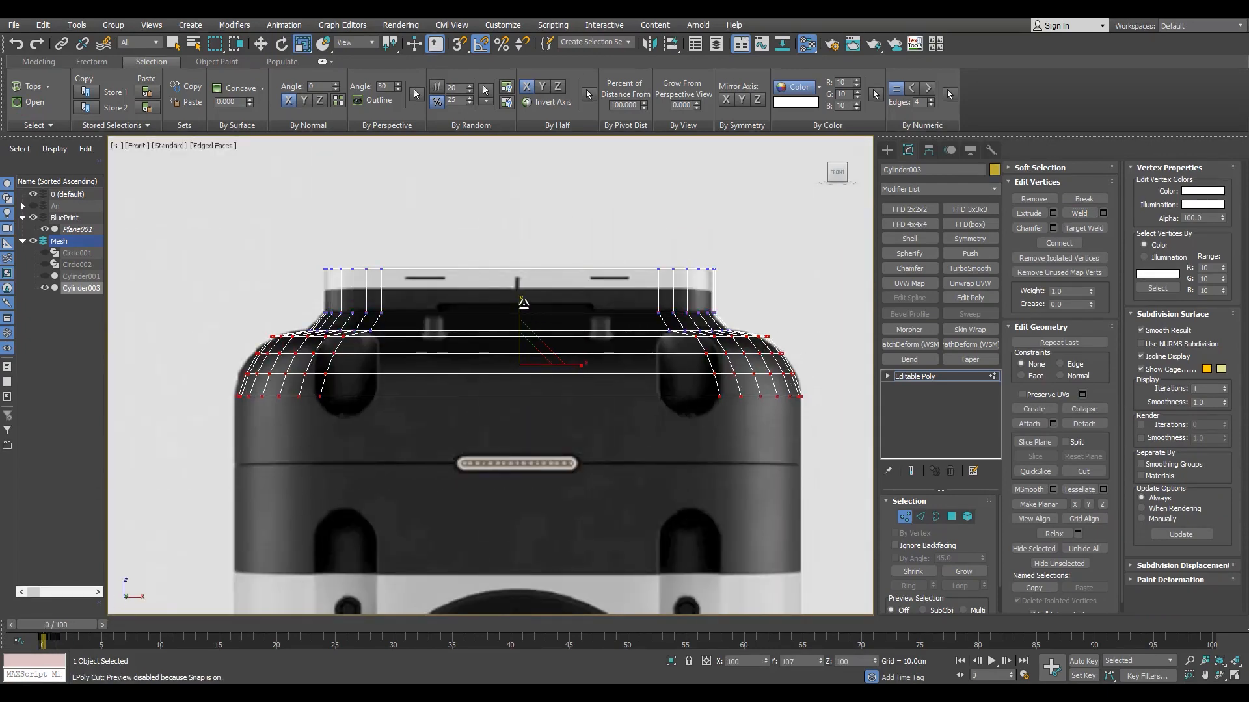
- Select the upper shoulder edge loop, fine-tune its scale against the blueprint, and compare the profile from the side
{"action": "scroll", "coordinate": [591, 337], "scroll_direction": "up", "scroll_amount": 2}
{"action": "scroll", "coordinate": [795, 332], "scroll_direction": "up", "scroll_amount": 2}
{"action": "key", "text": "2"}
{"action": "double_click", "coordinate": [772, 340]}
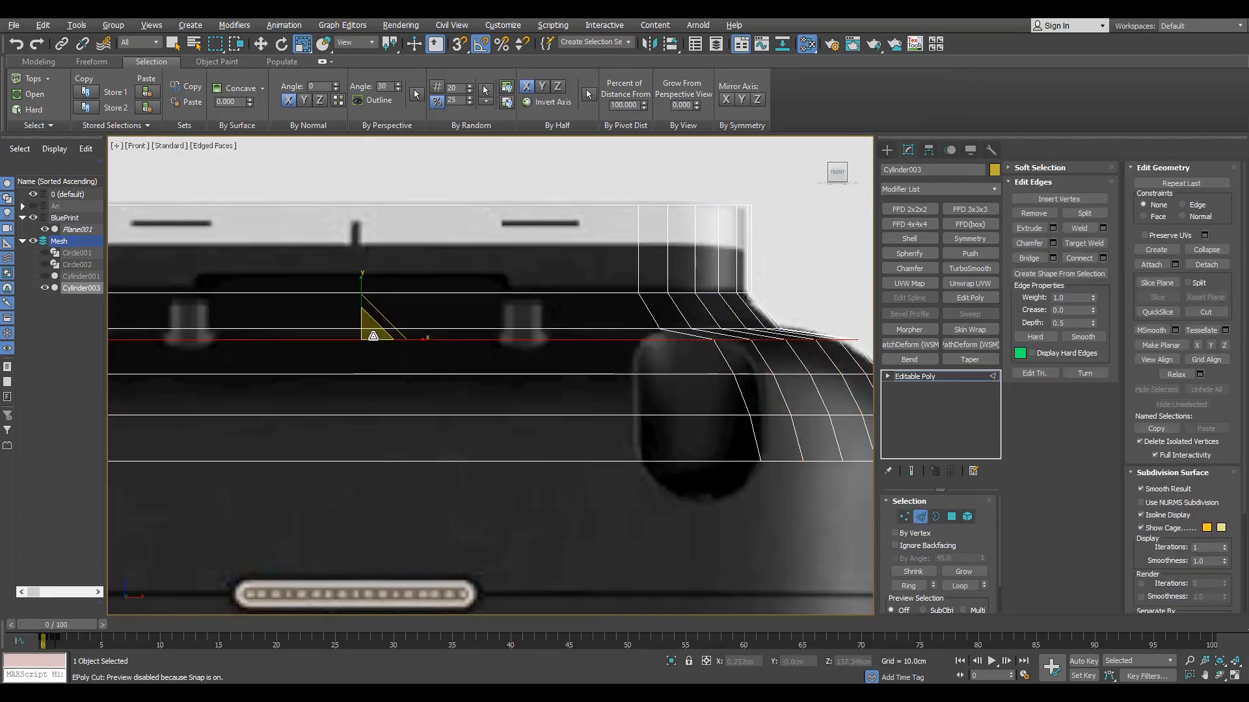
{"action": "scroll", "coordinate": [382, 341], "scroll_direction": "down", "scroll_amount": 2}
{"action": "key", "text": "alt+w"}
{"action": "middle_click", "coordinate": [320, 468]}
{"action": "key", "text": "alt+w"}
{"action": "middle_click_drag", "start_coordinate": [518, 341], "coordinate": [504, 349]}
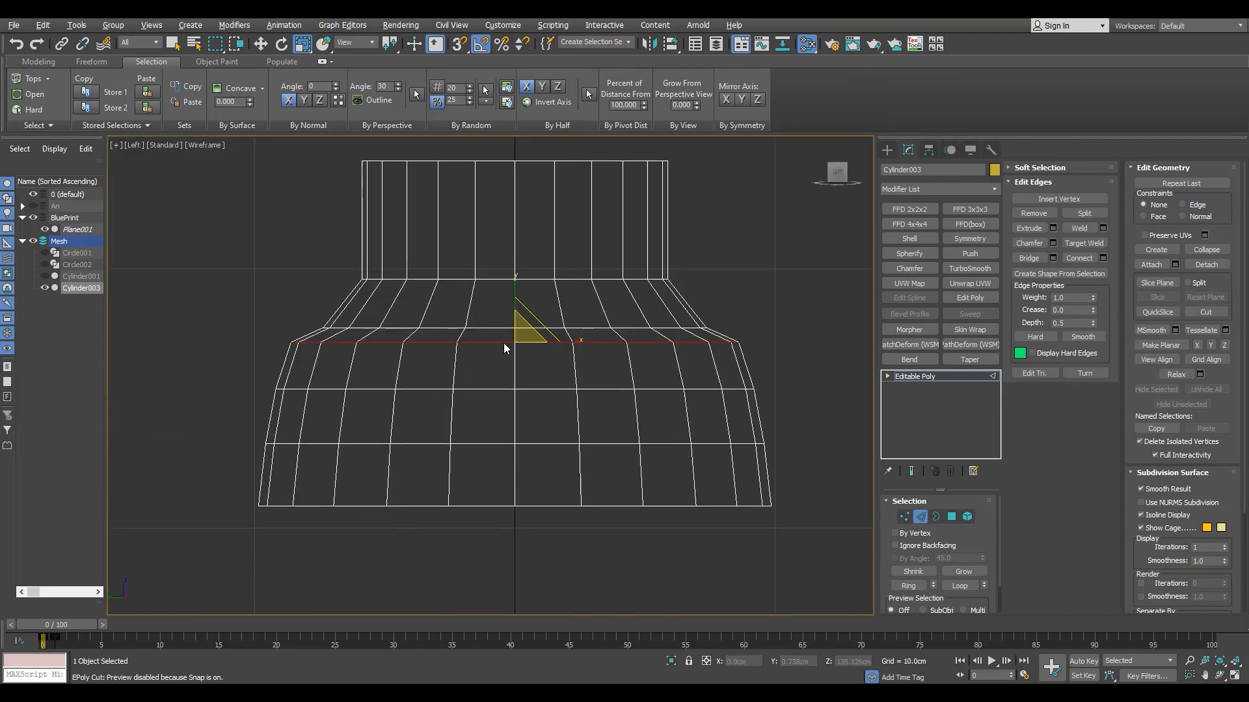
- Widen all the shoulder and base vertices in depth in the side view and inspect the shape in perspective
{"action": "key", "text": "1"}
{"action": "scroll", "coordinate": [349, 531], "scroll_direction": "down", "scroll_amount": 2}
{"action": "key", "text": "r"}
{"action": "left_click_drag", "start_coordinate": [520, 455], "coordinate": [538, 454]}
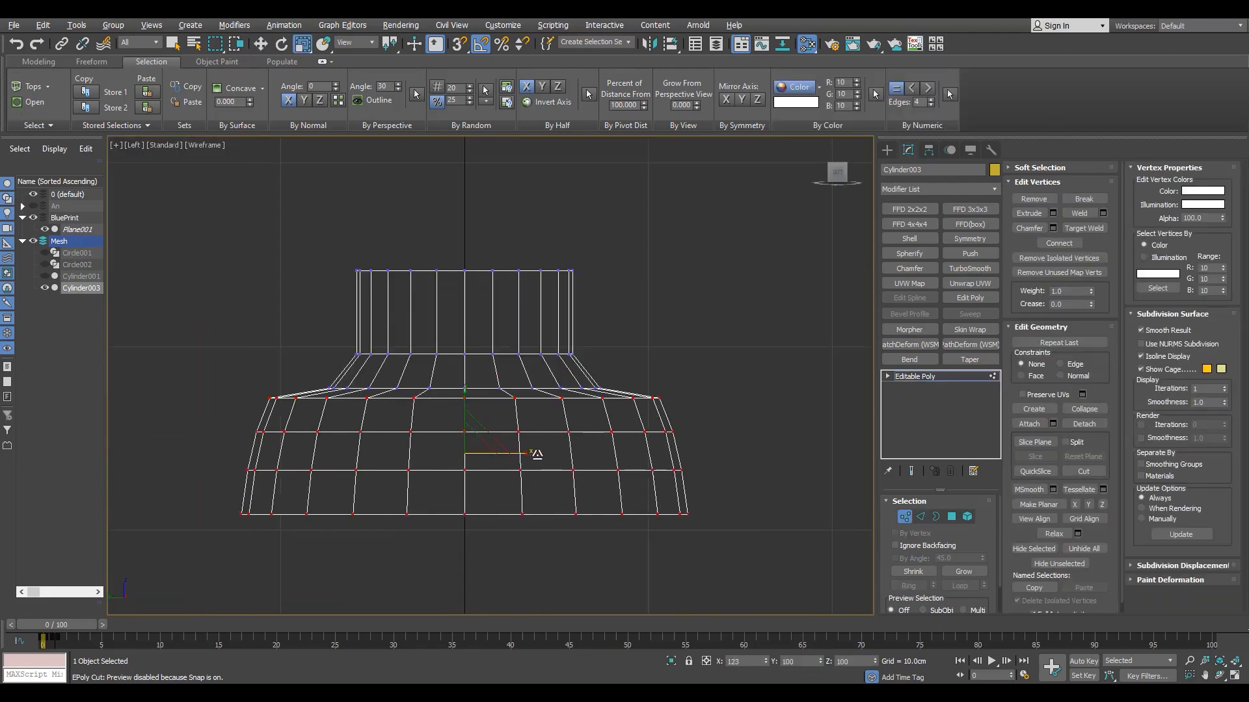
{"action": "key", "text": "alt+w"}
{"action": "middle_click", "coordinate": [646, 504]}
{"action": "key", "text": "alt+w"}
{"action": "scroll", "coordinate": [646, 505], "scroll_direction": "down", "scroll_amount": 6}
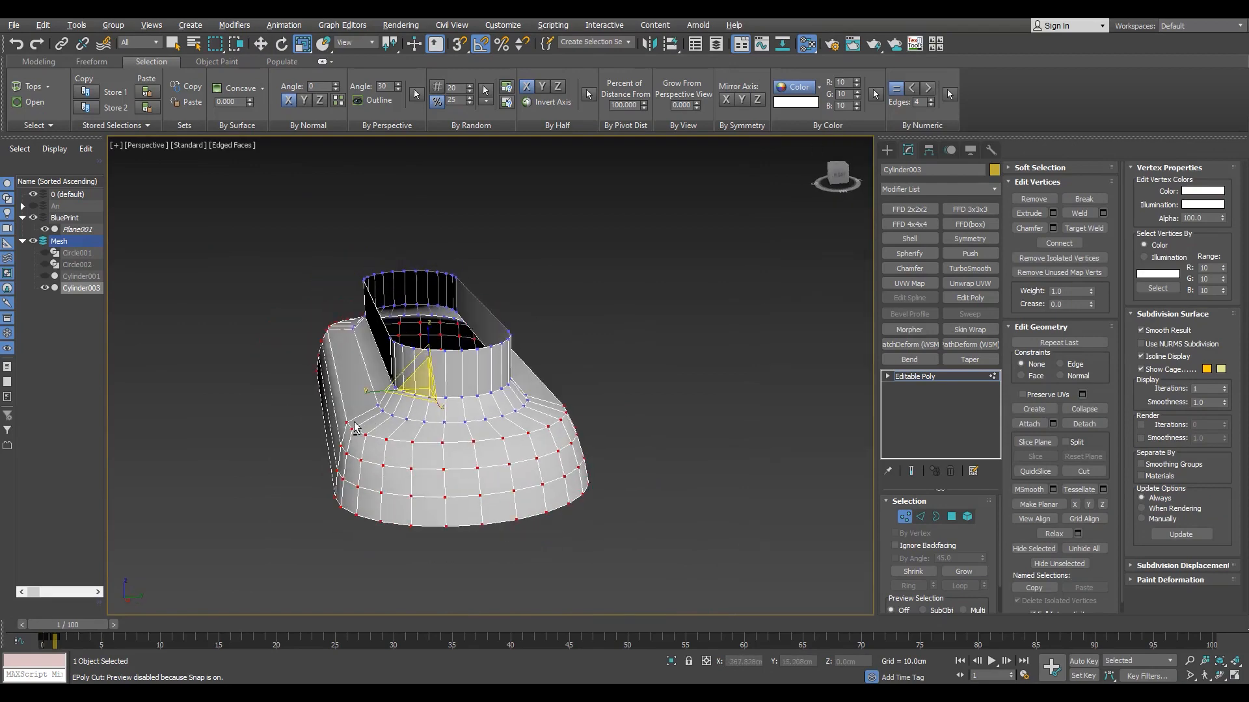
- Widen the two middle shoulder vertex rows slightly in depth in the side view
{"action": "key", "text": "alt+w"}
{"action": "middle_click", "coordinate": [311, 469]}
{"action": "key", "text": "alt+w"}
{"action": "left_click_drag", "start_coordinate": [522, 453], "coordinate": [524, 451]}
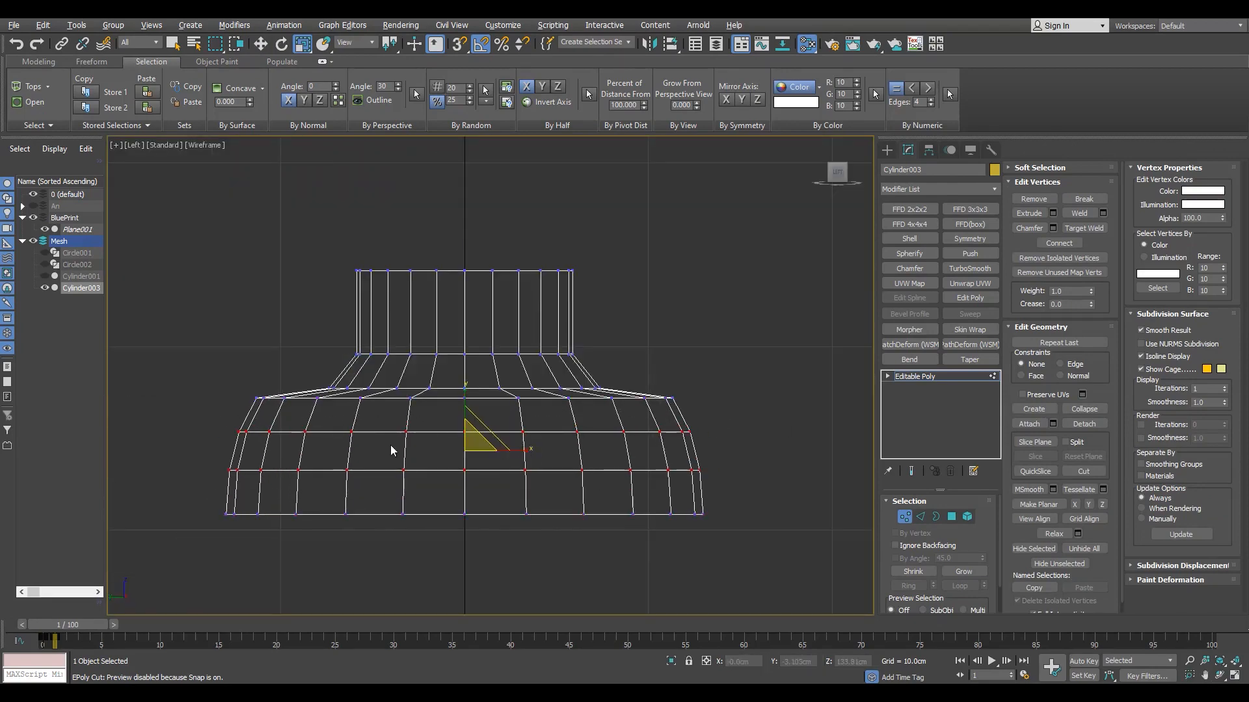
- Narrow the upper shoulder edge loop slightly in depth to round the side profile
{"action": "scroll", "coordinate": [320, 430], "scroll_direction": "up", "scroll_amount": 2}
{"action": "scroll", "coordinate": [274, 432], "scroll_direction": "down", "scroll_amount": 2}
{"action": "key", "text": "2"}
{"action": "double_click", "coordinate": [363, 397]}
{"action": "scroll", "coordinate": [363, 443], "scroll_direction": "up", "scroll_amount": 2}
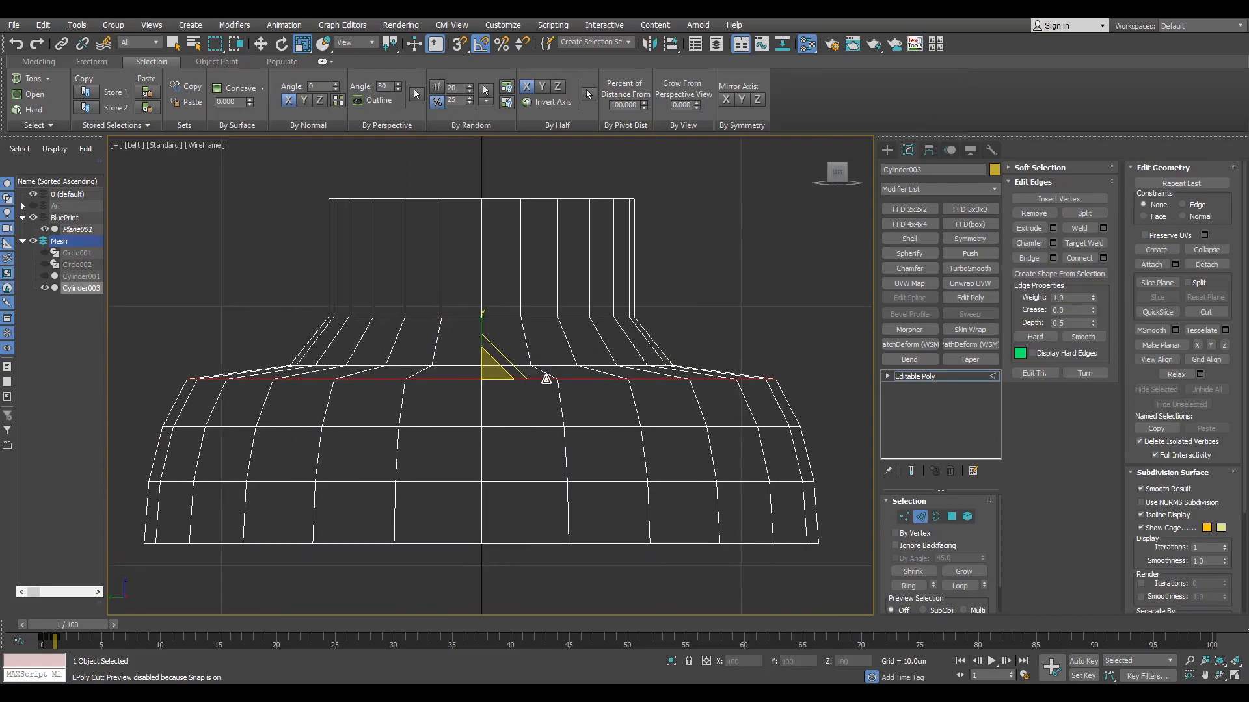
{"action": "scroll", "coordinate": [534, 455], "scroll_direction": "down", "scroll_amount": 3}
- Widen the two lowest vertex rows slightly in depth
{"action": "key", "text": "1"}
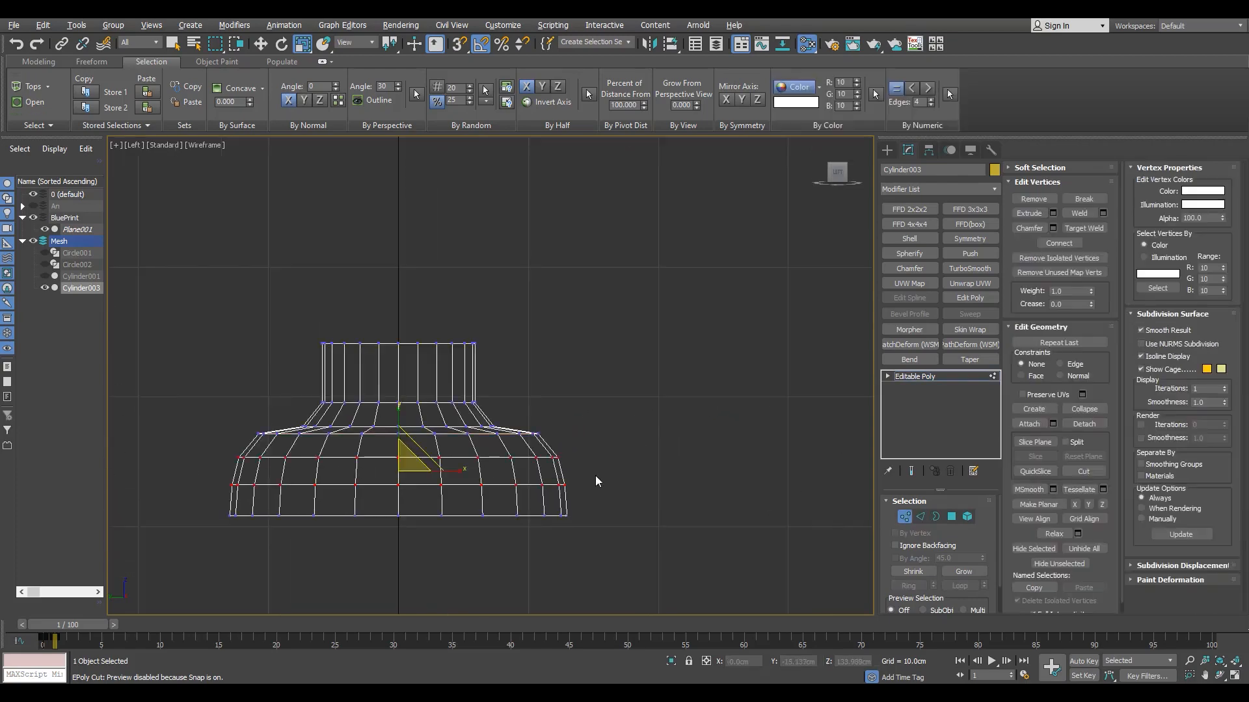
{"action": "scroll", "coordinate": [531, 509], "scroll_direction": "up", "scroll_amount": 3}
{"action": "left_click_drag", "start_coordinate": [534, 493], "coordinate": [535, 493]}
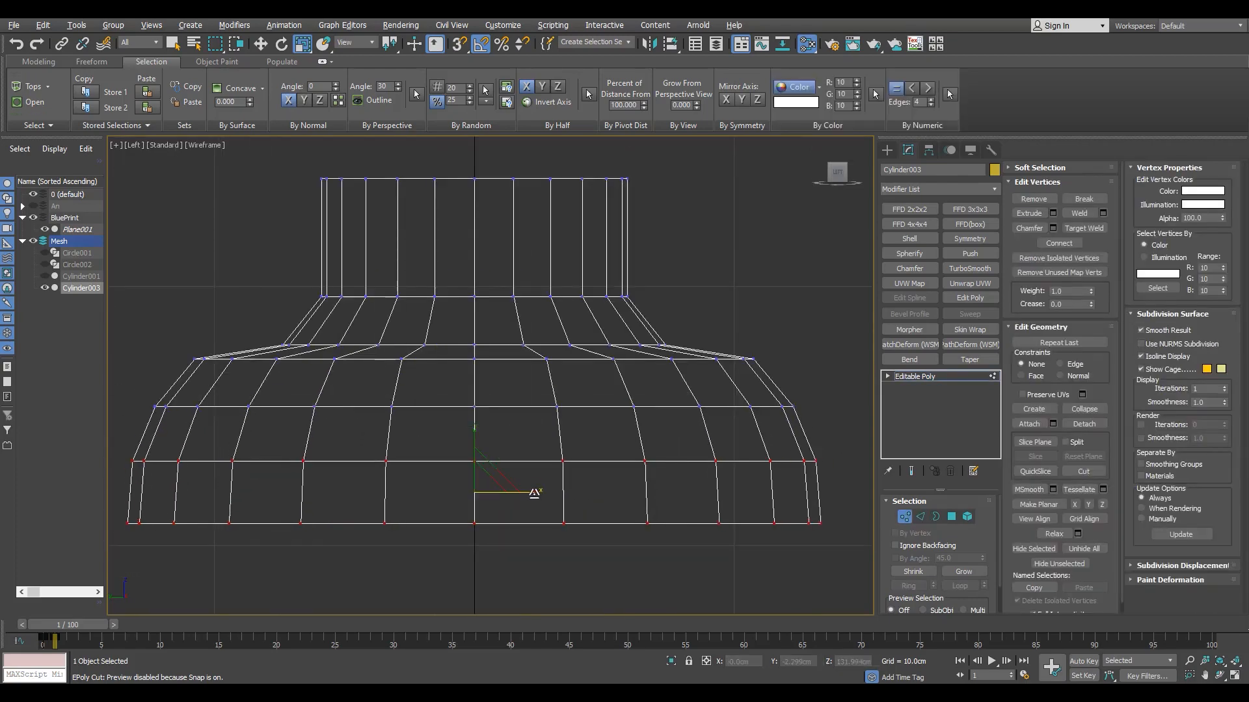
- Adjust the height of the three lowest vertex rows to fit the shoulder curve on the front blueprint
{"action": "scroll", "coordinate": [458, 479], "scroll_direction": "down", "scroll_amount": 4}
{"action": "key", "text": "f"}
{"action": "scroll", "coordinate": [714, 414], "scroll_direction": "up", "scroll_amount": 2}
{"action": "scroll", "coordinate": [641, 409], "scroll_direction": "up", "scroll_amount": 2}
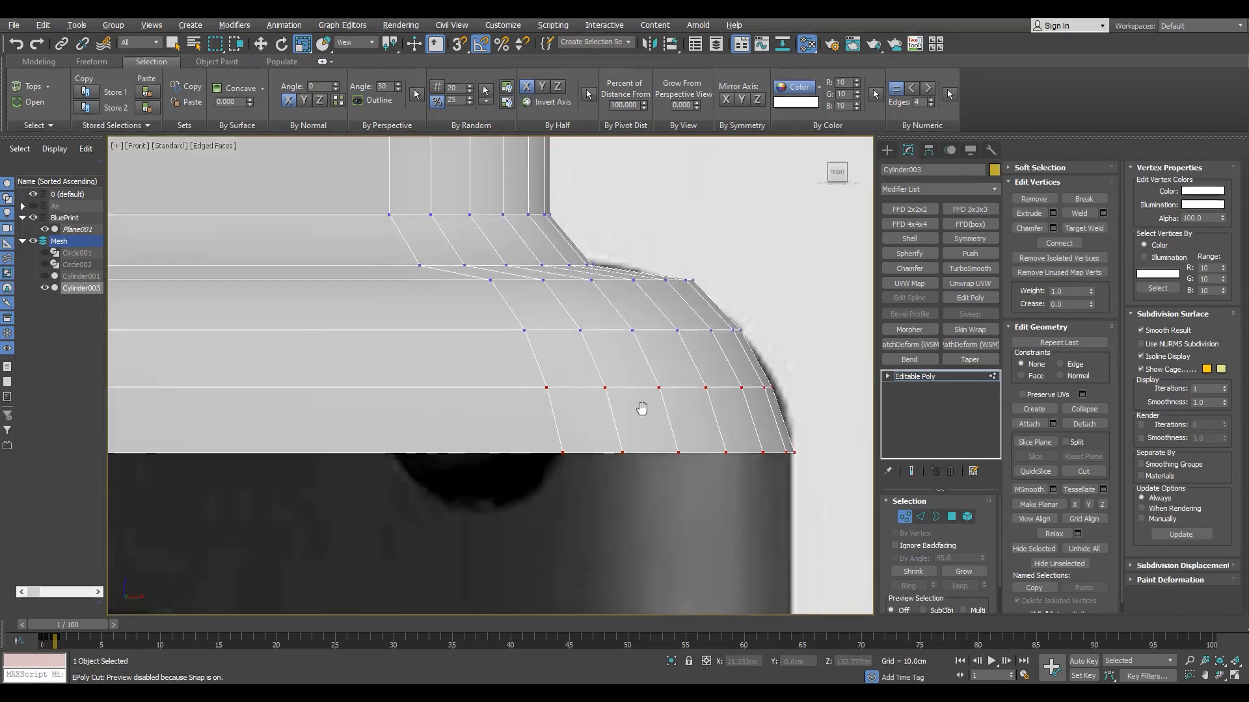
{"action": "scroll", "coordinate": [710, 409], "scroll_direction": "down", "scroll_amount": 4}
{"action": "scroll", "coordinate": [806, 388], "scroll_direction": "up", "scroll_amount": 2}
{"action": "key", "text": "w"}
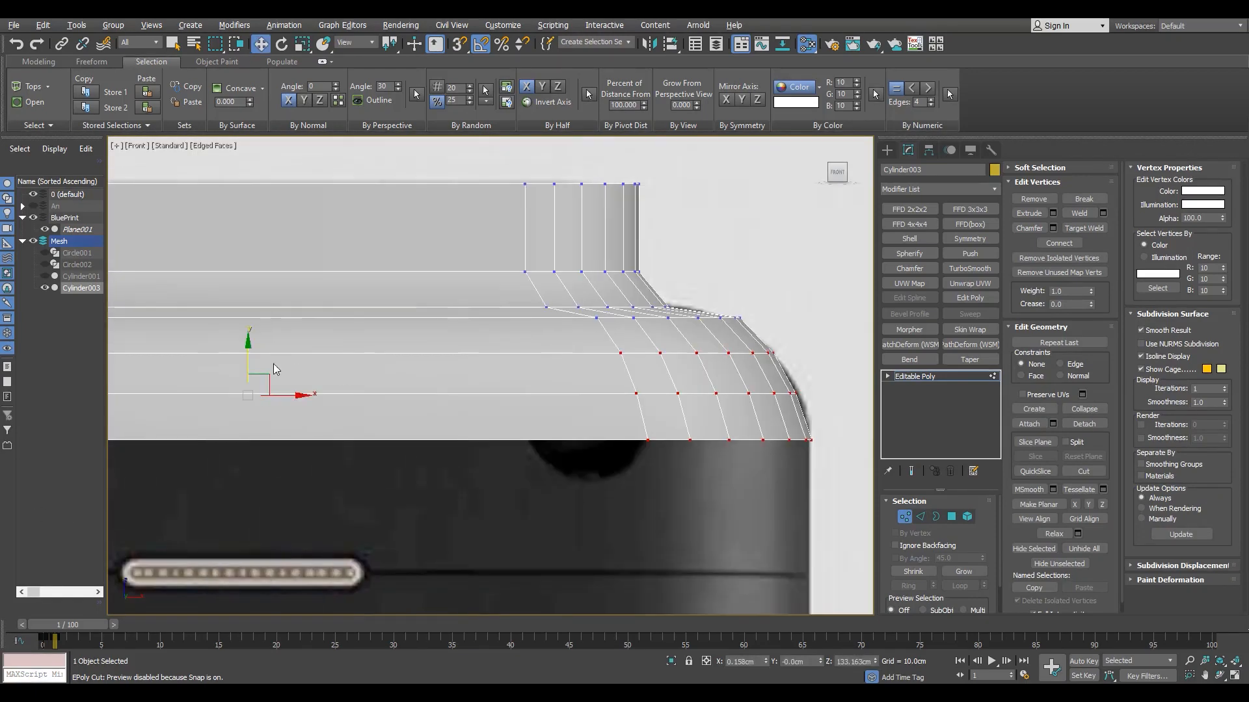
{"action": "left_click_drag", "start_coordinate": [250, 365], "coordinate": [249, 363]}
- Scale the upper shoulder edge loop inward slightly to follow the blueprint's curve
{"action": "scroll", "coordinate": [768, 383], "scroll_direction": "down", "scroll_amount": 1}
{"action": "scroll", "coordinate": [797, 360], "scroll_direction": "down", "scroll_amount": 1}
{"action": "scroll", "coordinate": [702, 341], "scroll_direction": "up", "scroll_amount": 2}
{"action": "key", "text": "2"}
{"action": "double_click", "coordinate": [713, 348]}
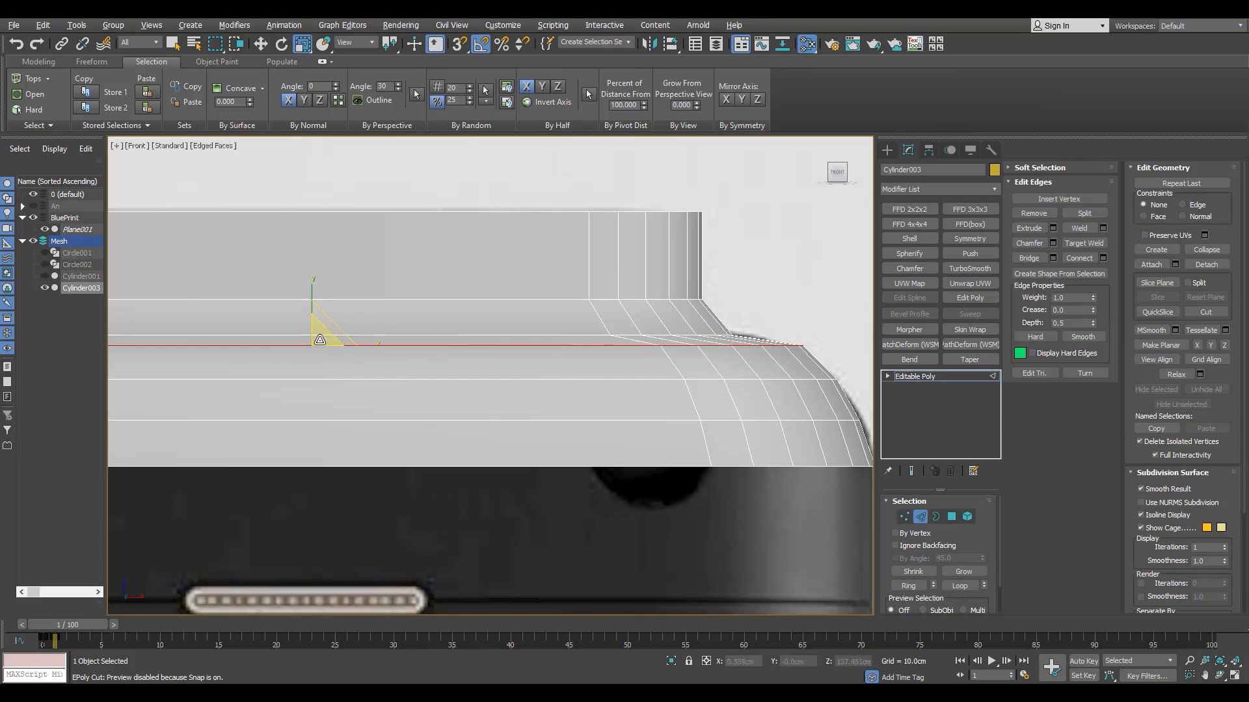
{"action": "scroll", "coordinate": [755, 377], "scroll_direction": "down", "scroll_amount": 1}
- Raise the two middle shoulder vertex rows about 0.2 cm in the front view
{"action": "key", "text": "1"}
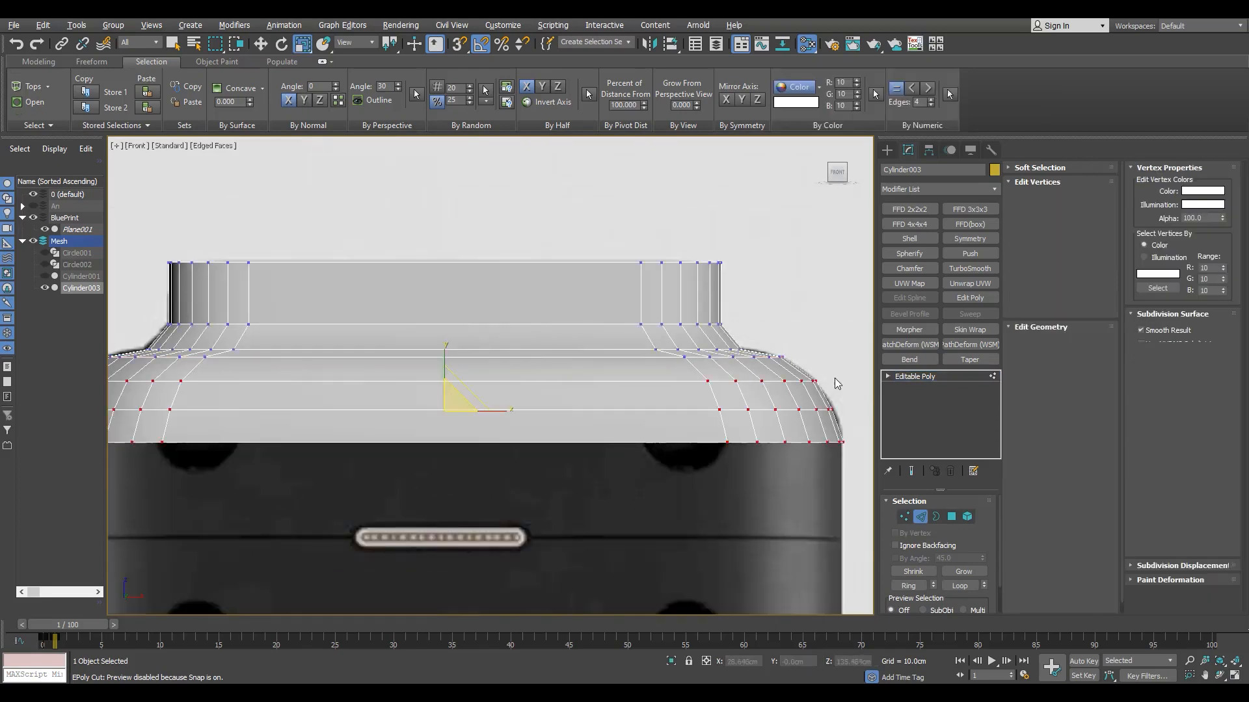
{"action": "scroll", "coordinate": [839, 390], "scroll_direction": "down", "scroll_amount": 1}
{"action": "scroll", "coordinate": [810, 411], "scroll_direction": "up", "scroll_amount": 1}
{"action": "middle_click_drag", "start_coordinate": [810, 411], "coordinate": [698, 431]}
{"action": "scroll", "coordinate": [440, 376], "scroll_direction": "up", "scroll_amount": 1}
{"action": "key", "text": "w"}
{"action": "left_click_drag", "start_coordinate": [299, 377], "coordinate": [299, 372]}
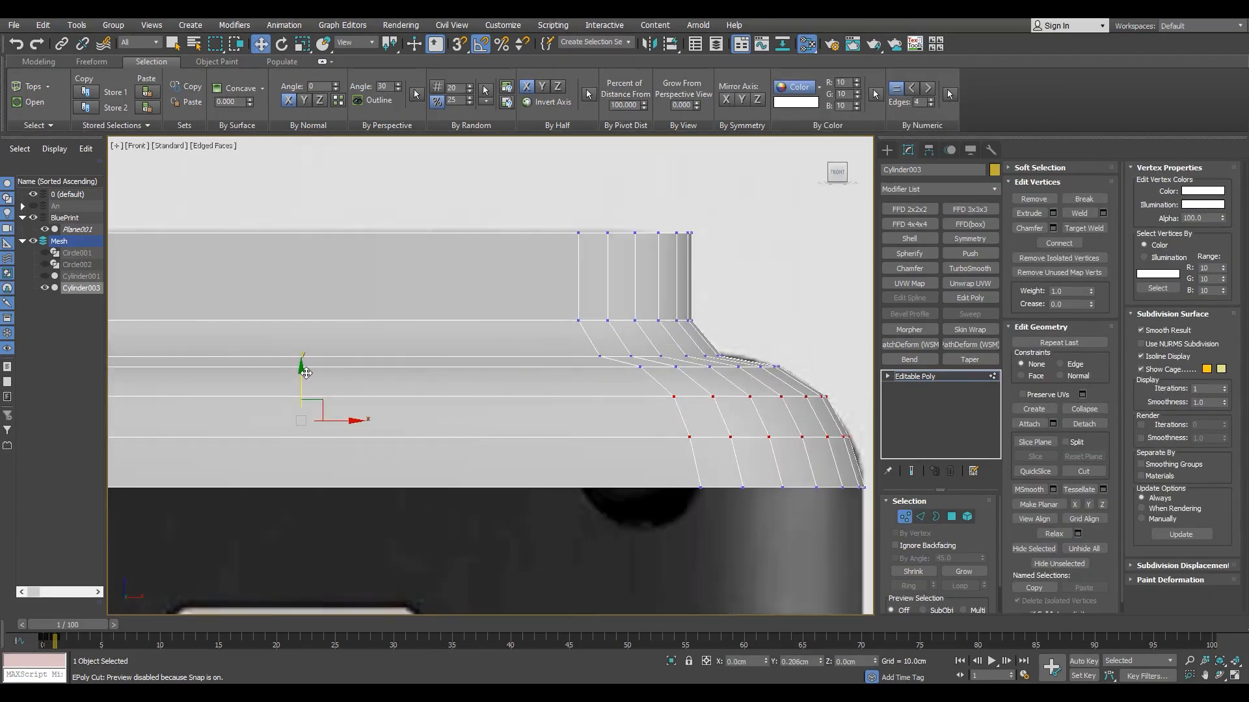
- Raise the upper shoulder vertex row slightly in the side view and widen it a little in depth
{"action": "scroll", "coordinate": [670, 385], "scroll_direction": "down", "scroll_amount": 2}
{"action": "scroll", "coordinate": [657, 364], "scroll_direction": "up", "scroll_amount": 2}
{"action": "key", "text": "l"}
{"action": "scroll", "coordinate": [462, 451], "scroll_direction": "up", "scroll_amount": 4}
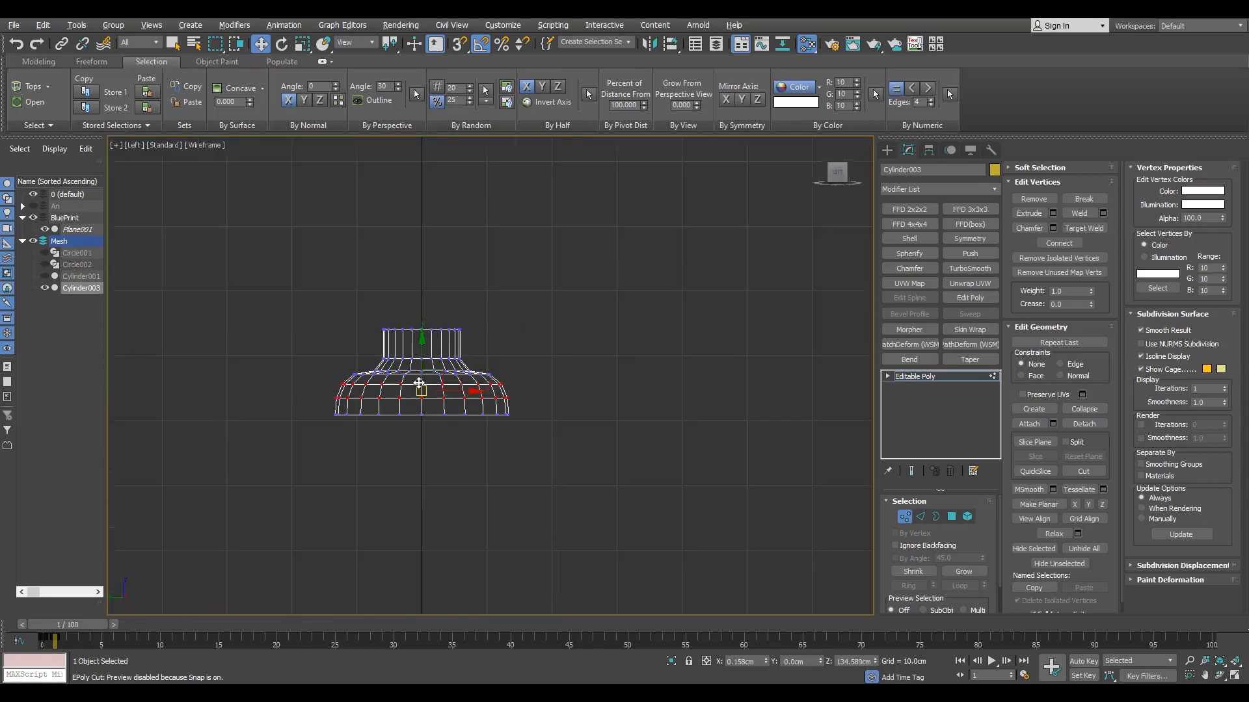
{"action": "scroll", "coordinate": [306, 407], "scroll_direction": "up", "scroll_amount": 2}
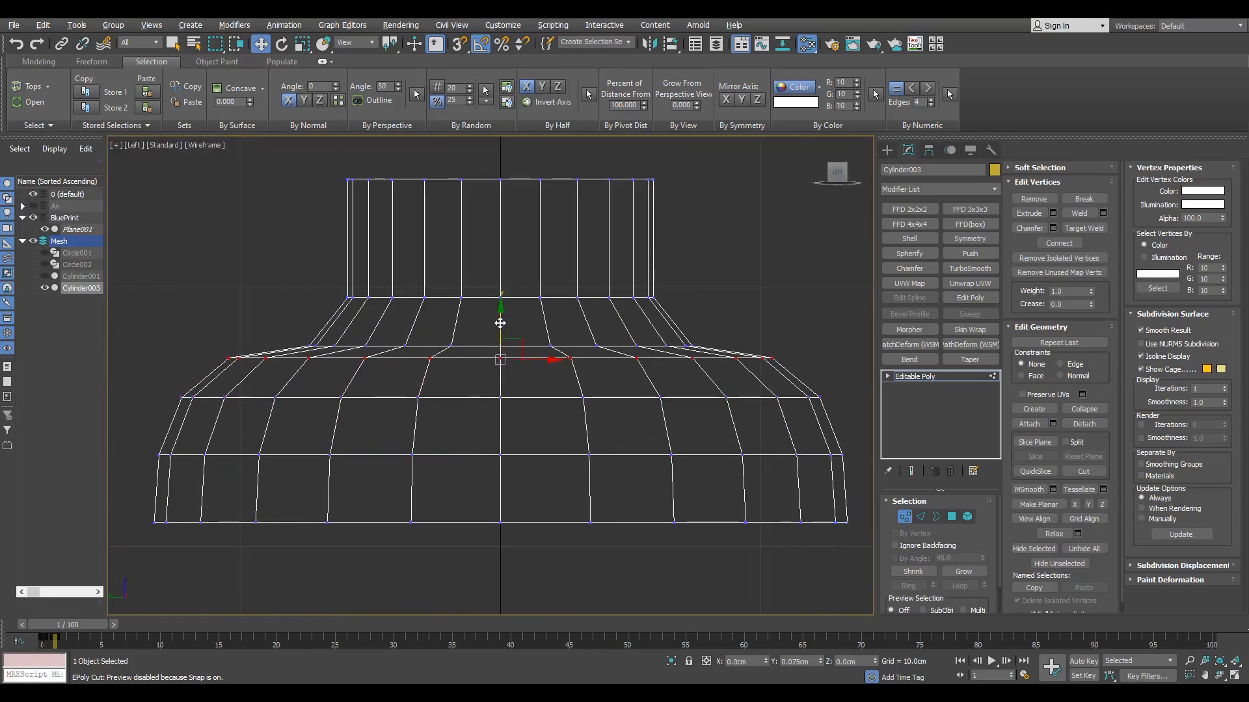
{"action": "key", "text": "r"}
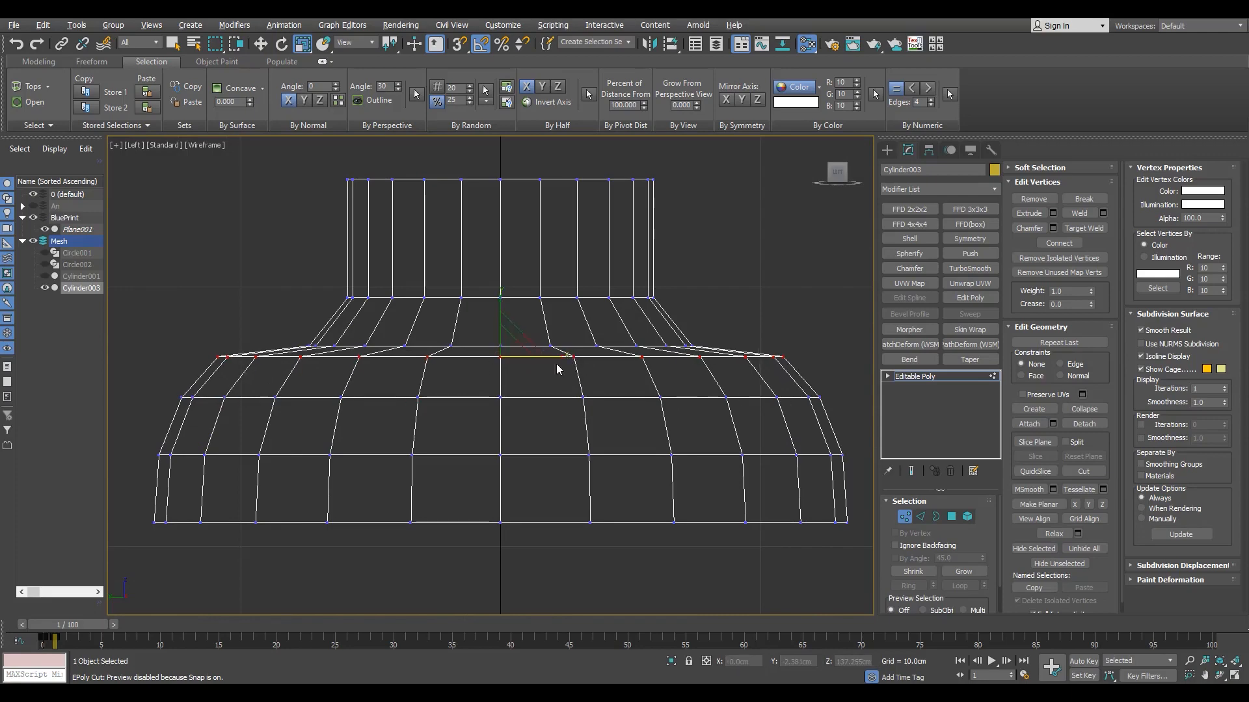
- Raise the vertex row at the base of the neck about 0.14 cm to match the front blueprint
{"action": "key", "text": "alt+w"}
{"action": "right_click", "coordinate": [697, 243]}
{"action": "key", "text": "alt+w"}
{"action": "key", "text": "comma"}
{"action": "scroll", "coordinate": [586, 384], "scroll_direction": "up", "scroll_amount": 6}
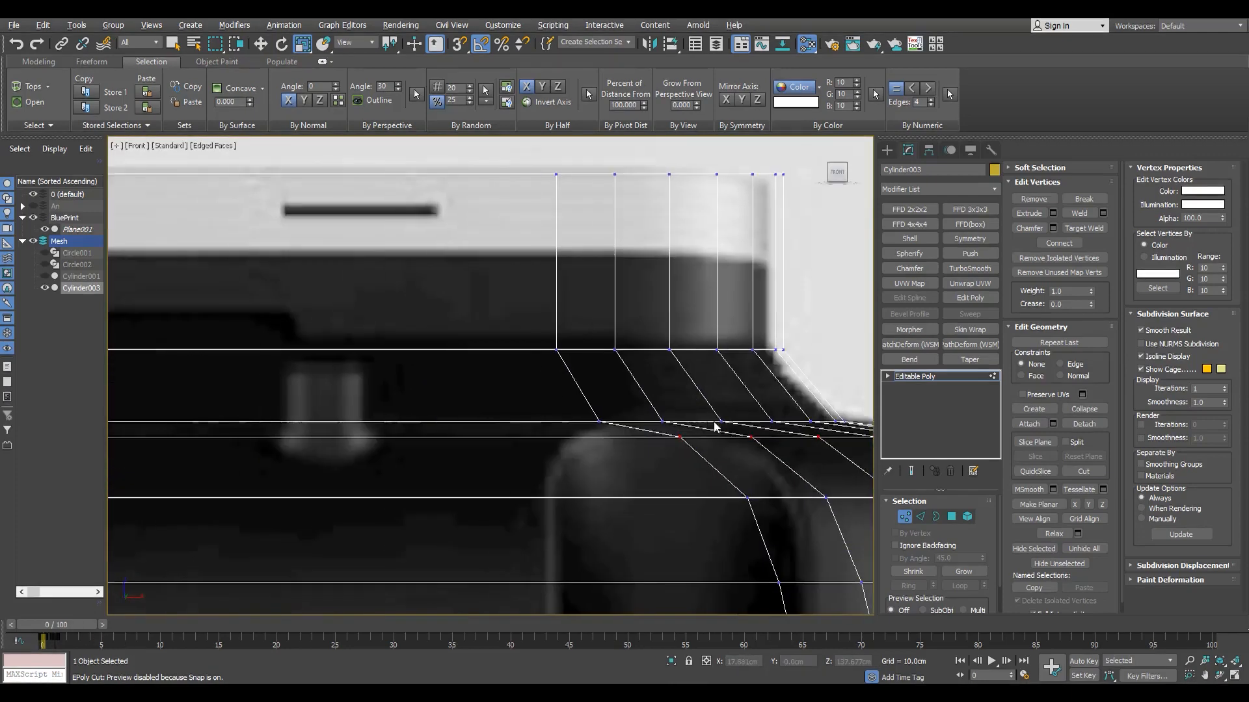
{"action": "scroll", "coordinate": [722, 424], "scroll_direction": "down", "scroll_amount": 4}
{"action": "left_click_drag", "start_coordinate": [774, 377], "coordinate": [193, 399]}
{"action": "key", "text": "w"}
{"action": "scroll", "coordinate": [711, 404], "scroll_direction": "up", "scroll_amount": 10}
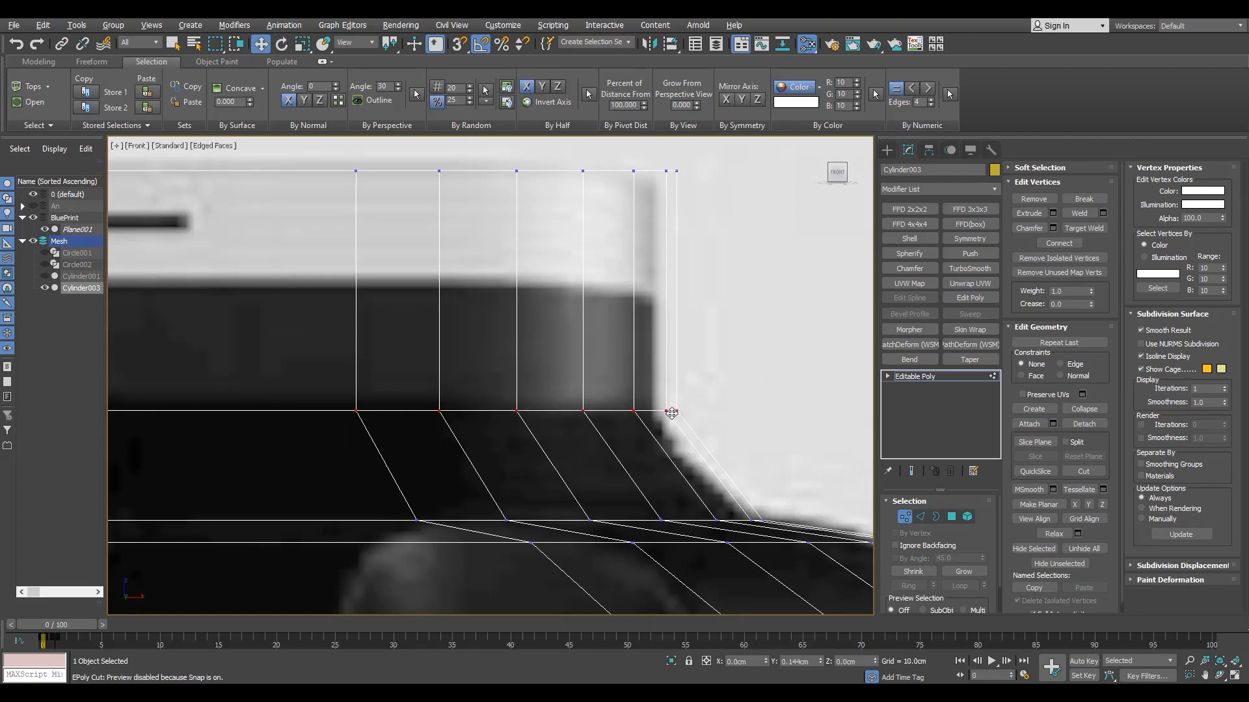
- Extrude the body's bottom border straight down along the device's sides, past the middle of the Power pack label plate
{"action": "scroll", "coordinate": [671, 412], "scroll_direction": "down", "scroll_amount": 10}
{"action": "key", "text": "3"}
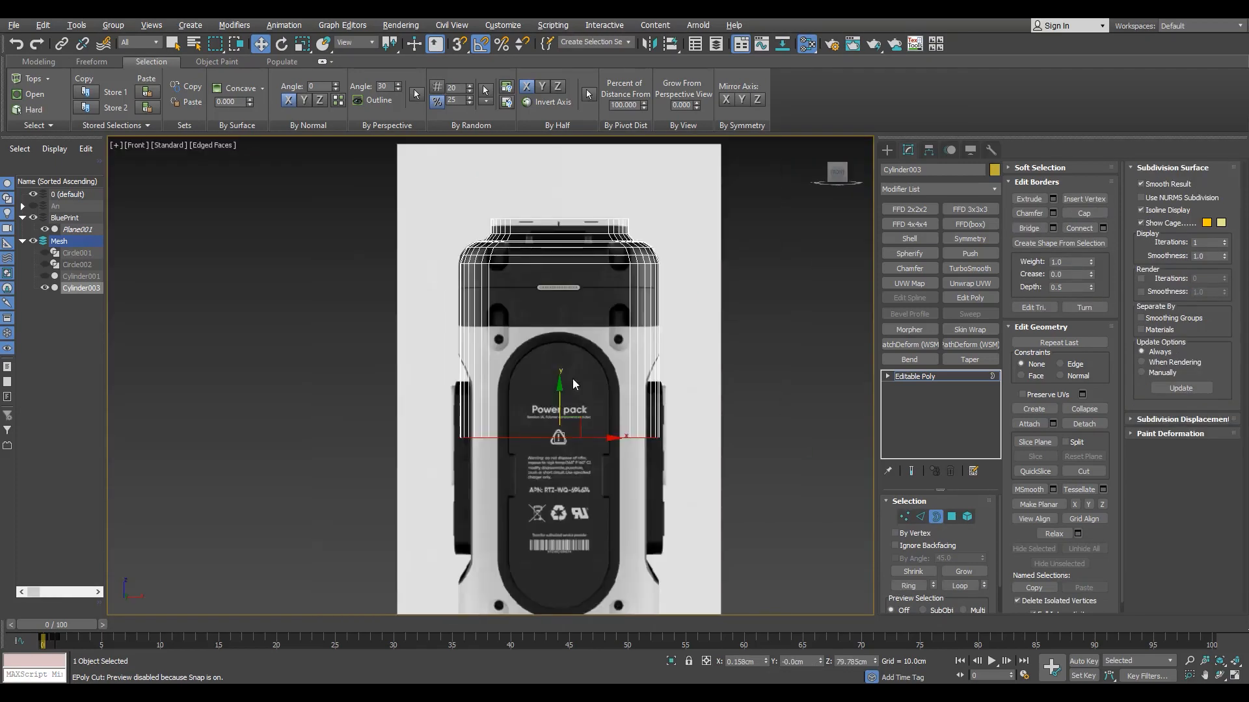
{"action": "key", "text": "alt+x"}
{"action": "left_click_drag", "start_coordinate": [65, 629], "coordinate": [77, 629]}
- Turn off the edge overlay in the perspective view and assign all the body's polygons to smoothing group 1
{"action": "key", "text": "alt+w"}
{"action": "right_click", "coordinate": [722, 527]}
{"action": "key", "text": "alt+w"}
{"action": "scroll", "coordinate": [528, 396], "scroll_direction": "down", "scroll_amount": 5}
{"action": "key", "text": "F4"}
{"action": "scroll", "coordinate": [540, 376], "scroll_direction": "up", "scroll_amount": 5}
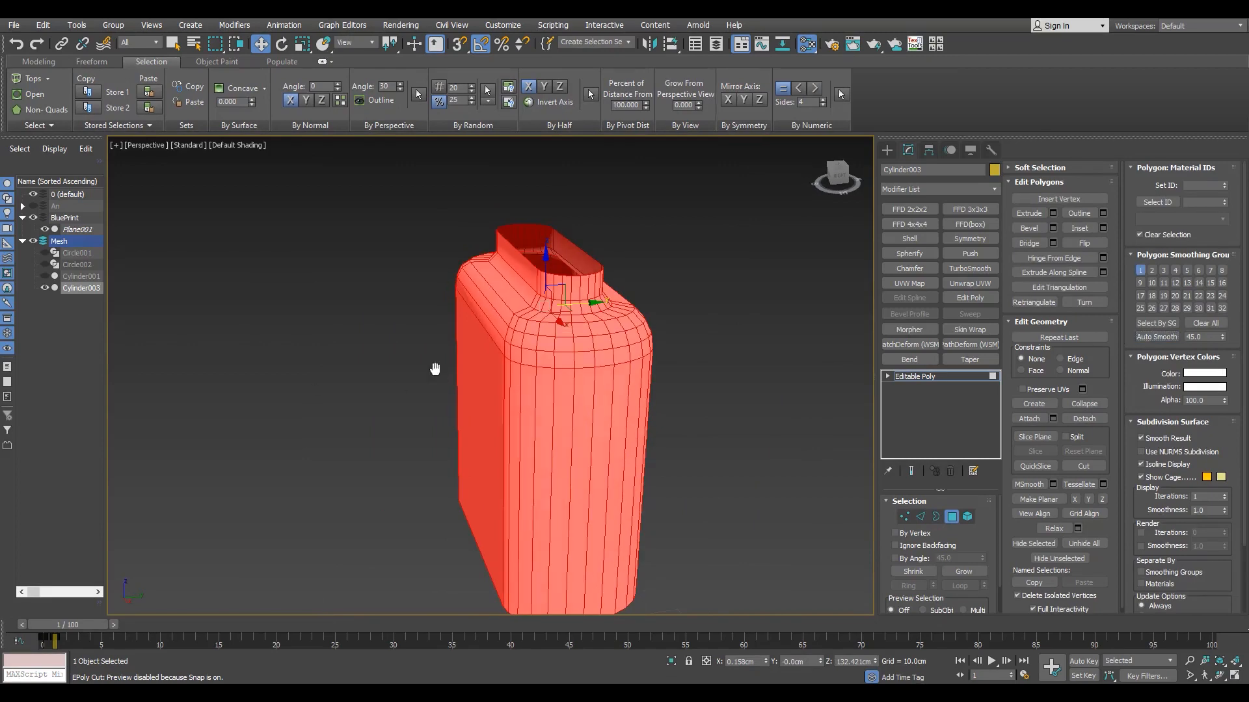
- Assign the neck's side polygons to smoothing group 2, clear the polygon selection and leave polygon editing
{"action": "scroll", "coordinate": [435, 369], "scroll_direction": "up", "scroll_amount": 3}
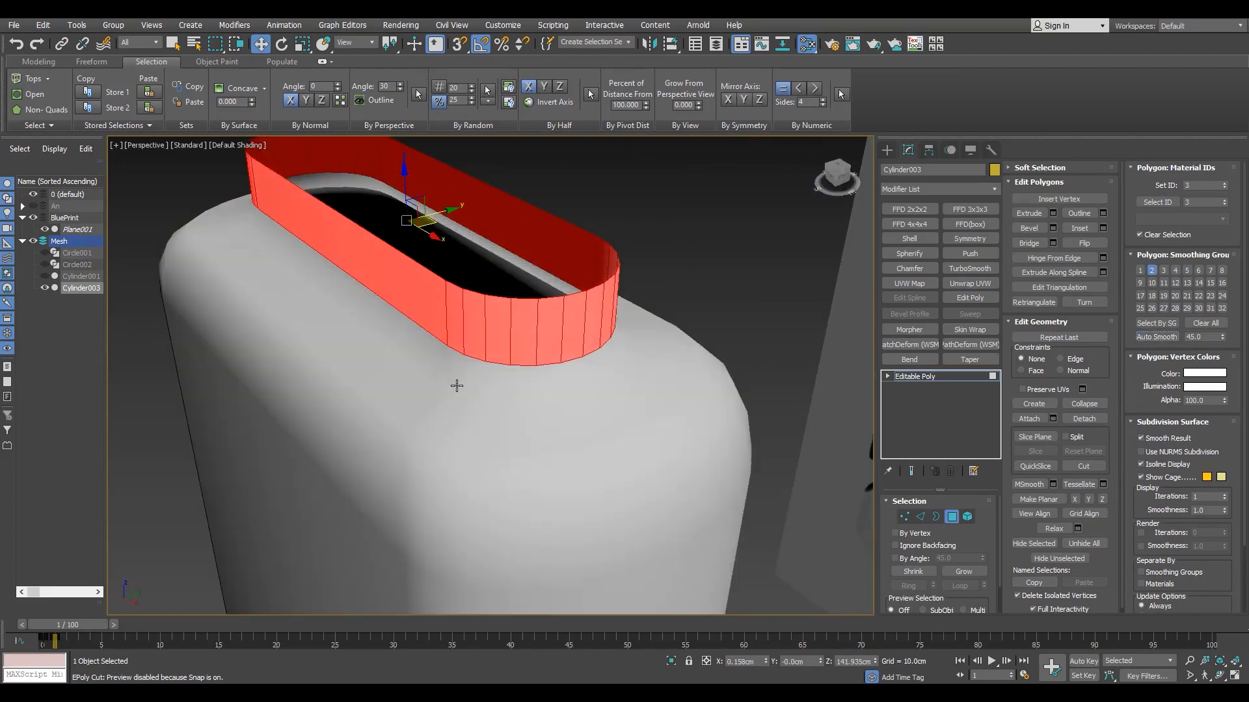
{"action": "key", "text": "ctrl+d"}
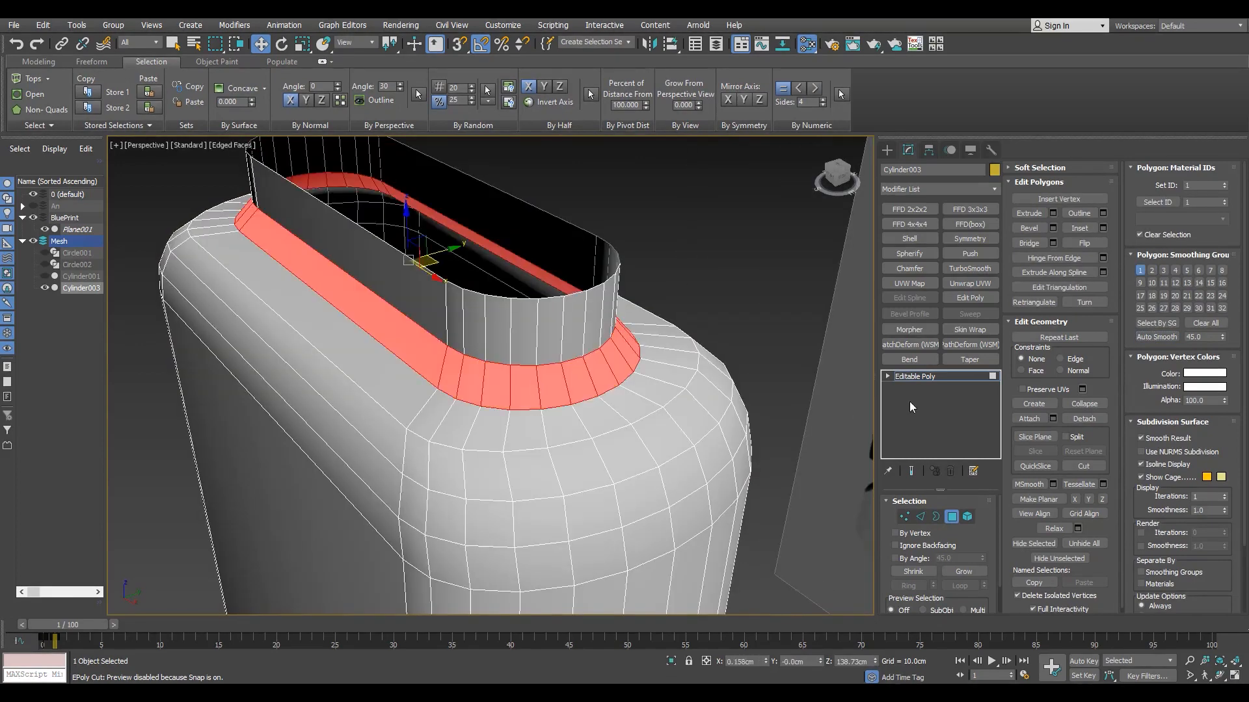
{"action": "key", "text": "ctrl+d"}
{"action": "key", "text": "F4"}
{"action": "scroll", "coordinate": [497, 362], "scroll_direction": "down", "scroll_amount": 5}
{"action": "middle_click_drag", "start_coordinate": [496, 363], "coordinate": [568, 485], "text": "alt"}
{"action": "left_click", "coordinate": [929, 377]}
{"action": "middle_click_drag", "start_coordinate": [498, 442], "coordinate": [546, 352], "text": "alt"}
- Clone the body as an independent copy named Cylinder004 and hide the original Cylinder003
{"action": "key", "text": "ctrl+v"}
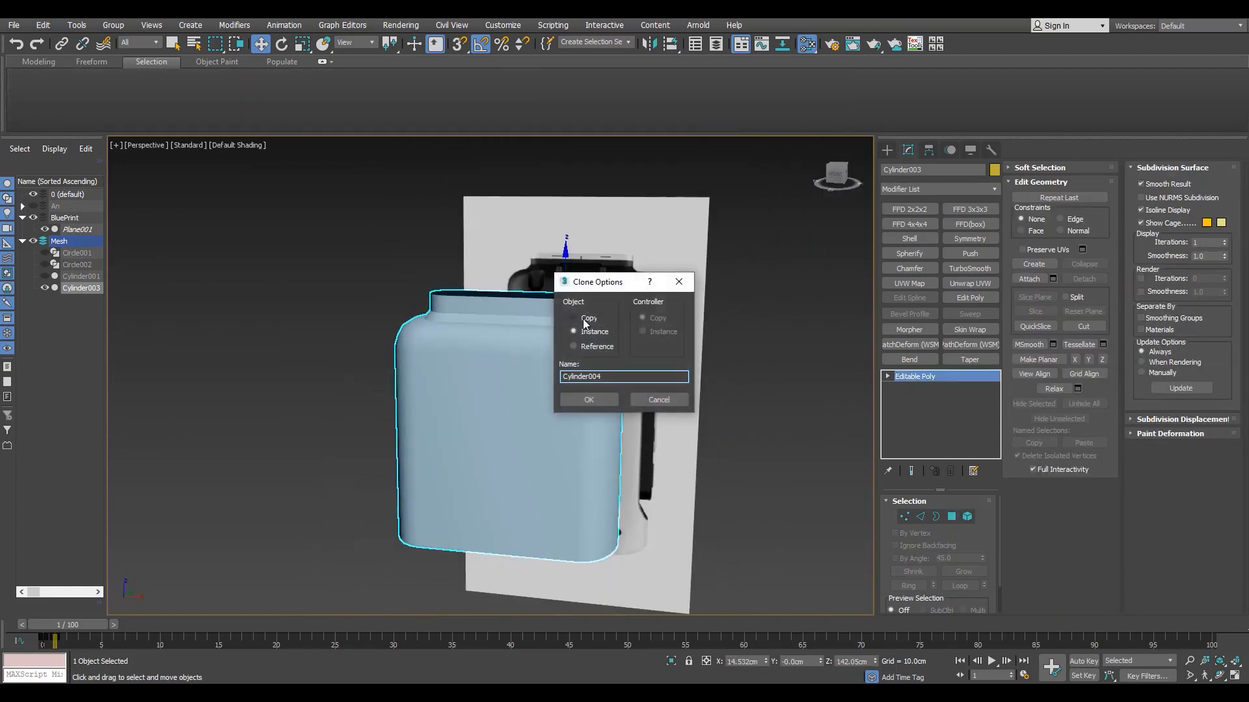
{"action": "left_click", "coordinate": [585, 320]}
{"action": "left_click", "coordinate": [591, 398]}
{"action": "left_click", "coordinate": [77, 289]}
{"action": "left_click", "coordinate": [80, 300]}
- In the front view, add a Symmetry modifier to Cylinder004 and mirror it along the Z axis
{"action": "key", "text": "alt+w"}
{"action": "right_click", "coordinate": [169, 531]}
{"action": "key", "text": "alt+w"}
{"action": "left_click_drag", "start_coordinate": [61, 623], "coordinate": [50, 615]}
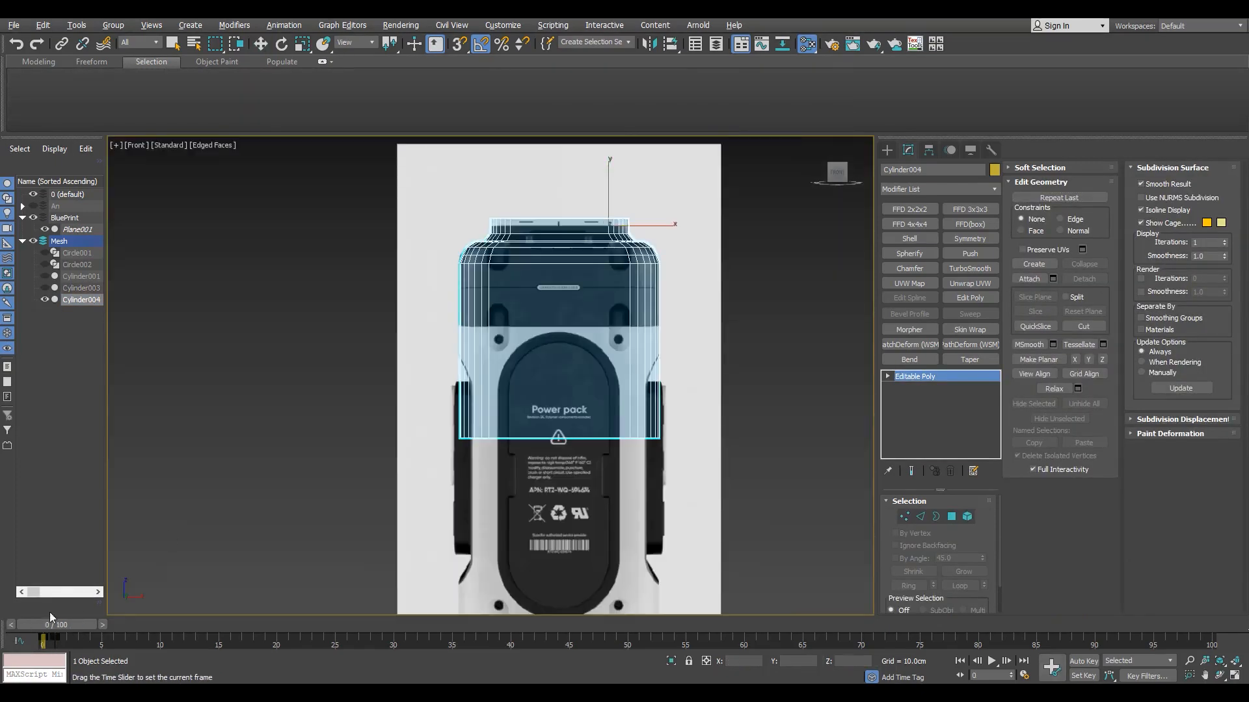
{"action": "middle_click_drag", "start_coordinate": [594, 440], "coordinate": [600, 319]}
{"action": "scroll", "coordinate": [600, 318], "scroll_direction": "up", "scroll_amount": 5}
{"action": "key", "text": "2"}
{"action": "double_click", "coordinate": [600, 318]}
{"action": "scroll", "coordinate": [601, 318], "scroll_direction": "down", "scroll_amount": 5}
{"action": "left_click", "coordinate": [970, 238]}
{"action": "left_click", "coordinate": [938, 526]}
{"action": "left_click", "coordinate": [955, 526]}
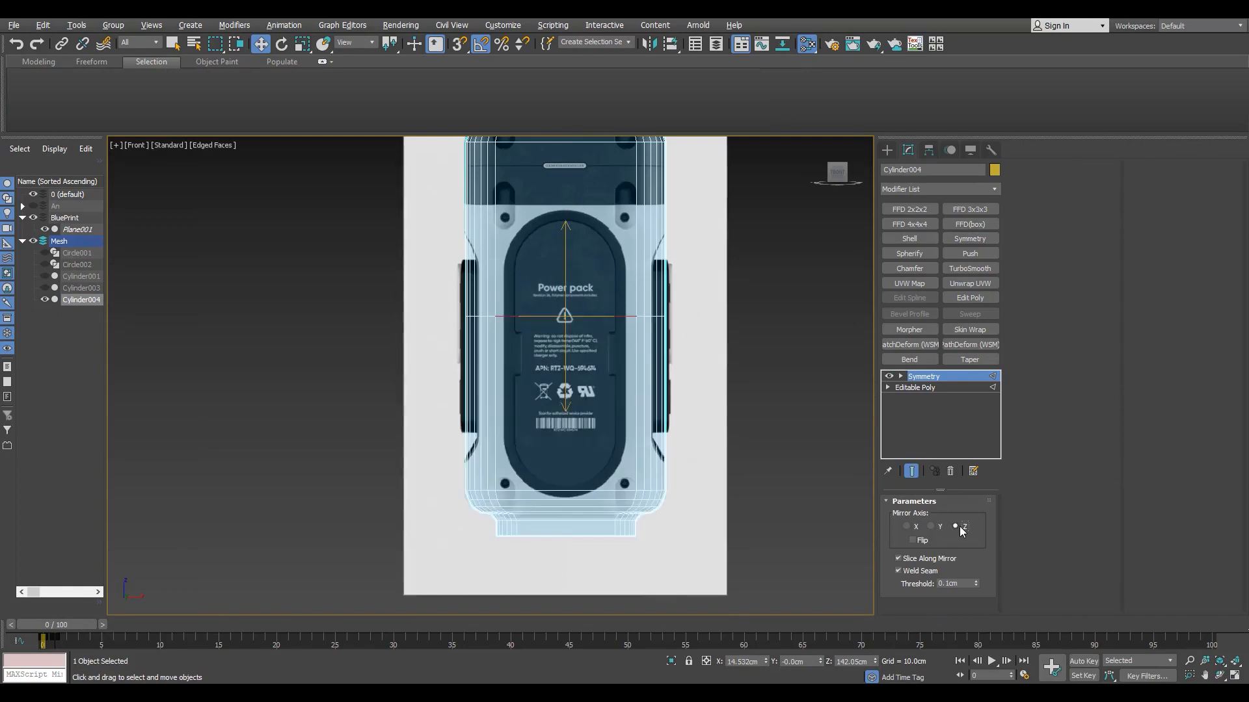
- Move the Symmetry mirror plane vertically to Z 79.325 cm, fitting the mirrored half to the blueprint's lower shoulders
{"action": "scroll", "coordinate": [693, 488], "scroll_direction": "up", "scroll_amount": 2}
{"action": "key", "text": "1"}
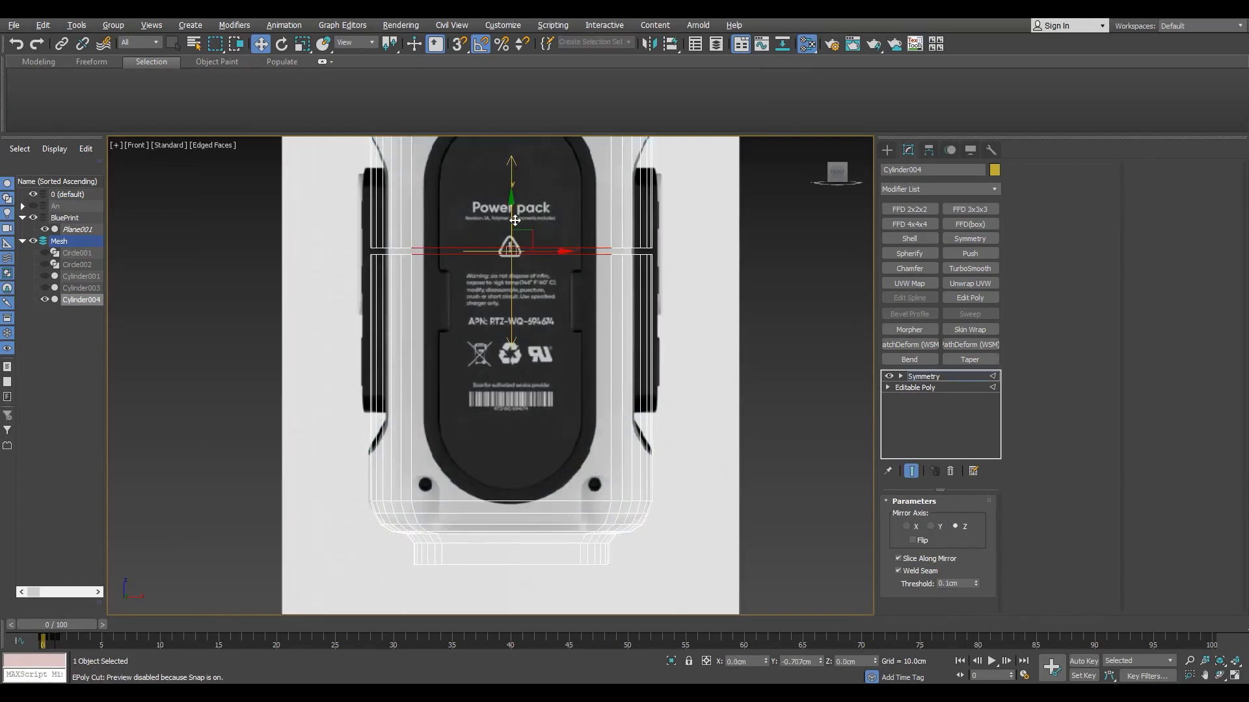
{"action": "scroll", "coordinate": [600, 512], "scroll_direction": "up", "scroll_amount": 4}
{"action": "scroll", "coordinate": [429, 352], "scroll_direction": "down", "scroll_amount": 4}
{"action": "middle_click_drag", "start_coordinate": [429, 352], "coordinate": [405, 457]}
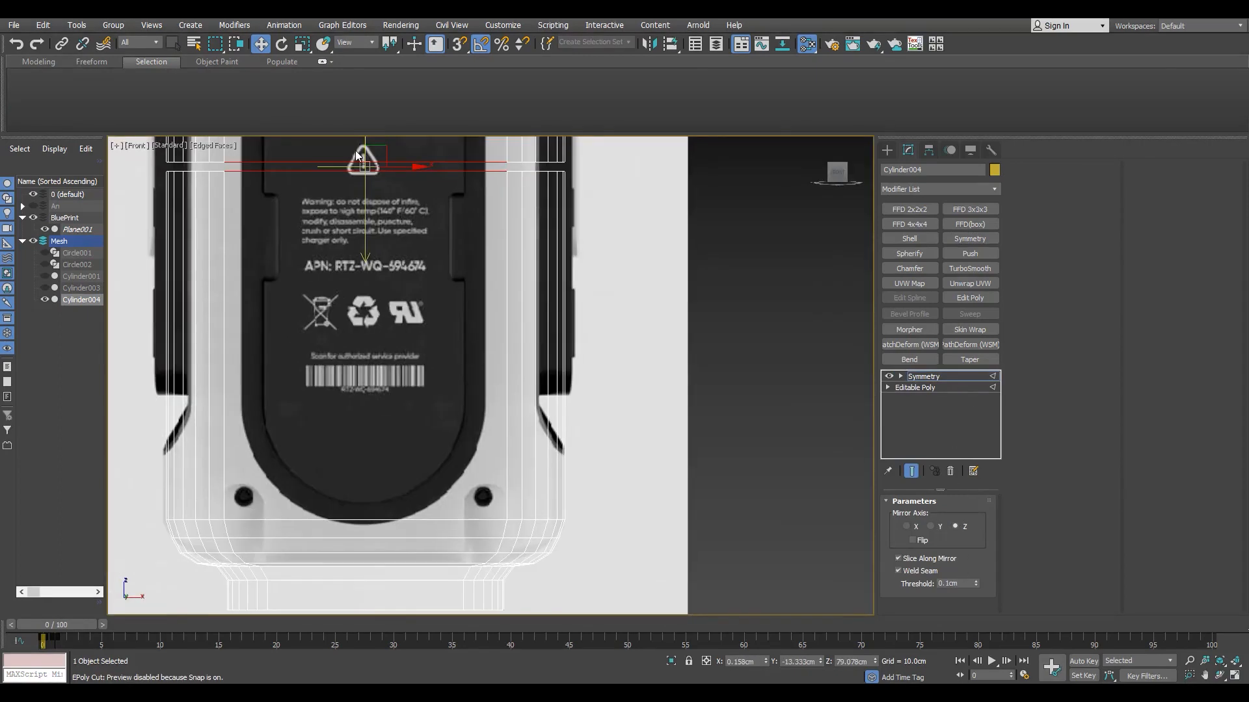
{"action": "left_click_drag", "start_coordinate": [366, 142], "coordinate": [365, 139]}
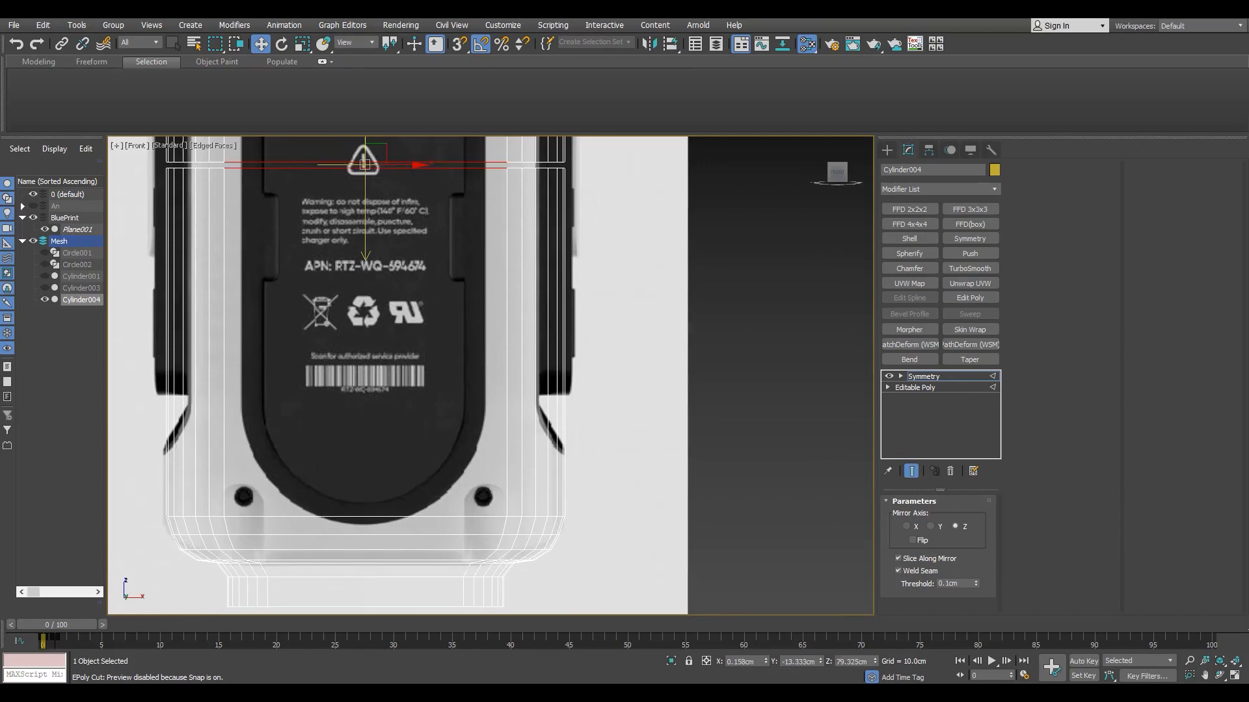
{"action": "scroll", "coordinate": [573, 511], "scroll_direction": "down", "scroll_amount": 6}
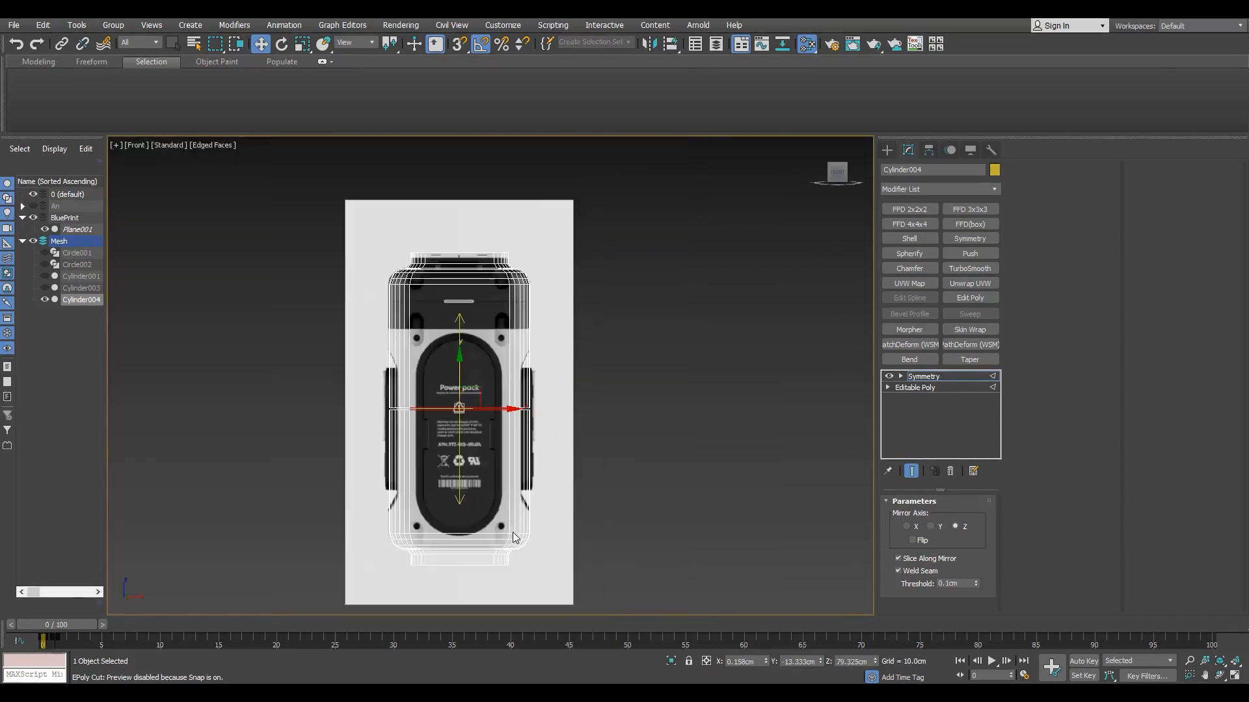
{"action": "scroll", "coordinate": [525, 438], "scroll_direction": "up", "scroll_amount": 8}
{"action": "key", "text": "p"}
{"action": "left_click", "coordinate": [295, 628]}
{"action": "scroll", "coordinate": [518, 444], "scroll_direction": "up", "scroll_amount": 5}
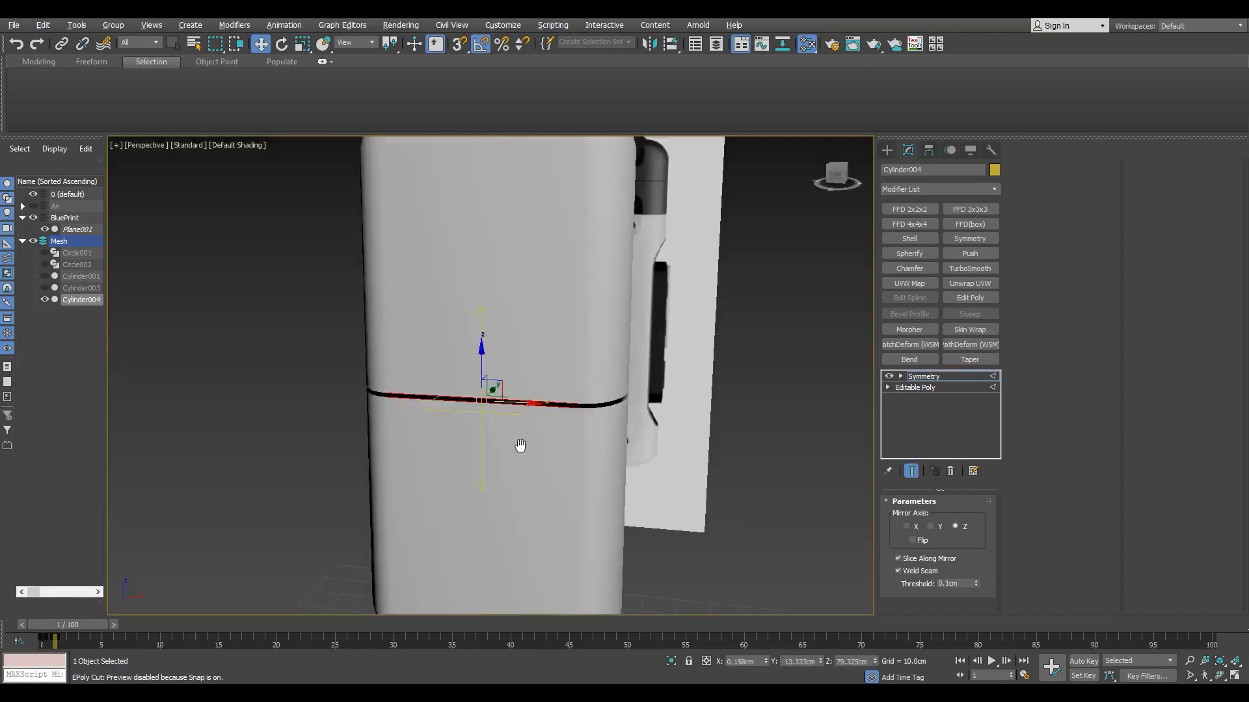
{"action": "middle_click_drag", "start_coordinate": [518, 444], "coordinate": [573, 435], "text": "alt"}
- Move the body's open bottom border to Z 79.35 cm to meet the mirrored half at the seam
{"action": "key", "text": "F4"}
{"action": "left_click", "coordinate": [959, 386]}
{"action": "key", "text": "3"}
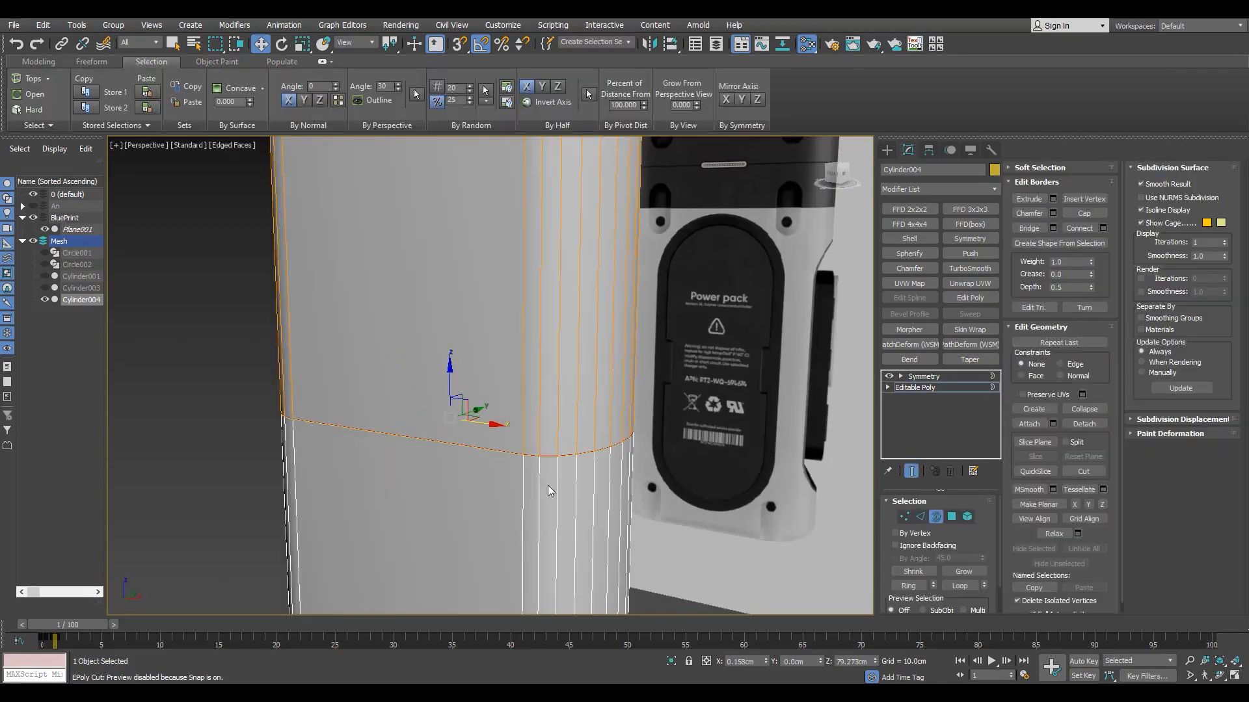
{"action": "middle_click_drag", "start_coordinate": [551, 491], "coordinate": [603, 453], "text": "alt"}
{"action": "scroll", "coordinate": [615, 417], "scroll_direction": "up", "scroll_amount": 3}
{"action": "key", "text": "alt+w"}
{"action": "middle_click", "coordinate": [719, 242]}
{"action": "key", "text": "alt+w"}
{"action": "scroll", "coordinate": [719, 260], "scroll_direction": "down", "scroll_amount": 3}
{"action": "scroll", "coordinate": [718, 319], "scroll_direction": "up", "scroll_amount": 8}
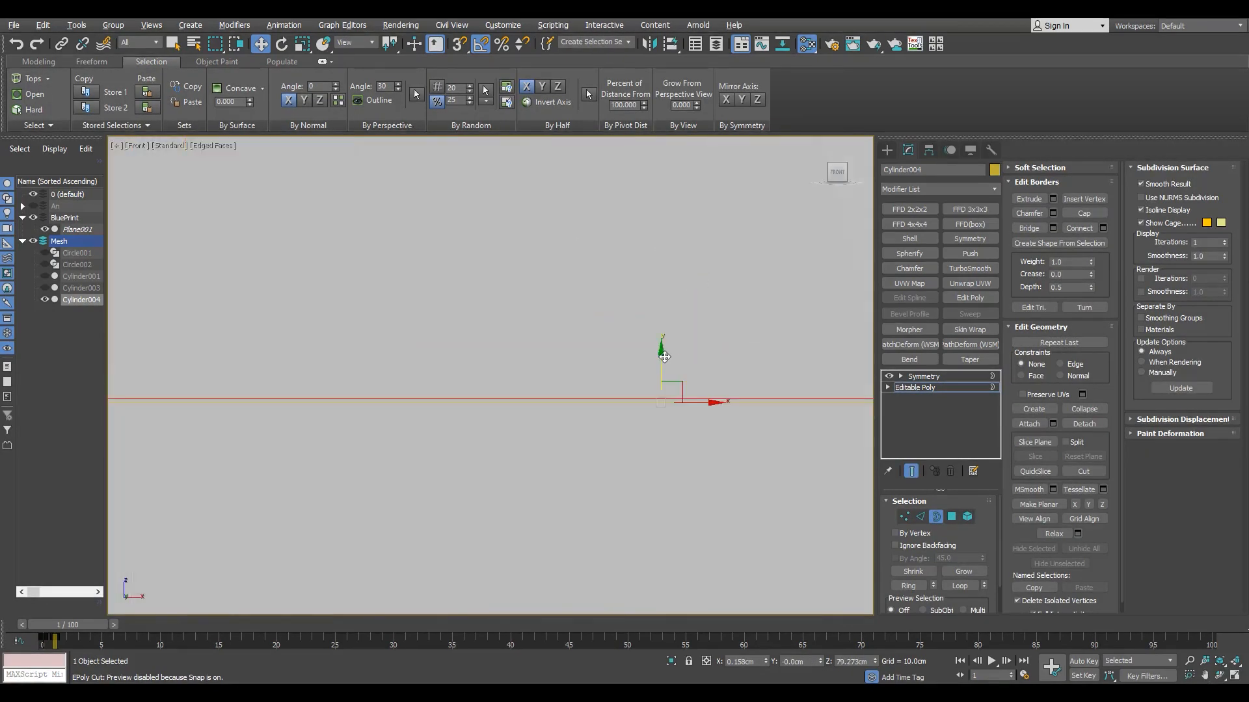
{"action": "scroll", "coordinate": [573, 415], "scroll_direction": "down", "scroll_amount": 8}
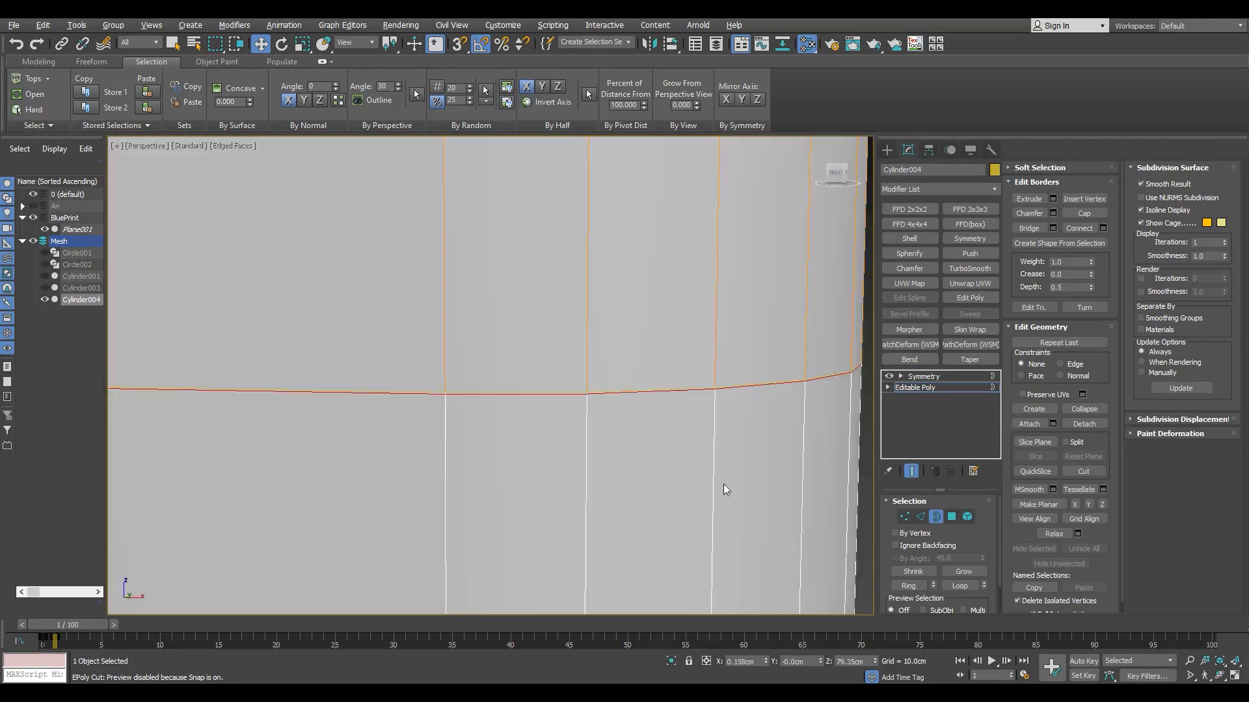
{"action": "key", "text": "p"}
{"action": "left_click", "coordinate": [914, 388]}
{"action": "middle_click_drag", "start_coordinate": [531, 337], "coordinate": [457, 341], "text": "alt"}
- Unhide the guide circle Circle001 and select it in the front view at the blueprint's upper corner recess
{"action": "left_click", "coordinate": [45, 253]}
{"action": "key", "text": "alt+w"}
{"action": "middle_click", "coordinate": [698, 262]}
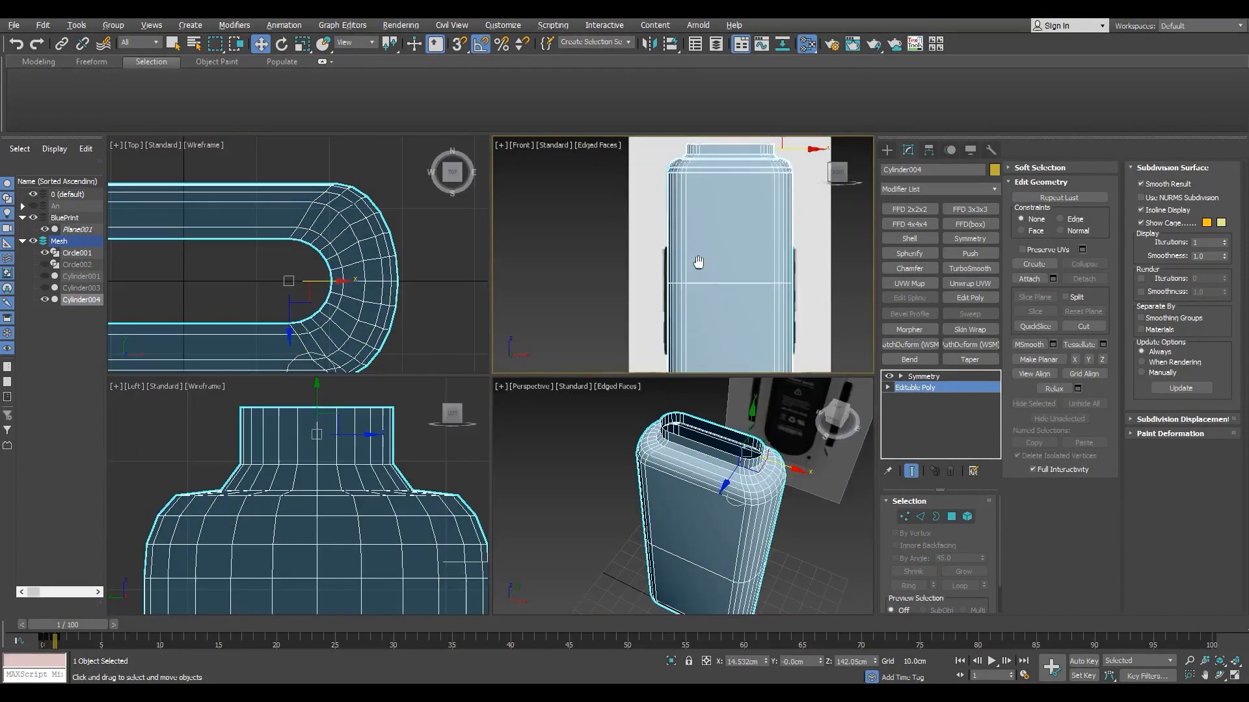
{"action": "key", "text": "alt+w"}
{"action": "left_click_drag", "start_coordinate": [91, 627], "coordinate": [77, 627]}
{"action": "middle_click_drag", "start_coordinate": [431, 606], "coordinate": [553, 306]}
{"action": "scroll", "coordinate": [535, 267], "scroll_direction": "up", "scroll_amount": 6}
{"action": "left_click", "coordinate": [497, 241]}
- Examine Circle001's position relative to the body's shoulder and the corner recess in the perspective, front and top views
{"action": "key", "text": "alt+w"}
{"action": "middle_click", "coordinate": [628, 403]}
{"action": "key", "text": "alt+w"}
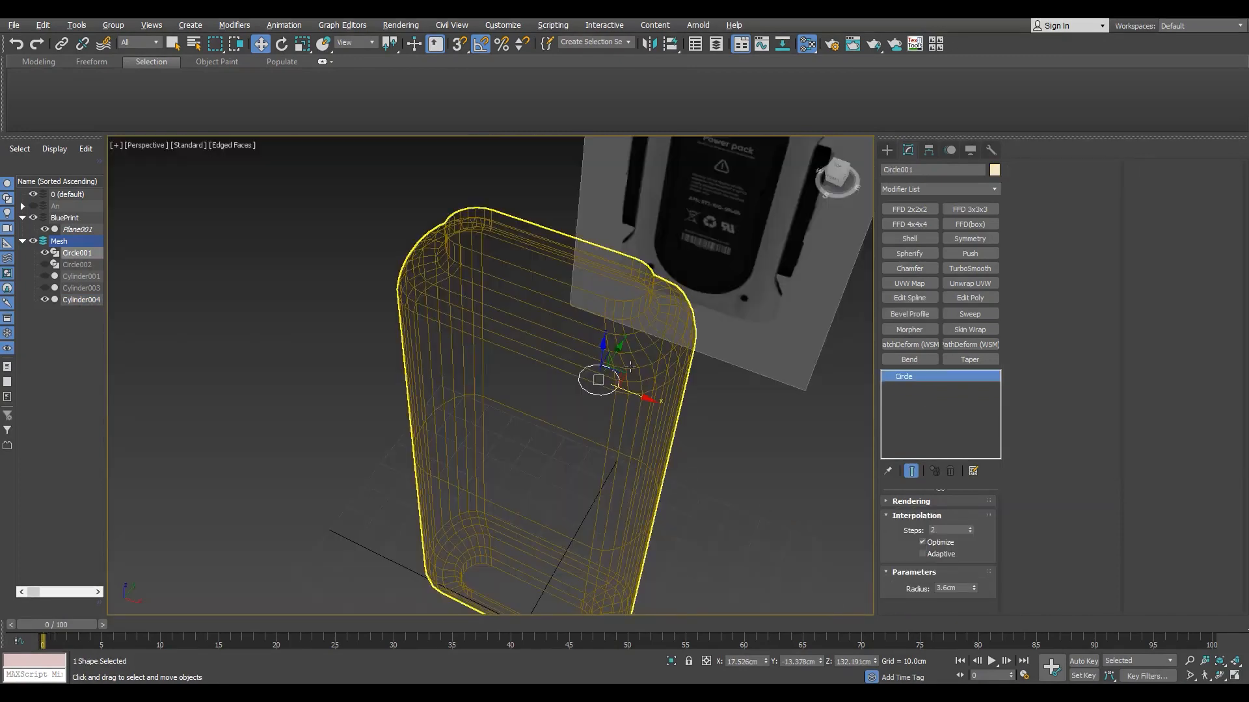
{"action": "key", "text": "alt+w"}
{"action": "middle_click", "coordinate": [653, 281]}
{"action": "key", "text": "alt+w"}
{"action": "middle_click_drag", "start_coordinate": [655, 284], "coordinate": [666, 394]}
{"action": "scroll", "coordinate": [405, 426], "scroll_direction": "down", "scroll_amount": 4}
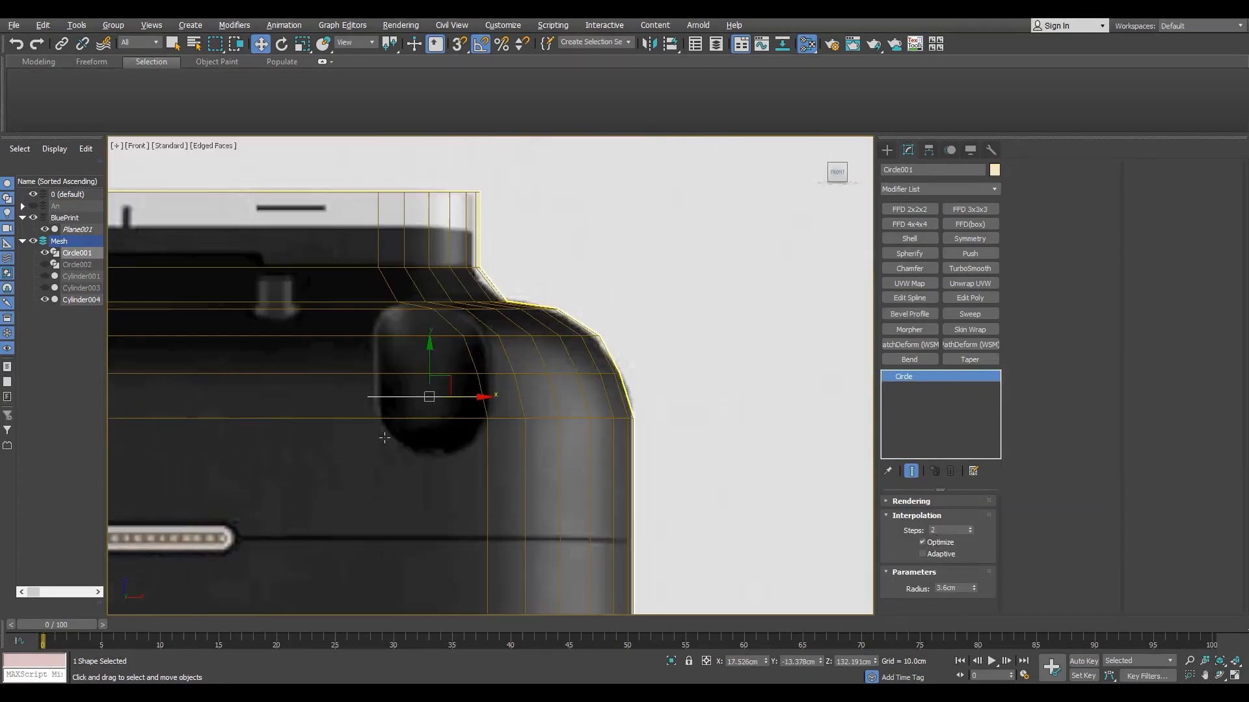
{"action": "left_click", "coordinate": [470, 339]}
{"action": "key", "text": "alt+w"}
{"action": "middle_click", "coordinate": [465, 335]}
{"action": "key", "text": "alt+w"}
{"action": "left_click", "coordinate": [930, 388]}
{"action": "middle_click_drag", "start_coordinate": [429, 524], "coordinate": [435, 372]}
{"action": "scroll", "coordinate": [473, 442], "scroll_direction": "up", "scroll_amount": 3}
{"action": "key", "text": "1"}
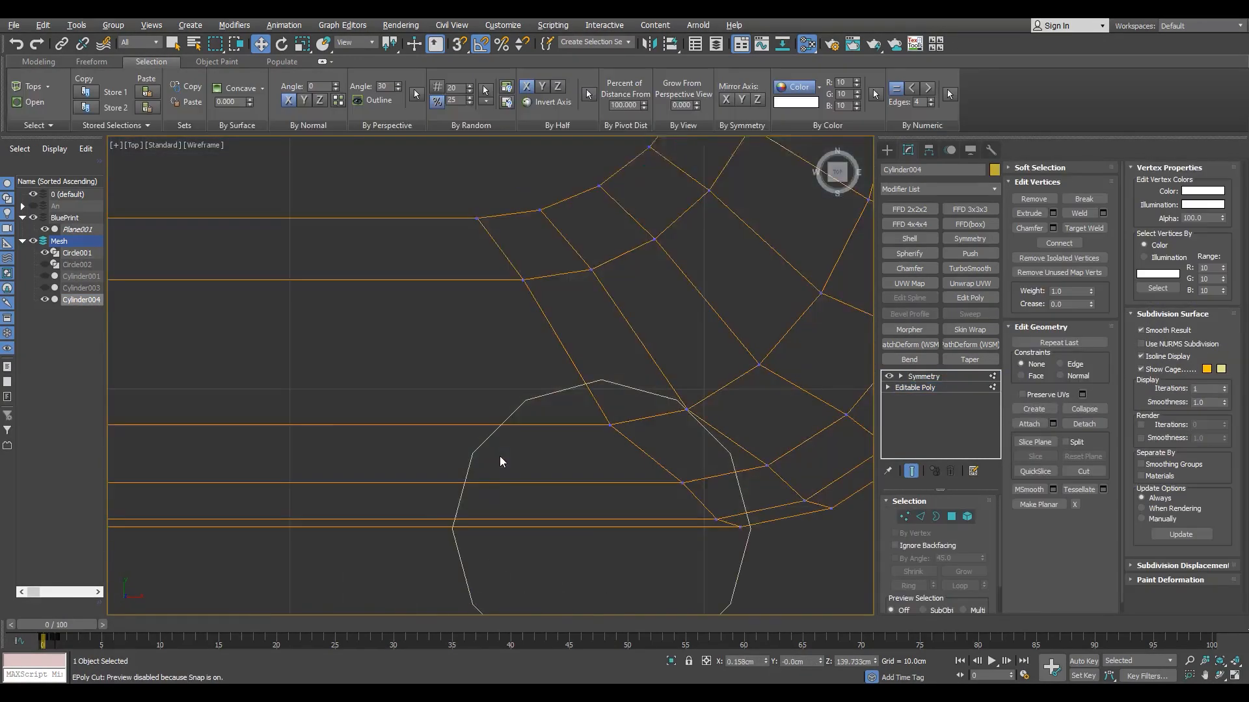
{"action": "scroll", "coordinate": [476, 532], "scroll_direction": "up", "scroll_amount": 4}
{"action": "key", "text": "alt+c"}
{"action": "right_click", "coordinate": [468, 552]}
{"action": "key", "text": "1"}
- Shift Circle001 slightly in the top view so its side vertex lies on the body's front edge
{"action": "left_click", "coordinate": [439, 555]}
{"action": "scroll", "coordinate": [422, 547], "scroll_direction": "down", "scroll_amount": 4}
{"action": "scroll", "coordinate": [416, 549], "scroll_direction": "up", "scroll_amount": 5}
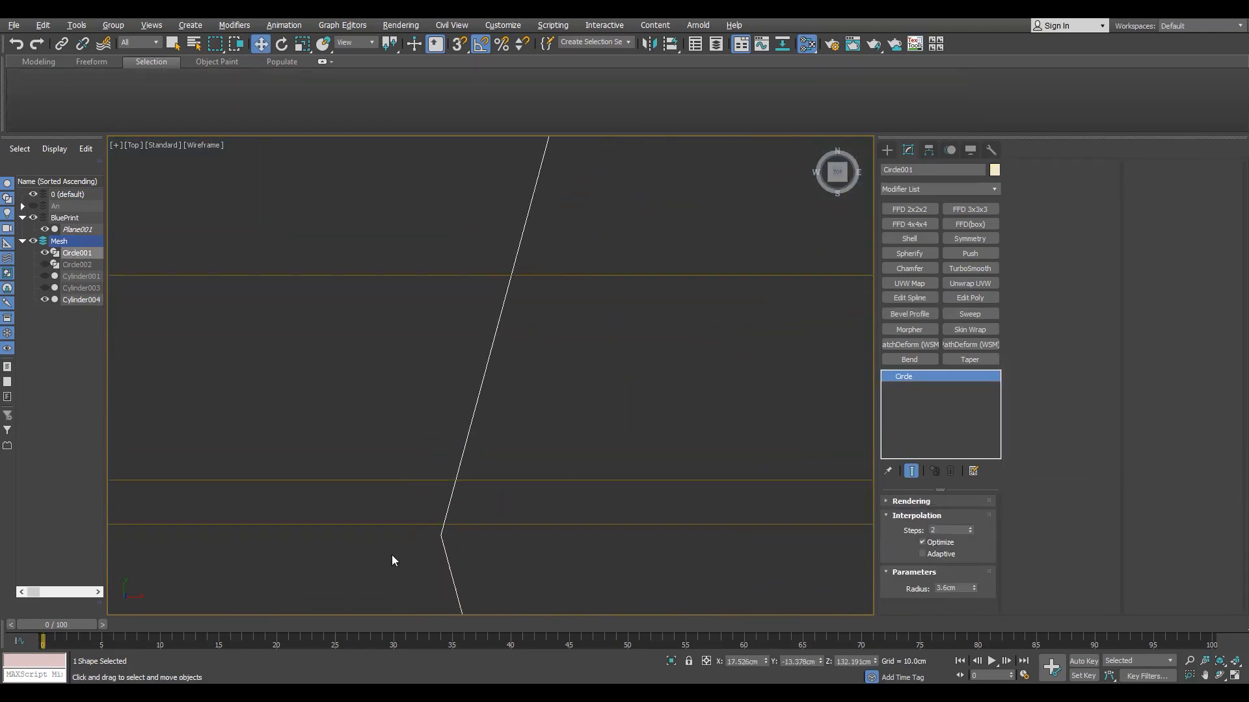
{"action": "left_click", "coordinate": [458, 510]}
{"action": "scroll", "coordinate": [454, 520], "scroll_direction": "down", "scroll_amount": 5}
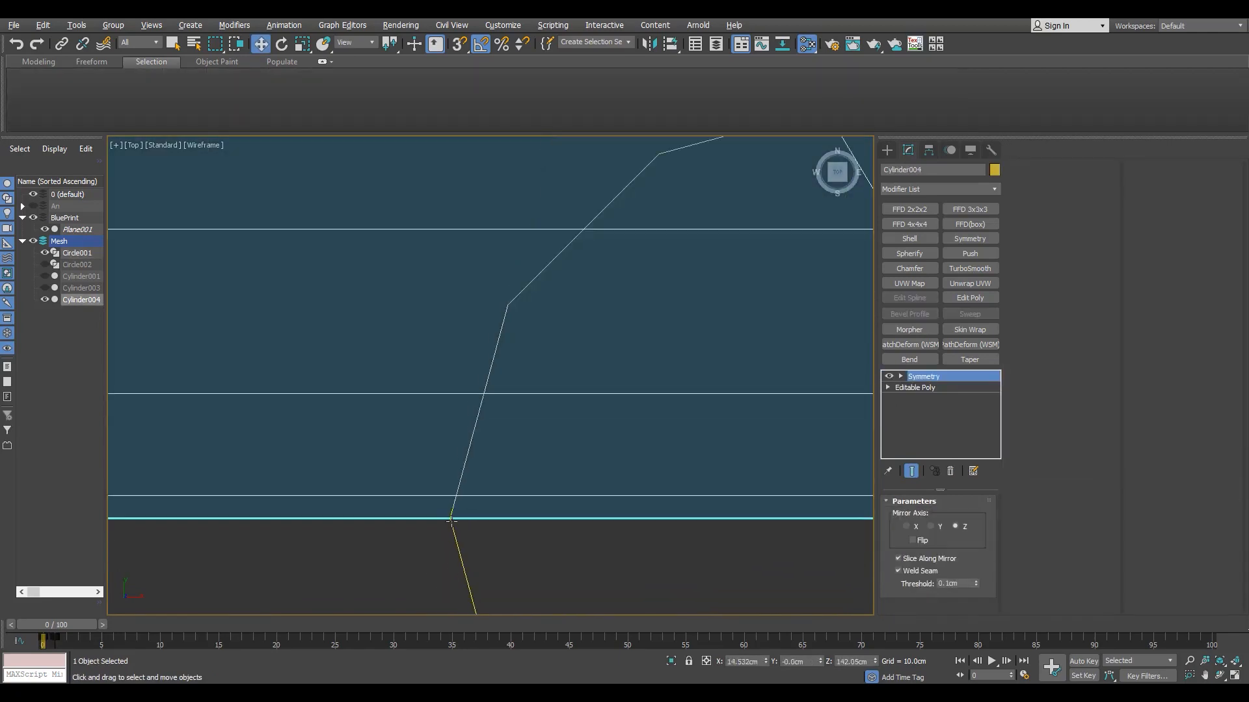
- With vertex snap on, cut the body's mesh along Circle001 from the front edge up to the arc's crest
{"action": "left_click", "coordinate": [916, 389]}
{"action": "key", "text": "1"}
{"action": "key", "text": "alt+c"}
{"action": "key", "text": "s"}
{"action": "left_click", "coordinate": [453, 517]}
{"action": "left_click", "coordinate": [510, 309]}
{"action": "middle_click_drag", "start_coordinate": [666, 173], "coordinate": [420, 416]}
{"action": "left_click", "coordinate": [415, 400]}
{"action": "left_click", "coordinate": [629, 344]}
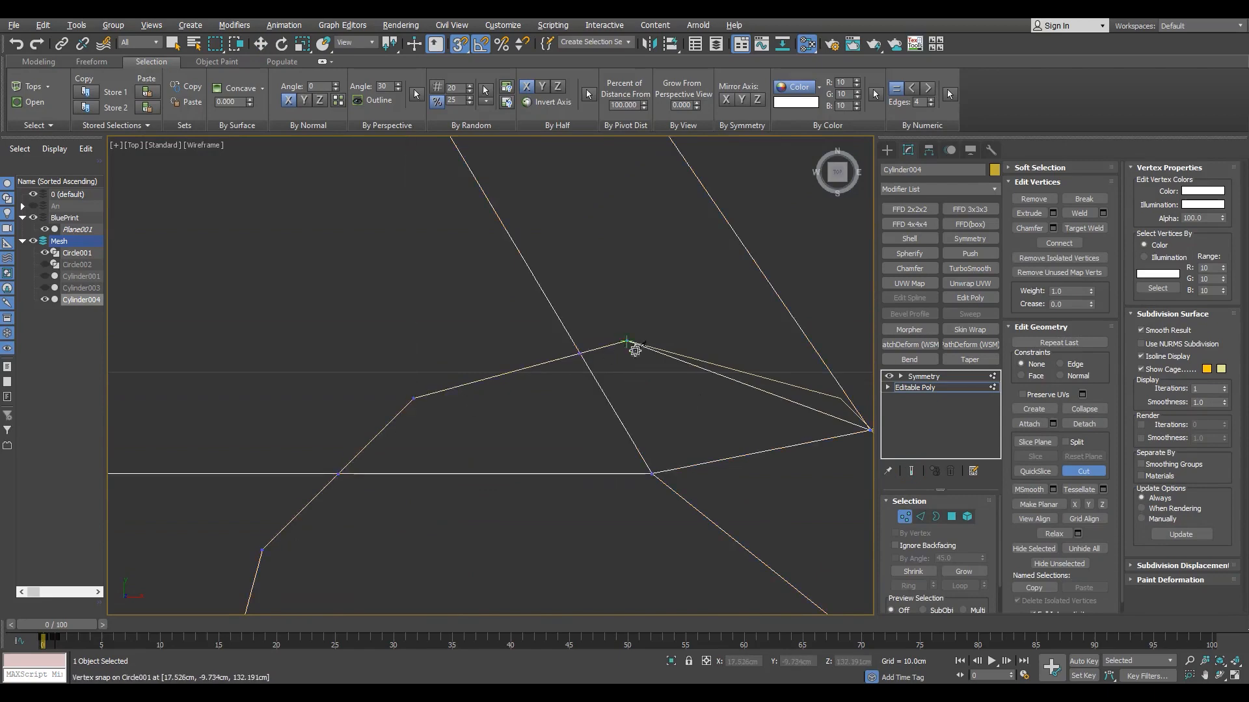
- Continue the snapped cut down the other half of Circle001's arc to the body's front edge
{"action": "middle_click_drag", "start_coordinate": [813, 390], "coordinate": [426, 402]}
{"action": "scroll", "coordinate": [451, 408], "scroll_direction": "up", "scroll_amount": 2}
{"action": "left_click", "coordinate": [451, 410]}
{"action": "middle_click_drag", "start_coordinate": [610, 568], "coordinate": [385, 416]}
{"action": "left_click", "coordinate": [384, 415]}
{"action": "middle_click_drag", "start_coordinate": [434, 604], "coordinate": [435, 392]}
{"action": "scroll", "coordinate": [439, 396], "scroll_direction": "up", "scroll_amount": 2}
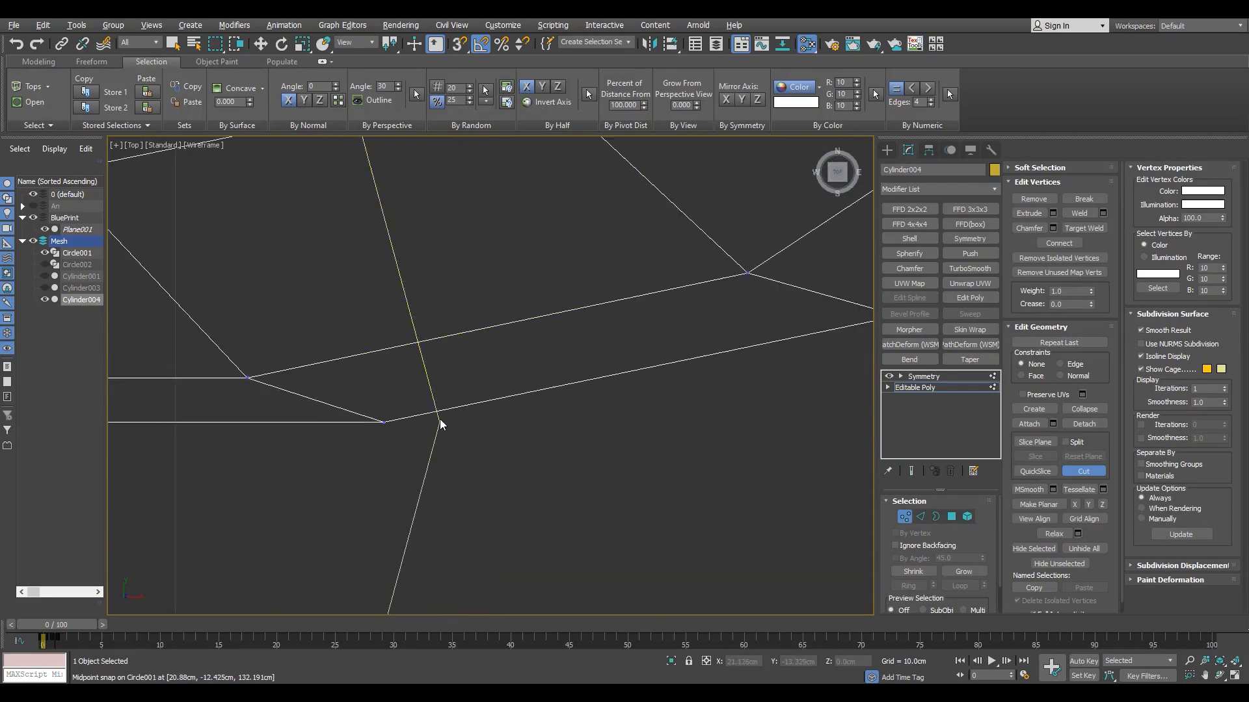
{"action": "scroll", "coordinate": [471, 382], "scroll_direction": "down", "scroll_amount": 3}
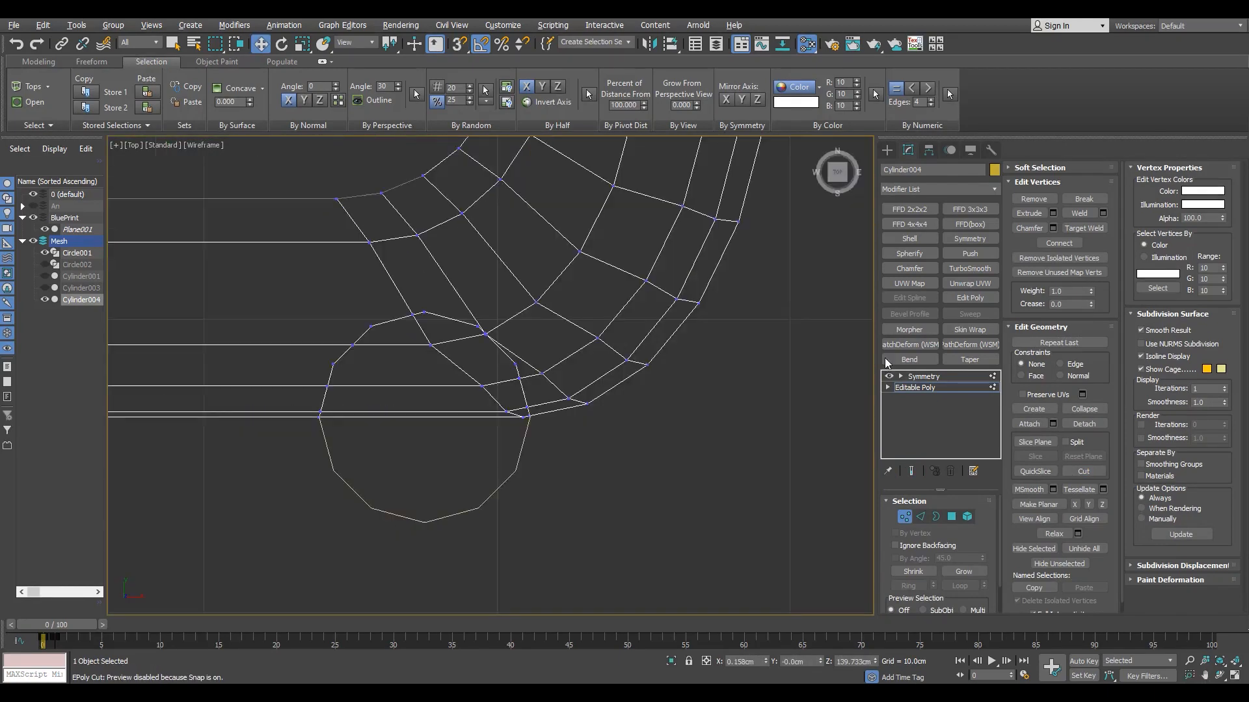
- Copy Circle001 rotated 90° to face the front at the recess's base, and squash its height to about two thirds
{"action": "left_click", "coordinate": [925, 388]}
{"action": "key", "text": "alt+w"}
{"action": "key", "text": "alt+w"}
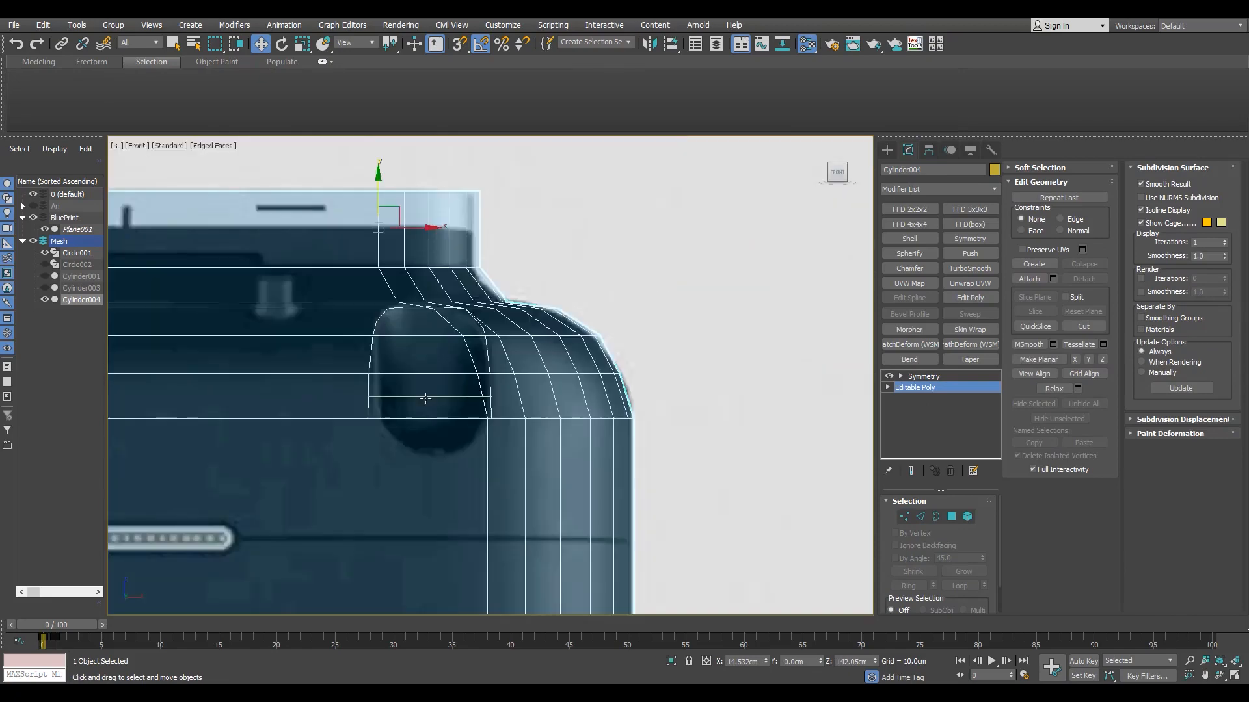
{"action": "left_click", "coordinate": [425, 398]}
{"action": "scroll", "coordinate": [423, 398], "scroll_direction": "up", "scroll_amount": 3}
{"action": "left_click_drag", "start_coordinate": [453, 354], "coordinate": [392, 396], "text": "shift"}
{"action": "left_click", "coordinate": [627, 404]}
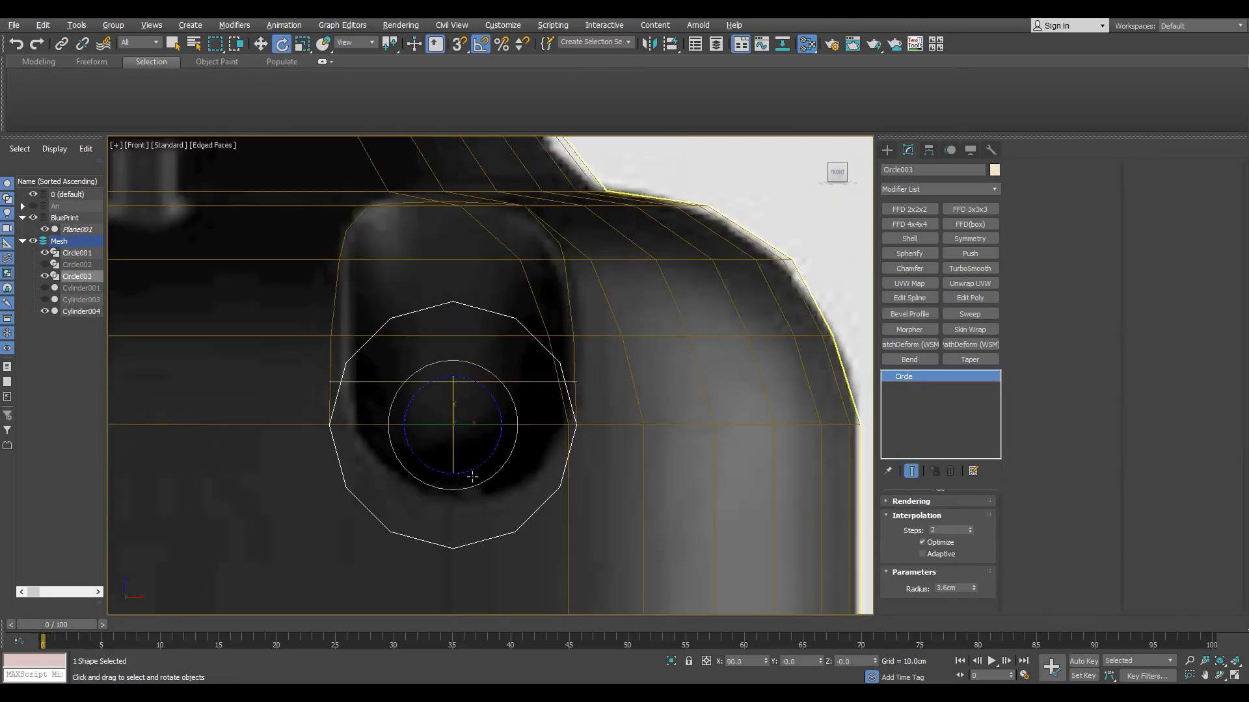
{"action": "left_click_drag", "start_coordinate": [461, 408], "coordinate": [462, 394]}
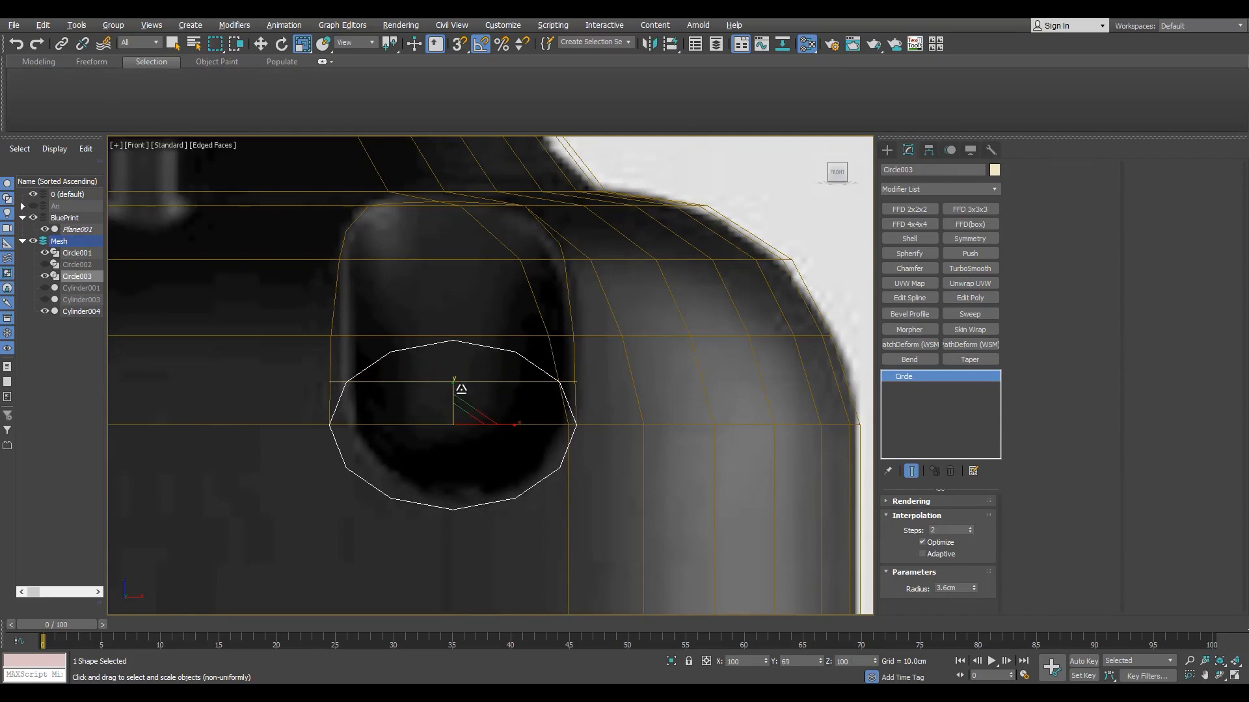
- Cut the body's mesh along the lower half of Circle003 with vertex snap to close the recess outline
{"action": "left_click", "coordinate": [566, 385]}
{"action": "left_click", "coordinate": [930, 389]}
{"action": "key", "text": "1"}
{"action": "scroll", "coordinate": [351, 450], "scroll_direction": "up", "scroll_amount": 4}
{"action": "key", "text": "alt+c"}
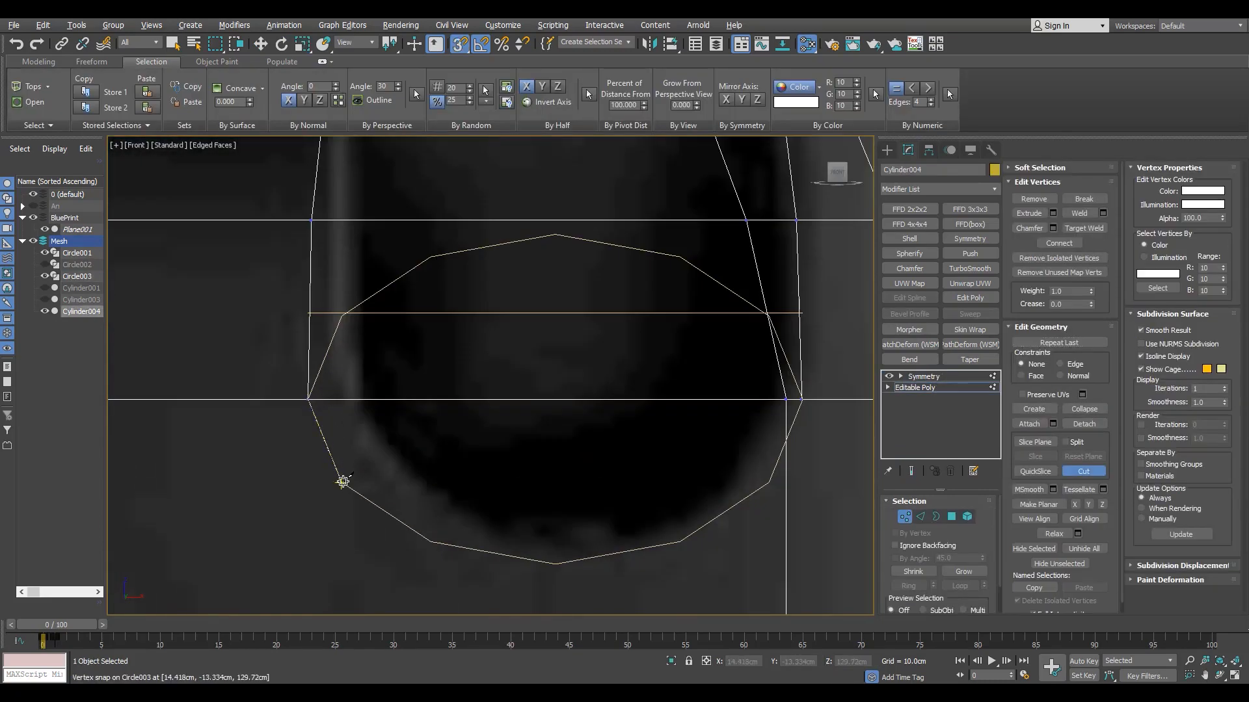
{"action": "key", "text": "alt+w"}
{"action": "right_click", "coordinate": [713, 444]}
{"action": "key", "text": "alt+w"}
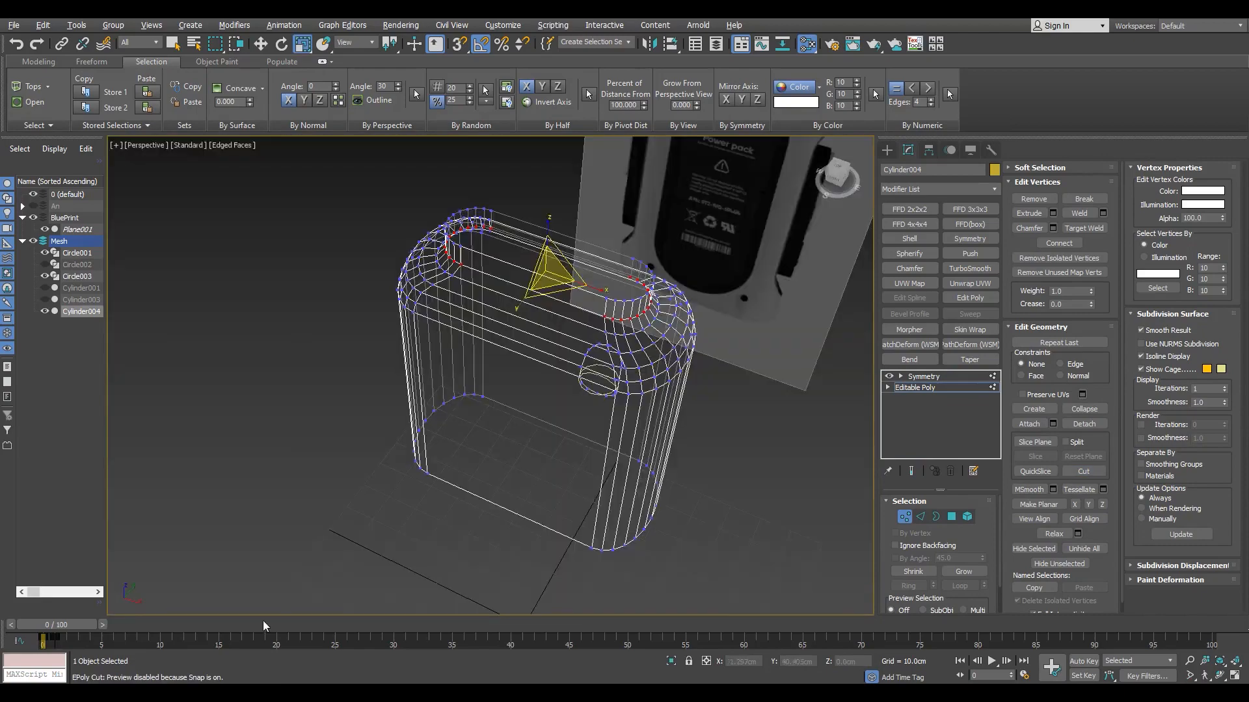
- In the shaded perspective view, target-weld the nearly coincident vertices along the recess outline on the shoulder
{"action": "left_click_drag", "start_coordinate": [66, 626], "coordinate": [78, 626]}
{"action": "key", "text": "F3"}
{"action": "scroll", "coordinate": [553, 400], "scroll_direction": "up", "scroll_amount": 5}
{"action": "key", "text": "4"}
{"action": "key", "text": "1"}
{"action": "key", "text": "1"}
{"action": "scroll", "coordinate": [621, 400], "scroll_direction": "up", "scroll_amount": 6}
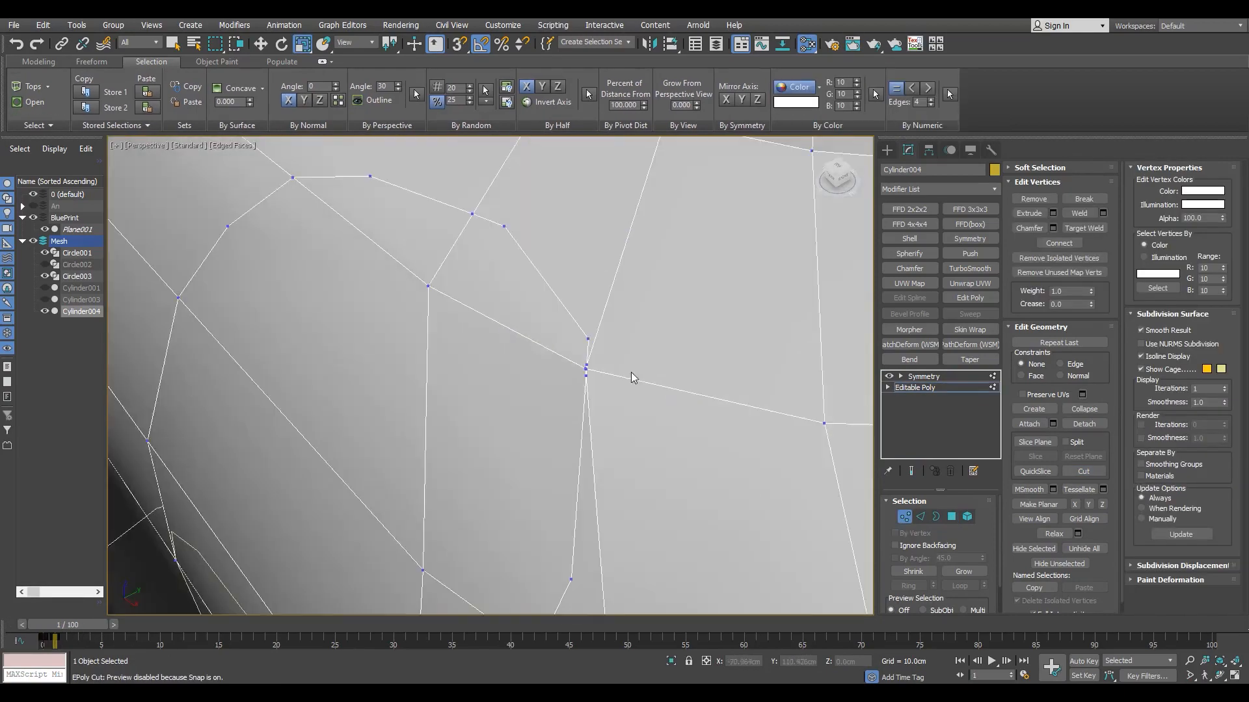
{"action": "scroll", "coordinate": [661, 330], "scroll_direction": "down", "scroll_amount": 5}
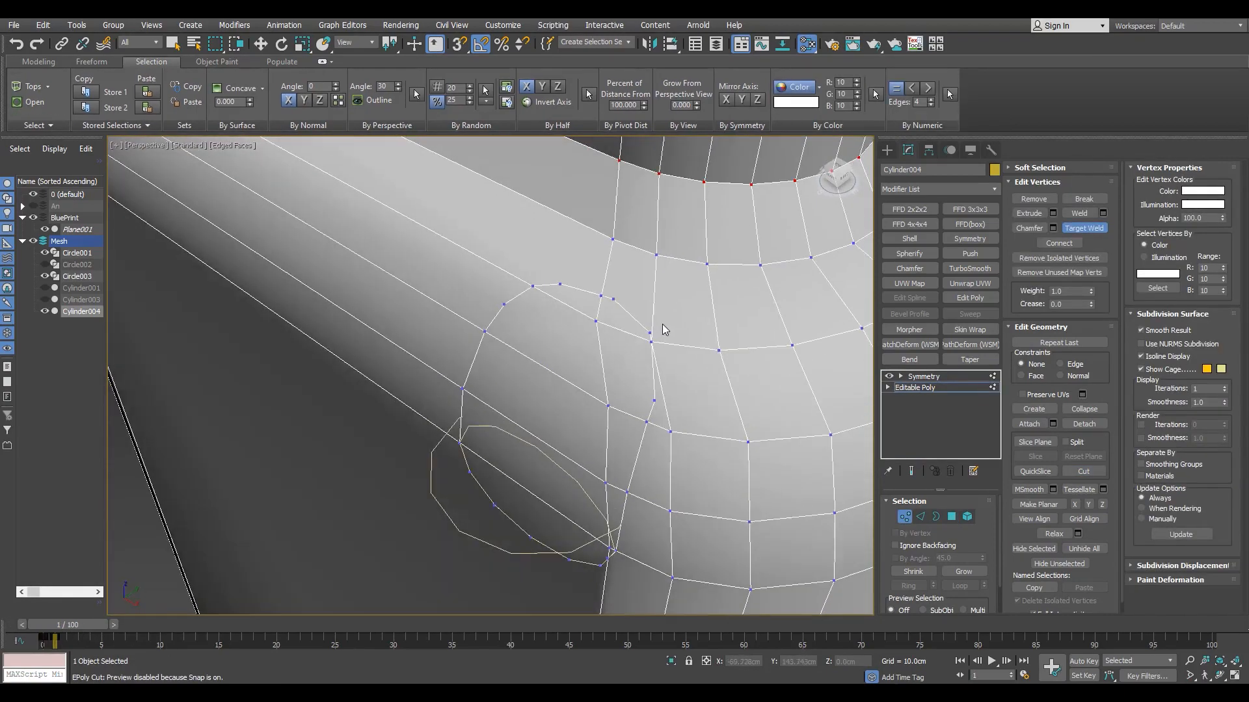
{"action": "scroll", "coordinate": [614, 357], "scroll_direction": "up", "scroll_amount": 4}
{"action": "scroll", "coordinate": [579, 357], "scroll_direction": "down", "scroll_amount": 3}
{"action": "middle_click_drag", "start_coordinate": [580, 357], "coordinate": [663, 377]}
- Examine the recess outline's vertices in the front wireframe view
{"action": "key", "text": "r"}
{"action": "key", "text": "alt+w"}
{"action": "right_click", "coordinate": [728, 282]}
{"action": "key", "text": "alt+w"}
{"action": "key", "text": "F3"}
{"action": "scroll", "coordinate": [628, 271], "scroll_direction": "down", "scroll_amount": 2}
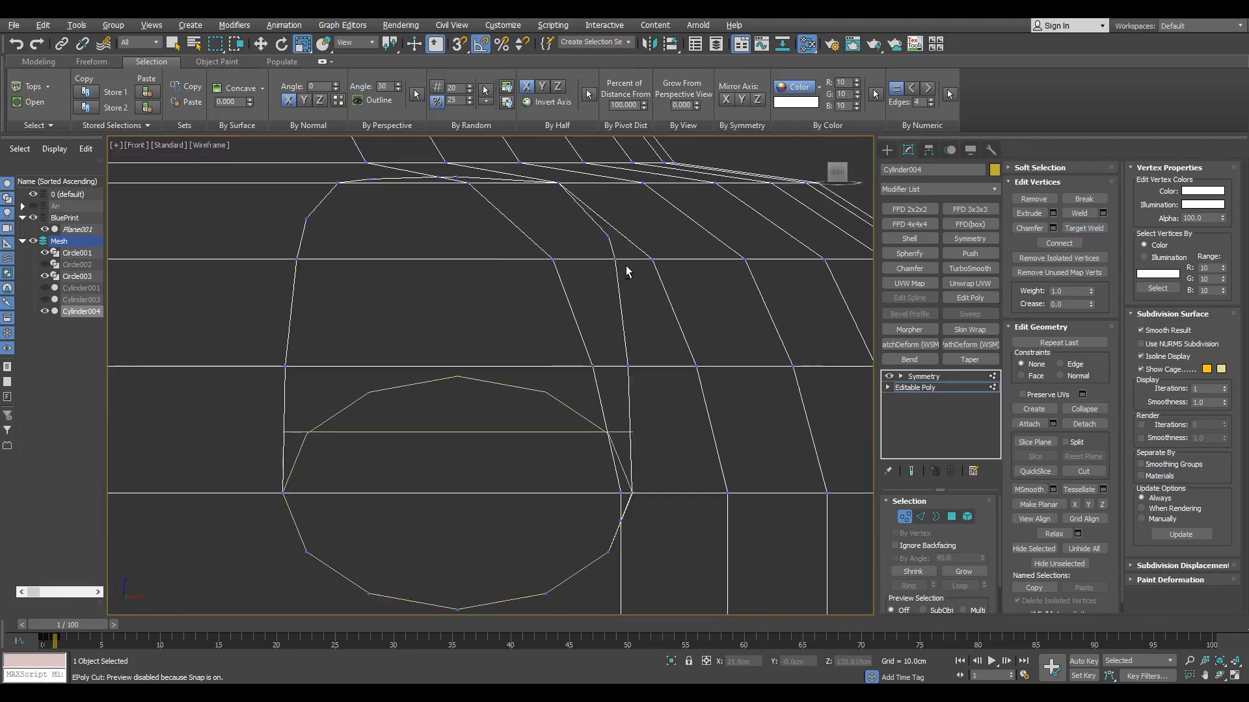
{"action": "key", "text": "alt+w"}
{"action": "right_click", "coordinate": [641, 441]}
{"action": "key", "text": "alt+w"}
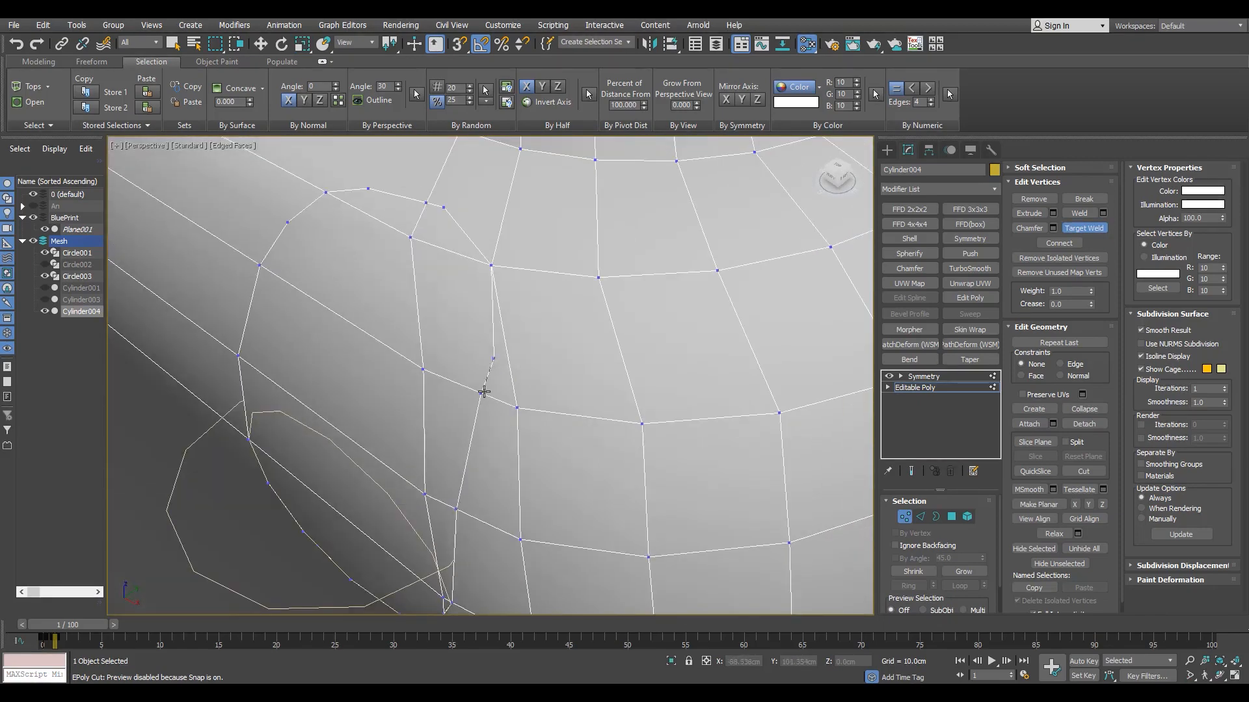
- Nudge the recess outline's outer vertices along their edges and target-weld the stray vertex at its lower corner
{"action": "middle_click_drag", "start_coordinate": [475, 408], "coordinate": [523, 428], "text": "alt"}
{"action": "scroll", "coordinate": [484, 395], "scroll_direction": "up", "scroll_amount": 2}
{"action": "key", "text": "w"}
{"action": "left_click_drag", "start_coordinate": [530, 402], "coordinate": [534, 403]}
{"action": "middle_click_drag", "start_coordinate": [534, 402], "coordinate": [536, 227]}
{"action": "left_click", "coordinate": [502, 366]}
{"action": "middle_click_drag", "start_coordinate": [504, 416], "coordinate": [456, 368], "text": "alt"}
{"action": "key", "text": "ctrl+shift+w"}
{"action": "left_click", "coordinate": [483, 529]}
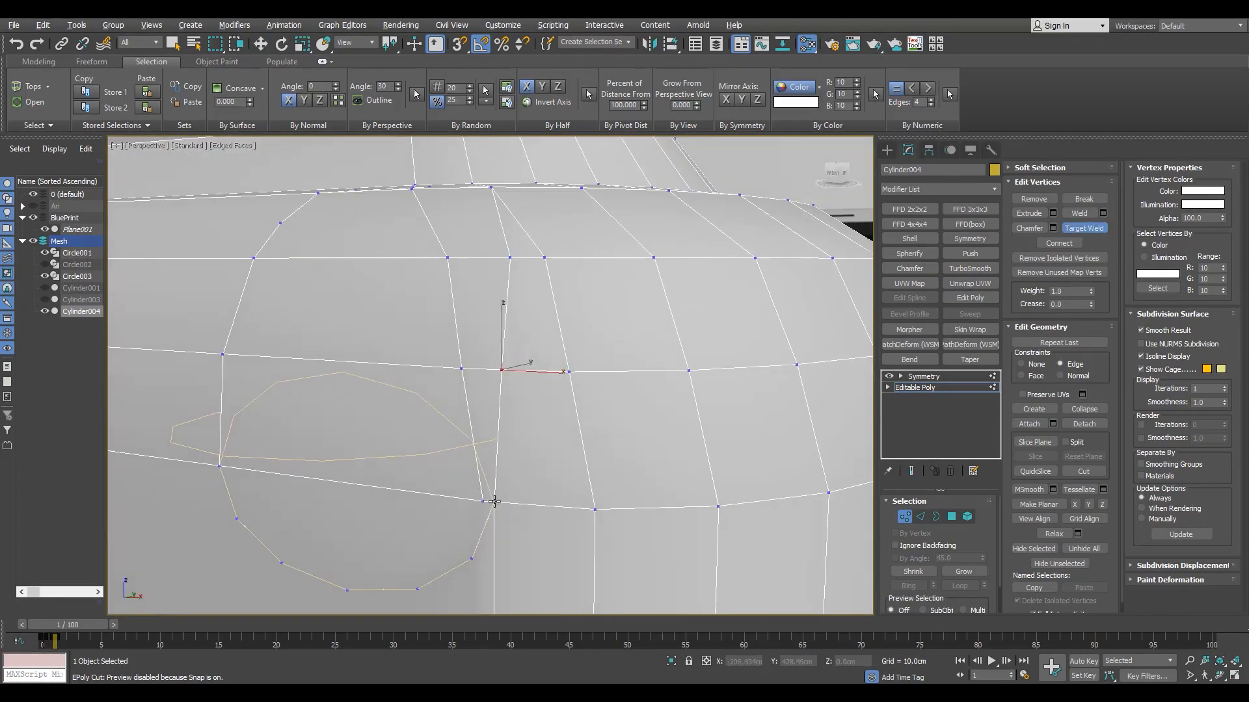
{"action": "left_click", "coordinate": [494, 501]}
- Delete the body's polygons enclosed by the recess outline on the front shoulder
{"action": "scroll", "coordinate": [482, 499], "scroll_direction": "down", "scroll_amount": 5}
{"action": "middle_click_drag", "start_coordinate": [354, 493], "coordinate": [385, 553], "text": "alt"}
{"action": "scroll", "coordinate": [515, 256], "scroll_direction": "up", "scroll_amount": 5}
{"action": "mouse_move", "coordinate": [364, 356]}
{"action": "middle_mouse_down"}
{"action": "mouse_move", "coordinate": [354, 362]}
{"action": "mouse_move", "coordinate": [368, 365]}
{"action": "middle_mouse_up"}
{"action": "scroll", "coordinate": [368, 364], "scroll_direction": "down", "scroll_amount": 3}
{"action": "key", "text": "2"}
{"action": "left_click", "coordinate": [386, 313]}
{"action": "key", "text": "4"}
{"action": "left_click", "coordinate": [405, 358]}
{"action": "left_click", "coordinate": [440, 322], "text": "ctrl"}
{"action": "left_click", "coordinate": [473, 335], "text": "ctrl"}
{"action": "left_click_drag", "start_coordinate": [507, 416], "coordinate": [447, 448], "text": "ctrl"}
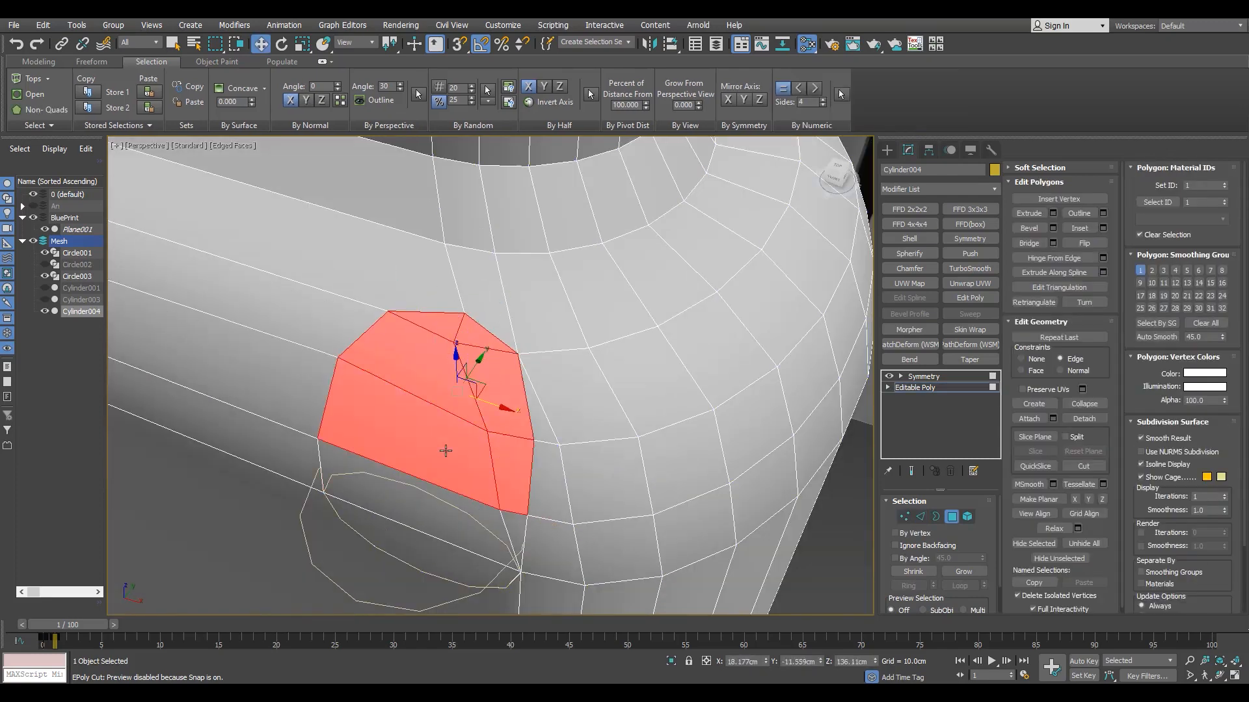
{"action": "left_click", "coordinate": [449, 510], "text": "ctrl"}
{"action": "left_click", "coordinate": [455, 564], "text": "ctrl"}
{"action": "middle_click_drag", "start_coordinate": [459, 540], "coordinate": [473, 421], "text": "alt"}
{"action": "key", "text": "Delete"}
- Hide the guide objects Circle001 and Circle003 to leave the recess opening unobstructed
{"action": "scroll", "coordinate": [473, 422], "scroll_direction": "down", "scroll_amount": 6}
{"action": "middle_click_drag", "start_coordinate": [544, 446], "coordinate": [435, 432], "text": "alt"}
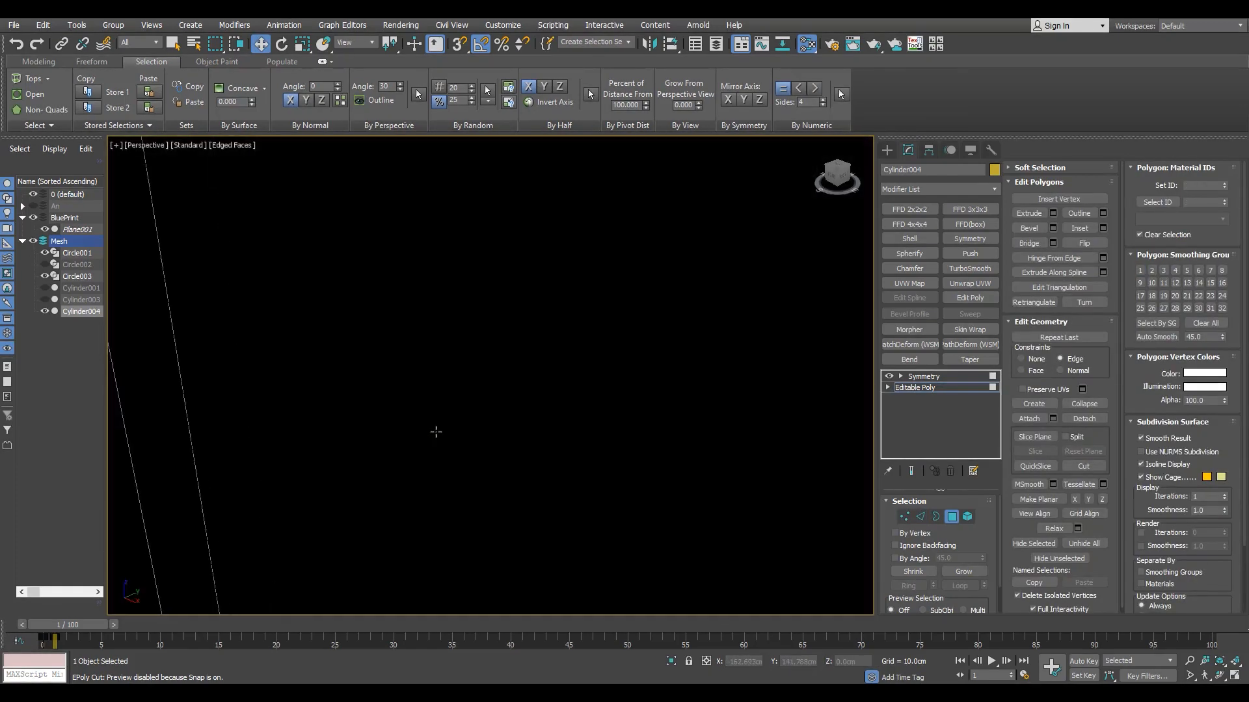
{"action": "scroll", "coordinate": [436, 432], "scroll_direction": "down", "scroll_amount": 6}
{"action": "scroll", "coordinate": [546, 307], "scroll_direction": "up", "scroll_amount": 4}
{"action": "left_click", "coordinate": [44, 253]}
{"action": "scroll", "coordinate": [481, 365], "scroll_direction": "up", "scroll_amount": 3}
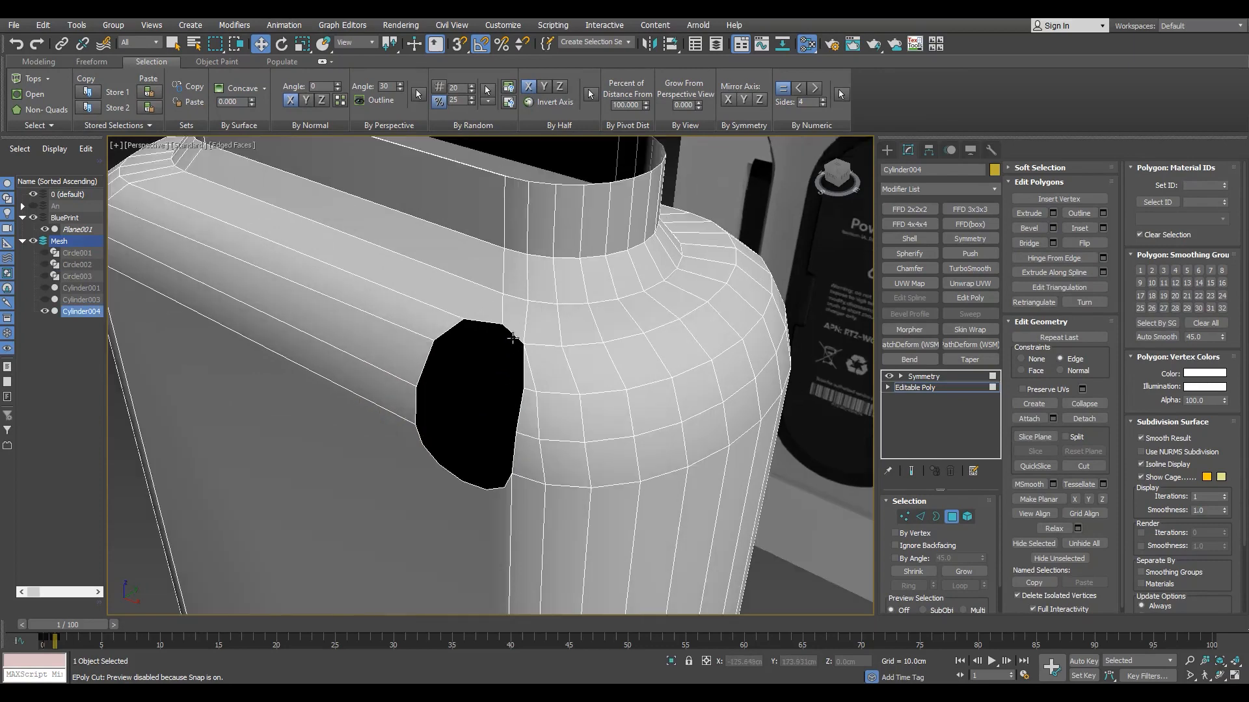
- With the edge constraint set to None, extrude the opening's upper edges downward, flatten them and snap them level with its lower side corners
{"action": "key", "text": "2"}
{"action": "double_click", "coordinate": [526, 362]}
{"action": "middle_click_drag", "start_coordinate": [525, 362], "coordinate": [553, 306], "text": "alt"}
{"action": "left_click_drag", "start_coordinate": [383, 518], "coordinate": [543, 460], "text": "alt"}
{"action": "middle_click_drag", "start_coordinate": [543, 461], "coordinate": [505, 448], "text": "alt"}
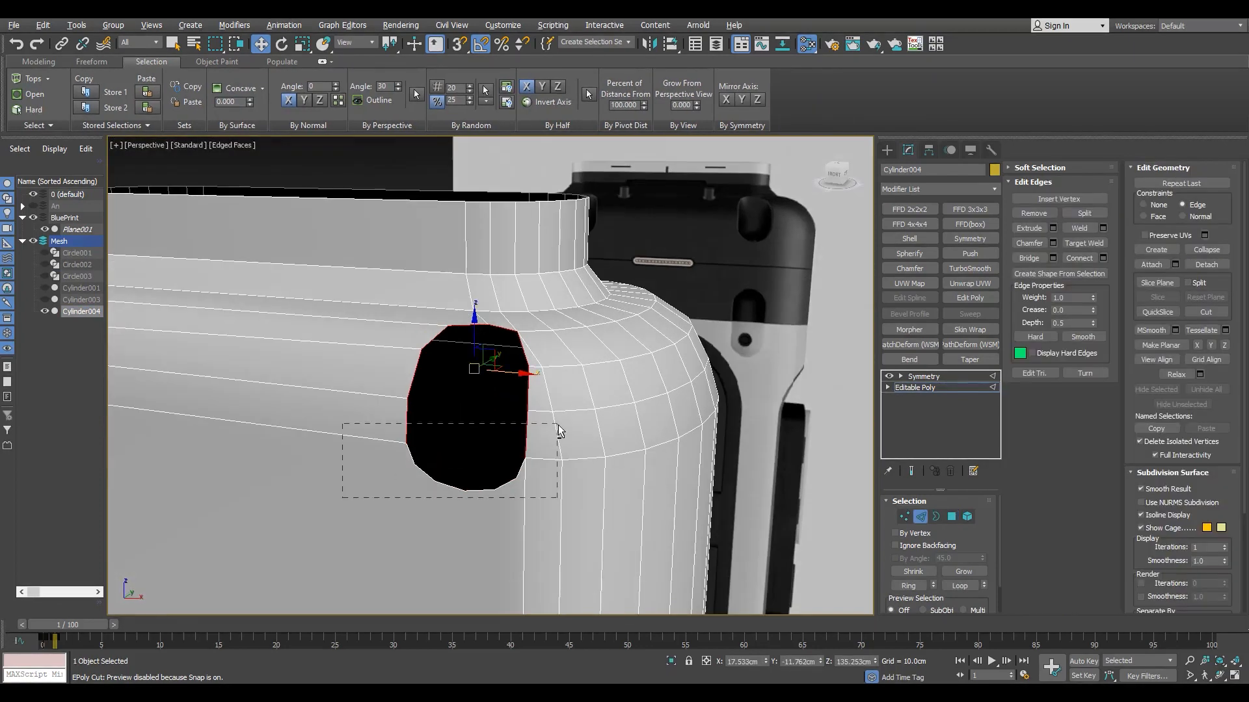
{"action": "left_click", "coordinate": [1158, 204]}
{"action": "scroll", "coordinate": [559, 338], "scroll_direction": "up", "scroll_amount": 3}
{"action": "left_click_drag", "start_coordinate": [437, 325], "coordinate": [438, 481], "text": "shift"}
{"action": "key", "text": "r"}
{"action": "key", "text": "w"}
{"action": "key", "text": "s"}
{"action": "left_click_drag", "start_coordinate": [438, 405], "coordinate": [320, 493]}
- Target-weld the corner vertices of the extruded recess wall to the adjoining vertices of the opening
{"action": "key", "text": "1"}
{"action": "middle_click_drag", "start_coordinate": [423, 449], "coordinate": [317, 476], "text": "alt"}
{"action": "scroll", "coordinate": [340, 482], "scroll_direction": "up", "scroll_amount": 3}
{"action": "key", "text": "ctrl+shift+w"}
{"action": "left_click", "coordinate": [350, 466]}
{"action": "left_click", "coordinate": [343, 474]}
{"action": "key", "text": "s"}
{"action": "key", "text": "w"}
{"action": "left_click", "coordinate": [399, 508]}
- Extrude the opening's lower edges inward as a narrow strip and scale the new edges to follow the recess curve
{"action": "key", "text": "4"}
{"action": "key", "text": "3"}
{"action": "key", "text": "2"}
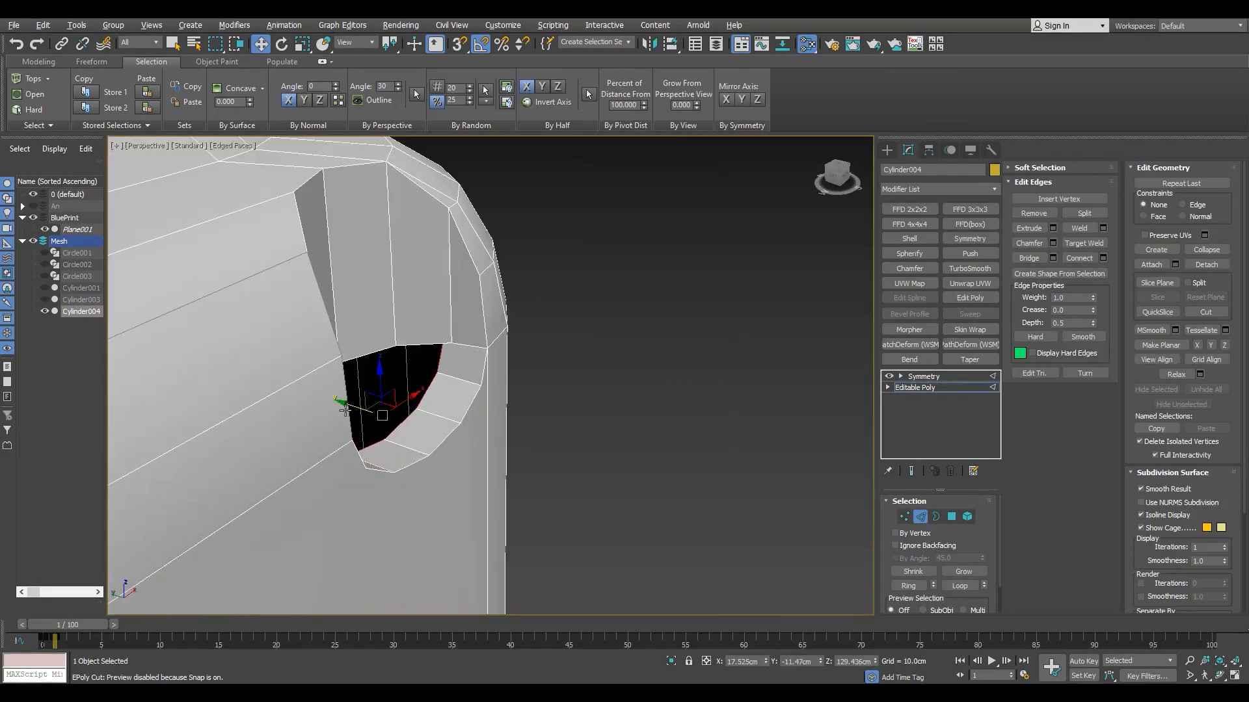
{"action": "key", "text": "F3"}
{"action": "middle_click_drag", "start_coordinate": [374, 417], "coordinate": [269, 423], "text": "alt"}
{"action": "key", "text": "w"}
{"action": "middle_click_drag", "start_coordinate": [653, 385], "coordinate": [767, 391], "text": "alt"}
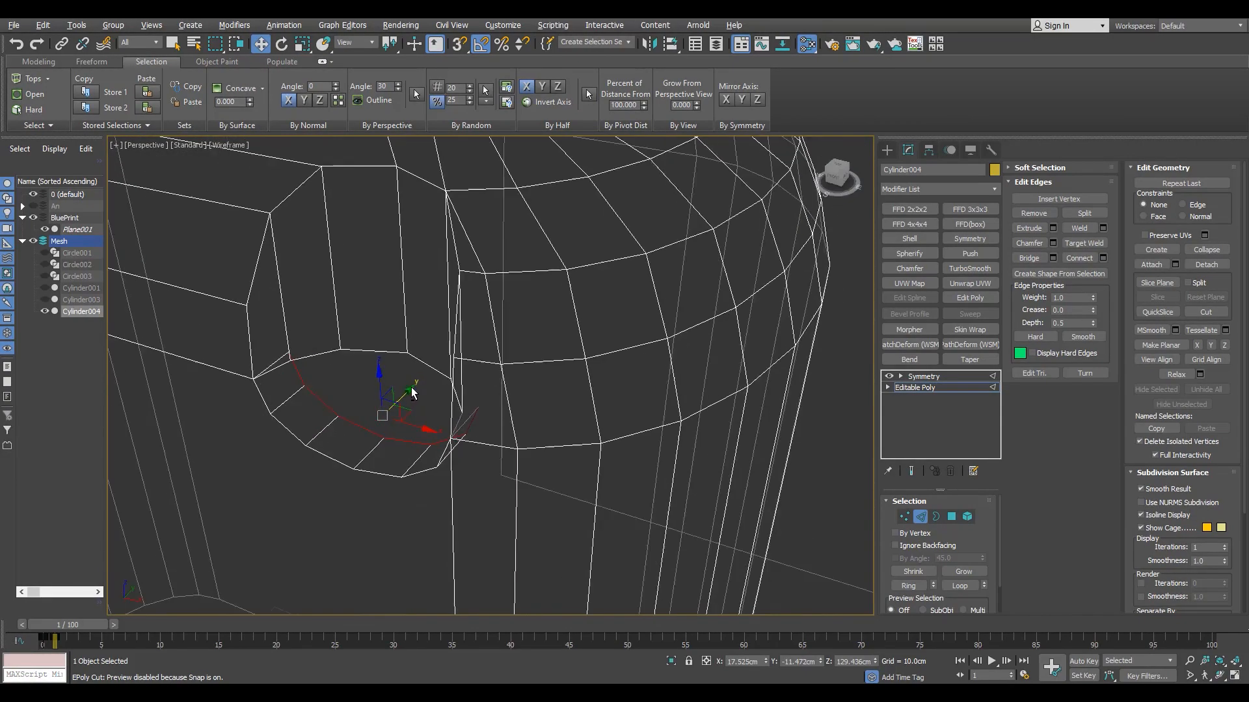
{"action": "key", "text": "F3"}
{"action": "middle_click_drag", "start_coordinate": [383, 392], "coordinate": [520, 384], "text": "alt"}
{"action": "middle_click_drag", "start_coordinate": [424, 331], "coordinate": [360, 393], "text": "alt"}
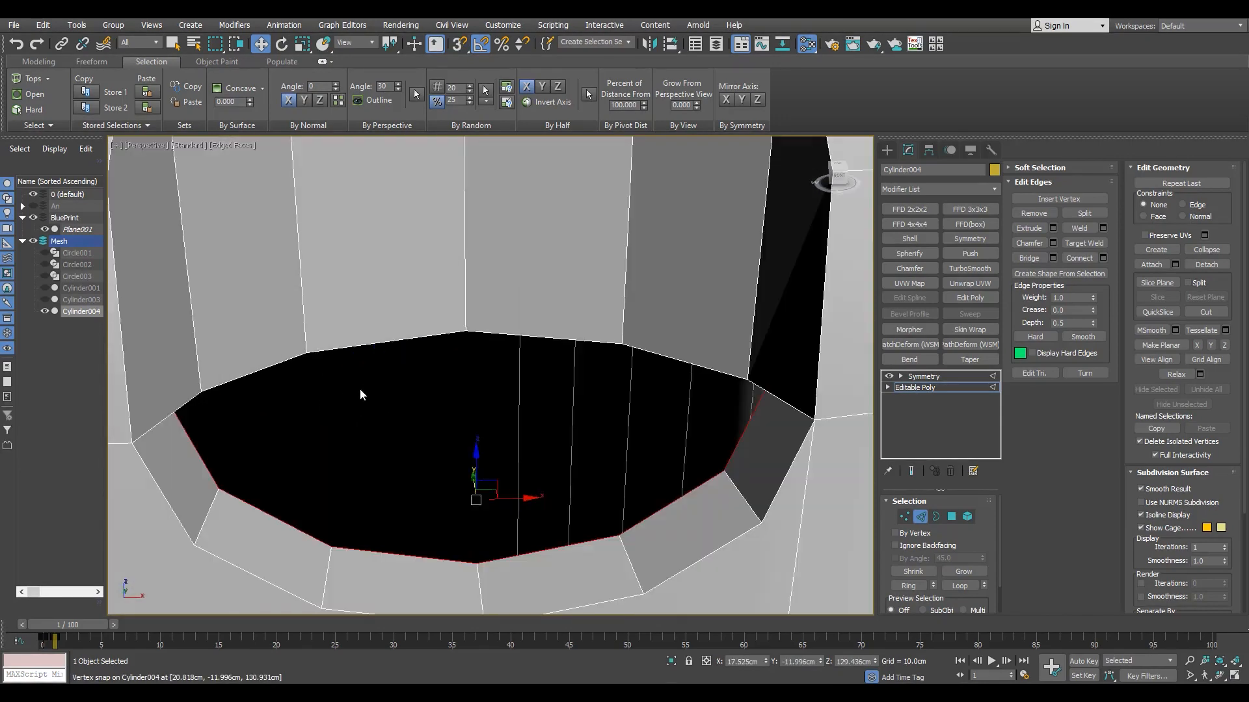
{"action": "key", "text": "r"}
{"action": "left_click_drag", "start_coordinate": [413, 501], "coordinate": [422, 504]}
{"action": "middle_click_drag", "start_coordinate": [625, 397], "coordinate": [763, 359], "text": "alt"}
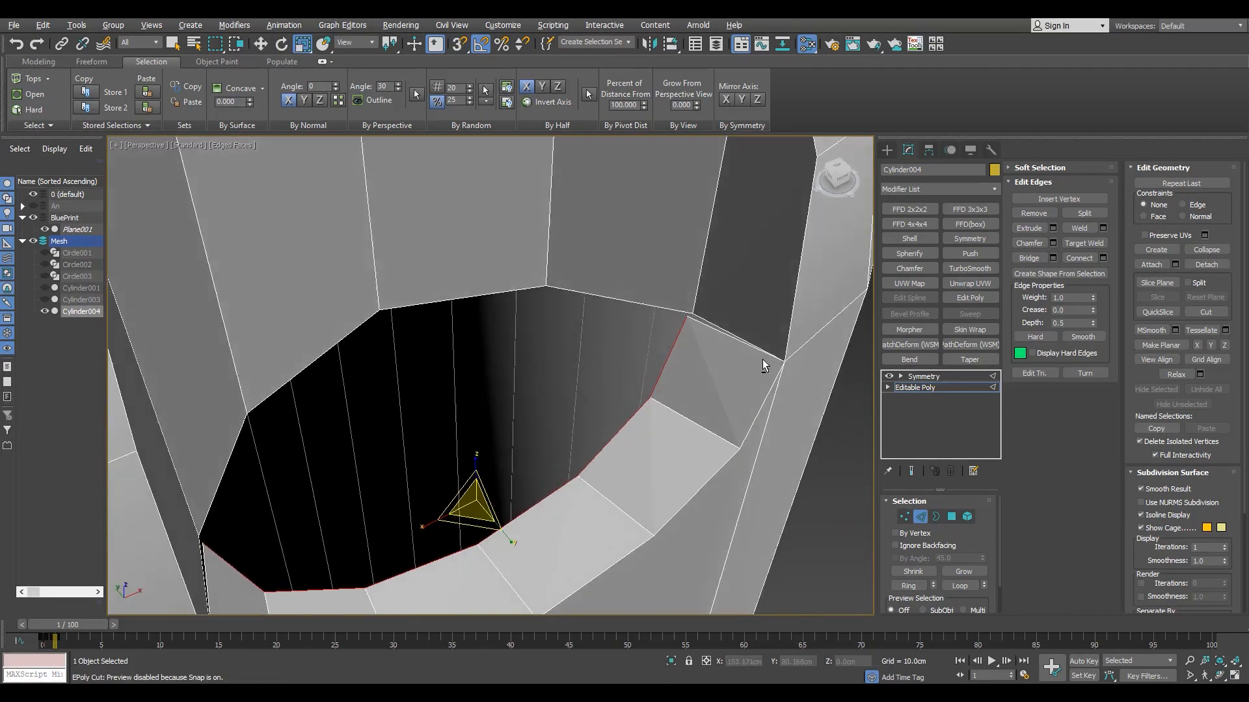
- Target-weld both end vertices of the first inner strip to the recess wall
{"action": "scroll", "coordinate": [693, 314], "scroll_direction": "up", "scroll_amount": 3}
{"action": "key", "text": "1"}
{"action": "key", "text": "ctrl+shift+w"}
{"action": "left_click", "coordinate": [682, 313]}
{"action": "left_click", "coordinate": [693, 309]}
{"action": "middle_click_drag", "start_coordinate": [696, 331], "coordinate": [570, 351], "text": "alt"}
{"action": "left_click", "coordinate": [585, 265]}
{"action": "left_click", "coordinate": [598, 261]}
{"action": "scroll", "coordinate": [598, 264], "scroll_direction": "down", "scroll_amount": 5}
{"action": "key", "text": "w"}
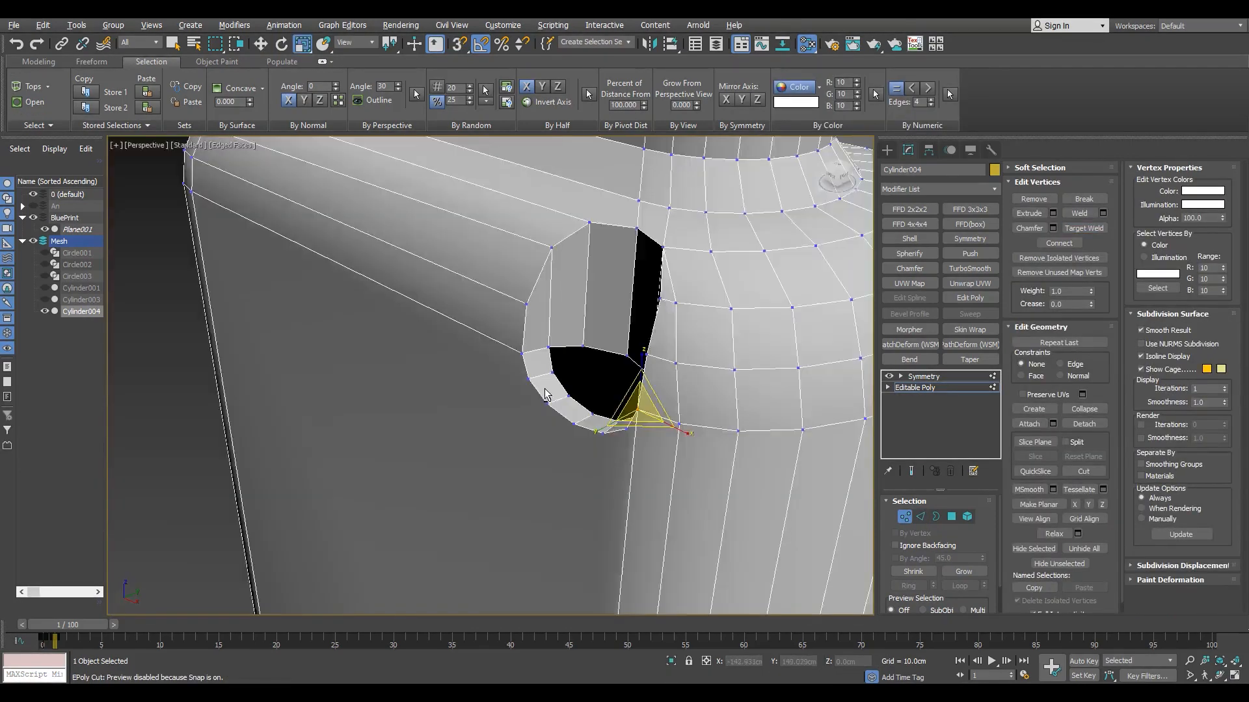
- Extrude a second, smaller strip inward from the lower recess edges and scale it narrower
{"action": "key", "text": "2"}
{"action": "middle_click_drag", "start_coordinate": [644, 365], "coordinate": [388, 380], "text": "alt"}
{"action": "scroll", "coordinate": [579, 407], "scroll_direction": "up", "scroll_amount": 3}
{"action": "key", "text": "r"}
{"action": "left_click_drag", "start_coordinate": [388, 380], "coordinate": [410, 373]}
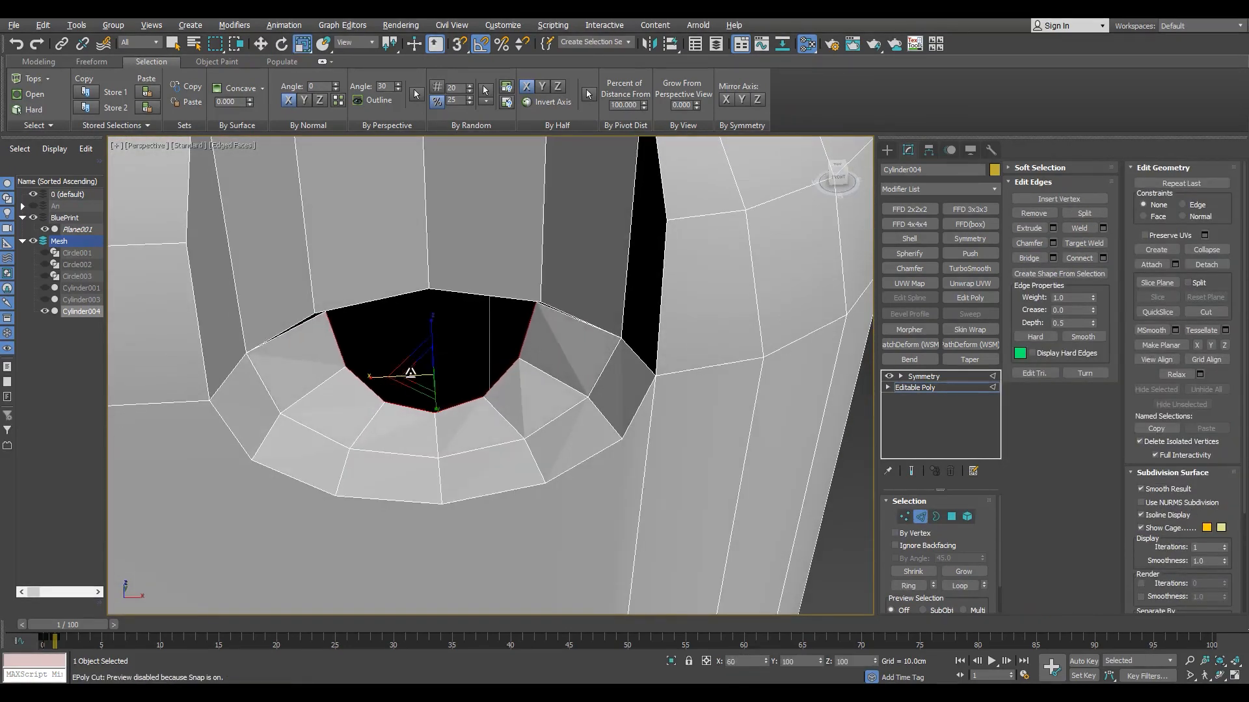
- Target-weld the second strip's end vertices to the lower vertices of the recess wall
{"action": "scroll", "coordinate": [305, 319], "scroll_direction": "up", "scroll_amount": 4}
{"action": "key", "text": "1"}
{"action": "key", "text": "ctrl+shift+w"}
{"action": "key", "text": "F3"}
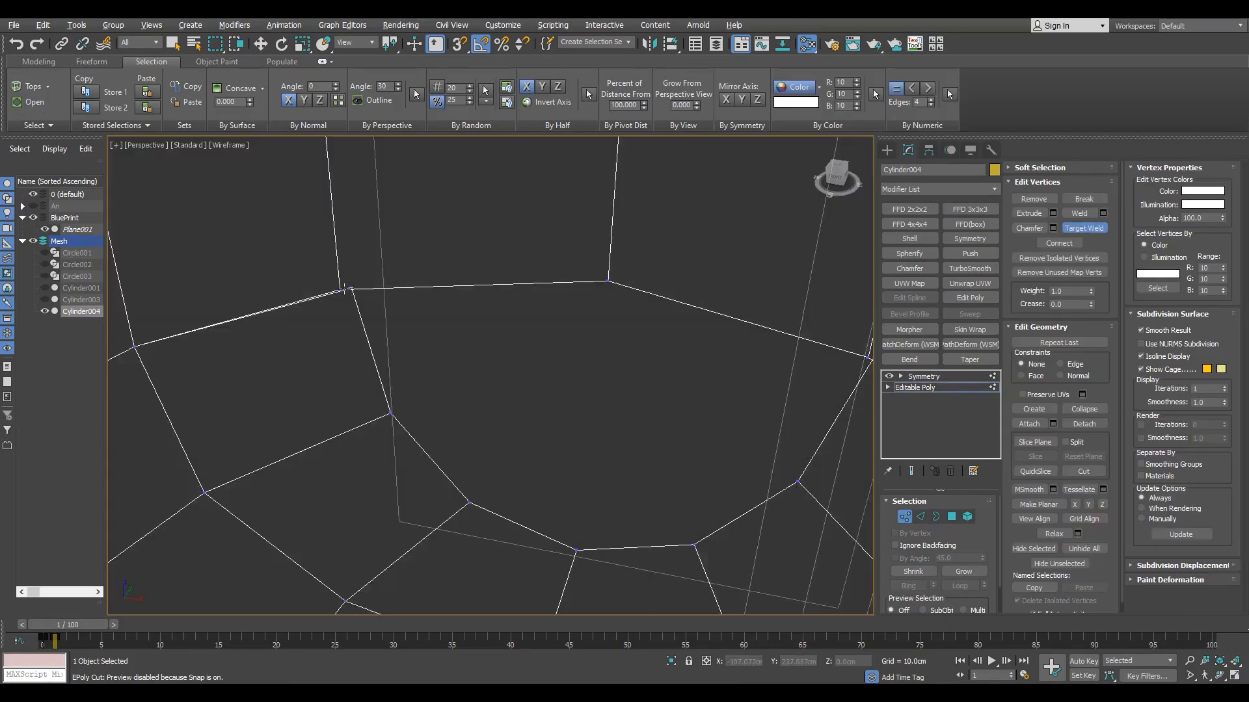
{"action": "left_click", "coordinate": [363, 289]}
{"action": "left_click", "coordinate": [355, 288]}
{"action": "mouse_move", "coordinate": [598, 391]}
{"action": "middle_mouse_down"}
{"action": "mouse_move", "coordinate": [432, 401]}
{"action": "mouse_move", "coordinate": [501, 390]}
{"action": "mouse_move", "coordinate": [510, 456]}
{"action": "mouse_move", "coordinate": [470, 450]}
{"action": "middle_mouse_up"}
{"action": "left_click", "coordinate": [502, 360]}
{"action": "left_click", "coordinate": [495, 360]}
{"action": "key", "text": "F3"}
{"action": "scroll", "coordinate": [512, 406], "scroll_direction": "down", "scroll_amount": 4}
- Cap the remaining floor opening, connect its upper and lower middle vertices, and cut a crossing edge between its side corners
{"action": "key", "text": "3"}
{"action": "key", "text": "alt+p"}
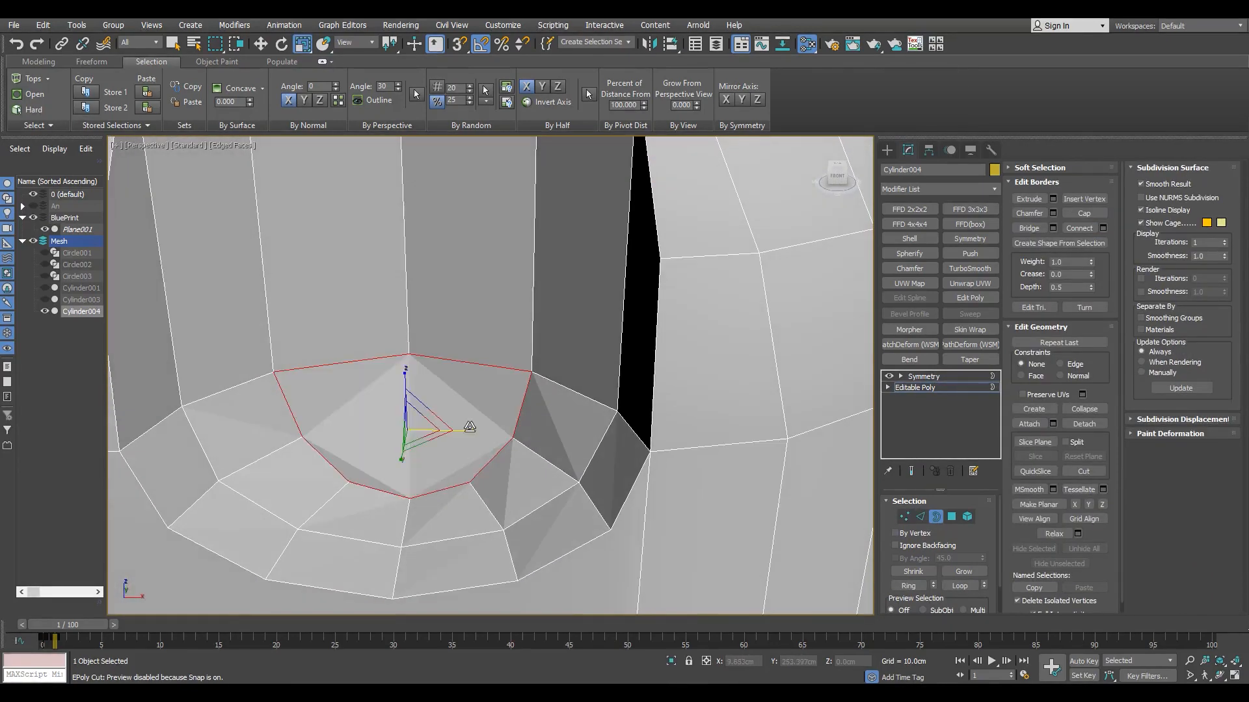
{"action": "key", "text": "1"}
{"action": "left_click", "coordinate": [513, 438]}
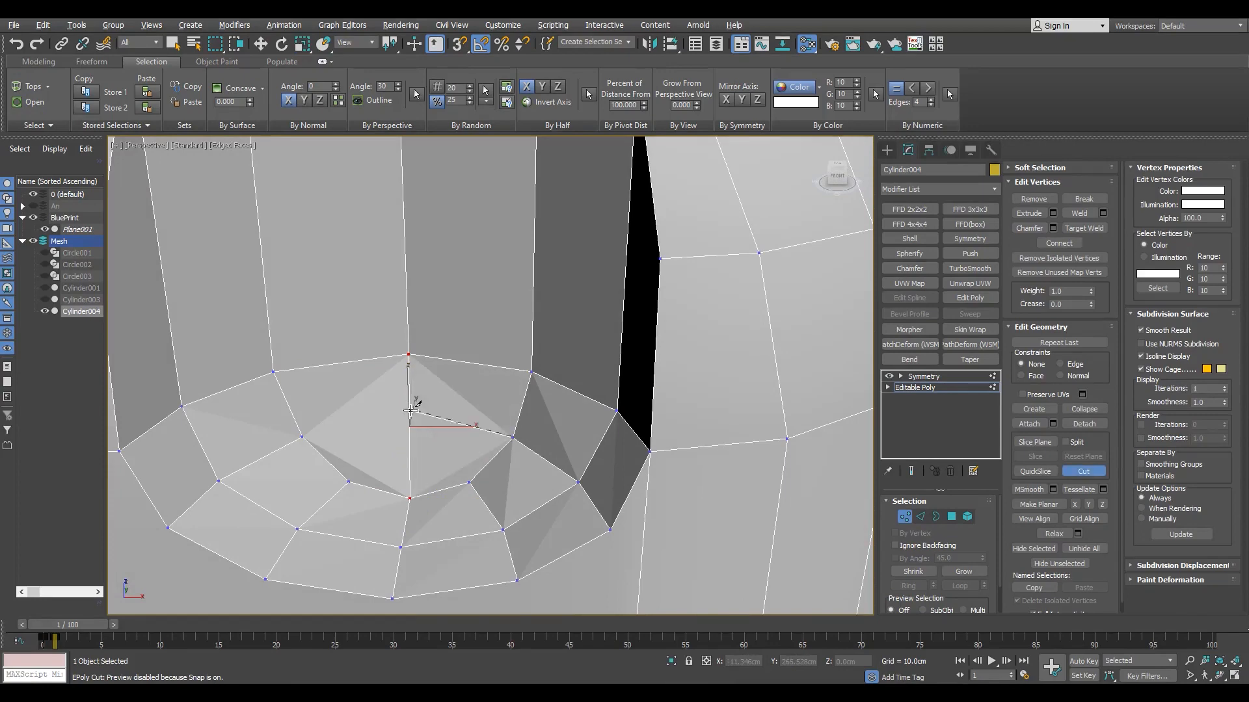
{"action": "right_click", "coordinate": [311, 451]}
- Reposition the recess floor's inner vertices in depth to smooth its concave curve
{"action": "middle_click_drag", "start_coordinate": [311, 452], "coordinate": [446, 457], "text": "alt"}
{"action": "left_click", "coordinate": [405, 414]}
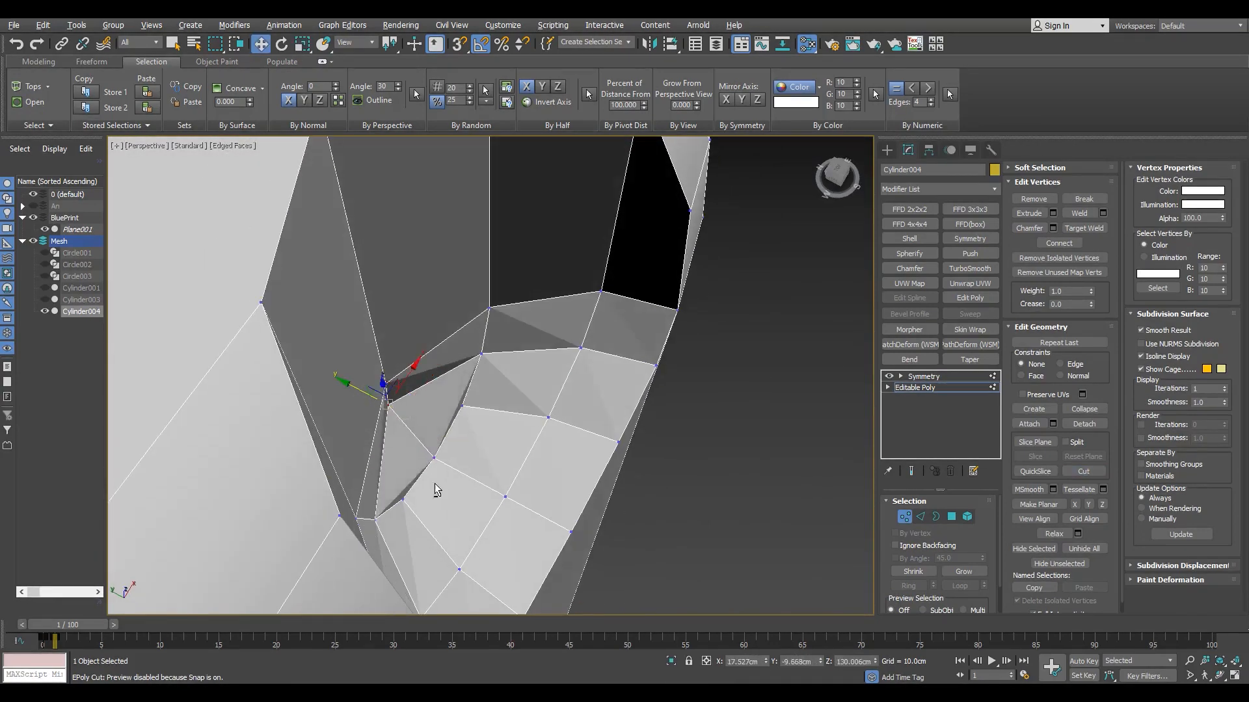
{"action": "middle_click_drag", "start_coordinate": [434, 485], "coordinate": [418, 484], "text": "alt"}
{"action": "left_click", "coordinate": [412, 437], "text": "ctrl"}
{"action": "middle_click_drag", "start_coordinate": [413, 440], "coordinate": [407, 463], "text": "alt"}
{"action": "left_click_drag", "start_coordinate": [376, 419], "coordinate": [369, 421]}
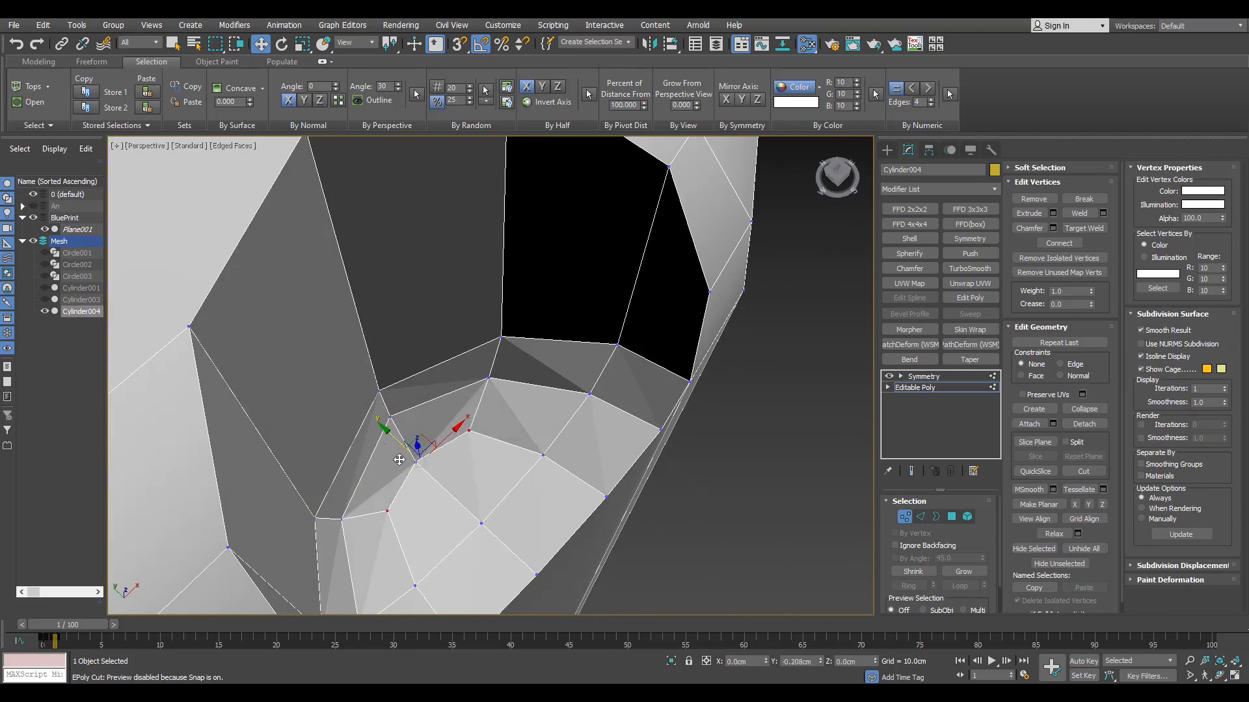
{"action": "left_click_drag", "start_coordinate": [399, 459], "coordinate": [410, 467]}
{"action": "middle_click_drag", "start_coordinate": [453, 461], "coordinate": [389, 425], "text": "alt"}
- With the edge constraint on, slide the recess floor's middle vertices upward along their edges
{"action": "left_click", "coordinate": [434, 477]}
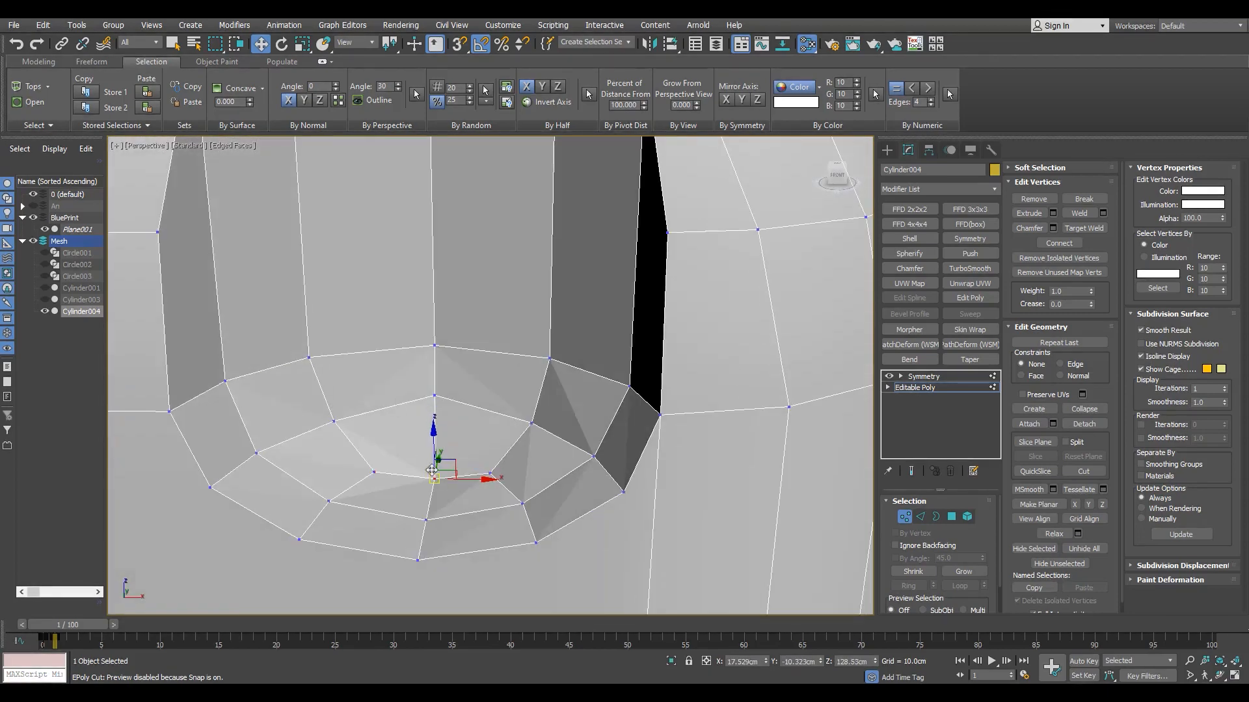
{"action": "key", "text": "shift+x"}
{"action": "left_click_drag", "start_coordinate": [432, 469], "coordinate": [435, 412]}
{"action": "key", "text": "f"}
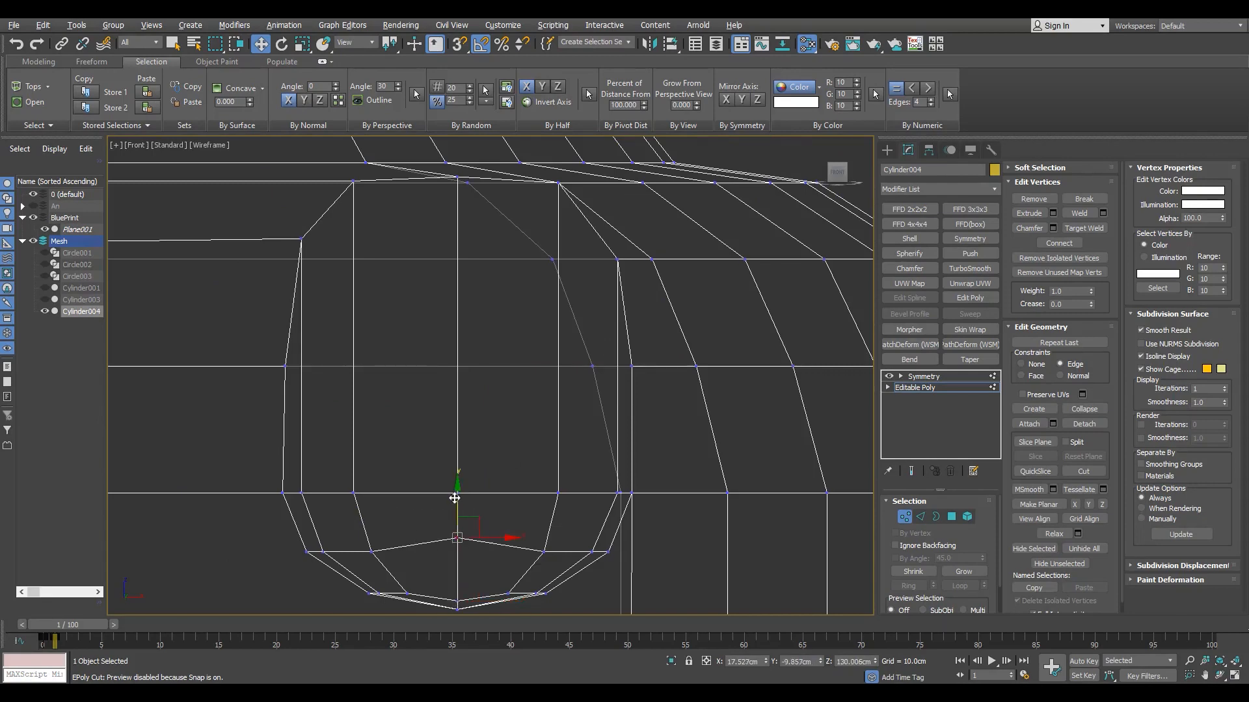
{"action": "key", "text": "F3"}
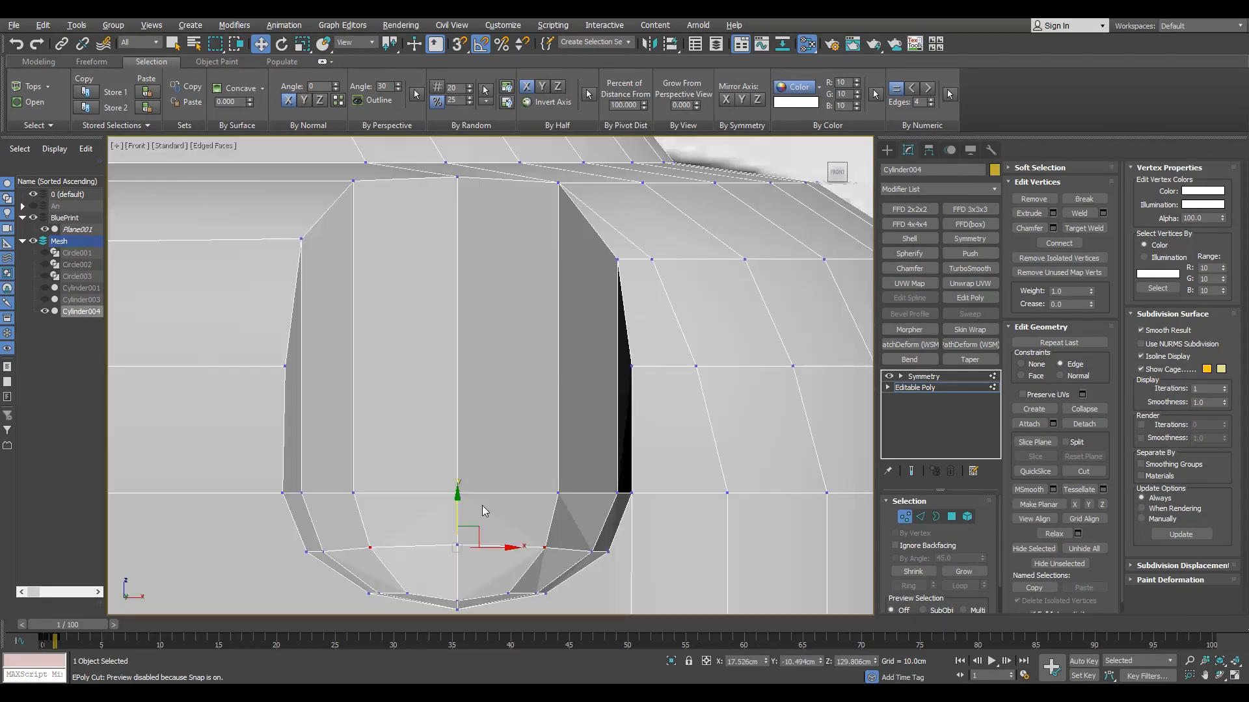
- In the shaded front view, raise the lower pair of recess floor vertices and adjust the lowest middle vertex to round the curve
{"action": "scroll", "coordinate": [482, 506], "scroll_direction": "up", "scroll_amount": 4}
{"action": "middle_click_drag", "start_coordinate": [482, 505], "coordinate": [457, 357]}
{"action": "left_click", "coordinate": [509, 533]}
{"action": "key", "text": "F3"}
{"action": "left_click_drag", "start_coordinate": [333, 496], "coordinate": [289, 550], "text": "ctrl"}
{"action": "key", "text": "F3"}
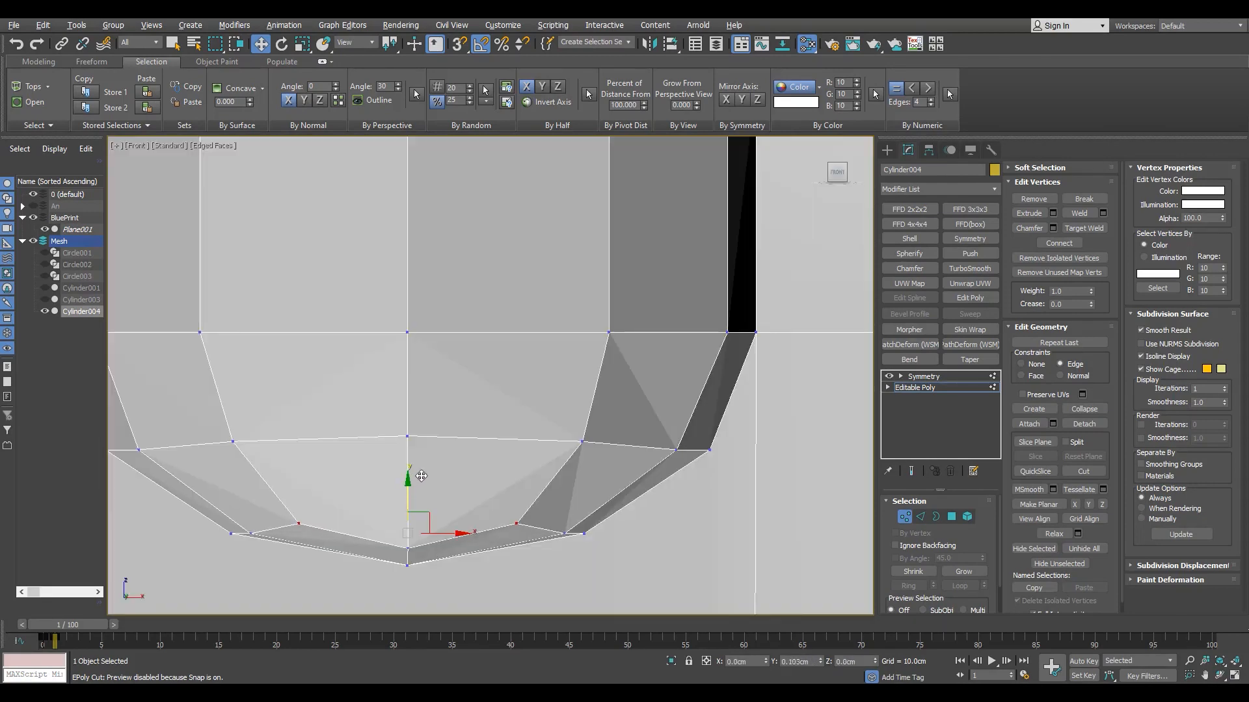
{"action": "scroll", "coordinate": [396, 578], "scroll_direction": "up", "scroll_amount": 4}
{"action": "left_click", "coordinate": [432, 543]}
{"action": "key", "text": "ctrl+z"}
{"action": "left_click_drag", "start_coordinate": [438, 505], "coordinate": [440, 487]}
{"action": "key", "text": "shift+x"}
{"action": "scroll", "coordinate": [448, 489], "scroll_direction": "down", "scroll_amount": 4}
{"action": "key", "text": "p"}
{"action": "middle_click_drag", "start_coordinate": [455, 501], "coordinate": [484, 325], "text": "alt"}
- Clear the smoothing groups on the body's polygons and apply Auto Smooth at 45
{"action": "key", "text": "4"}
{"action": "left_click", "coordinate": [502, 437]}
{"action": "left_click", "coordinate": [1202, 324]}
{"action": "left_click", "coordinate": [1157, 338]}
{"action": "scroll", "coordinate": [708, 494], "scroll_direction": "down", "scroll_amount": 5}
{"action": "left_click", "coordinate": [709, 494]}
{"action": "key", "text": "F4"}
{"action": "scroll", "coordinate": [477, 358], "scroll_direction": "up", "scroll_amount": 3}
{"action": "key", "text": "F4"}
- Return to the Symmetry modifier and examine the mirrored body and its lower corner recess
{"action": "left_click", "coordinate": [918, 378]}
{"action": "scroll", "coordinate": [478, 442], "scroll_direction": "down", "scroll_amount": 5}
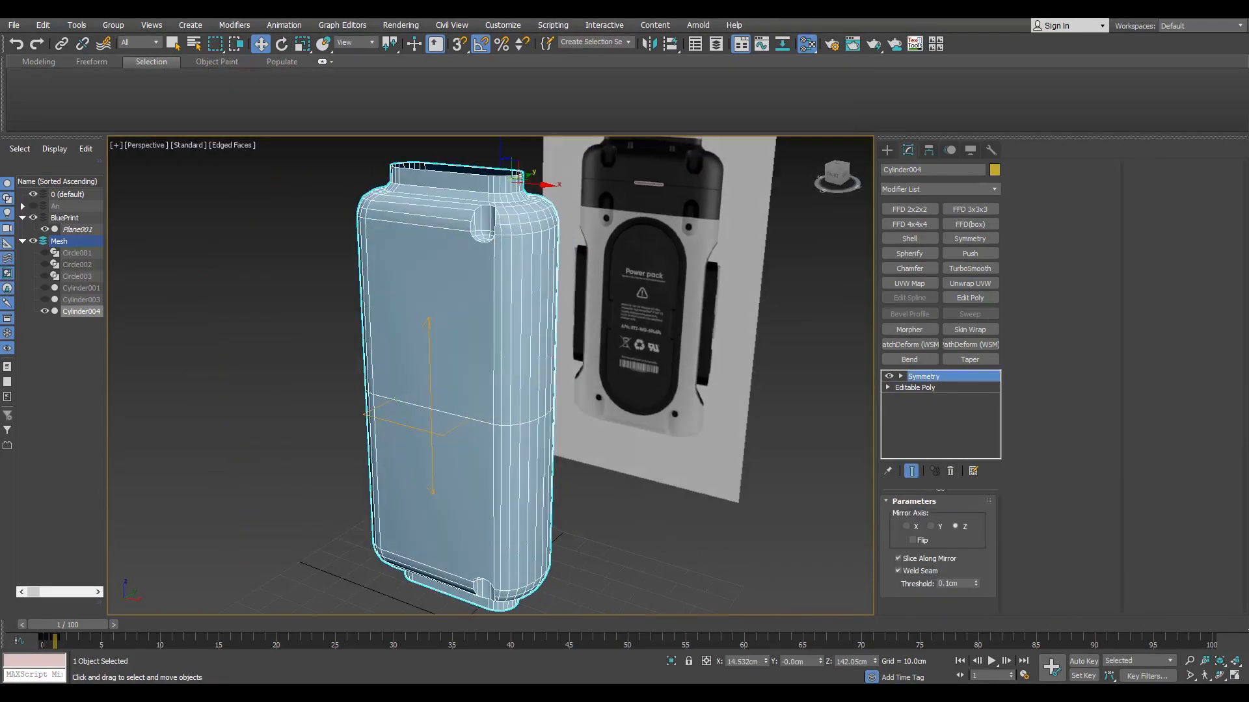
{"action": "key", "text": "alt+w"}
{"action": "middle_click", "coordinate": [585, 260]}
{"action": "key", "text": "alt+w"}
{"action": "scroll", "coordinate": [153, 256], "scroll_direction": "down", "scroll_amount": 4}
{"action": "key", "text": "alt+w"}
{"action": "scroll", "coordinate": [597, 512], "scroll_direction": "down", "scroll_amount": 3}
{"action": "key", "text": "alt+w"}
{"action": "middle_click_drag", "start_coordinate": [478, 469], "coordinate": [484, 377], "text": "alt"}
{"action": "scroll", "coordinate": [485, 416], "scroll_direction": "up", "scroll_amount": 4}
{"action": "key", "text": "w"}
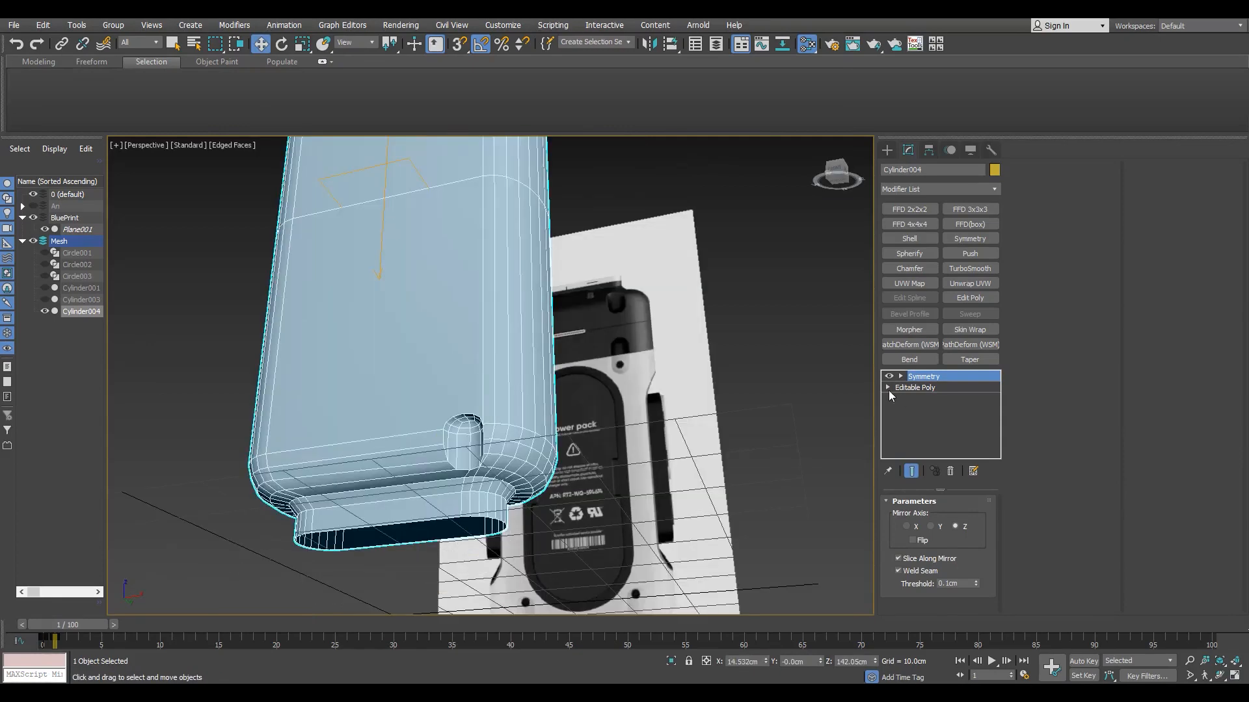
- Add an Edit Poly modifier above Symmetry and select the edge loop where the lower neck meets the body
{"action": "left_click", "coordinate": [897, 389]}
{"action": "left_click", "coordinate": [923, 377]}
{"action": "left_click", "coordinate": [976, 298]}
{"action": "key", "text": "3"}
{"action": "scroll", "coordinate": [505, 482], "scroll_direction": "up", "scroll_amount": 6}
{"action": "key", "text": "2"}
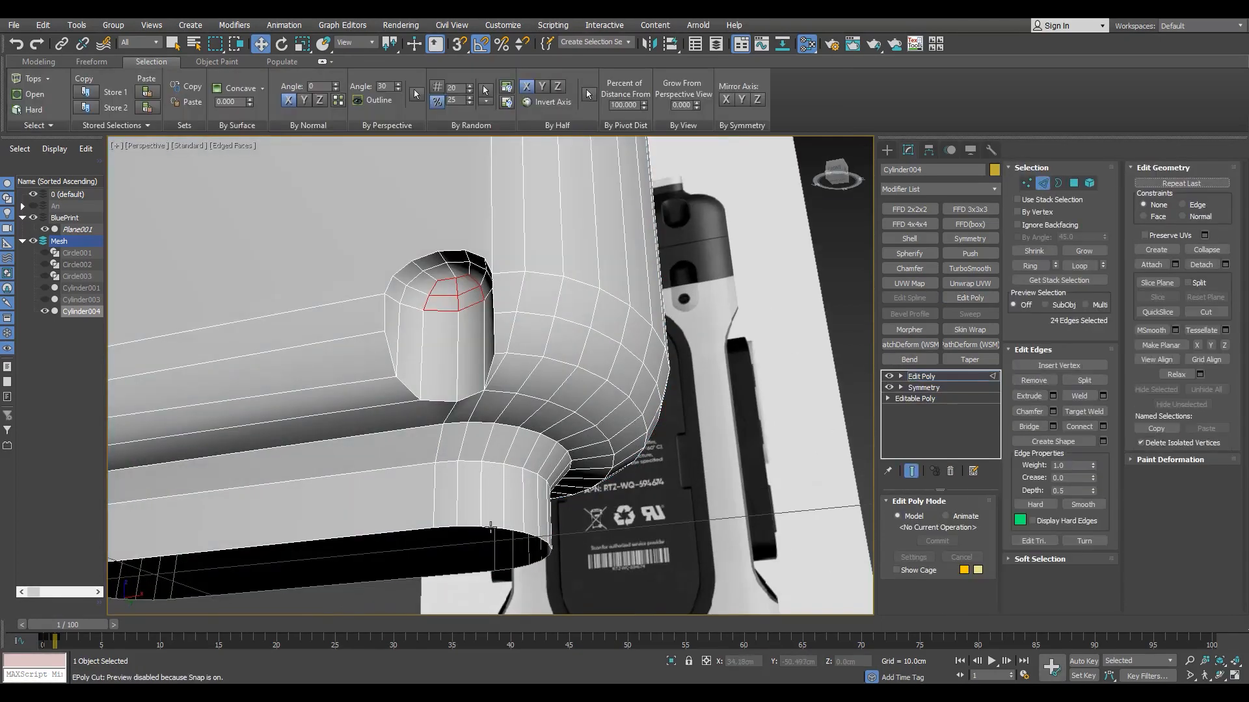
{"action": "key", "text": "f"}
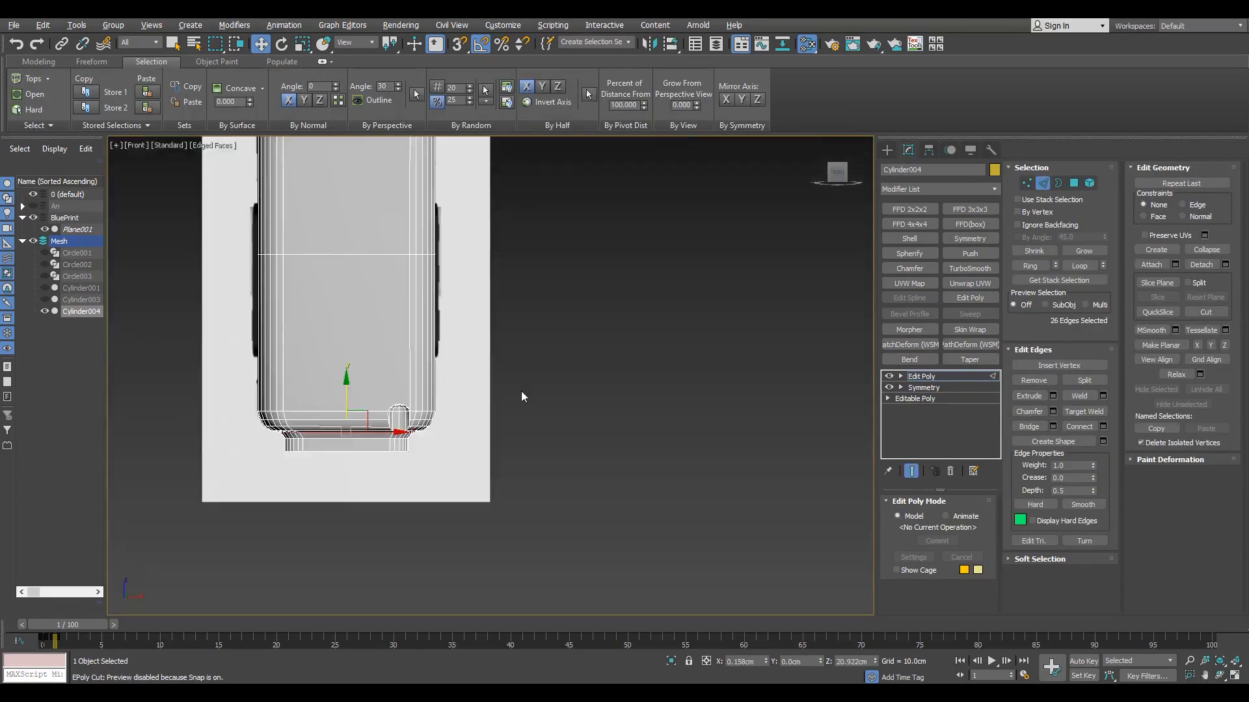
{"action": "scroll", "coordinate": [527, 432], "scroll_direction": "up", "scroll_amount": 5}
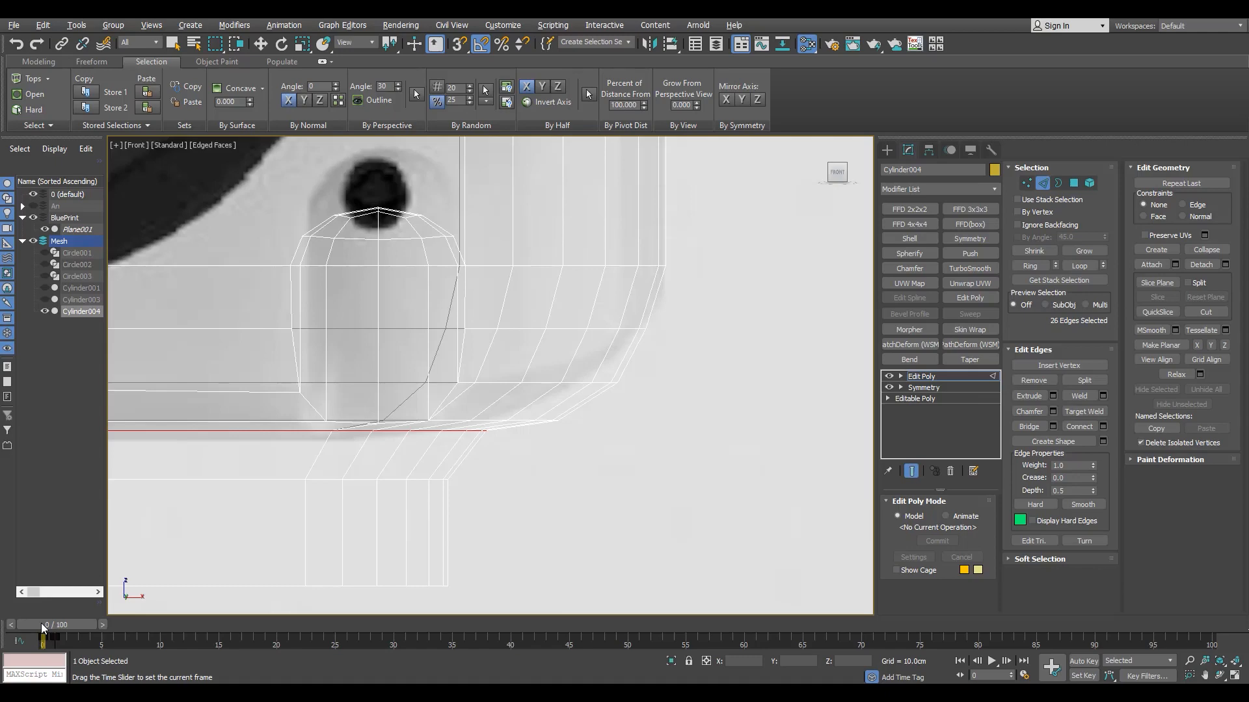
- Split the body along the selected edge loop and delete the detached lower neck element
{"action": "key", "text": "w"}
{"action": "scroll", "coordinate": [189, 540], "scroll_direction": "down", "scroll_amount": 4}
{"action": "middle_click_drag", "start_coordinate": [188, 540], "coordinate": [487, 470]}
{"action": "scroll", "coordinate": [462, 480], "scroll_direction": "up", "scroll_amount": 2}
{"action": "right_click", "coordinate": [568, 460]}
{"action": "left_click", "coordinate": [538, 495]}
{"action": "key", "text": "5"}
{"action": "left_click", "coordinate": [552, 458]}
{"action": "key", "text": "Delete"}
- Move the open border at the body's lower end down to about Z 20.55 cm to match the blueprint's lower edge
{"action": "key", "text": "3"}
{"action": "scroll", "coordinate": [530, 429], "scroll_direction": "up", "scroll_amount": 2}
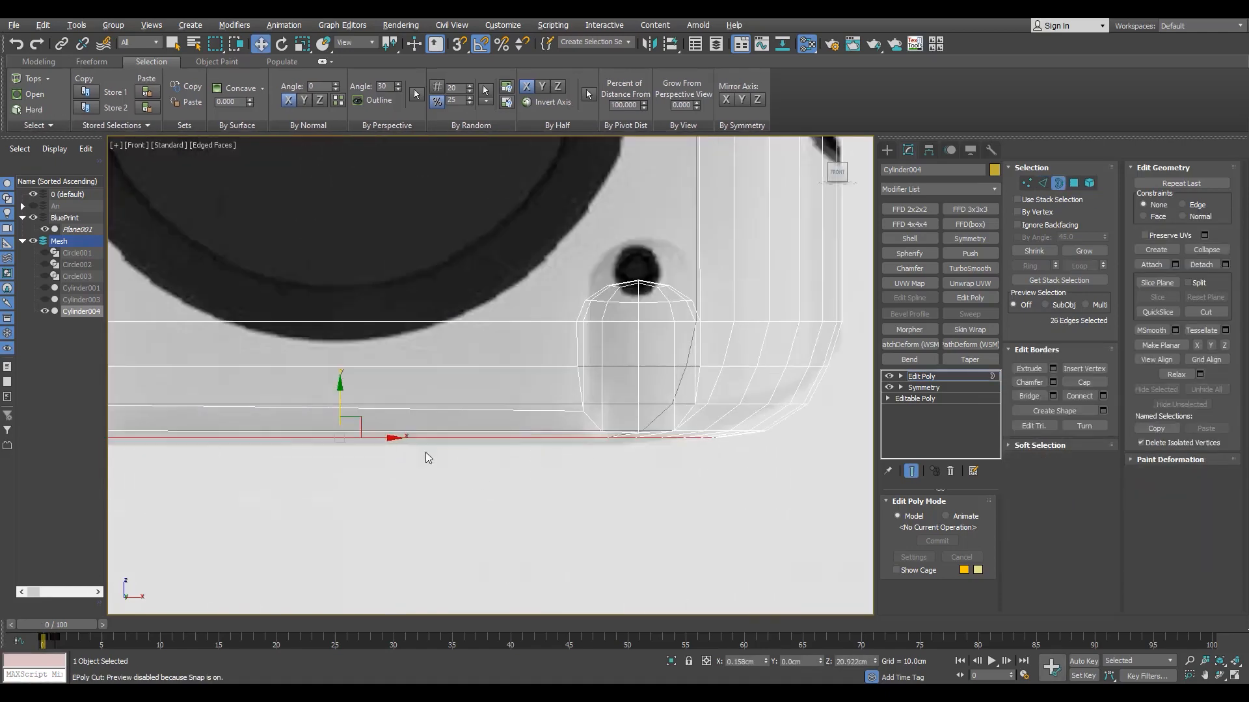
{"action": "left_click_drag", "start_coordinate": [342, 392], "coordinate": [341, 399]}
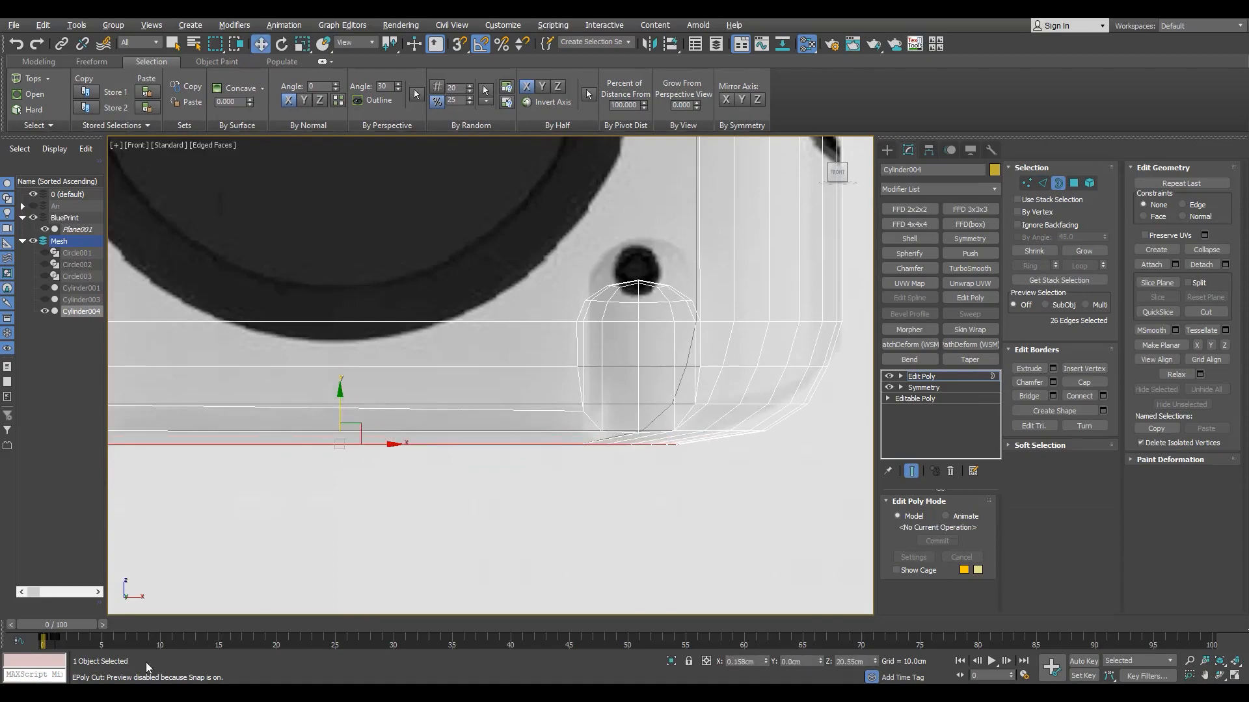
- Extend the body's lower open border straight down to about Z 19.748 cm to form a short rim
{"action": "left_click", "coordinate": [102, 625]}
{"action": "key", "text": "alt+w"}
{"action": "middle_click", "coordinate": [614, 426]}
{"action": "key", "text": "alt+w"}
{"action": "middle_click_drag", "start_coordinate": [614, 426], "coordinate": [625, 367], "text": "alt"}
{"action": "key", "text": "f"}
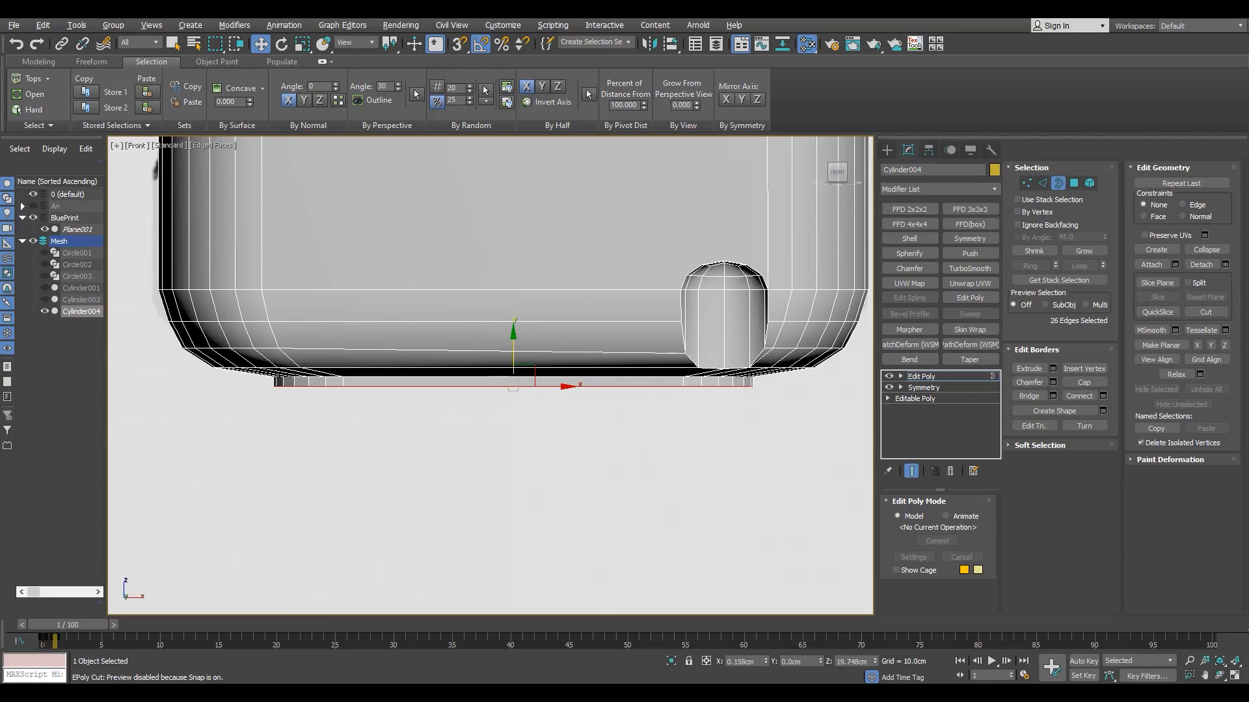
{"action": "middle_click_drag", "start_coordinate": [455, 460], "coordinate": [440, 441]}
- Cap the open border at the body's lower end
{"action": "key", "text": "alt+w"}
{"action": "middle_click", "coordinate": [644, 467]}
{"action": "key", "text": "alt+w"}
{"action": "middle_click_drag", "start_coordinate": [644, 467], "coordinate": [519, 401], "text": "alt"}
{"action": "key", "text": "alt+p"}
{"action": "scroll", "coordinate": [463, 470], "scroll_direction": "up", "scroll_amount": 3}
- Select the middle side vertices at the lower end and connect them with an edge across the cap
{"action": "key", "text": "1"}
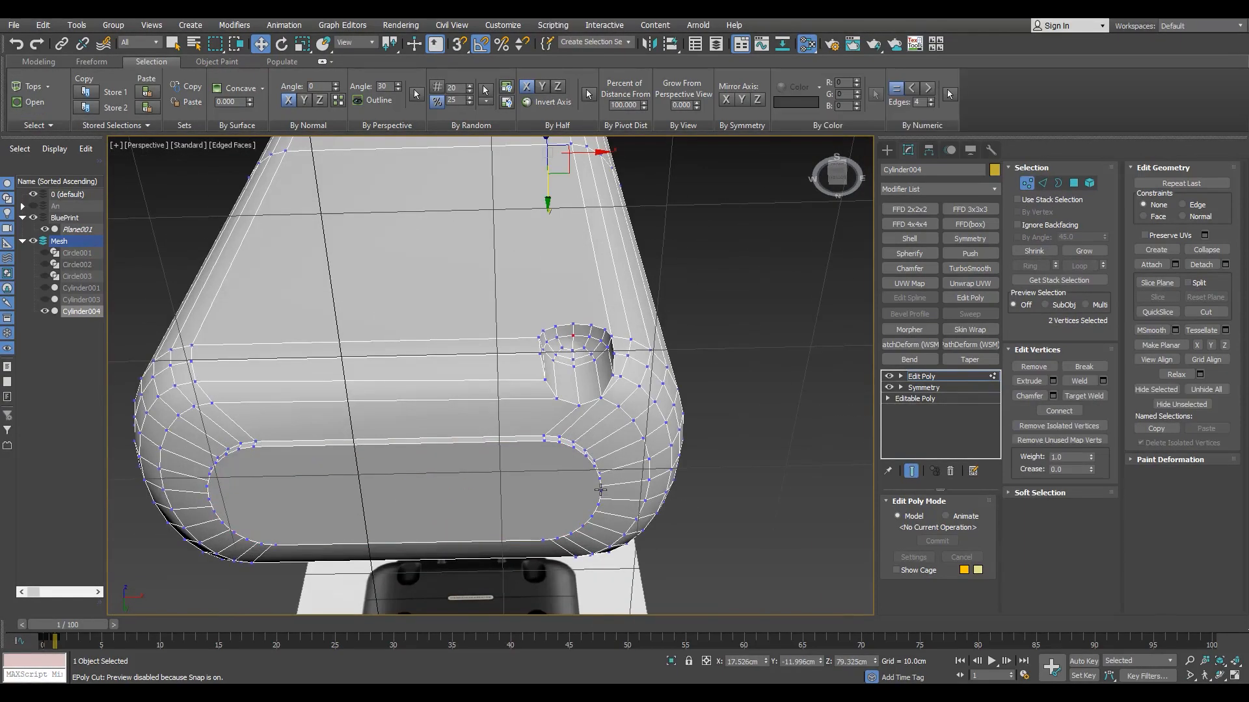
{"action": "key", "text": "alt+w"}
{"action": "middle_click", "coordinate": [416, 468]}
{"action": "key", "text": "alt+w"}
{"action": "scroll", "coordinate": [426, 463], "scroll_direction": "up", "scroll_amount": 6}
{"action": "left_click_drag", "start_coordinate": [424, 464], "coordinate": [443, 517]}
{"action": "key", "text": "alt+w"}
{"action": "key", "text": "alt+w"}
{"action": "middle_click_drag", "start_coordinate": [569, 514], "coordinate": [565, 486], "text": "alt"}
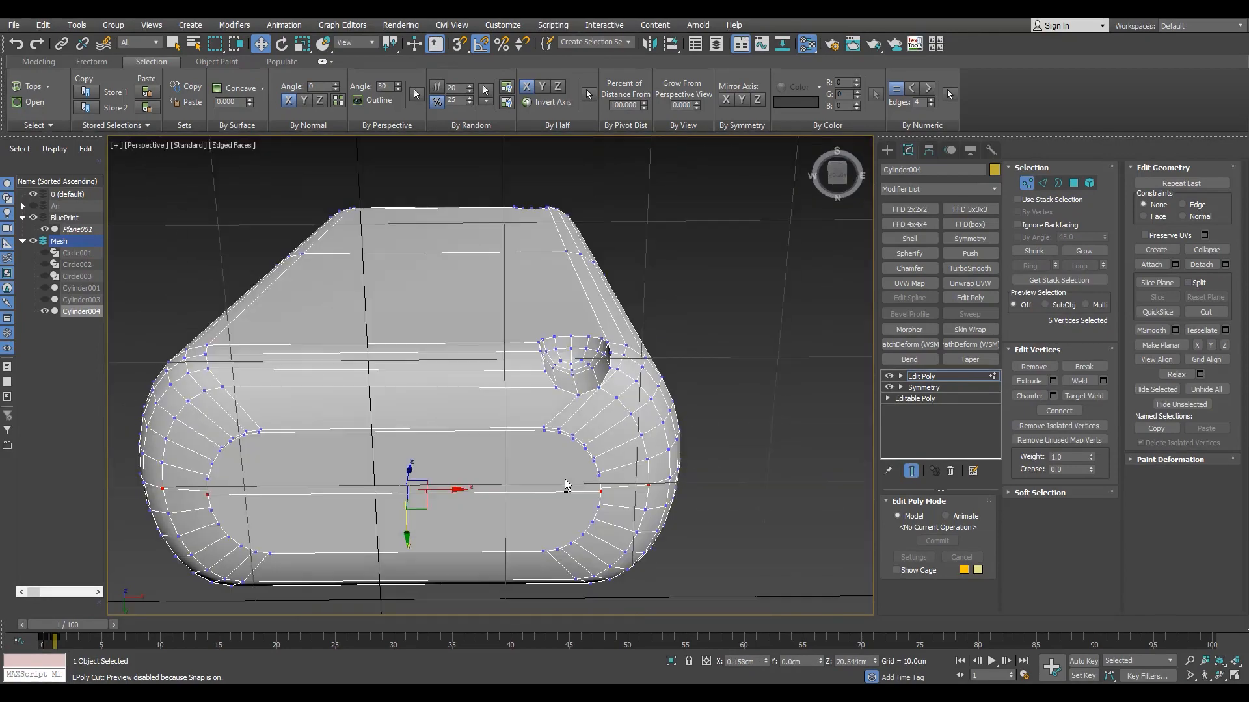
{"action": "key", "text": "2"}
- Select the horizontal edges crossing the body's centre in the front view and connect them with a vertical edge loop
{"action": "scroll", "coordinate": [443, 469], "scroll_direction": "down", "scroll_amount": 5}
{"action": "middle_click_drag", "start_coordinate": [443, 470], "coordinate": [471, 428], "text": "alt"}
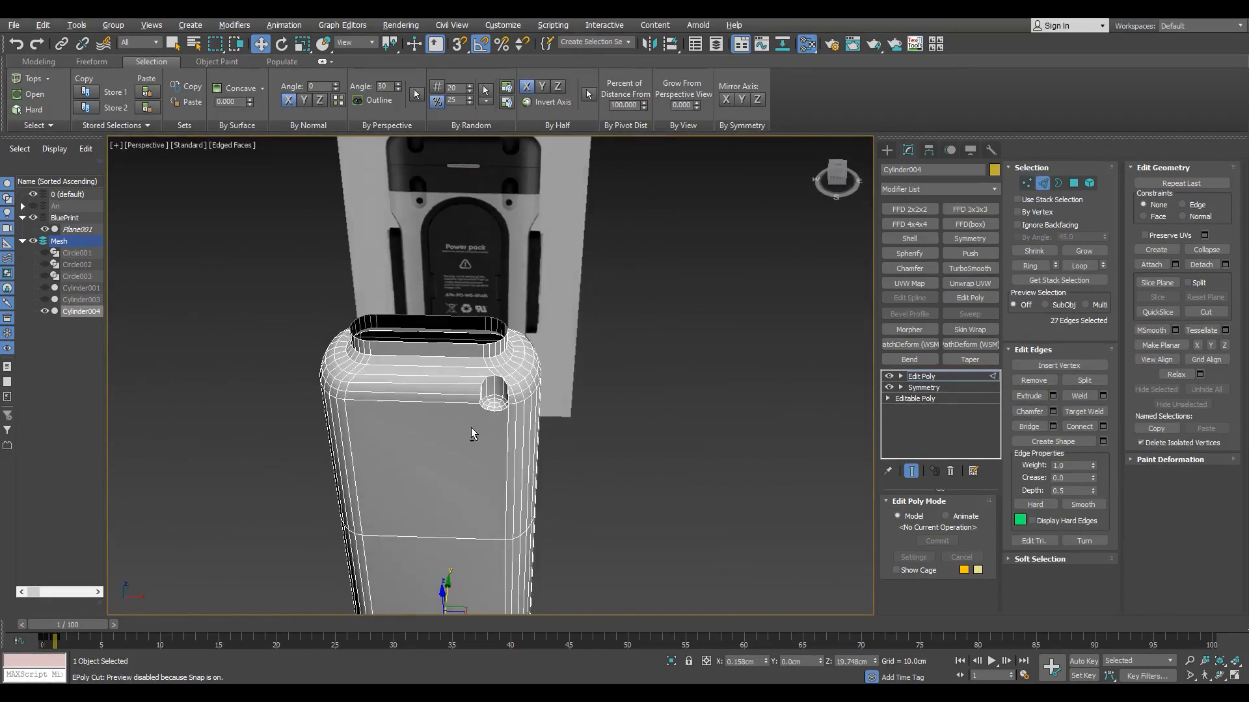
{"action": "key", "text": "alt+w"}
{"action": "middle_click", "coordinate": [572, 352]}
{"action": "key", "text": "alt+w"}
{"action": "scroll", "coordinate": [584, 448], "scroll_direction": "down", "scroll_amount": 5}
{"action": "left_click_drag", "start_coordinate": [581, 259], "coordinate": [583, 528]}
{"action": "scroll", "coordinate": [590, 391], "scroll_direction": "up", "scroll_amount": 5}
{"action": "key", "text": "ctrl+shift+e"}
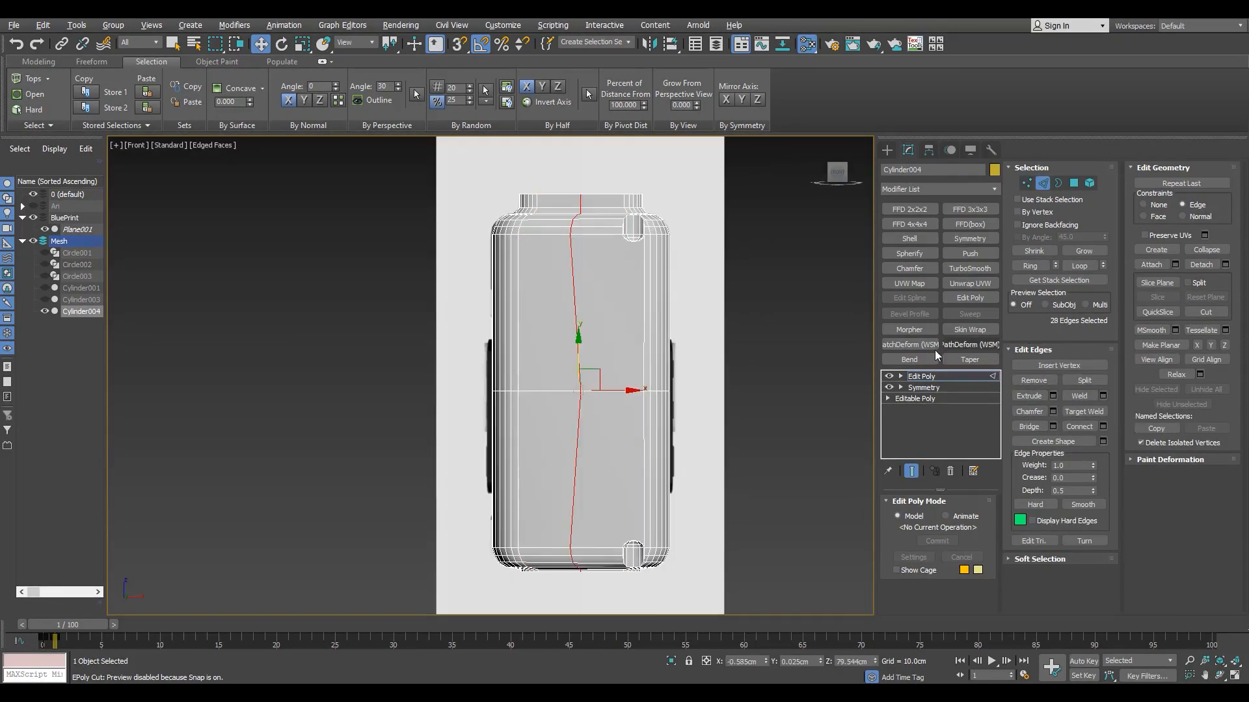
- Split the body along the vertical centre loop and delete the half without corner recesses
{"action": "right_click", "coordinate": [582, 392]}
{"action": "left_click", "coordinate": [535, 414]}
{"action": "key", "text": "5"}
{"action": "left_click", "coordinate": [535, 406]}
{"action": "key", "text": "Delete"}
{"action": "key", "text": "alt+w"}
{"action": "middle_click", "coordinate": [747, 501]}
{"action": "key", "text": "alt+w"}
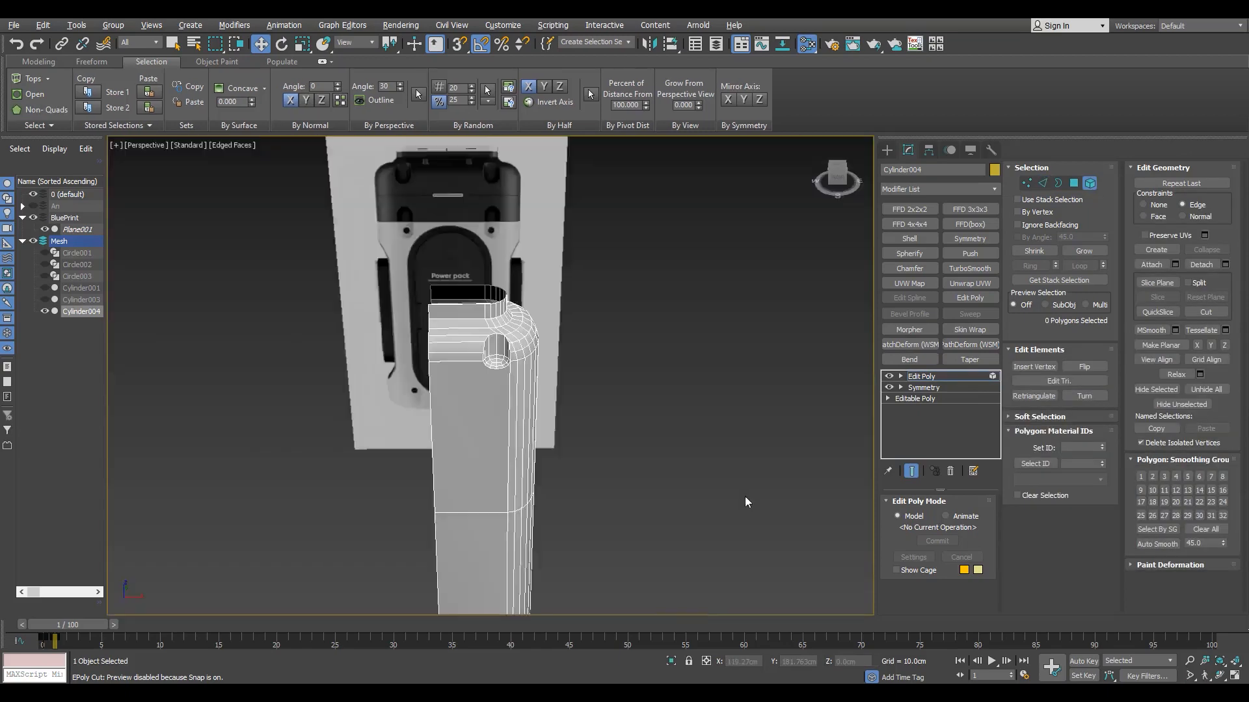
- Mirror the remaining half across the X axis with a Symmetry modifier so both sides have corner recesses
{"action": "middle_click_drag", "start_coordinate": [746, 502], "coordinate": [521, 416], "text": "alt"}
{"action": "scroll", "coordinate": [503, 432], "scroll_direction": "up", "scroll_amount": 3}
{"action": "key", "text": "2"}
{"action": "double_click", "coordinate": [496, 357]}
{"action": "left_click", "coordinate": [966, 240]}
{"action": "key", "text": "alt+w"}
{"action": "middle_click", "coordinate": [666, 290]}
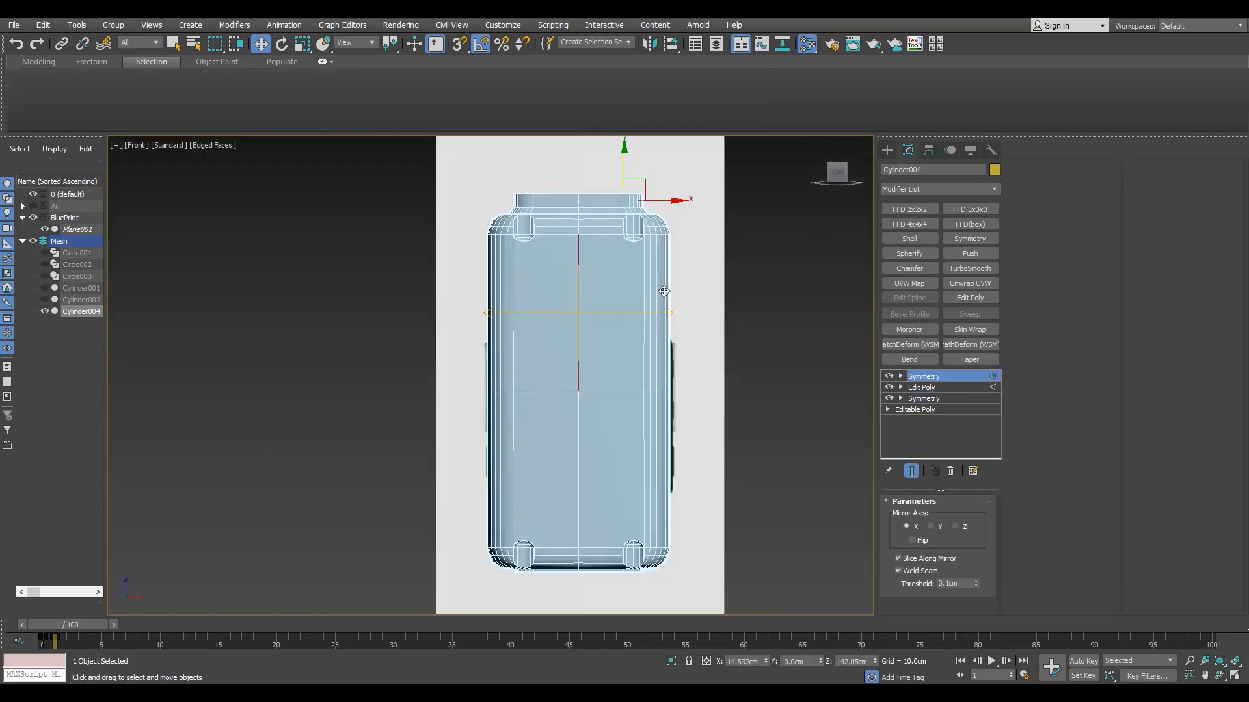
{"action": "mouse_move", "coordinate": [67, 624]}
{"action": "left_mouse_down"}
{"action": "mouse_move", "coordinate": [56, 622]}
{"action": "mouse_move", "coordinate": [72, 620]}
{"action": "left_mouse_up"}
{"action": "key", "text": "alt+w"}
{"action": "middle_click", "coordinate": [647, 501]}
{"action": "key", "text": "alt+w"}
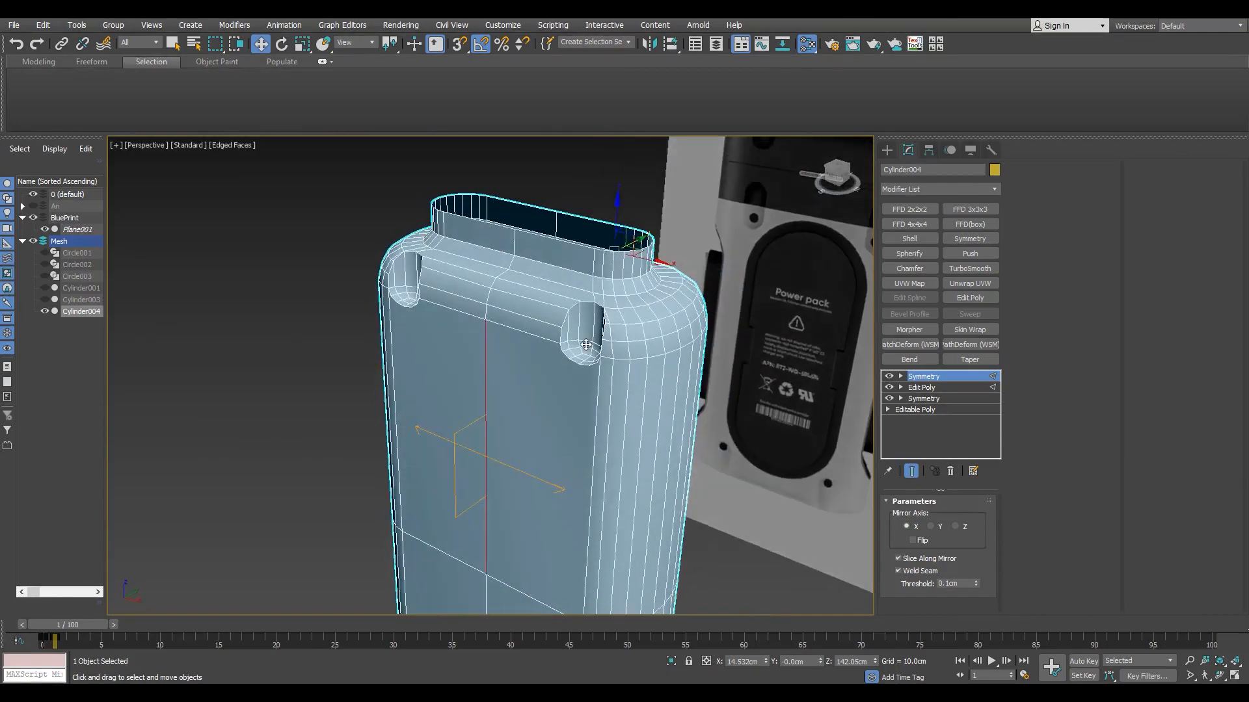
- Return to the Edit Poly level and select the ring of horizontal edges between the centre seam and the recess, including the neck edges
{"action": "scroll", "coordinate": [576, 335], "scroll_direction": "up", "scroll_amount": 5}
{"action": "key", "text": "Down"}
{"action": "key", "text": "2"}
{"action": "scroll", "coordinate": [578, 258], "scroll_direction": "down", "scroll_amount": 3}
{"action": "middle_click_drag", "start_coordinate": [579, 258], "coordinate": [617, 274], "text": "alt"}
{"action": "scroll", "coordinate": [592, 285], "scroll_direction": "up", "scroll_amount": 3}
{"action": "key", "text": "2"}
{"action": "key", "text": "2"}
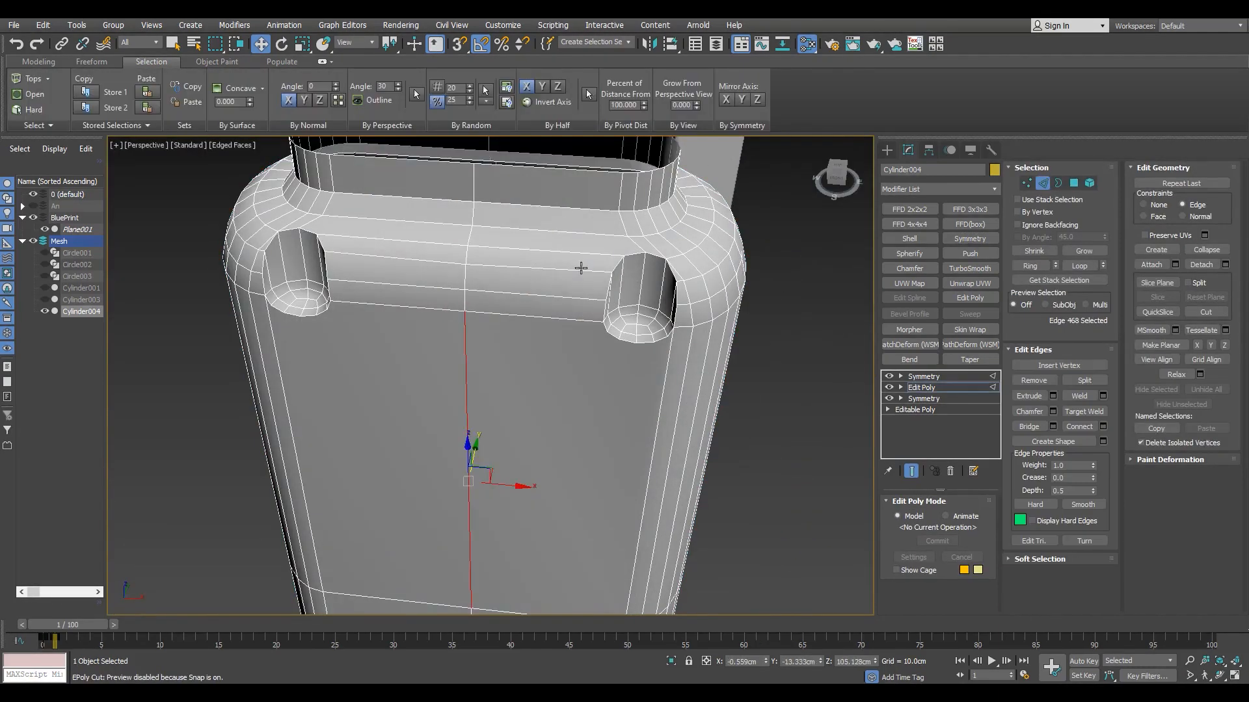
{"action": "left_click", "coordinate": [581, 267]}
{"action": "key", "text": "alt+r"}
{"action": "key", "text": "alt+w"}
{"action": "middle_click", "coordinate": [586, 259]}
{"action": "key", "text": "alt+w"}
{"action": "key", "text": "F3"}
{"action": "scroll", "coordinate": [592, 219], "scroll_direction": "up", "scroll_amount": 2}
{"action": "left_click_drag", "start_coordinate": [587, 168], "coordinate": [601, 250], "text": "ctrl"}
{"action": "scroll", "coordinate": [594, 317], "scroll_direction": "down", "scroll_amount": 4}
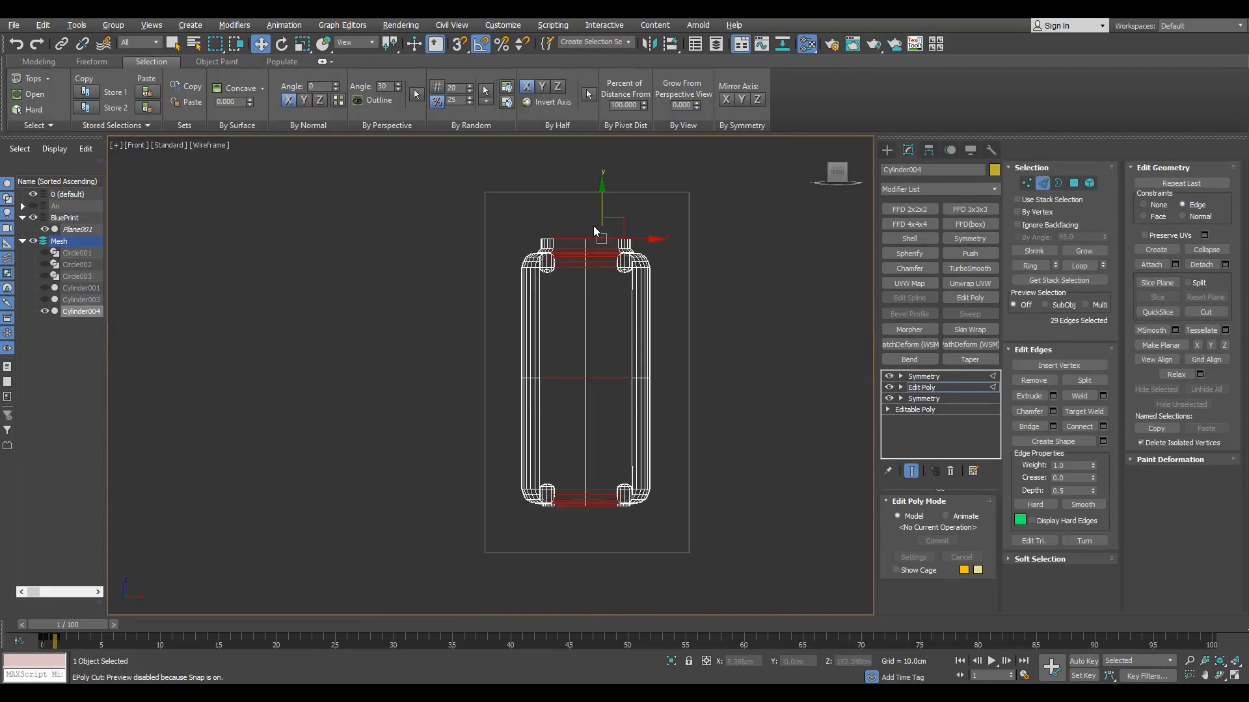
- Connect the selected edge ring with one vertical edge loop midway between the centre seam and the recess
{"action": "key", "text": "F3"}
{"action": "scroll", "coordinate": [594, 226], "scroll_direction": "up", "scroll_amount": 4}
{"action": "left_click", "coordinate": [1104, 427]}
{"action": "left_click", "coordinate": [502, 439]}
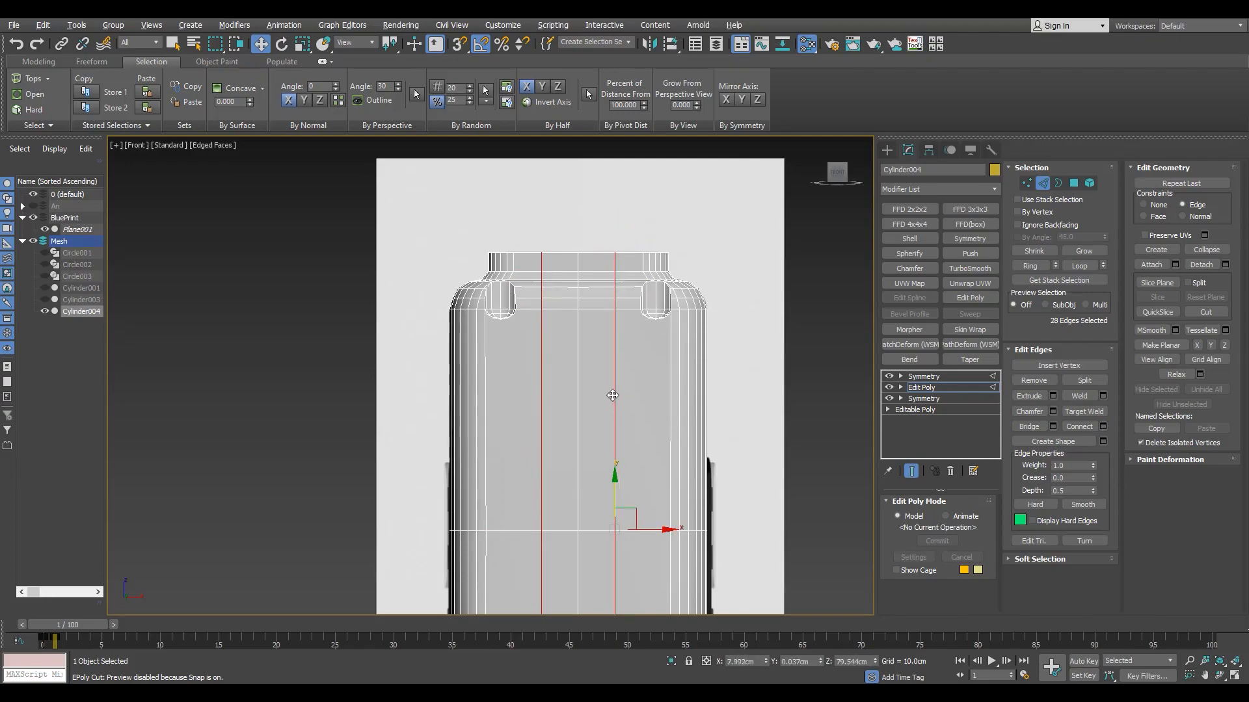
- Chamfer the new vertical loop into two parallel loops spaced between the centre seam and the recess
{"action": "key", "text": "alt+w"}
{"action": "key", "text": "alt+w"}
{"action": "middle_click_drag", "start_coordinate": [703, 449], "coordinate": [577, 332], "text": "alt"}
{"action": "scroll", "coordinate": [521, 390], "scroll_direction": "up", "scroll_amount": 4}
{"action": "key", "text": "F4"}
{"action": "key", "text": "F4"}
{"action": "left_click", "coordinate": [1053, 412]}
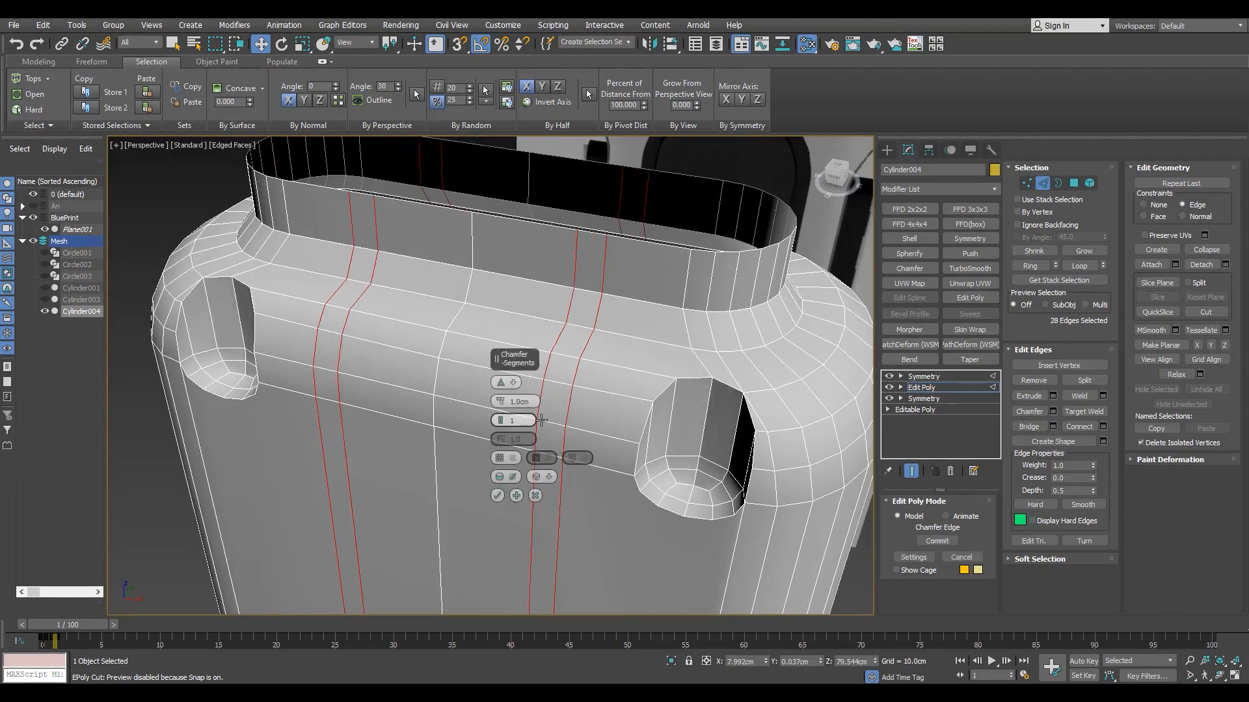
{"action": "left_click", "coordinate": [513, 478]}
{"action": "left_click_drag", "start_coordinate": [514, 401], "coordinate": [515, 307]}
{"action": "left_click", "coordinate": [498, 496]}
- Select the polygon loops of the neck wall and its flared collar and auto-smooth them with a 45 degree threshold
{"action": "scroll", "coordinate": [627, 353], "scroll_direction": "up", "scroll_amount": 3}
{"action": "key", "text": "1"}
{"action": "middle_click_drag", "start_coordinate": [585, 364], "coordinate": [616, 325], "text": "alt"}
{"action": "scroll", "coordinate": [549, 342], "scroll_direction": "down", "scroll_amount": 2}
{"action": "scroll", "coordinate": [616, 326], "scroll_direction": "up", "scroll_amount": 3}
{"action": "key", "text": "4"}
{"action": "left_click", "coordinate": [608, 325]}
{"action": "left_click", "coordinate": [642, 328], "text": "shift"}
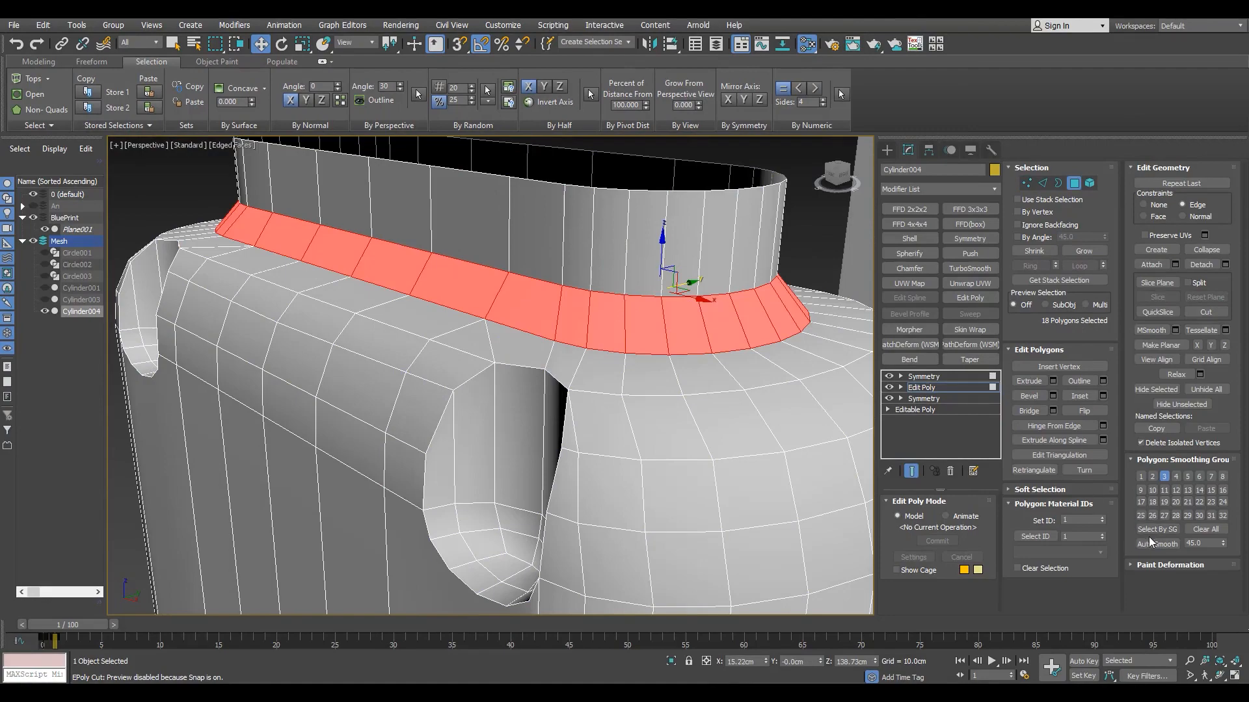
{"action": "left_click", "coordinate": [650, 254]}
{"action": "left_click", "coordinate": [678, 255], "text": "shift"}
{"action": "left_click", "coordinate": [1151, 544]}
{"action": "scroll", "coordinate": [591, 390], "scroll_direction": "down", "scroll_amount": 5}
{"action": "key", "text": "F4"}
{"action": "key", "text": "ctrl+d"}
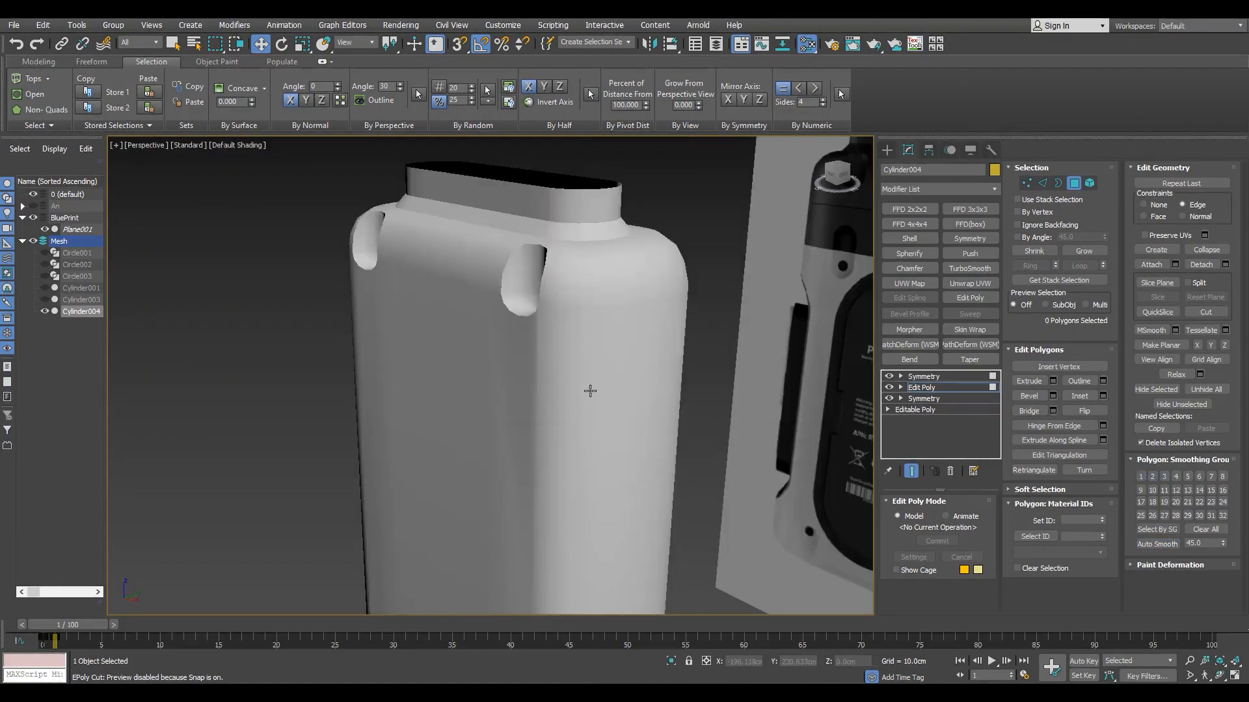
- Connect the corner vertex of the lower recess to the nearby vertex on the lower rim
{"action": "scroll", "coordinate": [591, 390], "scroll_direction": "down", "scroll_amount": 2}
{"action": "middle_click_drag", "start_coordinate": [591, 391], "coordinate": [604, 626], "text": "alt"}
{"action": "key", "text": "F4"}
{"action": "scroll", "coordinate": [560, 424], "scroll_direction": "up", "scroll_amount": 6}
{"action": "key", "text": "1"}
{"action": "left_click", "coordinate": [599, 390]}
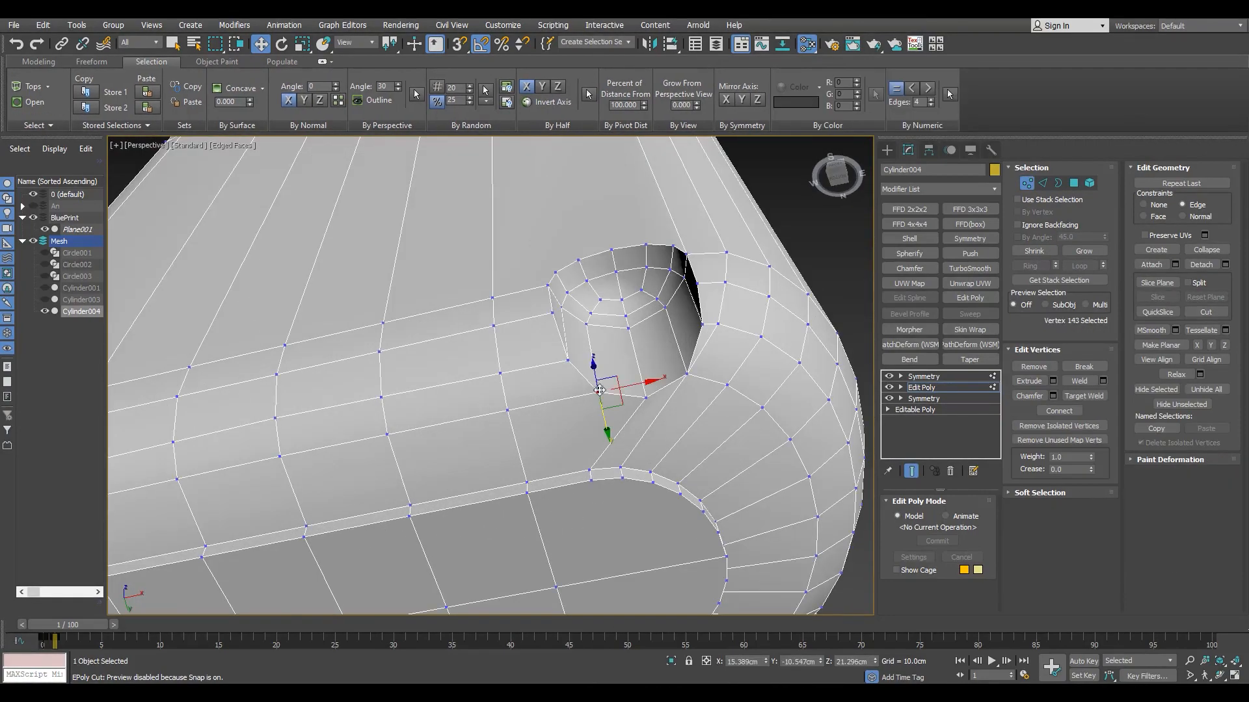
{"action": "key", "text": "ctrl+shift+e"}
- Add a vertical edge segment through the neck's edge ring beside the corner recess
{"action": "scroll", "coordinate": [563, 483], "scroll_direction": "down", "scroll_amount": 6}
{"action": "middle_click_drag", "start_coordinate": [563, 483], "coordinate": [596, 553], "text": "alt"}
{"action": "scroll", "coordinate": [623, 444], "scroll_direction": "up", "scroll_amount": 6}
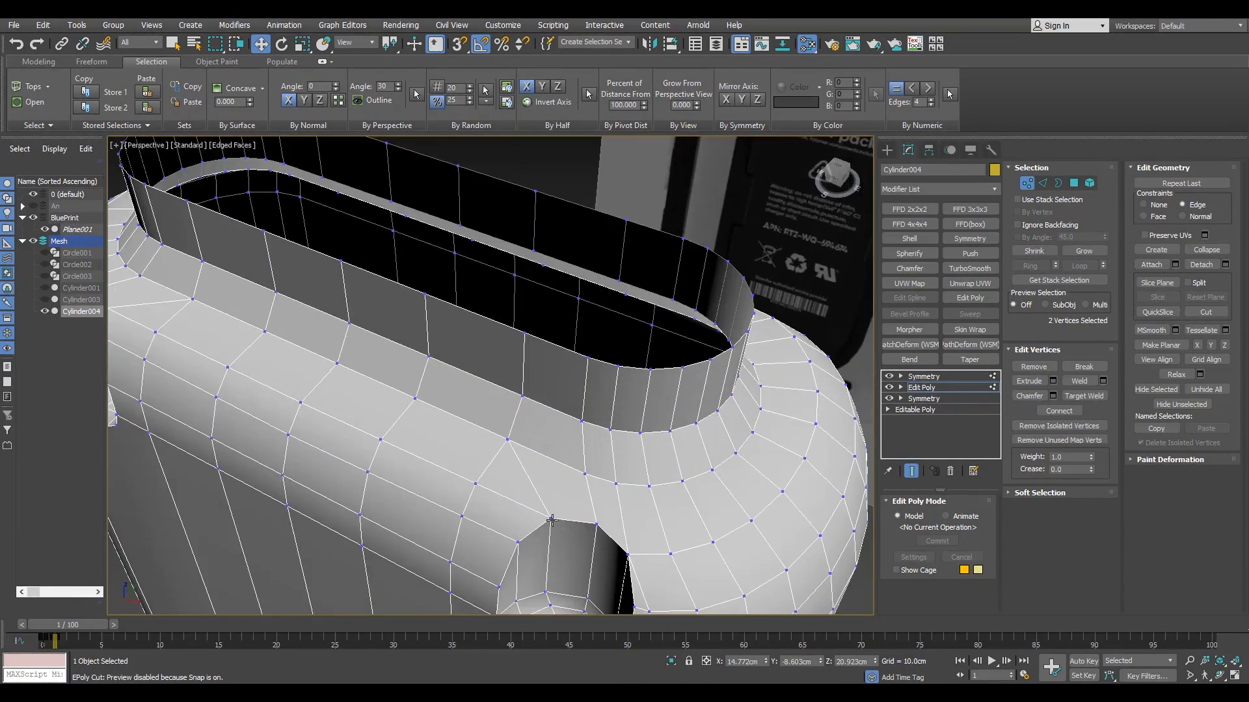
{"action": "key", "text": "2"}
{"action": "scroll", "coordinate": [557, 488], "scroll_direction": "down", "scroll_amount": 6}
{"action": "scroll", "coordinate": [566, 468], "scroll_direction": "up", "scroll_amount": 6}
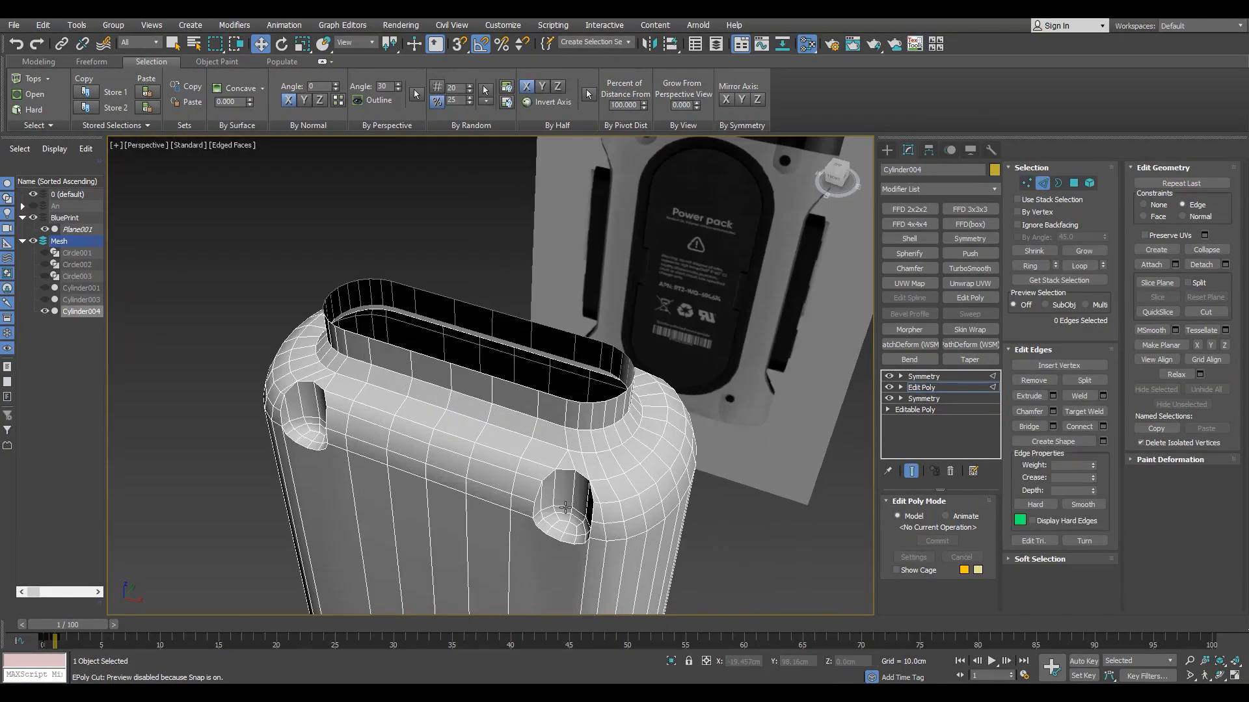
{"action": "key", "text": "alt+w"}
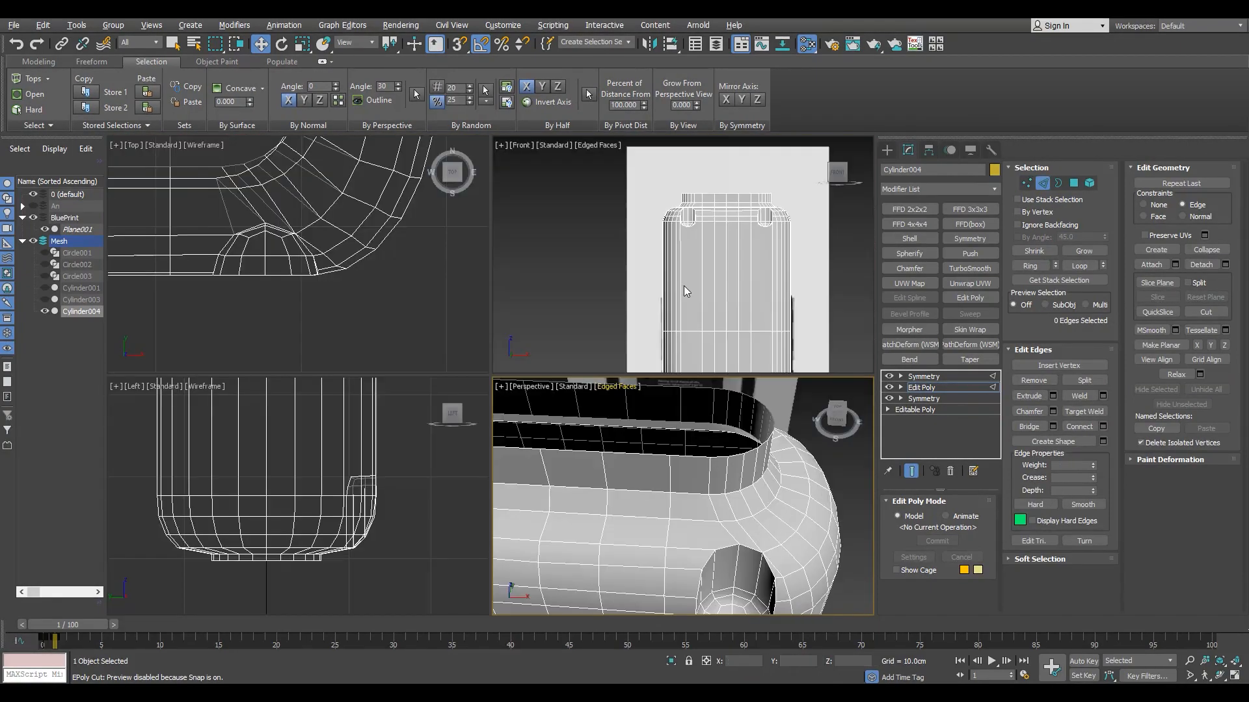
{"action": "middle_click_drag", "start_coordinate": [696, 519], "coordinate": [692, 502]}
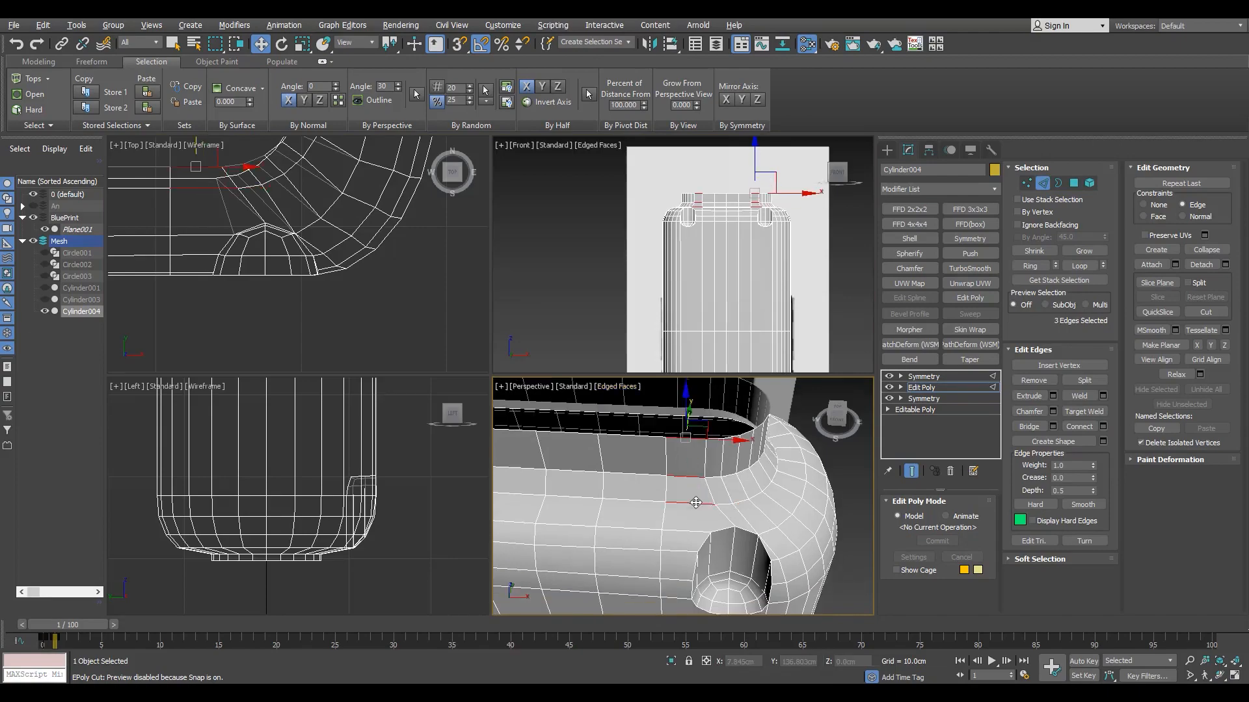
- Remove the diagonal edge that joins the lower recess corner to the rim
{"action": "key", "text": "1"}
{"action": "scroll", "coordinate": [691, 505], "scroll_direction": "up", "scroll_amount": 4}
{"action": "scroll", "coordinate": [727, 572], "scroll_direction": "down", "scroll_amount": 5}
{"action": "key", "text": "alt+w"}
{"action": "middle_click_drag", "start_coordinate": [727, 572], "coordinate": [689, 475], "text": "alt"}
{"action": "scroll", "coordinate": [520, 416], "scroll_direction": "down", "scroll_amount": 5}
{"action": "middle_click_drag", "start_coordinate": [521, 416], "coordinate": [538, 303], "text": "alt"}
{"action": "scroll", "coordinate": [539, 303], "scroll_direction": "up", "scroll_amount": 5}
{"action": "key", "text": "2"}
{"action": "left_click", "coordinate": [539, 304]}
{"action": "scroll", "coordinate": [543, 319], "scroll_direction": "up", "scroll_amount": 3}
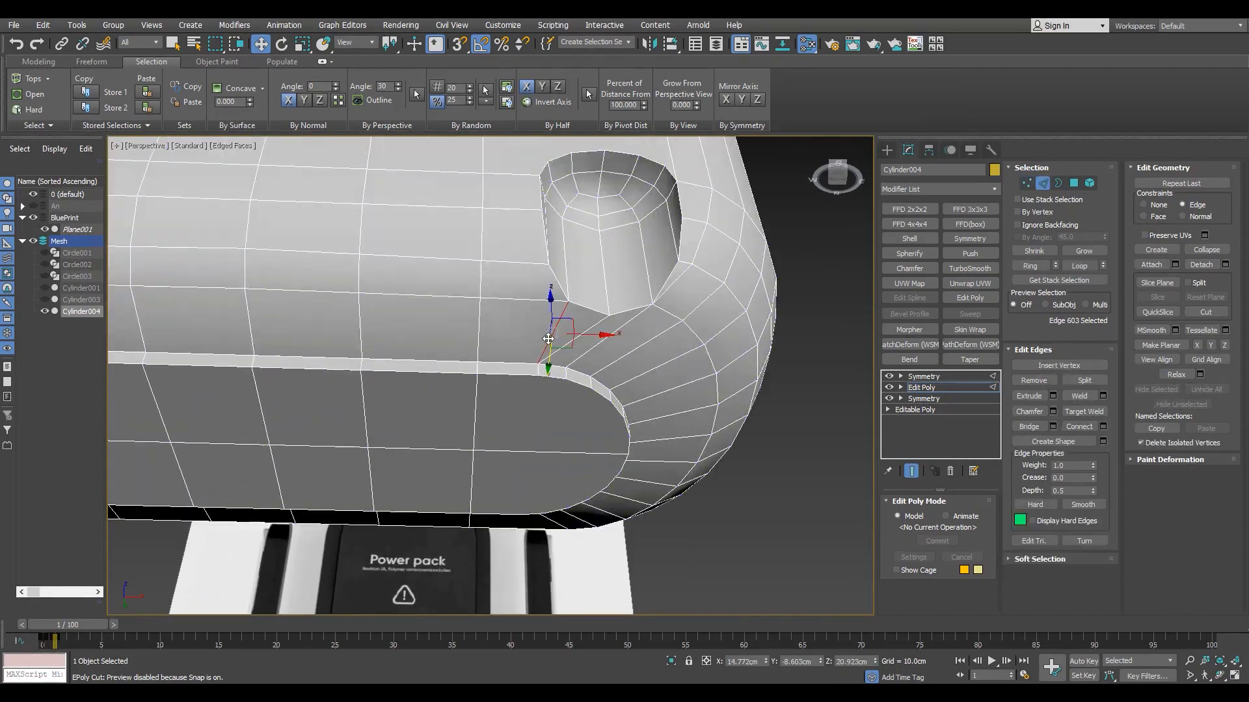
{"action": "key", "text": "ctrl+shift+e"}
- Connect the lower recess's corner vertex to the added vertex on the rim
{"action": "key", "text": "1"}
{"action": "scroll", "coordinate": [507, 364], "scroll_direction": "up", "scroll_amount": 4}
{"action": "left_click", "coordinate": [505, 364]}
{"action": "left_click", "coordinate": [636, 232], "text": "ctrl"}
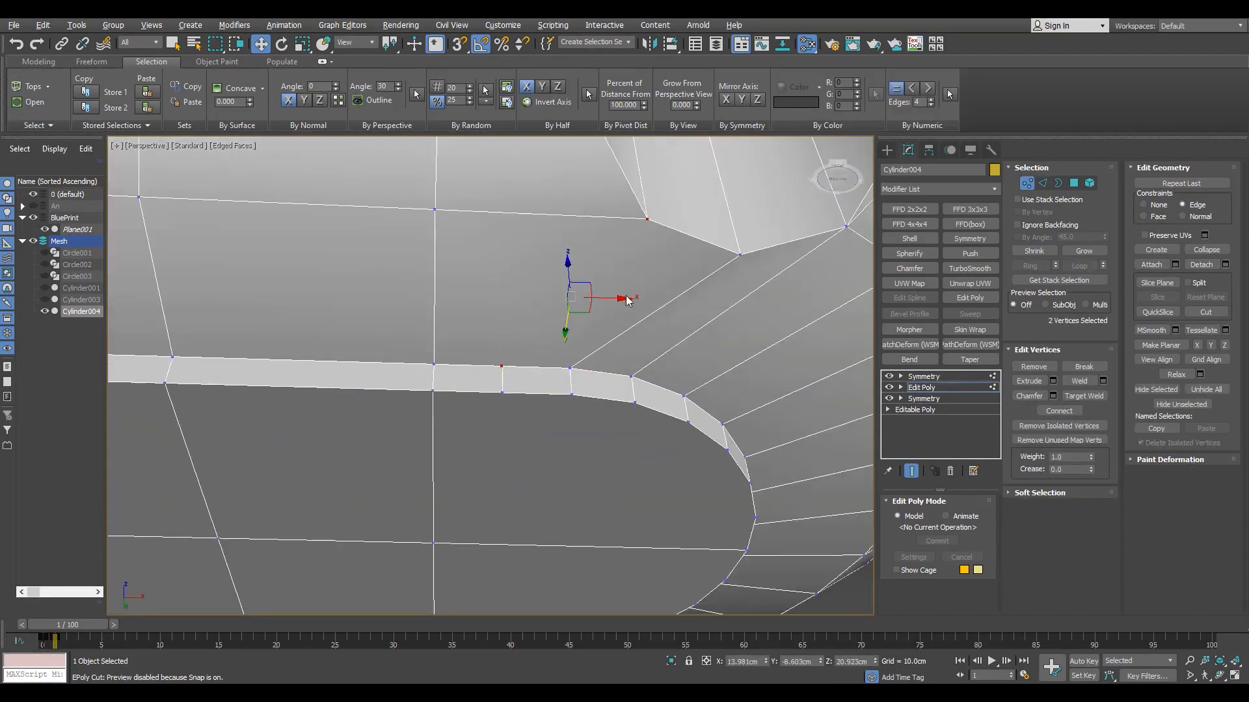
{"action": "scroll", "coordinate": [628, 250], "scroll_direction": "down", "scroll_amount": 6}
- Split the body along the vertical edge loop down its narrow side and delete the rear half
{"action": "key", "text": "2"}
{"action": "middle_click_drag", "start_coordinate": [676, 364], "coordinate": [624, 494], "text": "alt"}
{"action": "scroll", "coordinate": [572, 364], "scroll_direction": "up", "scroll_amount": 3}
{"action": "left_click", "coordinate": [1084, 381]}
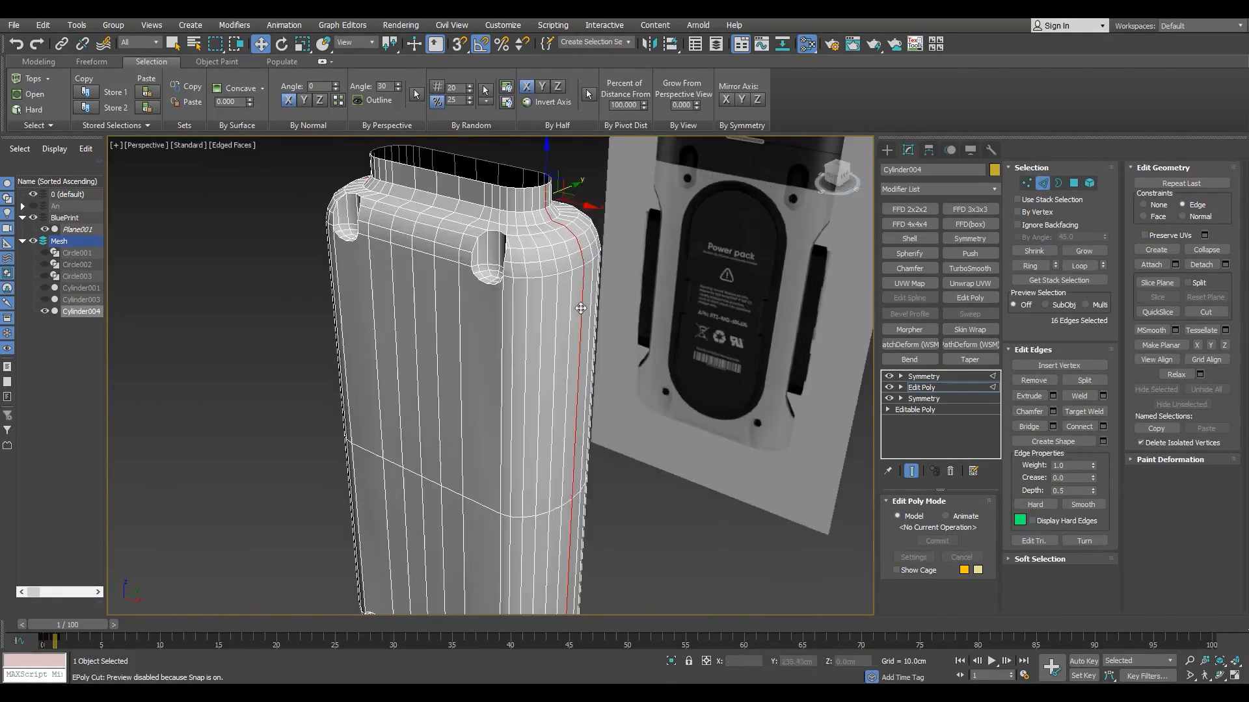
{"action": "key", "text": "5"}
{"action": "left_click", "coordinate": [597, 279]}
{"action": "middle_click_drag", "start_coordinate": [643, 286], "coordinate": [554, 287], "text": "alt"}
{"action": "key", "text": "Delete"}
- Collapse the Edit Poly and the lower Symmetry modifier into the Editable Poly, keeping the upper Symmetry
{"action": "left_click", "coordinate": [956, 388]}
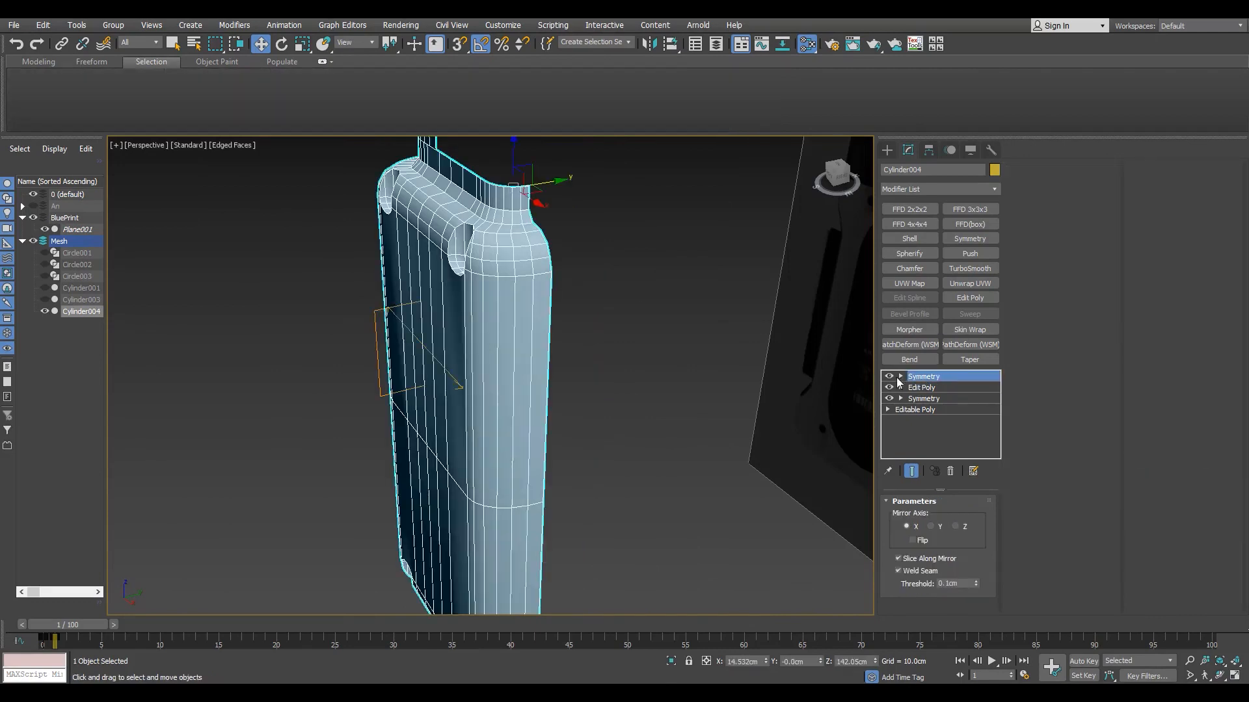
{"action": "right_click", "coordinate": [924, 389]}
{"action": "left_click", "coordinate": [969, 507]}
{"action": "left_click", "coordinate": [695, 402]}
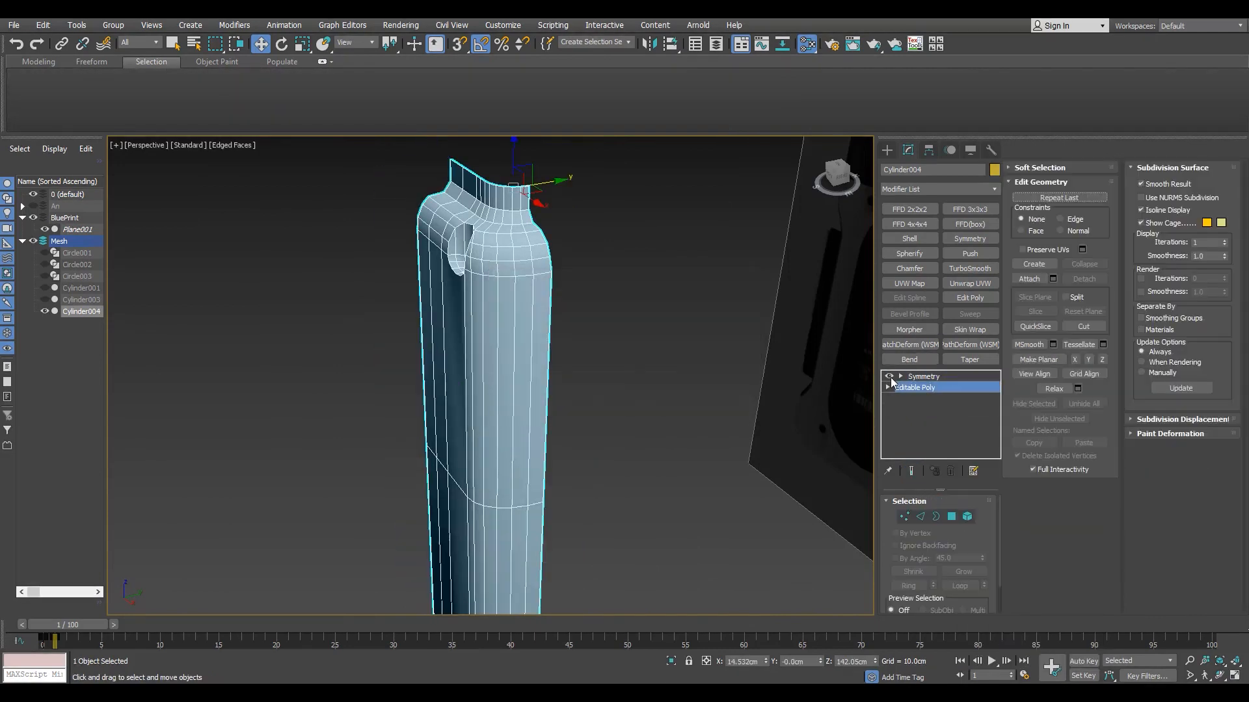
- Examine the remaining body section from several sides with the Symmetry modifier switched off and on
{"action": "middle_click_drag", "start_coordinate": [506, 312], "coordinate": [586, 325], "text": "alt"}
{"action": "scroll", "coordinate": [572, 331], "scroll_direction": "down", "scroll_amount": 5}
{"action": "left_click", "coordinate": [889, 376]}
{"action": "left_click", "coordinate": [924, 376]}
{"action": "scroll", "coordinate": [520, 326], "scroll_direction": "up", "scroll_amount": 3}
{"action": "left_click", "coordinate": [890, 376]}
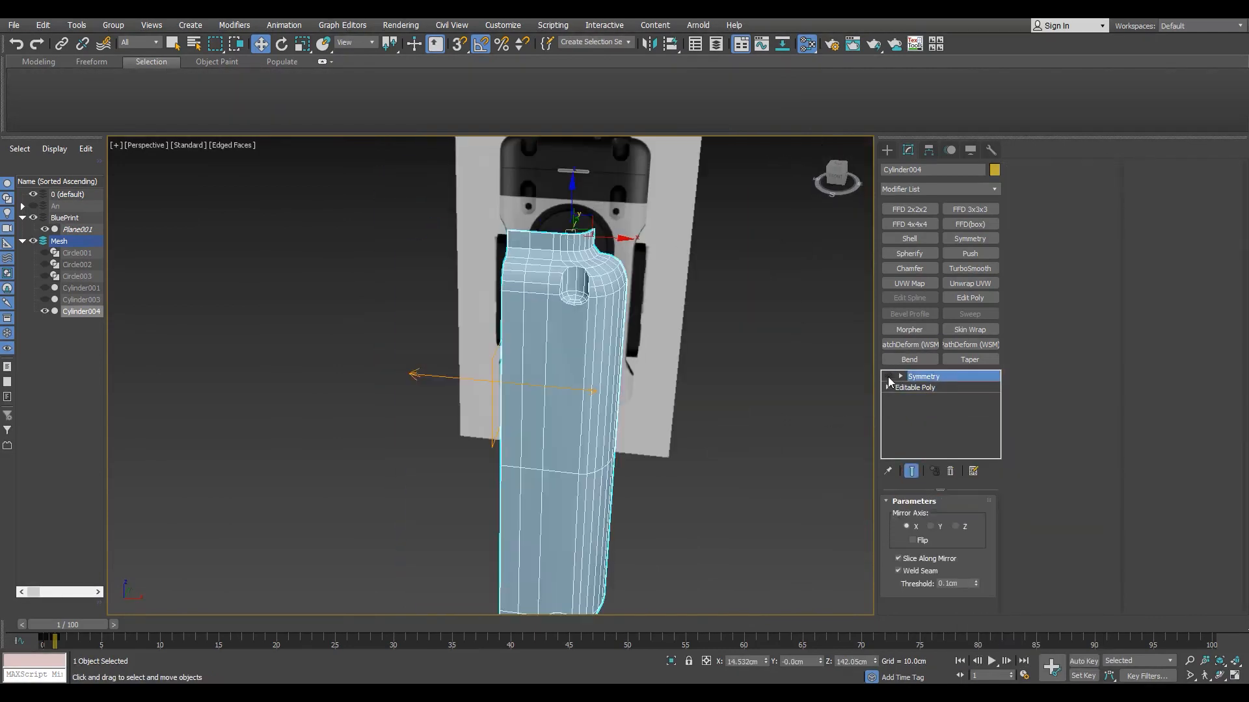
{"action": "left_click", "coordinate": [889, 376]}
{"action": "middle_click_drag", "start_coordinate": [508, 429], "coordinate": [869, 401], "text": "alt"}
{"action": "middle_click_drag", "start_coordinate": [671, 386], "coordinate": [552, 348], "text": "alt"}
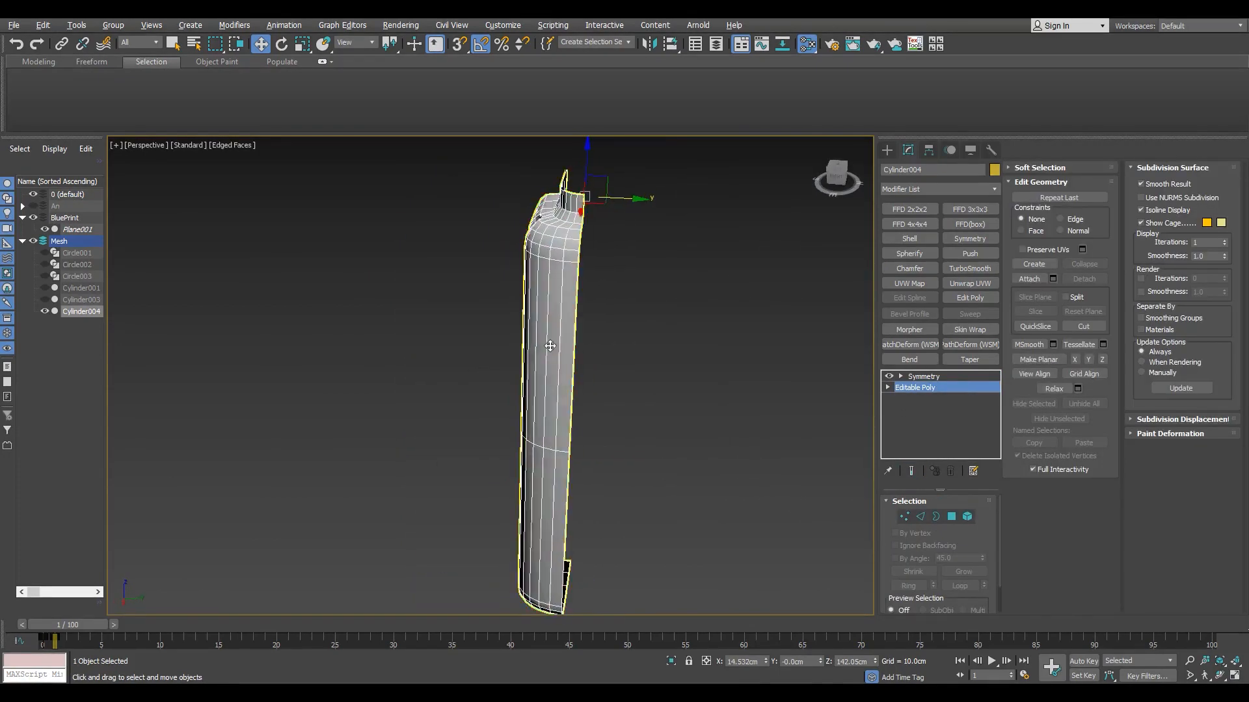
- Add a second Symmetry modifier to the body with mirror axis Y and Flip enabled
{"action": "key", "text": "2"}
{"action": "left_click", "coordinate": [968, 240]}
{"action": "left_click", "coordinate": [931, 527]}
{"action": "middle_click_drag", "start_coordinate": [824, 499], "coordinate": [868, 502], "text": "alt"}
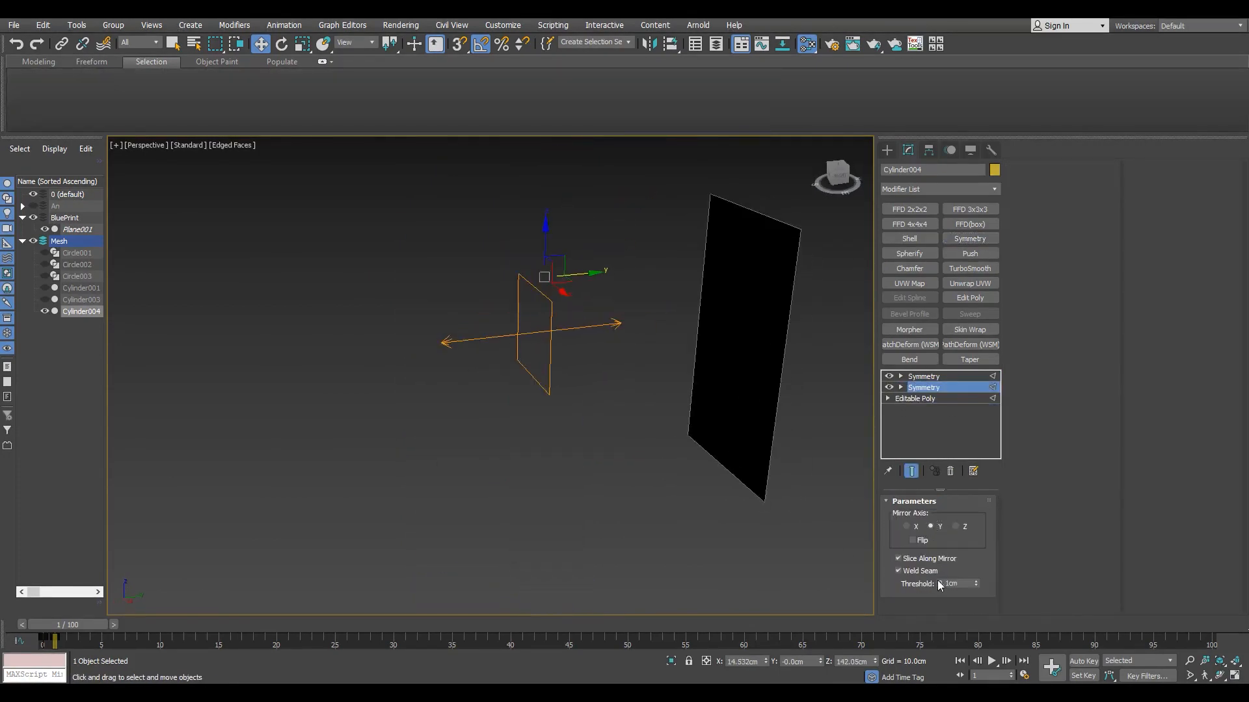
{"action": "left_click", "coordinate": [913, 541]}
- Examine the front-back mirrored body from several sides, with edged faces on and off and the Flip option toggled
{"action": "middle_click_drag", "start_coordinate": [523, 431], "coordinate": [484, 449], "text": "alt"}
{"action": "scroll", "coordinate": [572, 407], "scroll_direction": "up", "scroll_amount": 5}
{"action": "key", "text": "F4"}
{"action": "scroll", "coordinate": [573, 412], "scroll_direction": "down", "scroll_amount": 5}
{"action": "scroll", "coordinate": [485, 284], "scroll_direction": "up", "scroll_amount": 4}
{"action": "key", "text": "F4"}
{"action": "scroll", "coordinate": [485, 285], "scroll_direction": "down", "scroll_amount": 5}
{"action": "left_click", "coordinate": [913, 540]}
{"action": "left_click", "coordinate": [914, 540]}
{"action": "middle_click_drag", "start_coordinate": [718, 456], "coordinate": [483, 289], "text": "alt"}
{"action": "key", "text": "F4"}
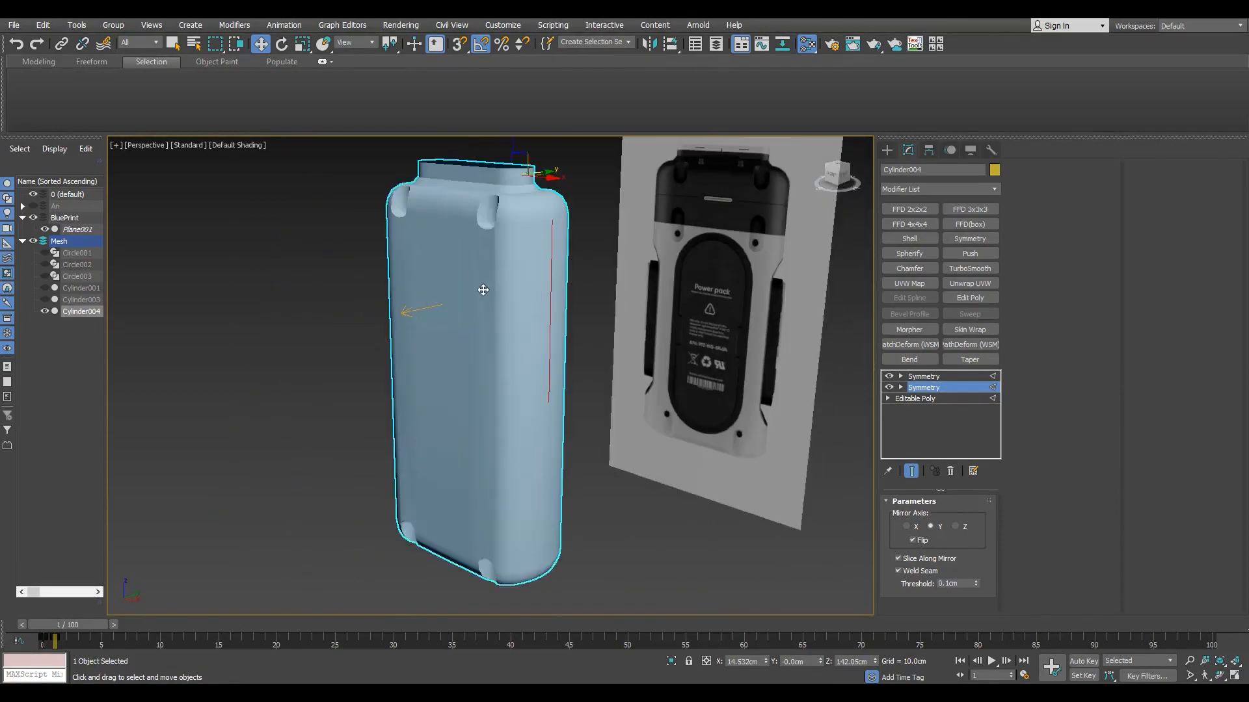
- Return to the body's Editable Poly level and save the scene
{"action": "left_click", "coordinate": [915, 398]}
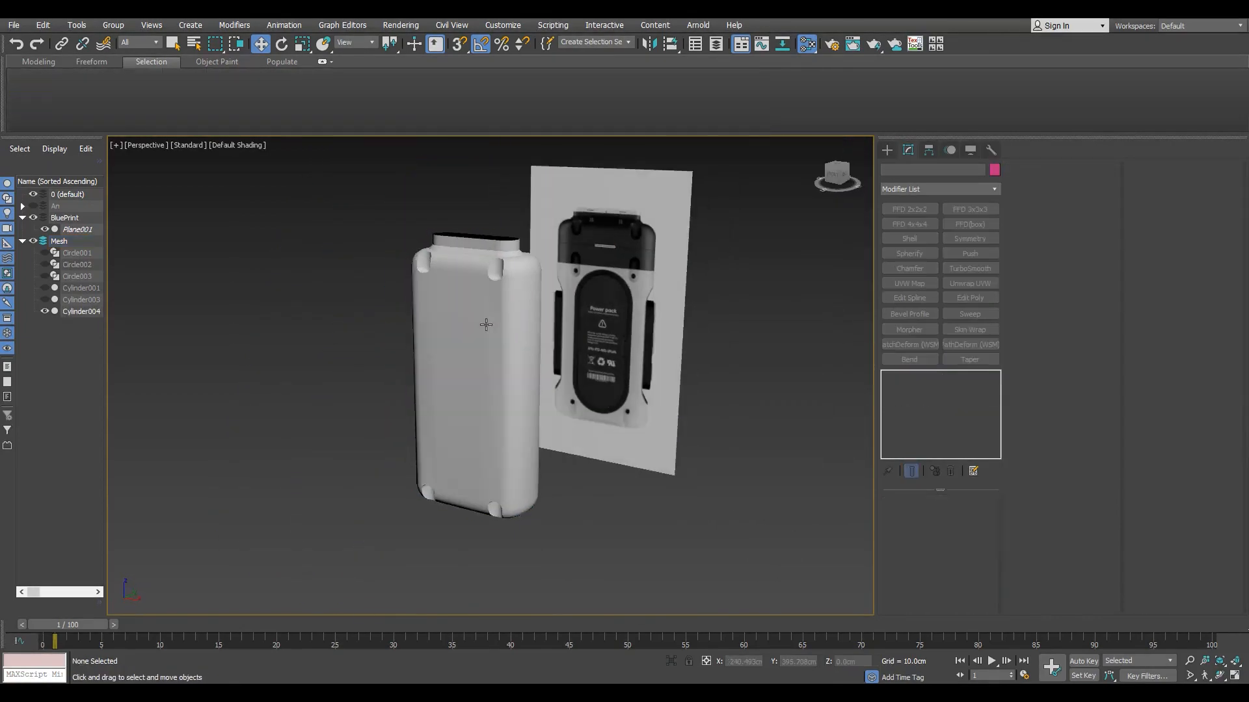
{"action": "key", "text": "ctrl+s"}
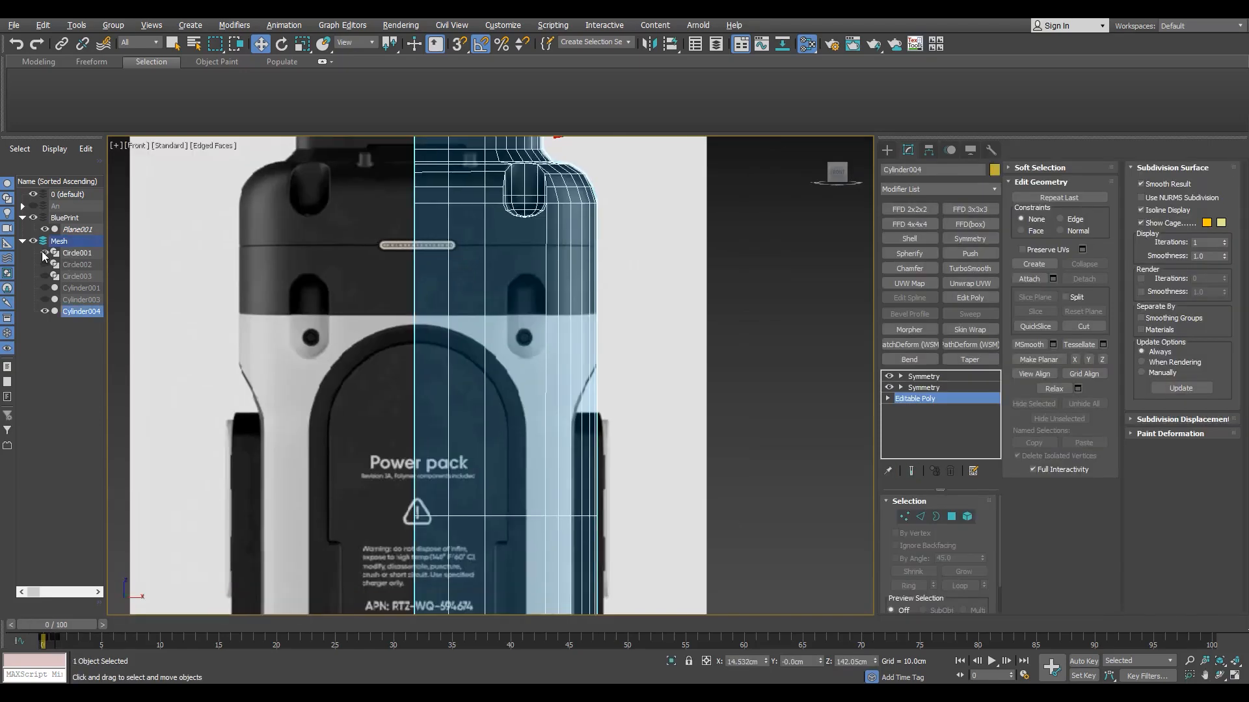
- Copy the upper recess's guide circle down to the blueprint's second recess and rotate the copy to face the front
{"action": "scroll", "coordinate": [538, 166], "scroll_direction": "up", "scroll_amount": 3}
{"action": "left_click", "coordinate": [923, 376]}
{"action": "left_click", "coordinate": [520, 208]}
{"action": "left_click_drag", "start_coordinate": [519, 177], "coordinate": [518, 311], "text": "shift"}
{"action": "left_click", "coordinate": [631, 409]}
{"action": "scroll", "coordinate": [541, 400], "scroll_direction": "up", "scroll_amount": 5}
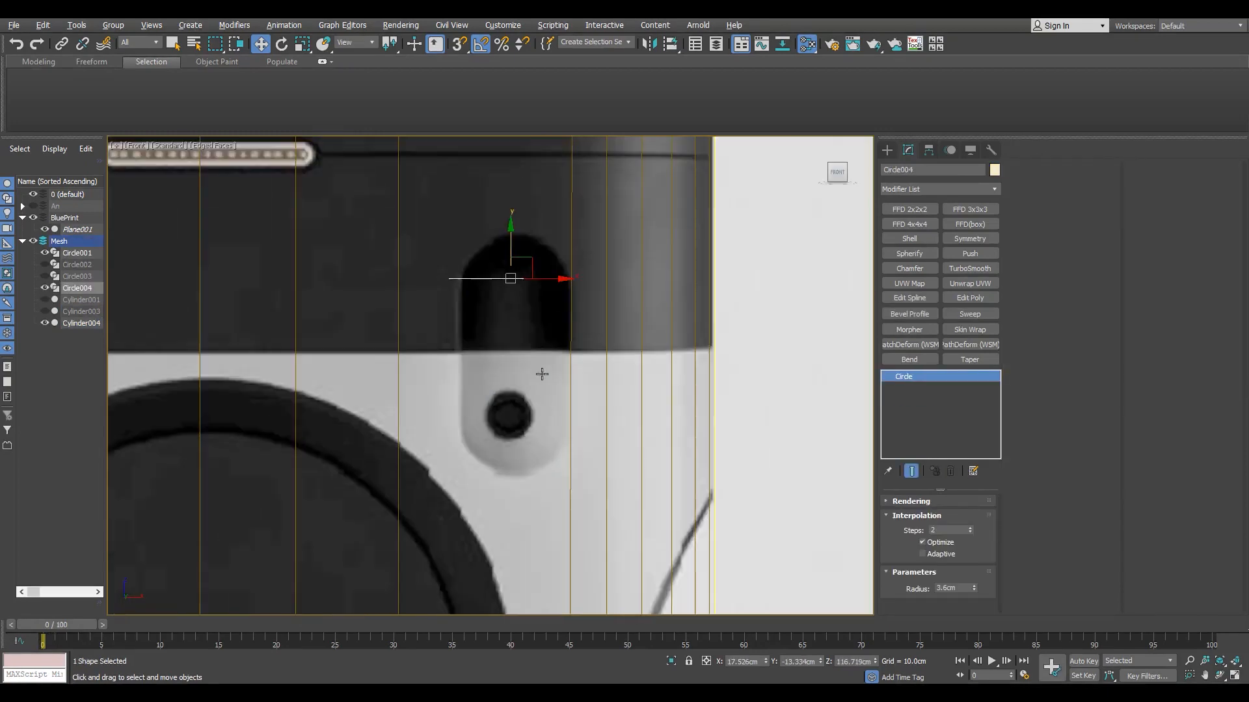
{"action": "key", "text": "e"}
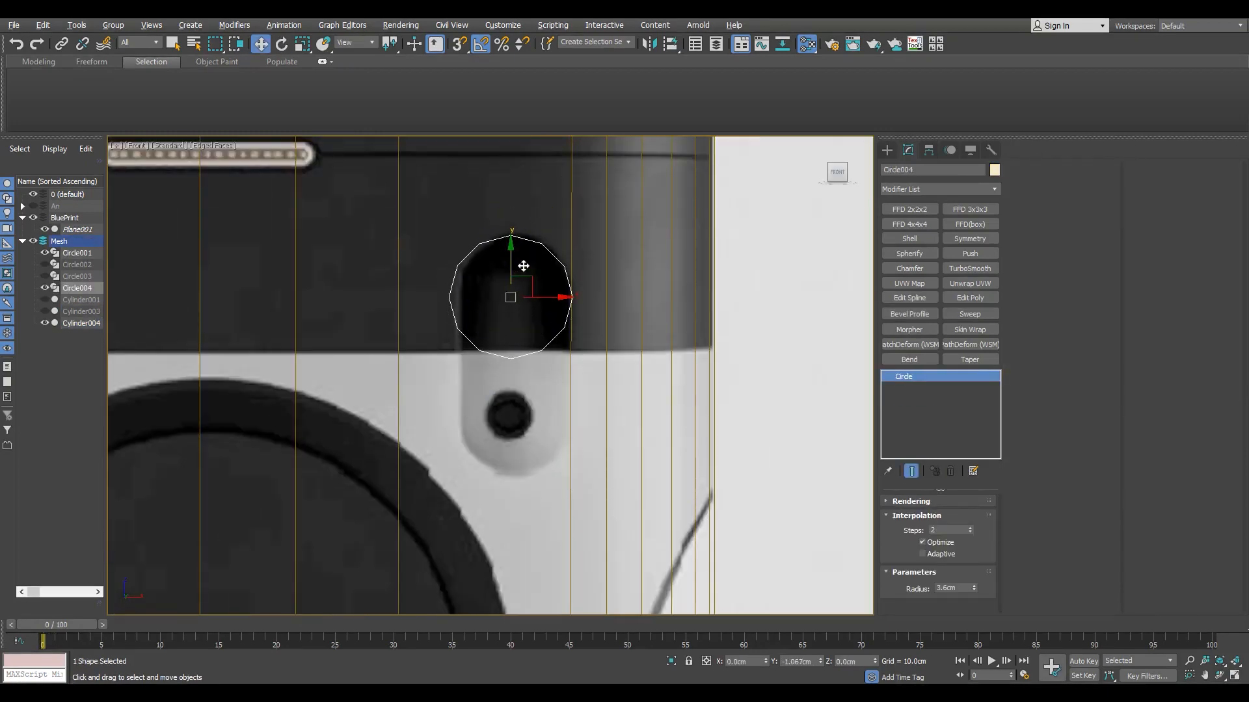
- Fit the copied circle to the second recess's rounded top and copy it down around the screw hole as Circle005
{"action": "scroll", "coordinate": [523, 266], "scroll_direction": "down", "scroll_amount": 4}
{"action": "scroll", "coordinate": [513, 286], "scroll_direction": "up", "scroll_amount": 3}
{"action": "left_click_drag", "start_coordinate": [514, 296], "coordinate": [514, 379], "text": "shift"}
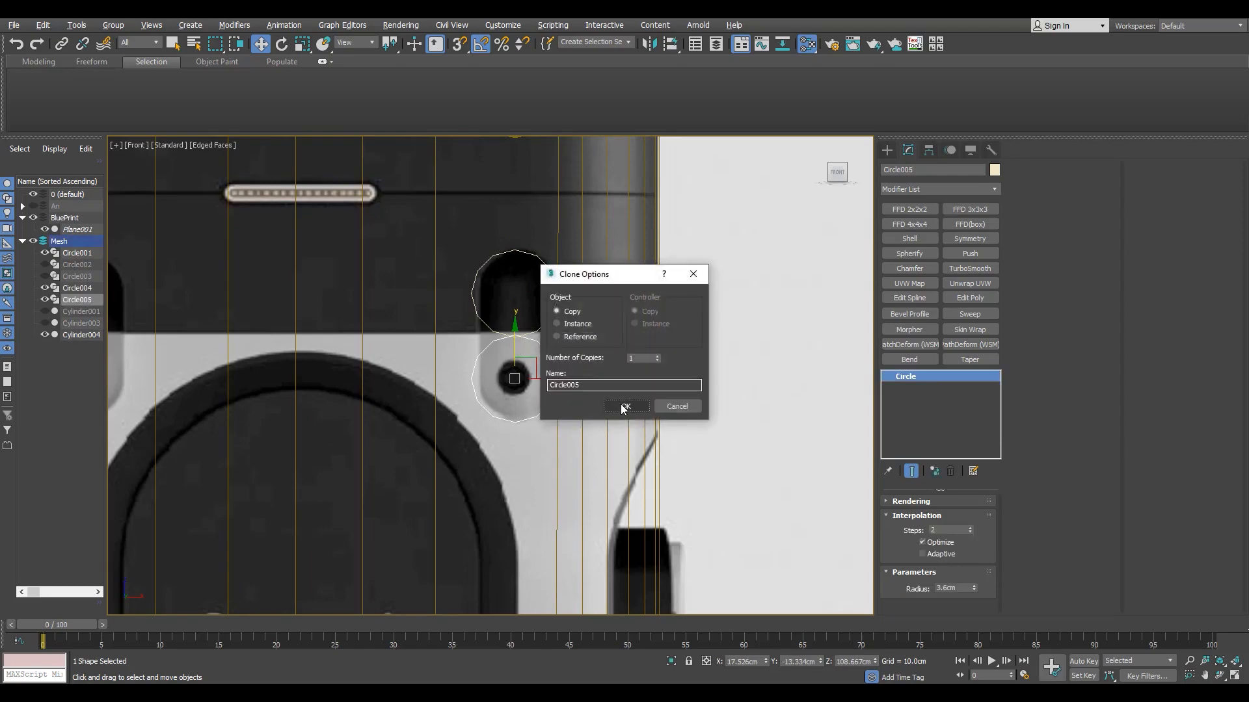
{"action": "left_click", "coordinate": [622, 407]}
- Add a horizontal row of edges across the body along the blueprint's black-and-white colour boundary
{"action": "left_click", "coordinate": [582, 354]}
{"action": "left_click", "coordinate": [916, 399]}
{"action": "key", "text": "2"}
{"action": "key", "text": "2"}
{"action": "scroll", "coordinate": [595, 334], "scroll_direction": "down", "scroll_amount": 3}
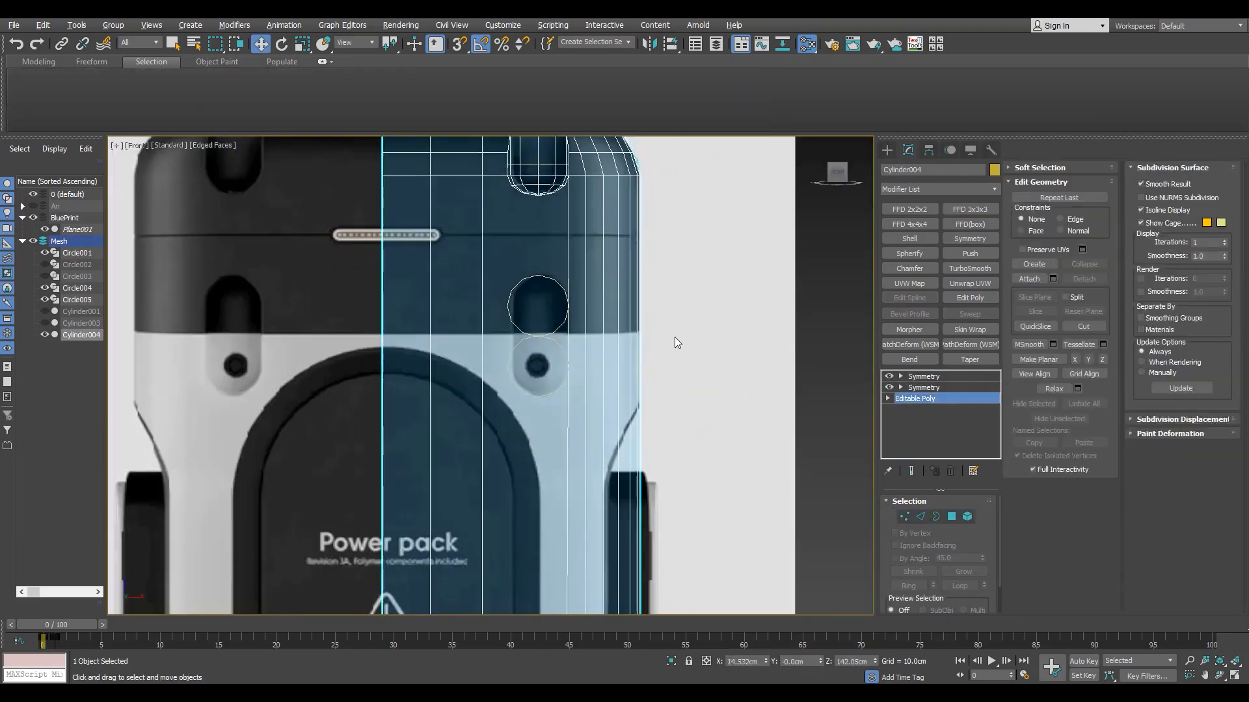
{"action": "key", "text": "2"}
{"action": "scroll", "coordinate": [568, 329], "scroll_direction": "up", "scroll_amount": 2}
{"action": "key", "text": "alt+c"}
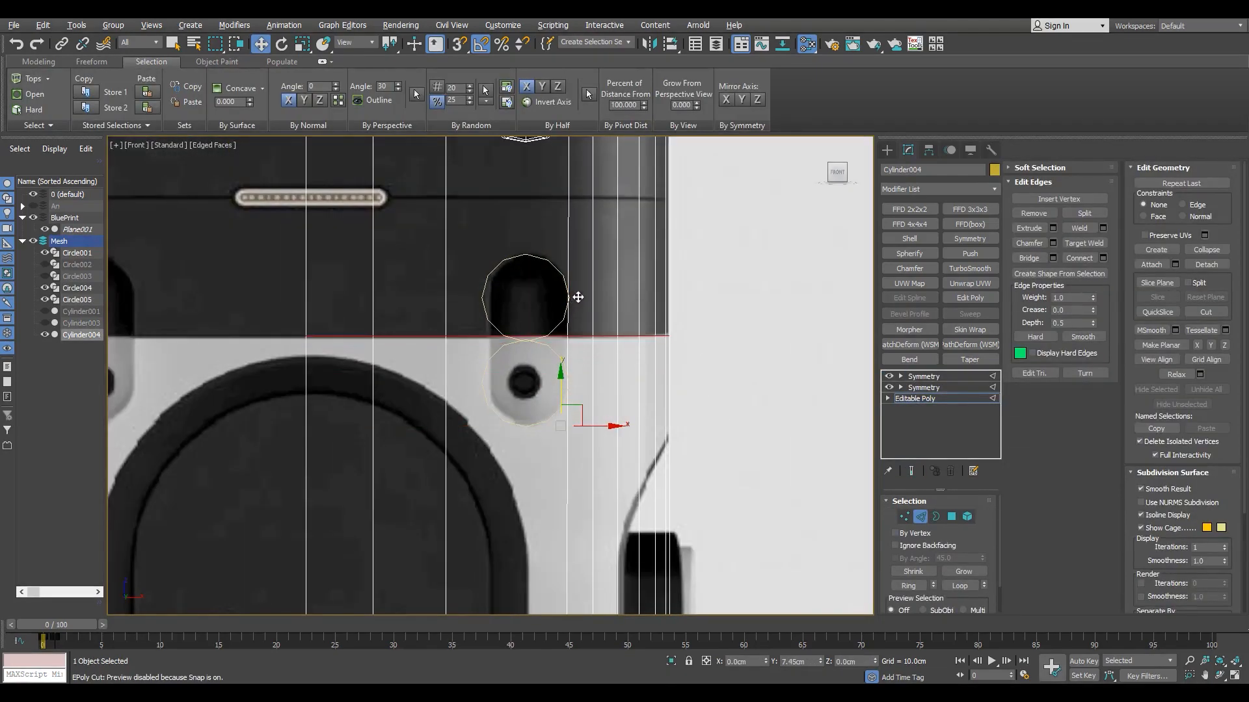
{"action": "middle_click_drag", "start_coordinate": [579, 298], "coordinate": [588, 395]}
- Connect the vertical edges above the slot and slide the new horizontal edges onto the seam line using the Edge constraint
{"action": "left_click_drag", "start_coordinate": [739, 317], "coordinate": [296, 305]}
{"action": "key", "text": "ctrl+shift+e"}
{"action": "scroll", "coordinate": [544, 303], "scroll_direction": "up", "scroll_amount": 2}
{"action": "left_click_drag", "start_coordinate": [582, 304], "coordinate": [588, 264]}
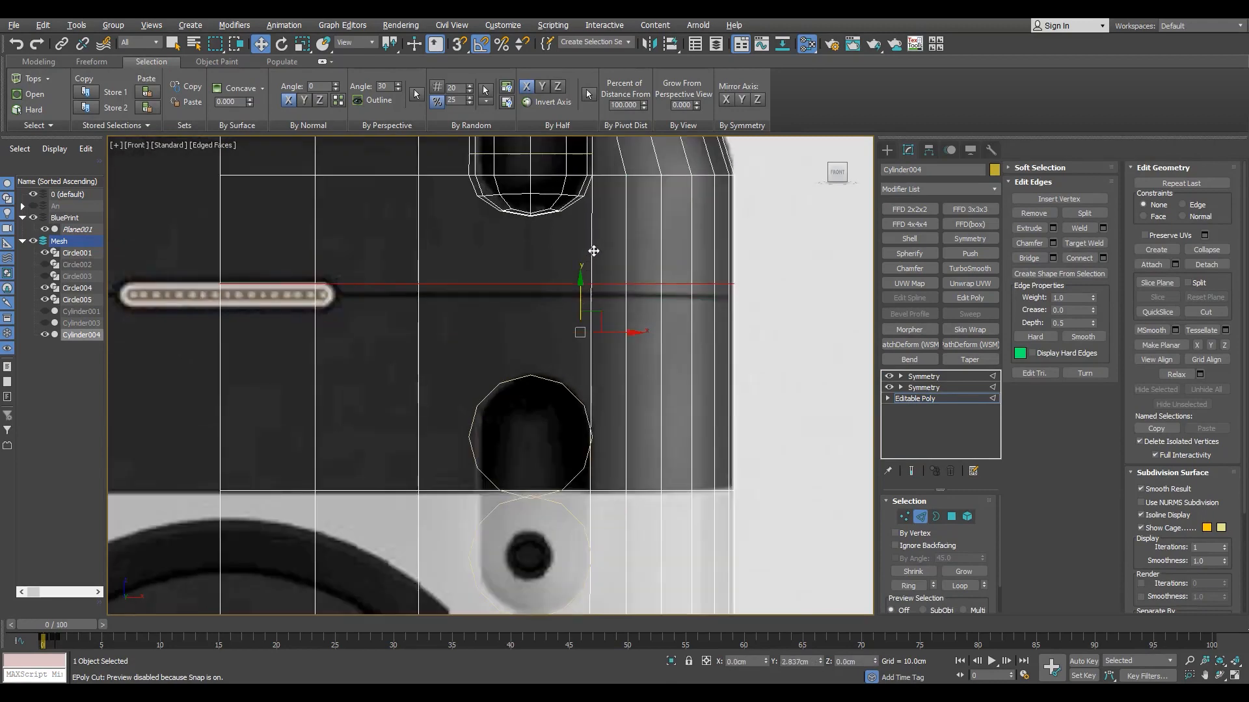
{"action": "scroll", "coordinate": [589, 254], "scroll_direction": "down", "scroll_amount": 2}
{"action": "scroll", "coordinate": [592, 262], "scroll_direction": "up", "scroll_amount": 2}
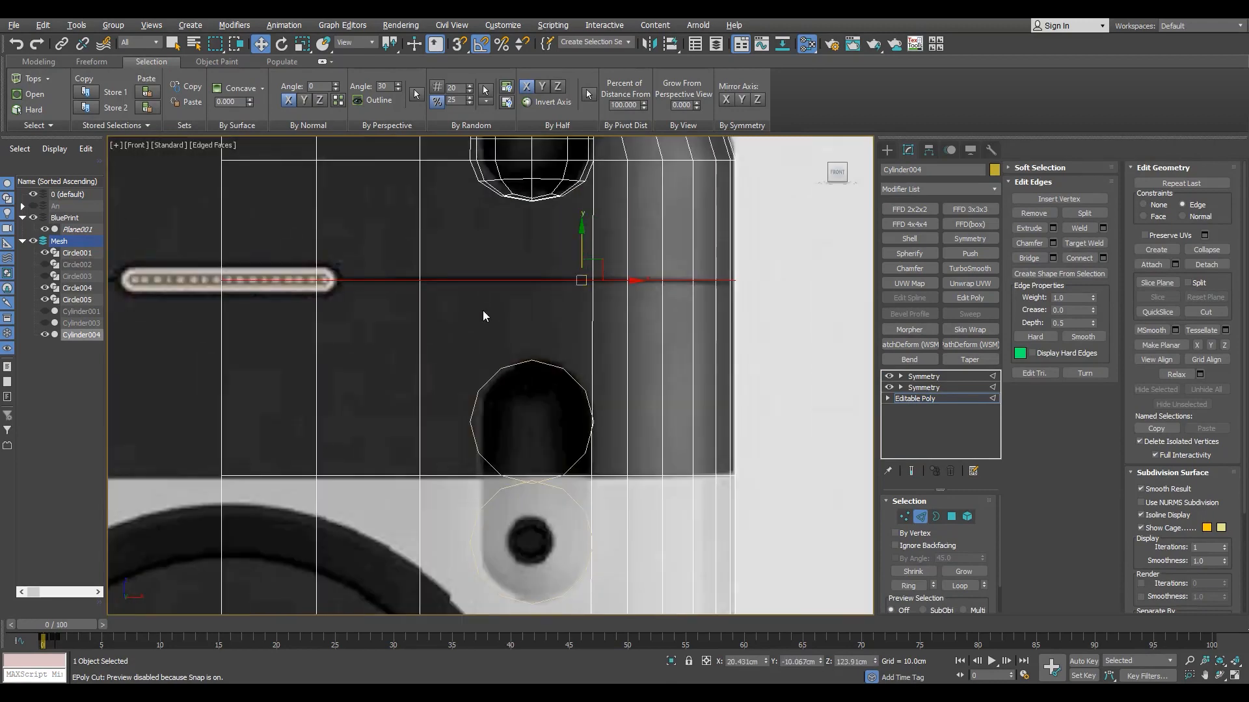
{"action": "left_click", "coordinate": [482, 310]}
{"action": "scroll", "coordinate": [482, 313], "scroll_direction": "down", "scroll_amount": 2}
{"action": "middle_click_drag", "start_coordinate": [482, 322], "coordinate": [447, 222]}
{"action": "scroll", "coordinate": [447, 221], "scroll_direction": "up", "scroll_amount": 3}
{"action": "key", "text": "1"}
{"action": "key", "text": "alt+c"}
{"action": "scroll", "coordinate": [513, 280], "scroll_direction": "down", "scroll_amount": 4}
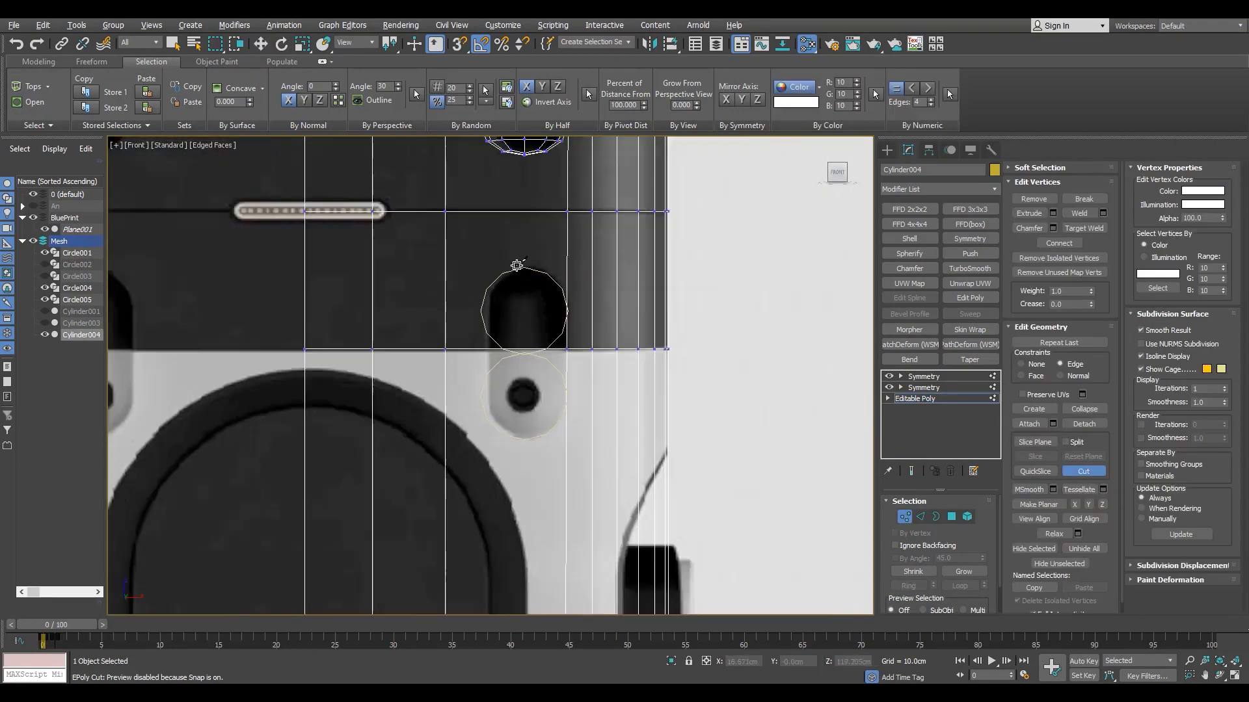
{"action": "scroll", "coordinate": [520, 222], "scroll_direction": "up", "scroll_amount": 4}
{"action": "key", "text": "s"}
{"action": "mouse_move", "coordinate": [69, 625]}
{"action": "left_mouse_down"}
{"action": "mouse_move", "coordinate": [81, 625]}
{"action": "mouse_move", "coordinate": [63, 627]}
{"action": "left_mouse_up"}
{"action": "key", "text": "alt+c"}
{"action": "scroll", "coordinate": [526, 220], "scroll_direction": "up", "scroll_amount": 4}
{"action": "left_click", "coordinate": [524, 183]}
{"action": "scroll", "coordinate": [504, 408], "scroll_direction": "down", "scroll_amount": 3}
{"action": "scroll", "coordinate": [536, 366], "scroll_direction": "down", "scroll_amount": 3}
{"action": "key", "text": "ctrl+z"}
{"action": "key", "text": "ctrl+z"}
{"action": "middle_click_drag", "start_coordinate": [528, 439], "coordinate": [543, 384]}
{"action": "right_click", "coordinate": [502, 382]}
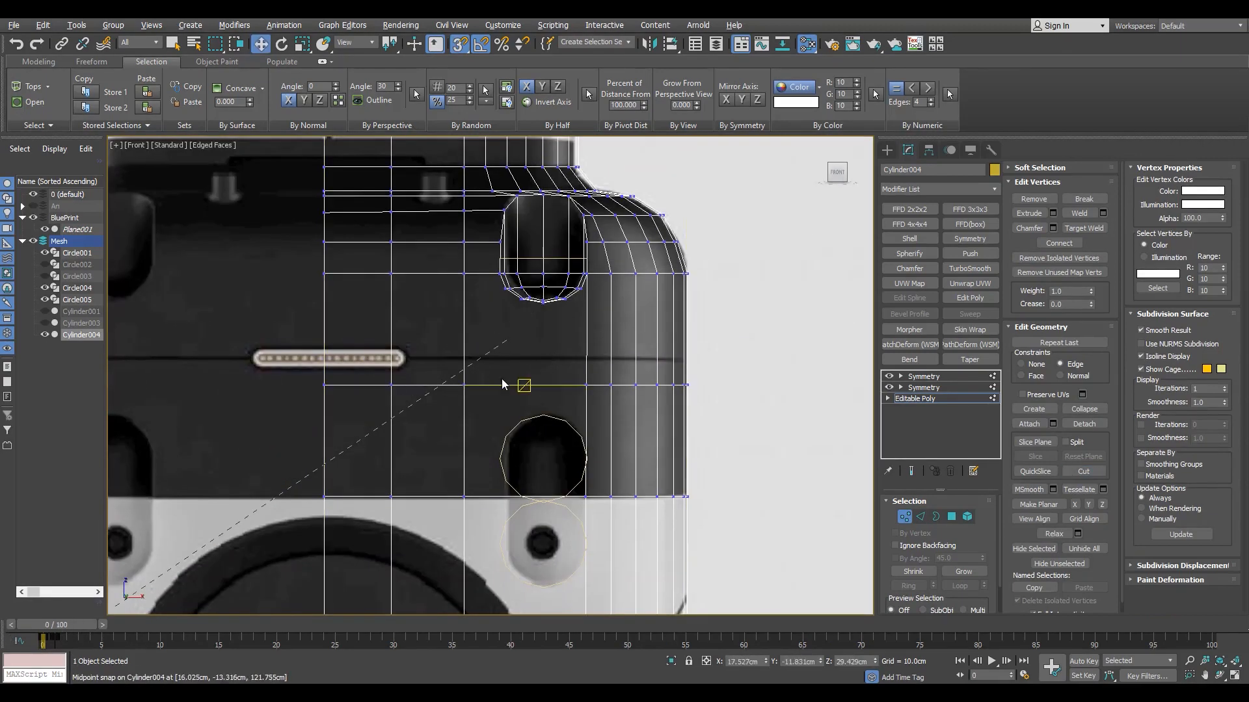
- Align the middle edge row with the seam and cut from the upper recess's lowest vertex down to the slot circle's top
{"action": "scroll", "coordinate": [515, 368], "scroll_direction": "up", "scroll_amount": 2}
{"action": "key", "text": "alt+c"}
{"action": "scroll", "coordinate": [553, 263], "scroll_direction": "up", "scroll_amount": 3}
{"action": "left_click", "coordinate": [557, 267]}
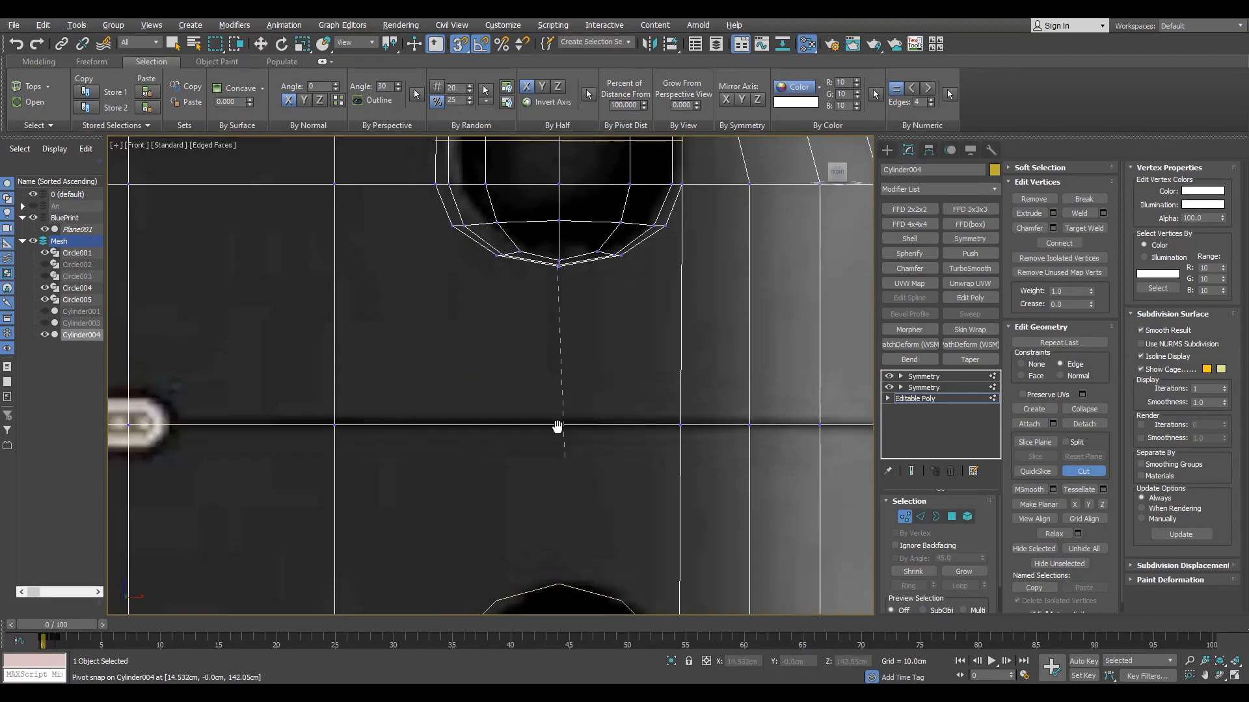
{"action": "middle_click_drag", "start_coordinate": [557, 427], "coordinate": [541, 321]}
{"action": "left_click", "coordinate": [538, 475]}
- Cut the slot outline along the upper guide circle's outer arc and down the outer straight side, snapping to the guide vertices
{"action": "left_click", "coordinate": [602, 495]}
{"action": "middle_click_drag", "start_coordinate": [617, 531], "coordinate": [519, 392]}
{"action": "left_click", "coordinate": [548, 398]}
{"action": "scroll", "coordinate": [561, 496], "scroll_direction": "down", "scroll_amount": 2}
{"action": "middle_click_drag", "start_coordinate": [548, 482], "coordinate": [518, 253]}
{"action": "scroll", "coordinate": [518, 255], "scroll_direction": "up", "scroll_amount": 3}
{"action": "left_click", "coordinate": [530, 310]}
{"action": "middle_click_drag", "start_coordinate": [532, 416], "coordinate": [502, 223]}
{"action": "left_click", "coordinate": [501, 452]}
- Continue the snapped cut around the lower guide circle and up the inner straight side of the slot
{"action": "middle_click_drag", "start_coordinate": [502, 463], "coordinate": [507, 312]}
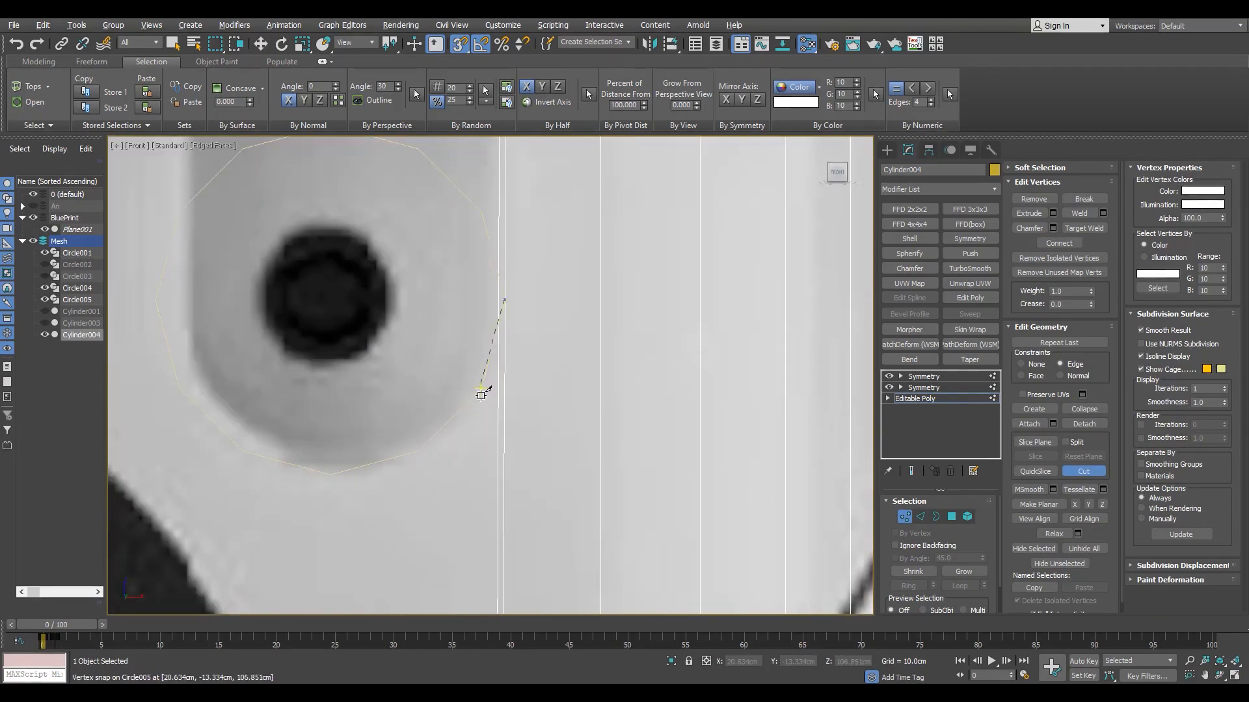
{"action": "left_click", "coordinate": [180, 388]}
{"action": "middle_click_drag", "start_coordinate": [153, 314], "coordinate": [371, 512]}
{"action": "left_click", "coordinate": [320, 380]}
{"action": "scroll", "coordinate": [322, 377], "scroll_direction": "down", "scroll_amount": 3}
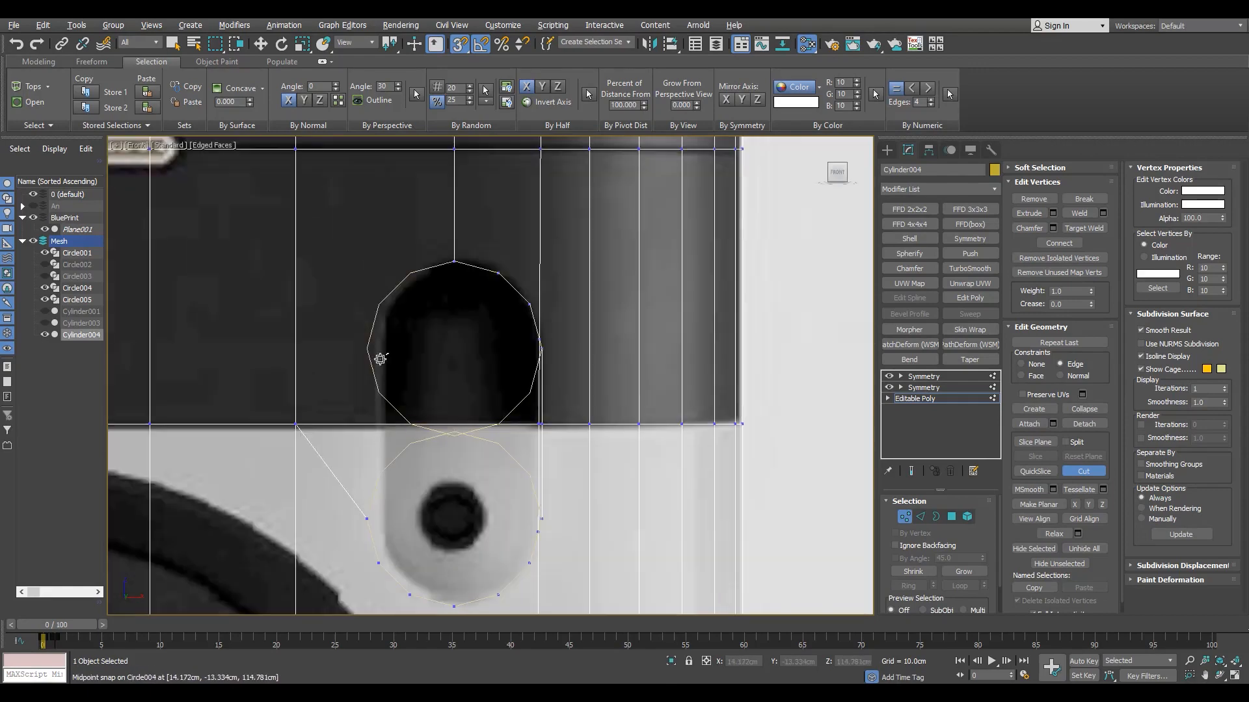
{"action": "right_click", "coordinate": [487, 349]}
{"action": "right_click", "coordinate": [489, 349]}
- Target-weld the surplus vertices where the slot's outer side meets the body's vertical edge
{"action": "scroll", "coordinate": [551, 344], "scroll_direction": "up", "scroll_amount": 5}
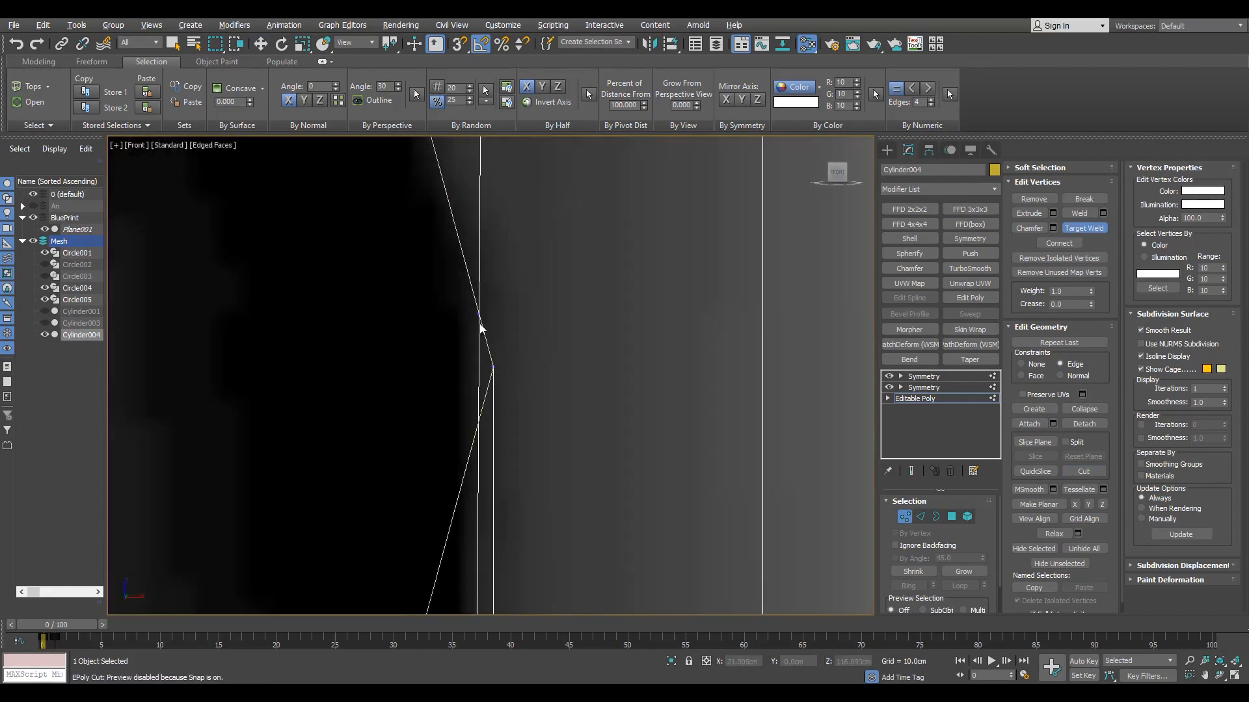
{"action": "scroll", "coordinate": [494, 455], "scroll_direction": "down", "scroll_amount": 5}
{"action": "scroll", "coordinate": [488, 446], "scroll_direction": "up", "scroll_amount": 4}
{"action": "scroll", "coordinate": [460, 468], "scroll_direction": "down", "scroll_amount": 5}
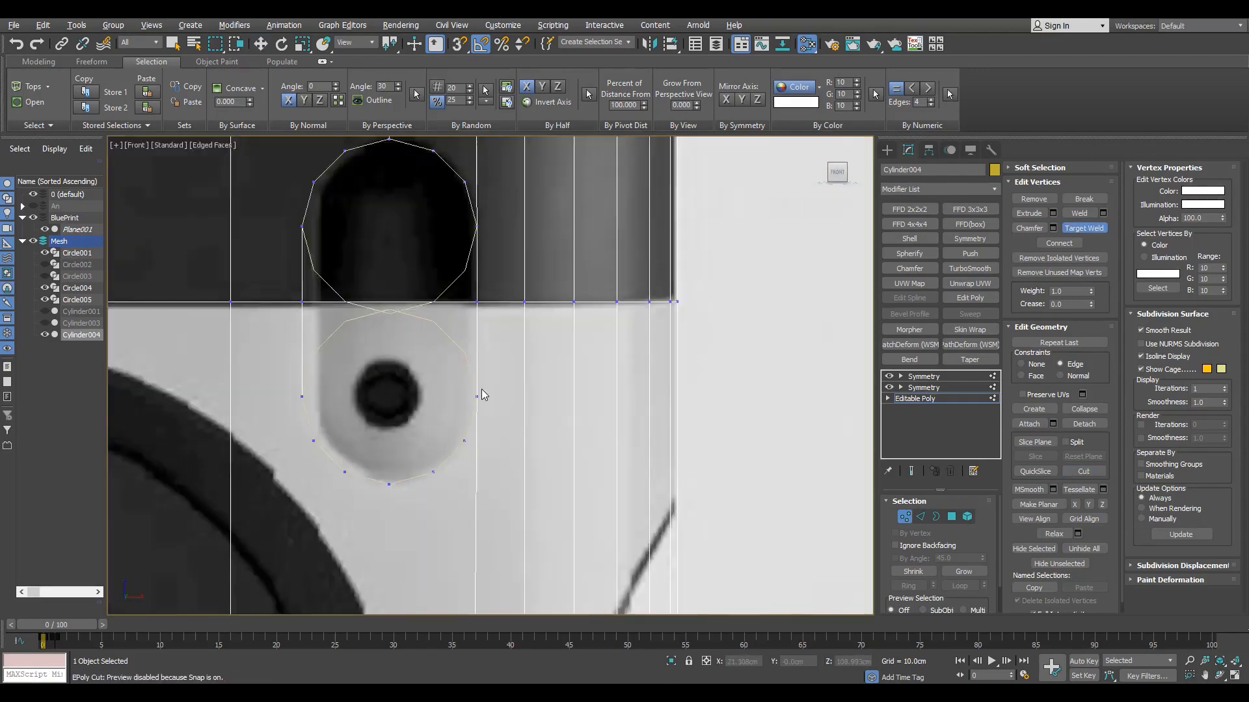
{"action": "scroll", "coordinate": [482, 395], "scroll_direction": "down", "scroll_amount": 3}
{"action": "middle_click_drag", "start_coordinate": [481, 394], "coordinate": [503, 338]}
{"action": "scroll", "coordinate": [504, 338], "scroll_direction": "up", "scroll_amount": 6}
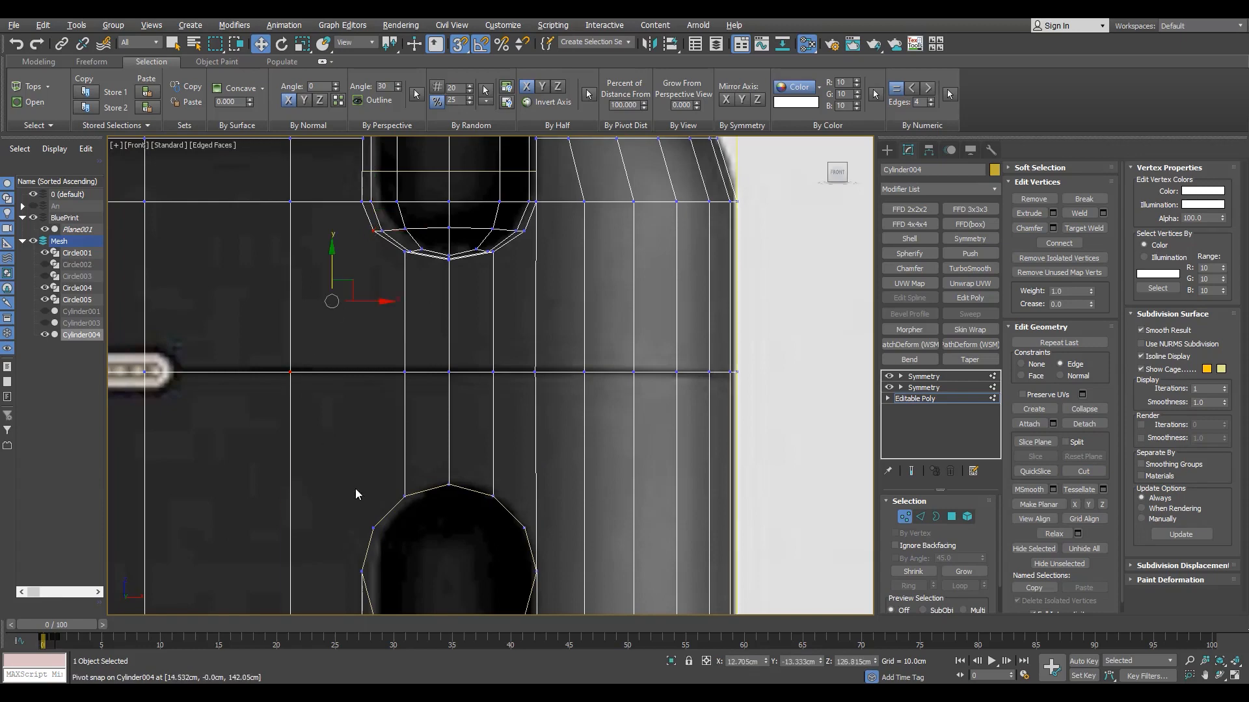
- Cut a vertical edge from the upper recess's lower inner vertex to the matching vertex on the slot's arc
{"action": "middle_click_drag", "start_coordinate": [390, 299], "coordinate": [437, 300]}
{"action": "scroll", "coordinate": [432, 302], "scroll_direction": "down", "scroll_amount": 2}
{"action": "key", "text": "s"}
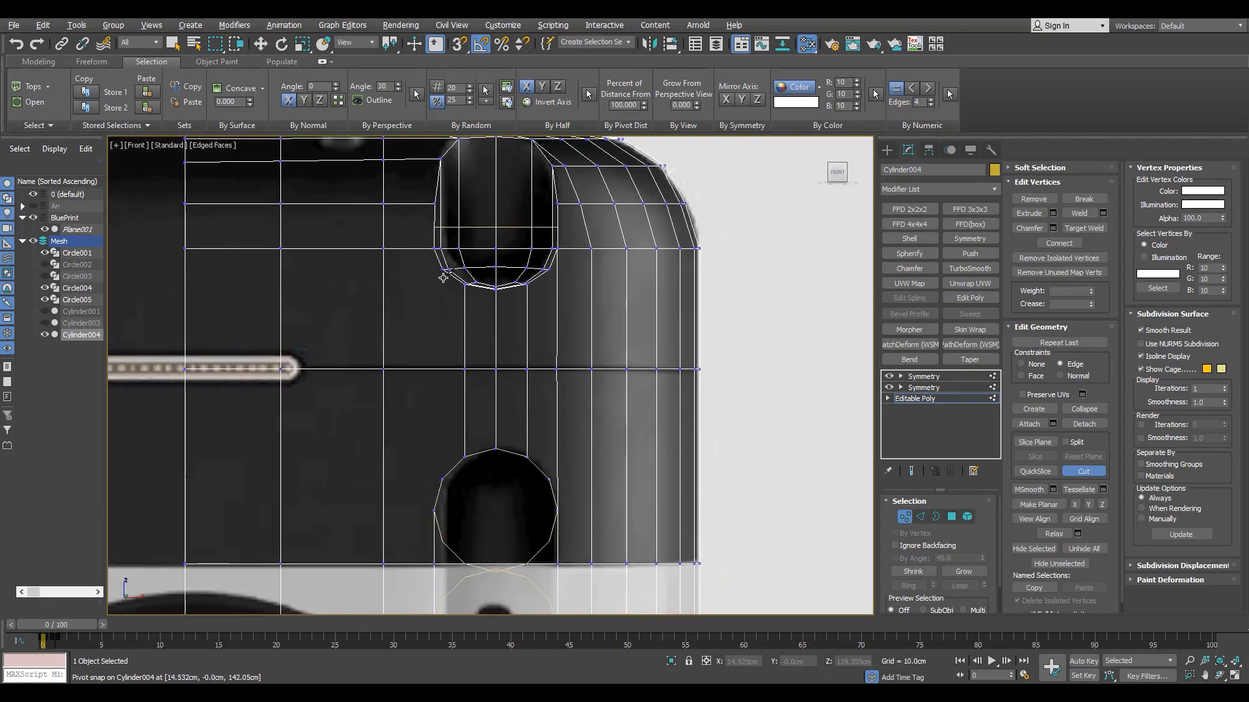
{"action": "left_click", "coordinate": [442, 473]}
{"action": "right_click", "coordinate": [441, 473]}
{"action": "right_click", "coordinate": [441, 473]}
{"action": "key", "text": "s"}
- Add horizontal edges on both sides of the upper recess's lower end and tie them to its lower side vertices
{"action": "scroll", "coordinate": [392, 248], "scroll_direction": "up", "scroll_amount": 2}
{"action": "left_click", "coordinate": [387, 317]}
{"action": "right_click", "coordinate": [459, 282]}
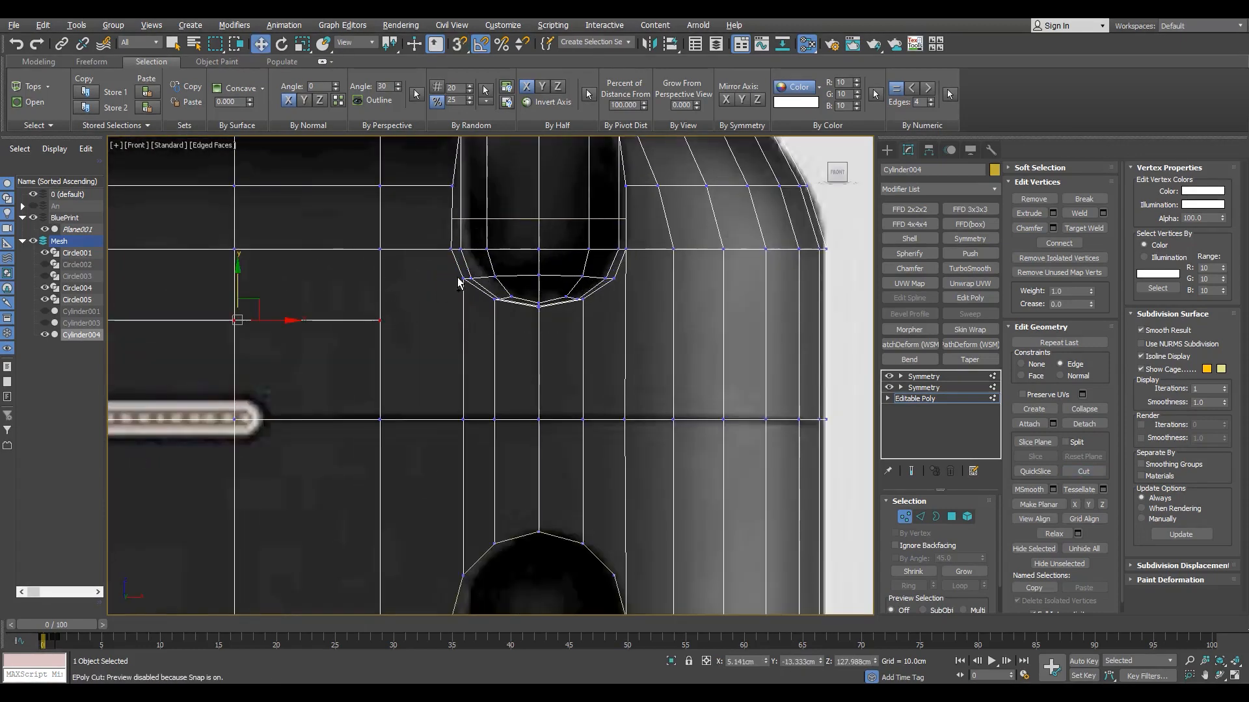
{"action": "scroll", "coordinate": [625, 291], "scroll_direction": "up", "scroll_amount": 2}
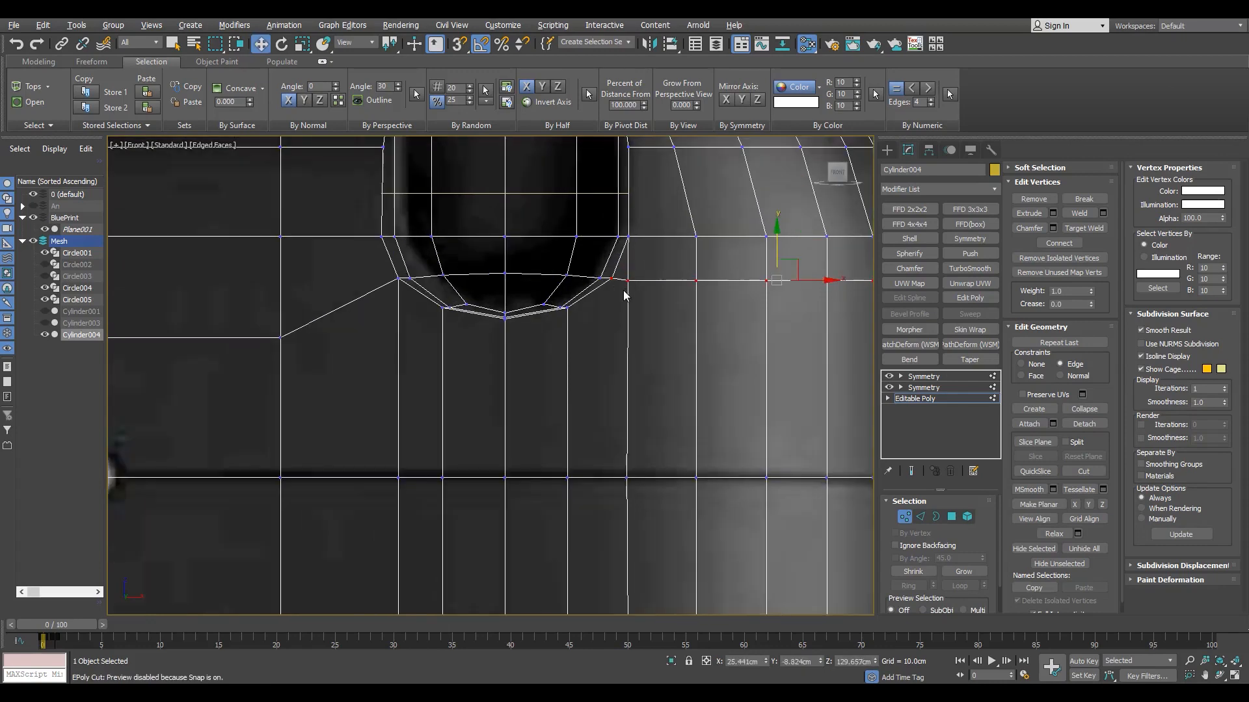
{"action": "scroll", "coordinate": [624, 323], "scroll_direction": "down", "scroll_amount": 5}
{"action": "scroll", "coordinate": [586, 364], "scroll_direction": "up", "scroll_amount": 4}
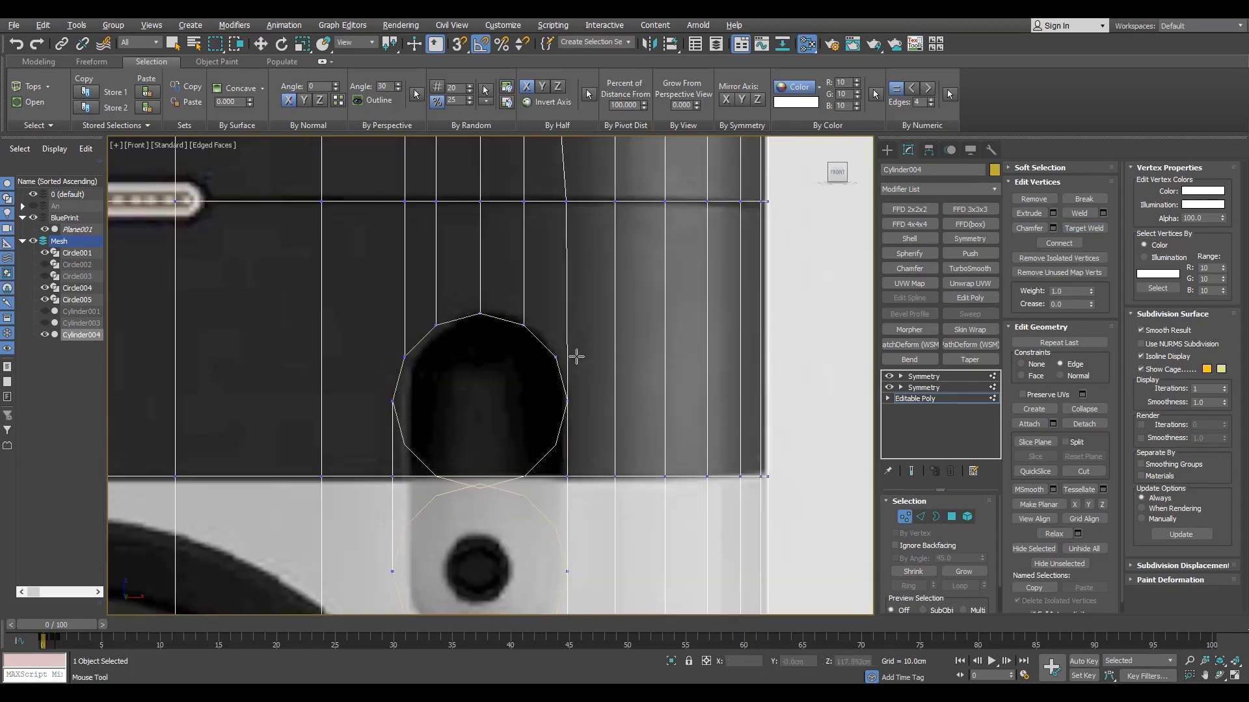
{"action": "scroll", "coordinate": [578, 313], "scroll_direction": "down", "scroll_amount": 3}
- Connect the vertical edges outside the slot with a horizontal row level with the slot's outermost upper vertex
{"action": "scroll", "coordinate": [595, 341], "scroll_direction": "up", "scroll_amount": 5}
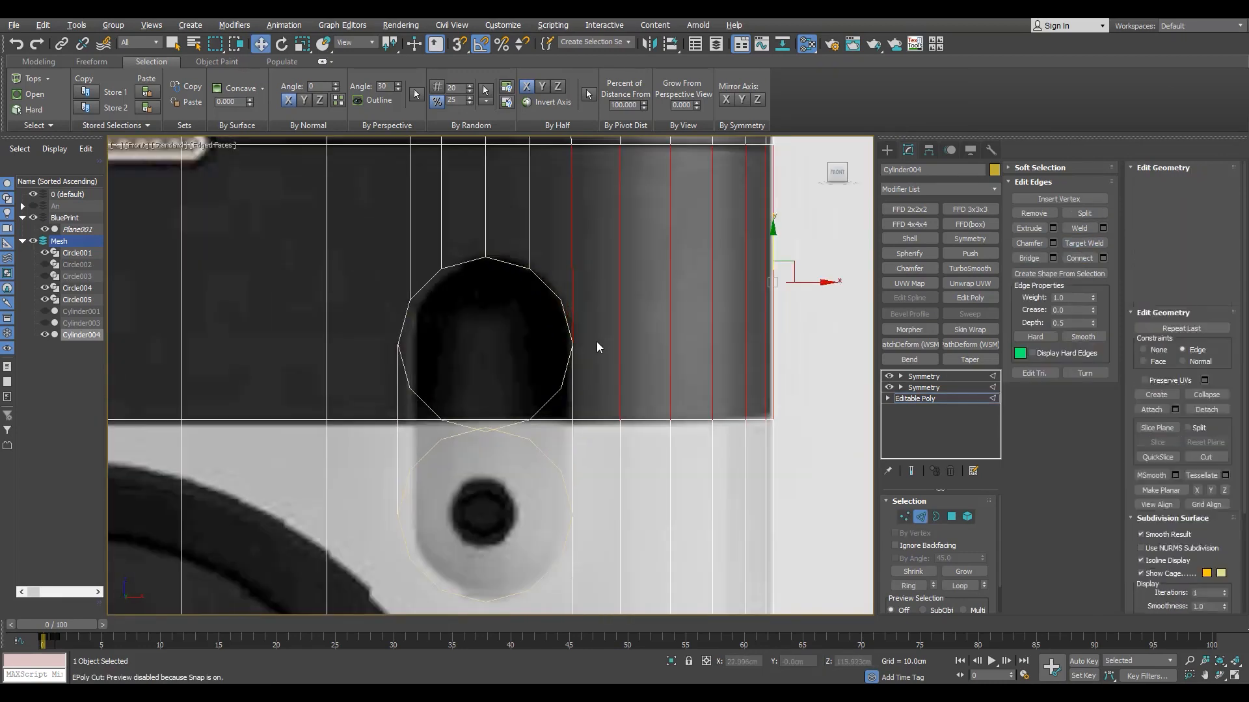
{"action": "key", "text": "w"}
{"action": "scroll", "coordinate": [654, 374], "scroll_direction": "down", "scroll_amount": 4}
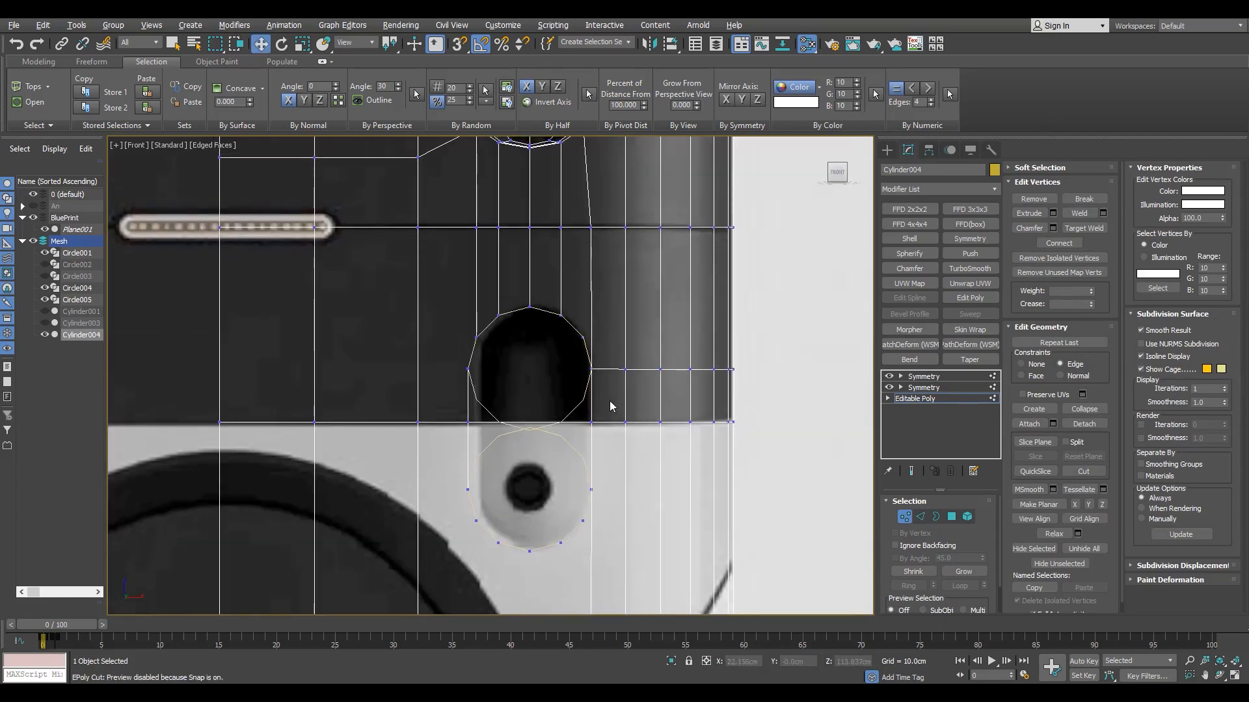
- Select the polygons inside the slot outline and delete them, and hide the two slot guide circles
{"action": "key", "text": "4"}
{"action": "left_click", "coordinate": [536, 473], "text": "ctrl"}
{"action": "key", "text": "alt+x"}
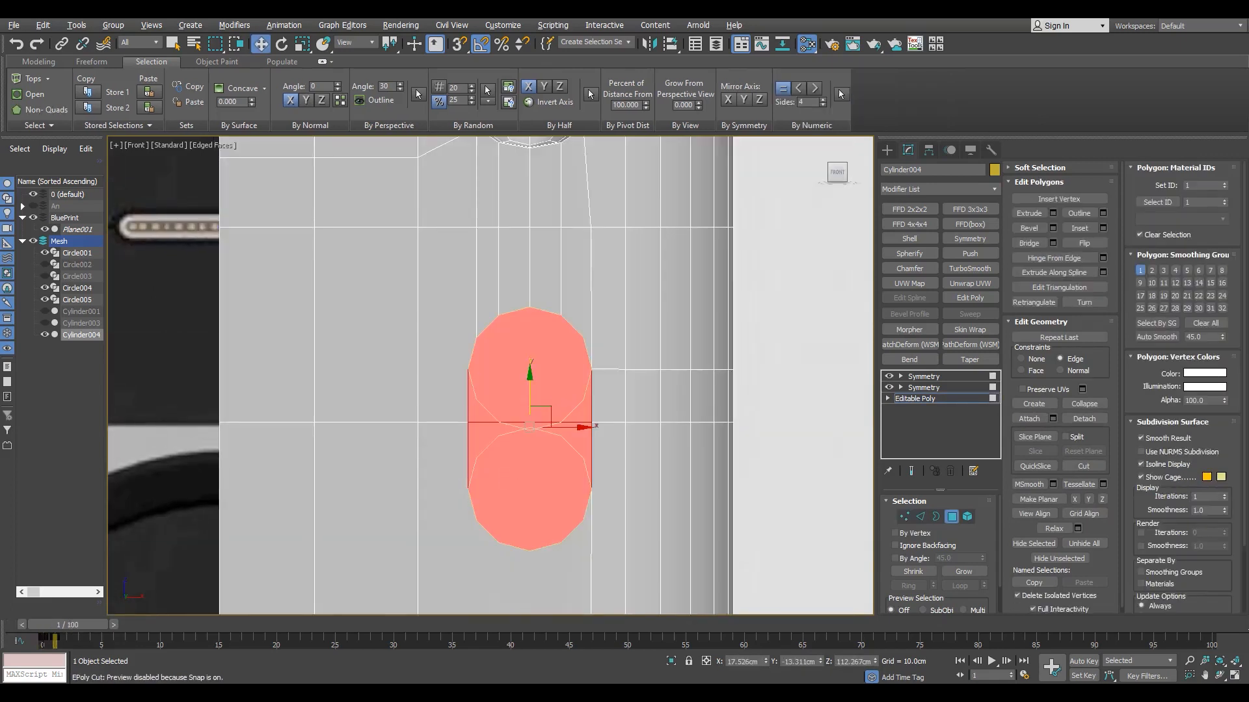
{"action": "left_click", "coordinate": [659, 324]}
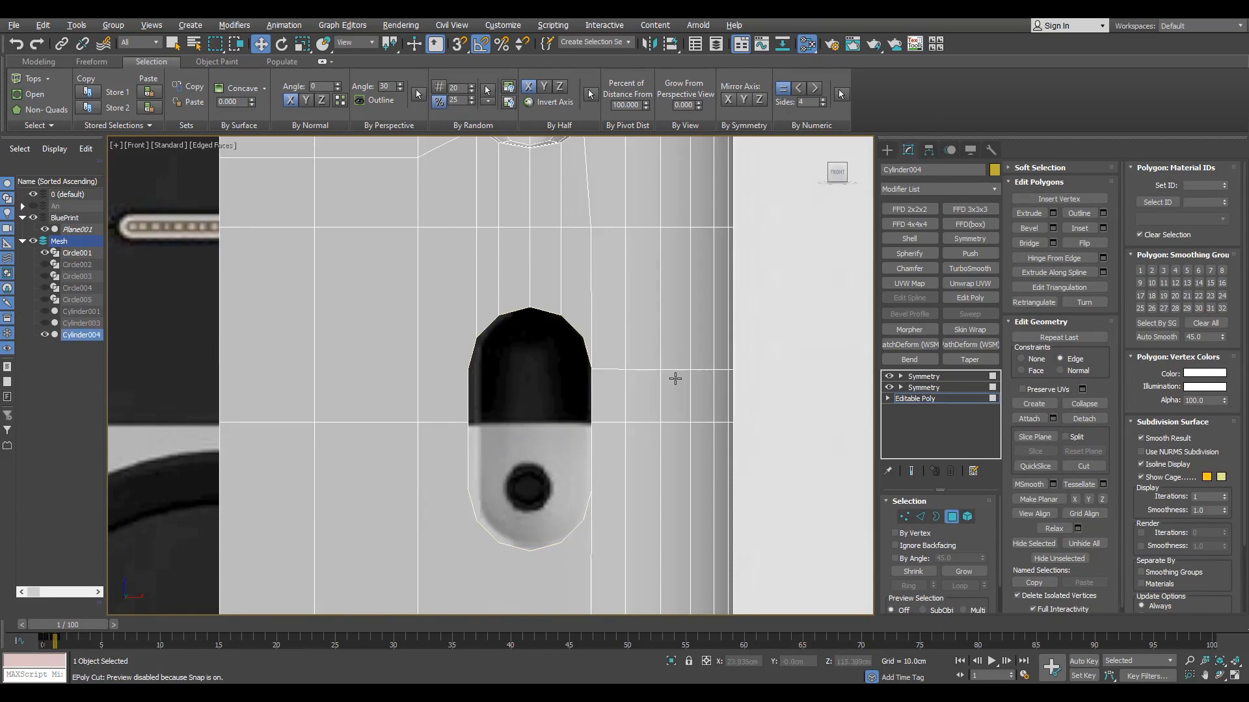
- Add another horizontal edge row outside the slot's upper arc and target-weld its end vertex to the arc's vertex
{"action": "left_click_drag", "start_coordinate": [85, 627], "coordinate": [74, 627]}
{"action": "scroll", "coordinate": [651, 325], "scroll_direction": "up", "scroll_amount": 3}
{"action": "key", "text": "alt+1"}
{"action": "left_click", "coordinate": [566, 356]}
{"action": "key", "text": "1"}
{"action": "key", "text": "ctrl+shift+w"}
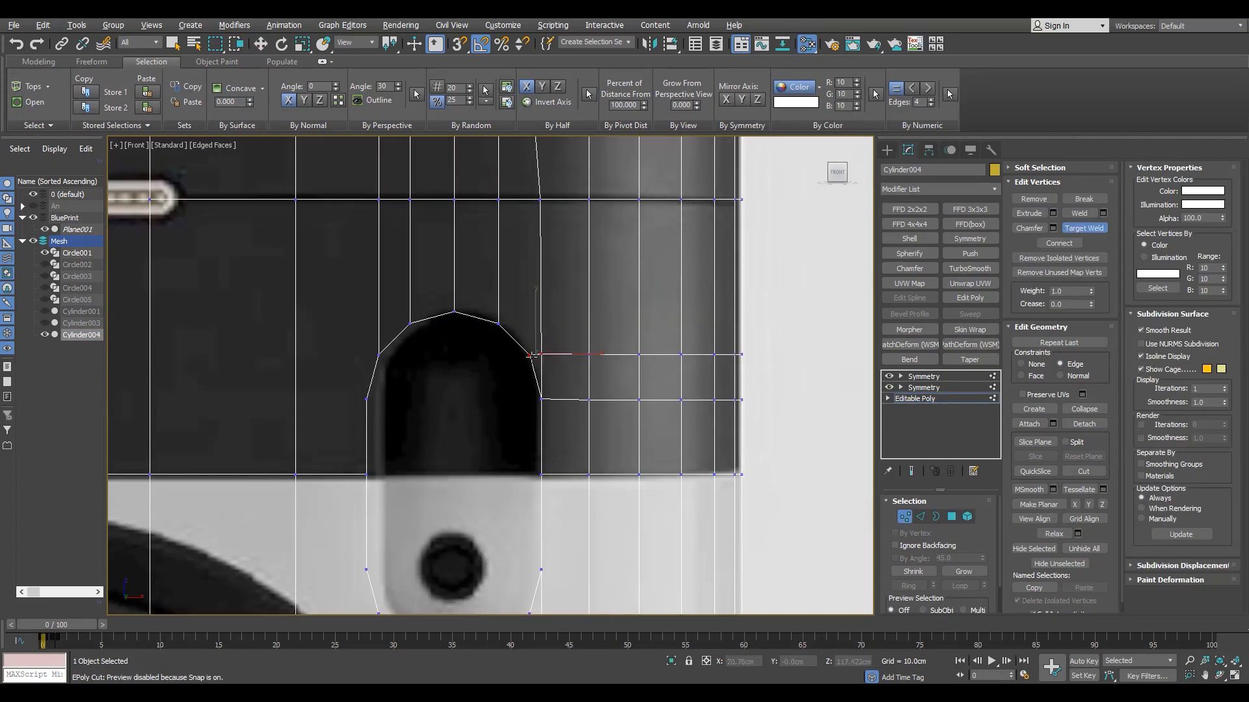
{"action": "left_click_drag", "start_coordinate": [541, 353], "coordinate": [529, 354]}
- Add two horizontal edge rows between the body's centre line and the slot, joined to the slot's upper inner vertices
{"action": "middle_click_drag", "start_coordinate": [529, 354], "coordinate": [536, 480]}
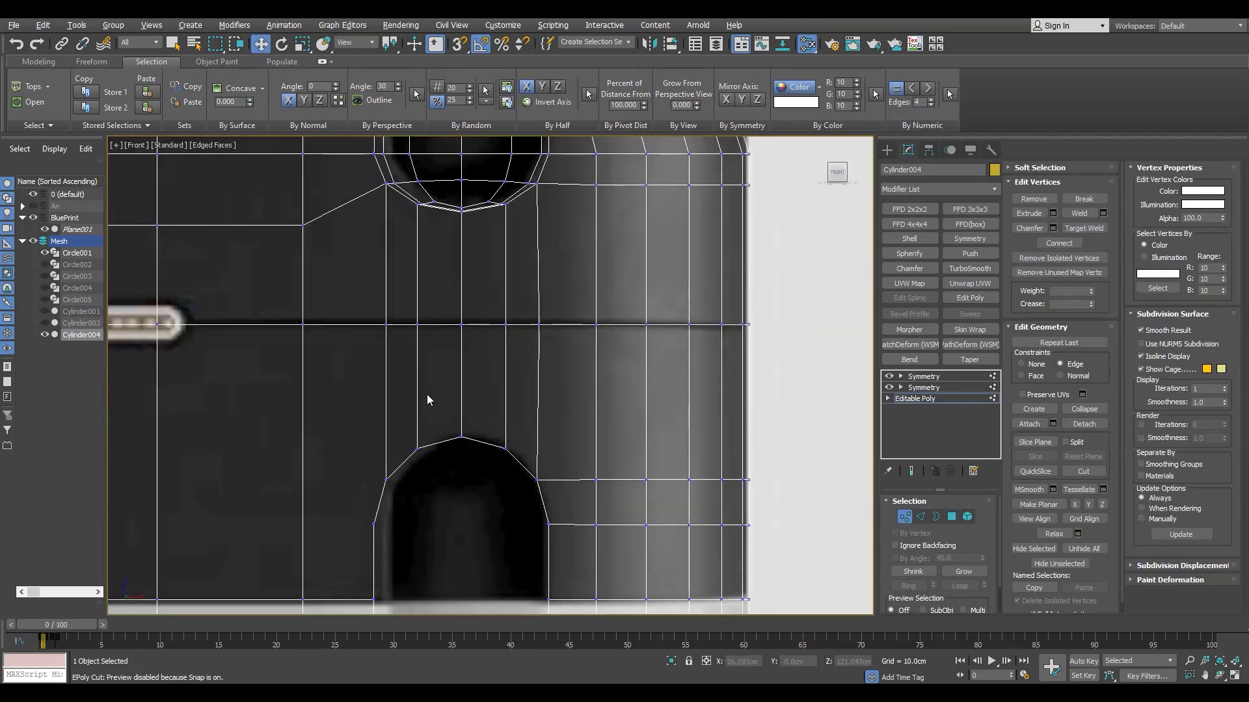
{"action": "scroll", "coordinate": [427, 394], "scroll_direction": "down", "scroll_amount": 2}
{"action": "middle_click_drag", "start_coordinate": [411, 387], "coordinate": [527, 360]}
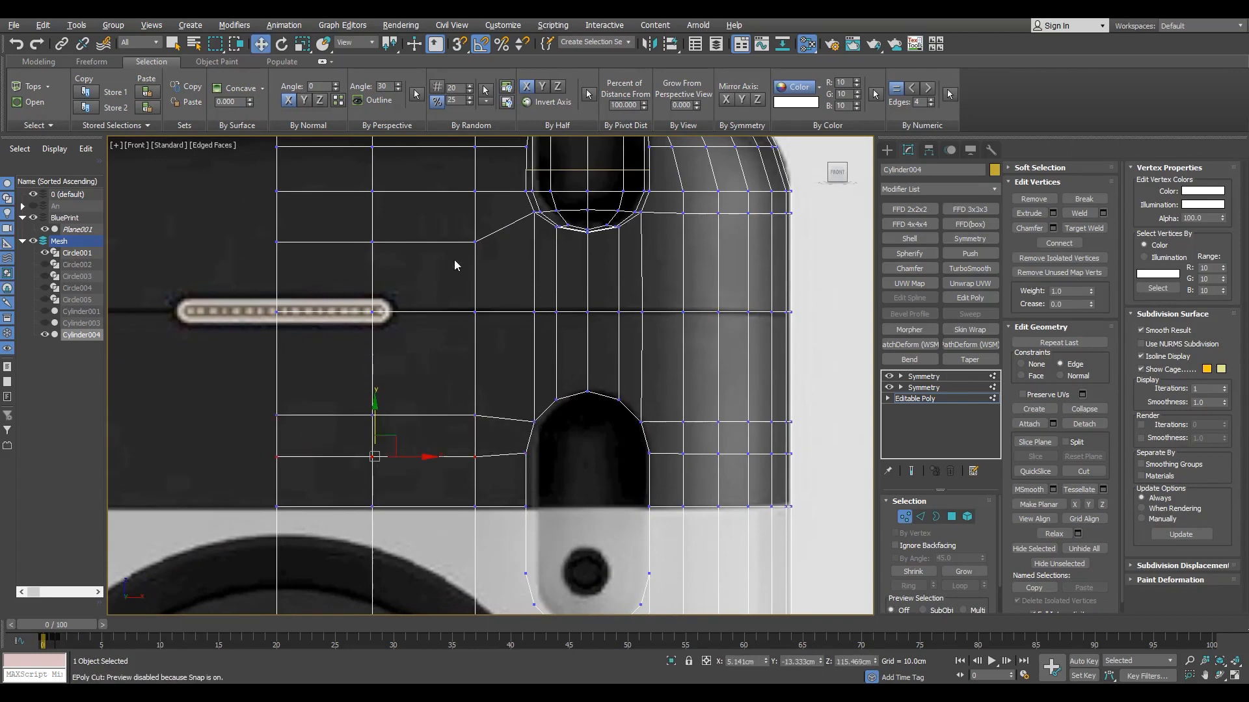
{"action": "scroll", "coordinate": [501, 312], "scroll_direction": "down", "scroll_amount": 3}
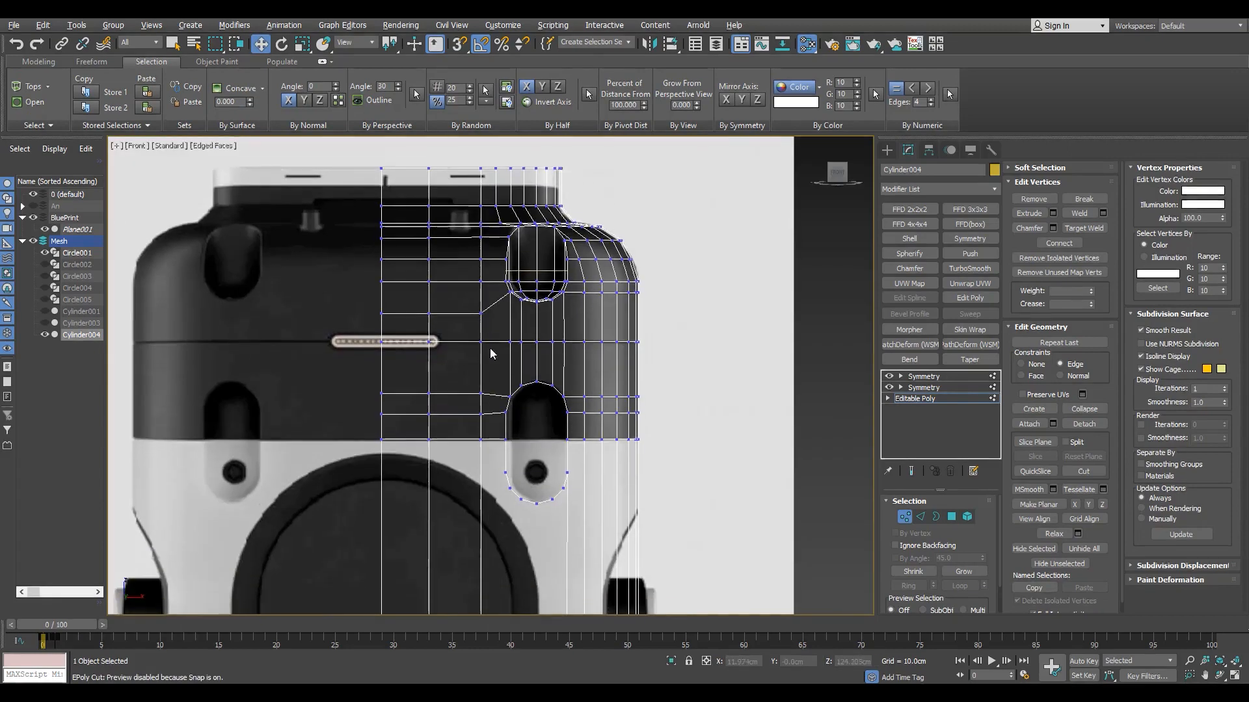
- Adjust the vertex rows on both sides of the slot vertically to even out the spacing around its upper arc
{"action": "scroll", "coordinate": [681, 438], "scroll_direction": "up", "scroll_amount": 5}
{"action": "left_click_drag", "start_coordinate": [626, 333], "coordinate": [816, 399]}
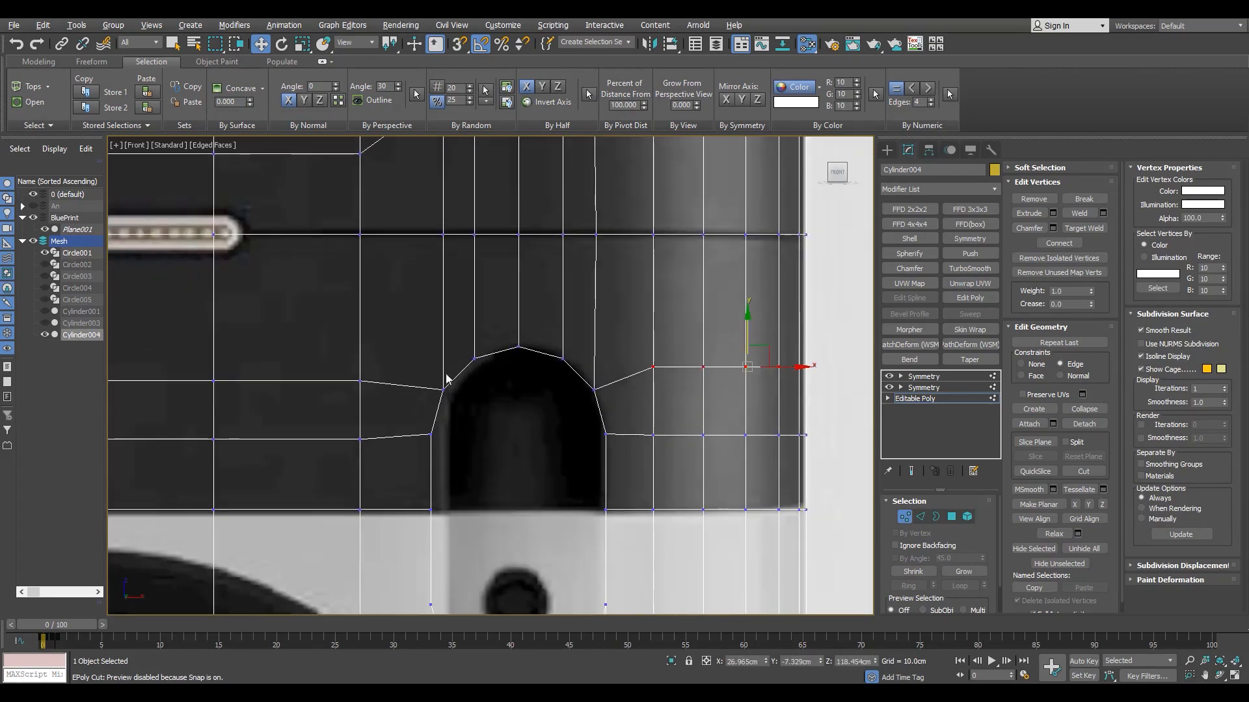
{"action": "scroll", "coordinate": [398, 378], "scroll_direction": "down", "scroll_amount": 2}
{"action": "left_click_drag", "start_coordinate": [393, 400], "coordinate": [151, 356]}
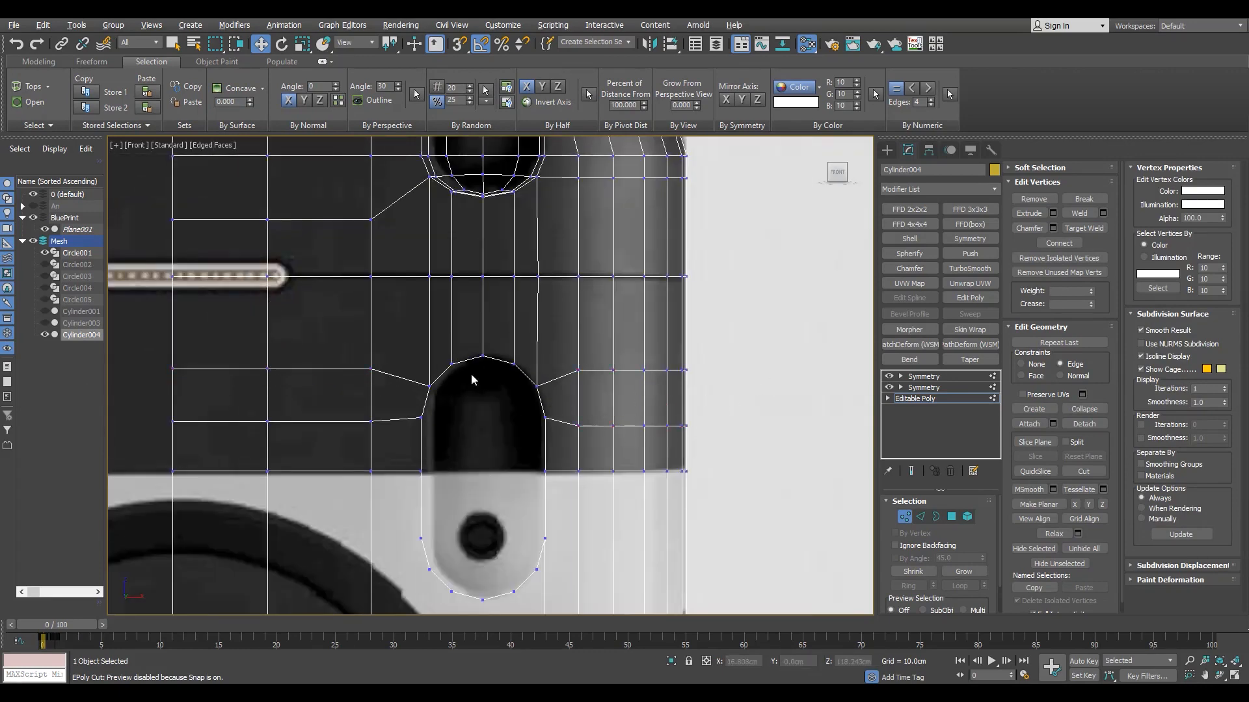
{"action": "scroll", "coordinate": [472, 380], "scroll_direction": "down", "scroll_amount": 5}
{"action": "scroll", "coordinate": [491, 272], "scroll_direction": "up", "scroll_amount": 3}
{"action": "scroll", "coordinate": [490, 272], "scroll_direction": "down", "scroll_amount": 2}
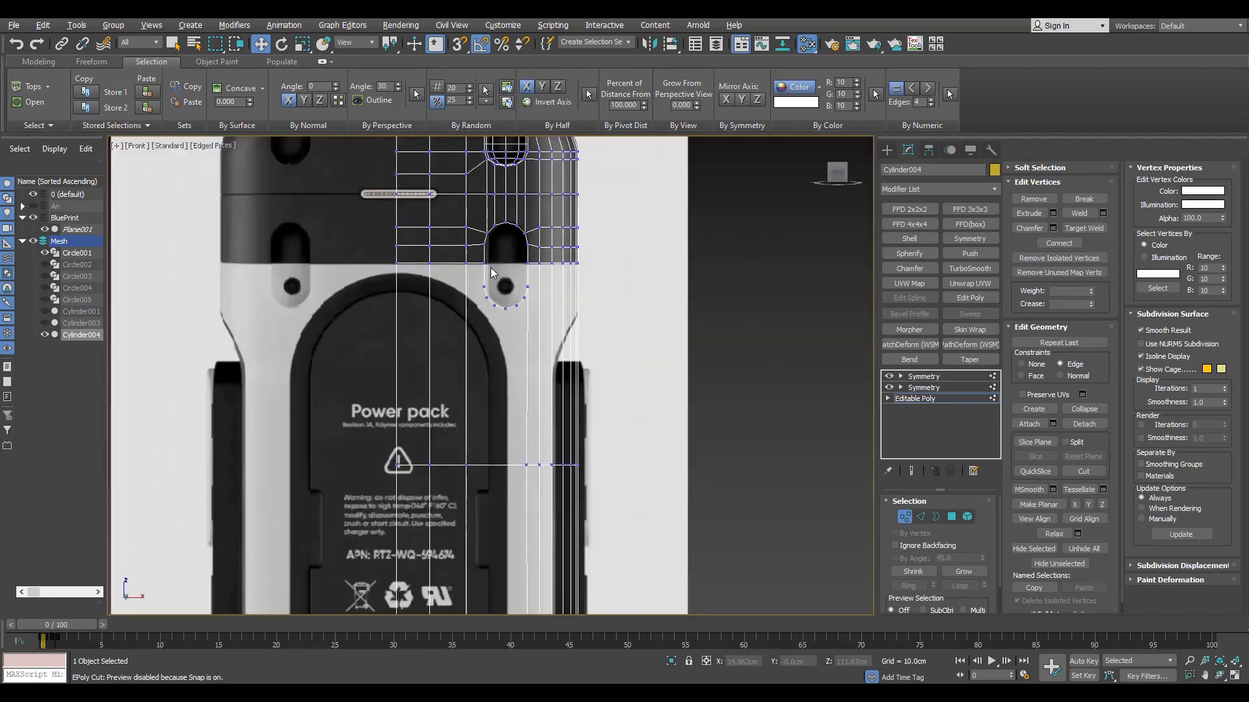
{"action": "scroll", "coordinate": [494, 272], "scroll_direction": "up", "scroll_amount": 4}
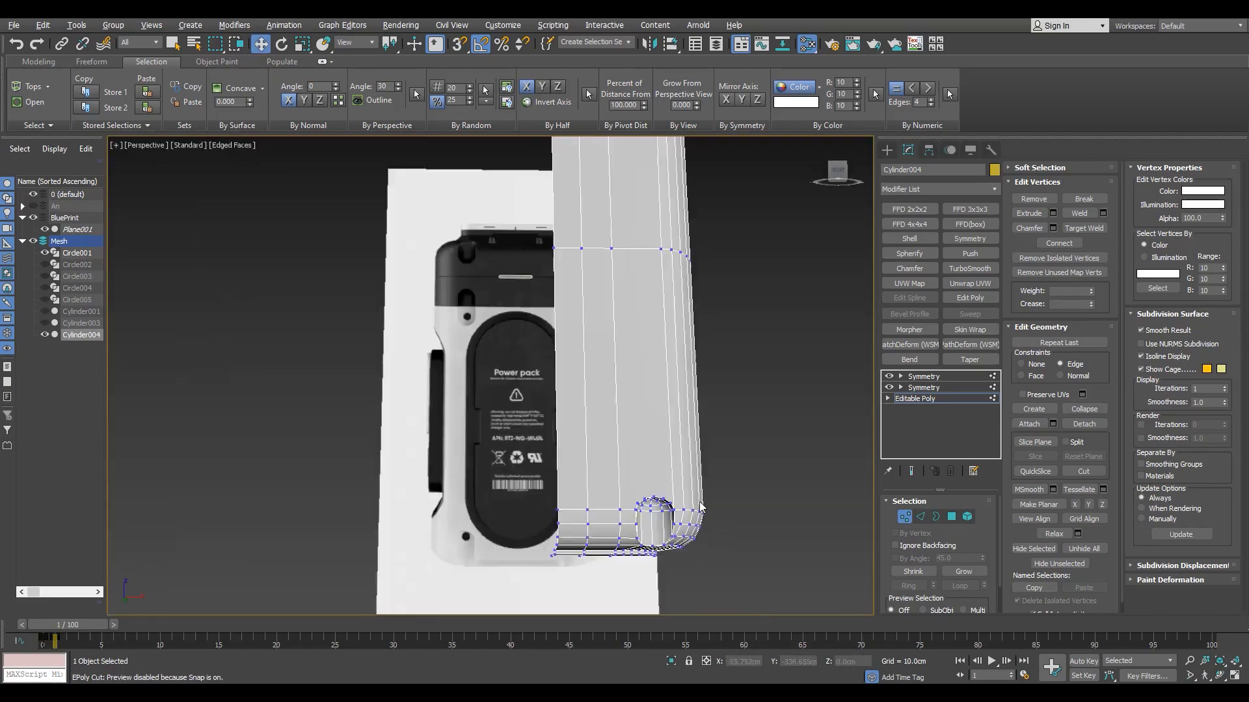
- Select the screw slot's open border and the vertices around its upper arc
{"action": "scroll", "coordinate": [635, 367], "scroll_direction": "up", "scroll_amount": 4}
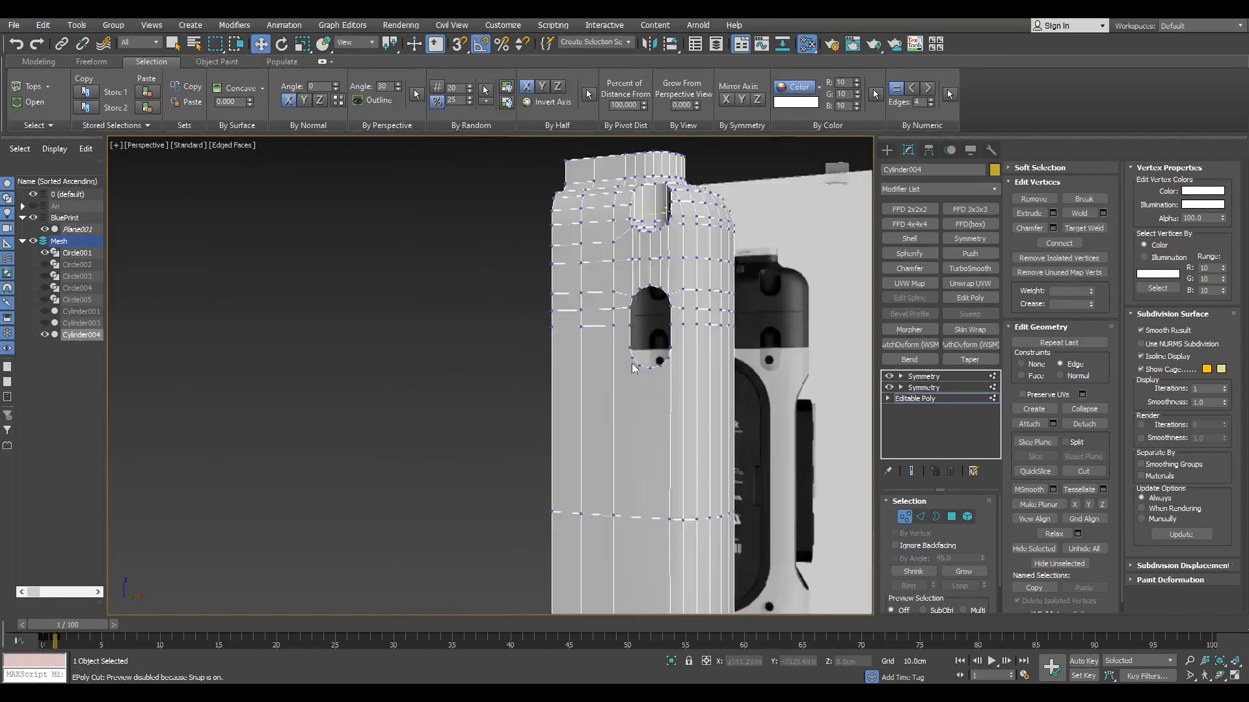
{"action": "middle_click_drag", "start_coordinate": [634, 368], "coordinate": [611, 381], "text": "alt"}
{"action": "scroll", "coordinate": [621, 293], "scroll_direction": "up", "scroll_amount": 4}
{"action": "key", "text": "4"}
{"action": "middle_click_drag", "start_coordinate": [644, 309], "coordinate": [625, 342], "text": "alt"}
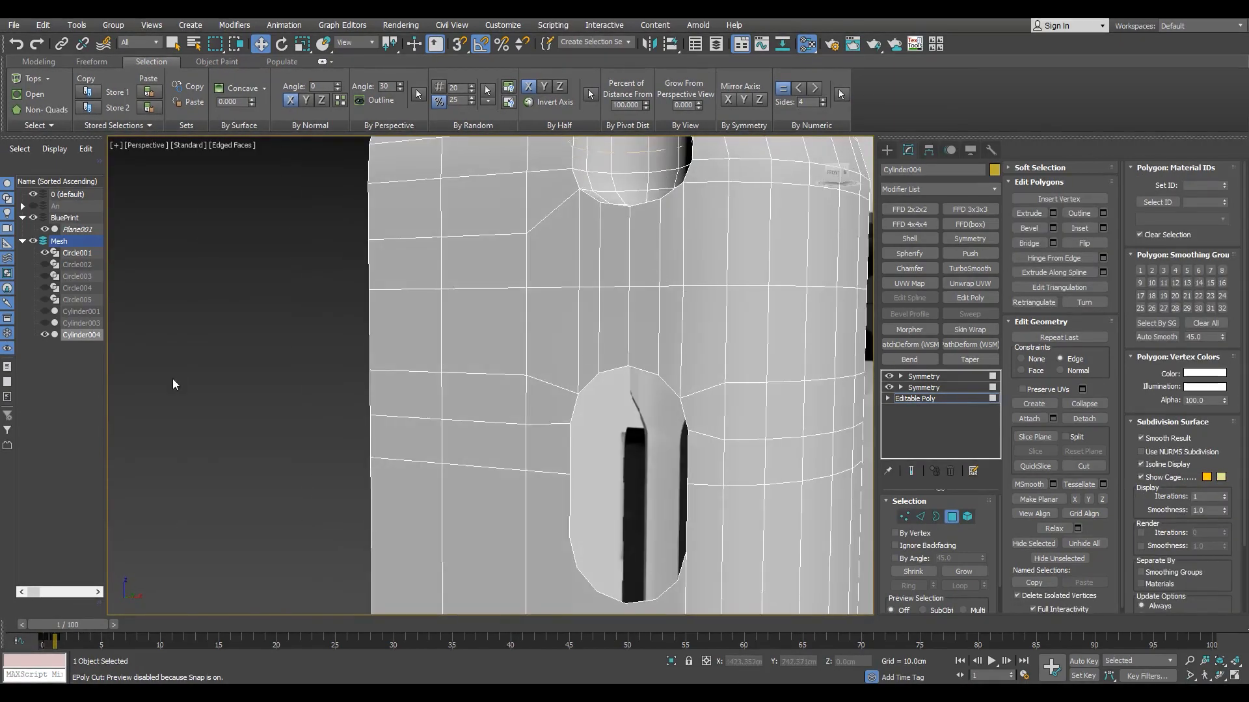
{"action": "key", "text": "2"}
{"action": "mouse_move", "coordinate": [601, 473]}
{"action": "middle_mouse_down"}
{"action": "mouse_move", "coordinate": [589, 414]}
{"action": "mouse_move", "coordinate": [611, 474]}
{"action": "middle_mouse_up"}
{"action": "key", "text": "3"}
{"action": "left_click", "coordinate": [564, 443]}
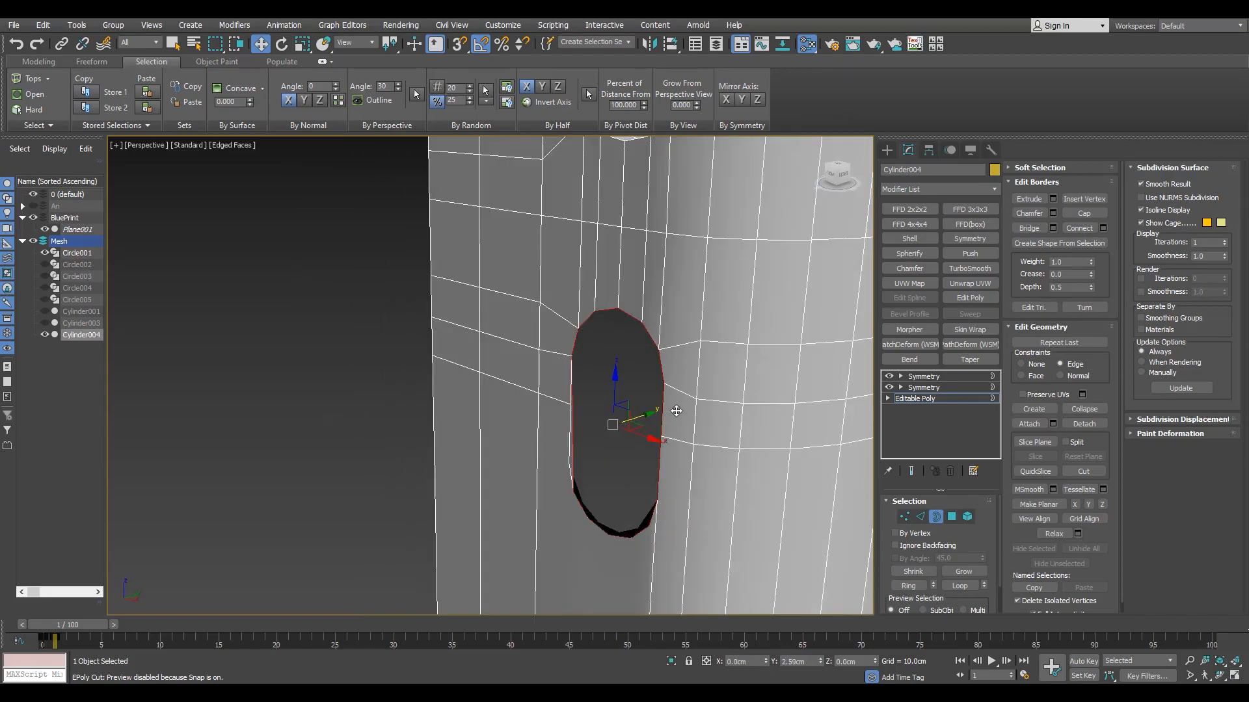
{"action": "middle_click_drag", "start_coordinate": [659, 418], "coordinate": [692, 332], "text": "alt"}
{"action": "key", "text": "1"}
{"action": "key", "text": "F3"}
{"action": "left_click_drag", "start_coordinate": [691, 351], "coordinate": [553, 293]}
{"action": "scroll", "coordinate": [930, 546], "scroll_direction": "down", "scroll_amount": 2}
{"action": "key", "text": "F3"}
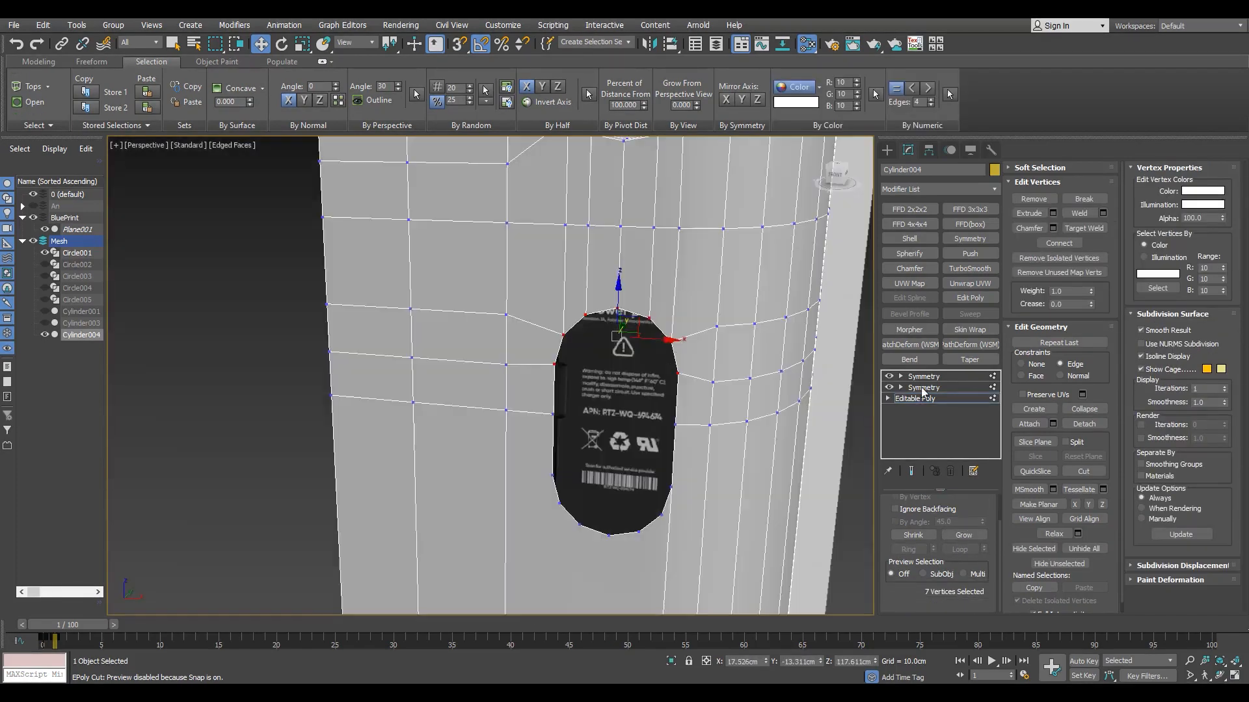
- Try to form the slot's recess by extruding its border inward and scaling the inner edges
{"action": "key", "text": "3"}
{"action": "mouse_move", "coordinate": [715, 397]}
{"action": "middle_mouse_down", "text": "alt"}
{"action": "mouse_move", "coordinate": [625, 417]}
{"action": "mouse_move", "coordinate": [639, 435]}
{"action": "mouse_move", "coordinate": [671, 430]}
{"action": "mouse_move", "coordinate": [640, 399]}
{"action": "middle_mouse_up", "text": "alt"}
{"action": "left_click_drag", "start_coordinate": [640, 399], "coordinate": [630, 394]}
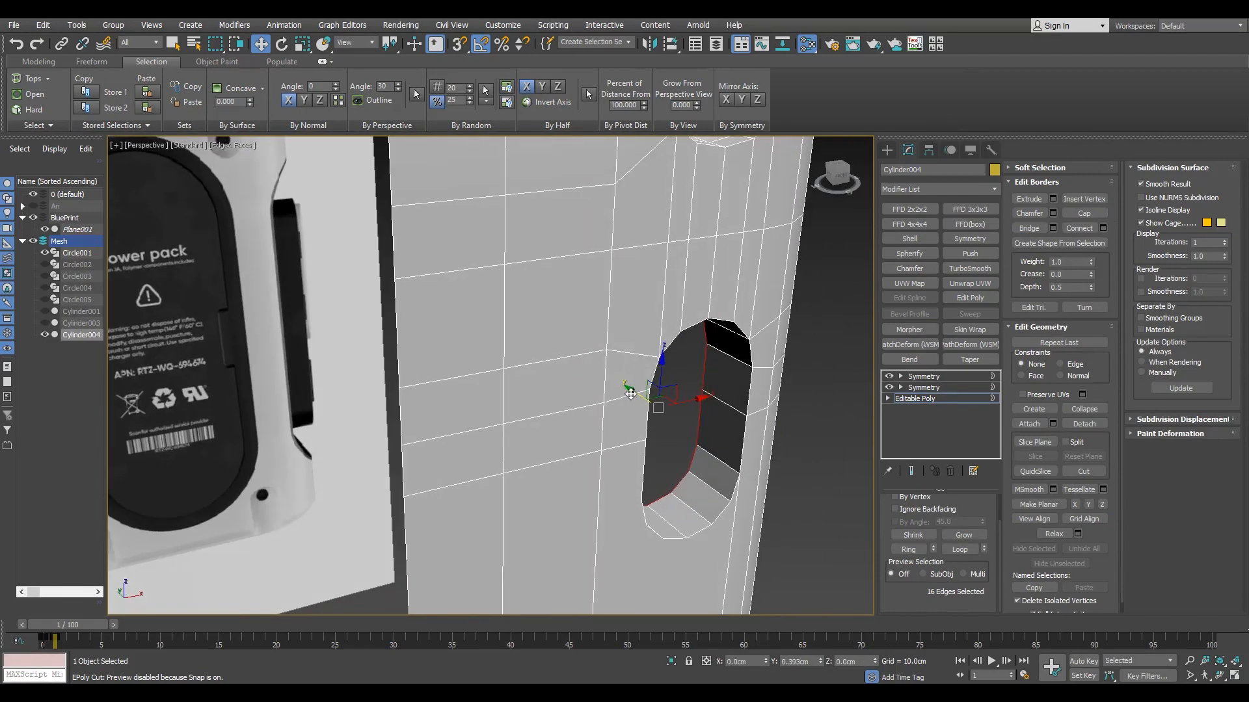
{"action": "middle_click_drag", "start_coordinate": [630, 394], "coordinate": [699, 483], "text": "alt"}
{"action": "key", "text": "r"}
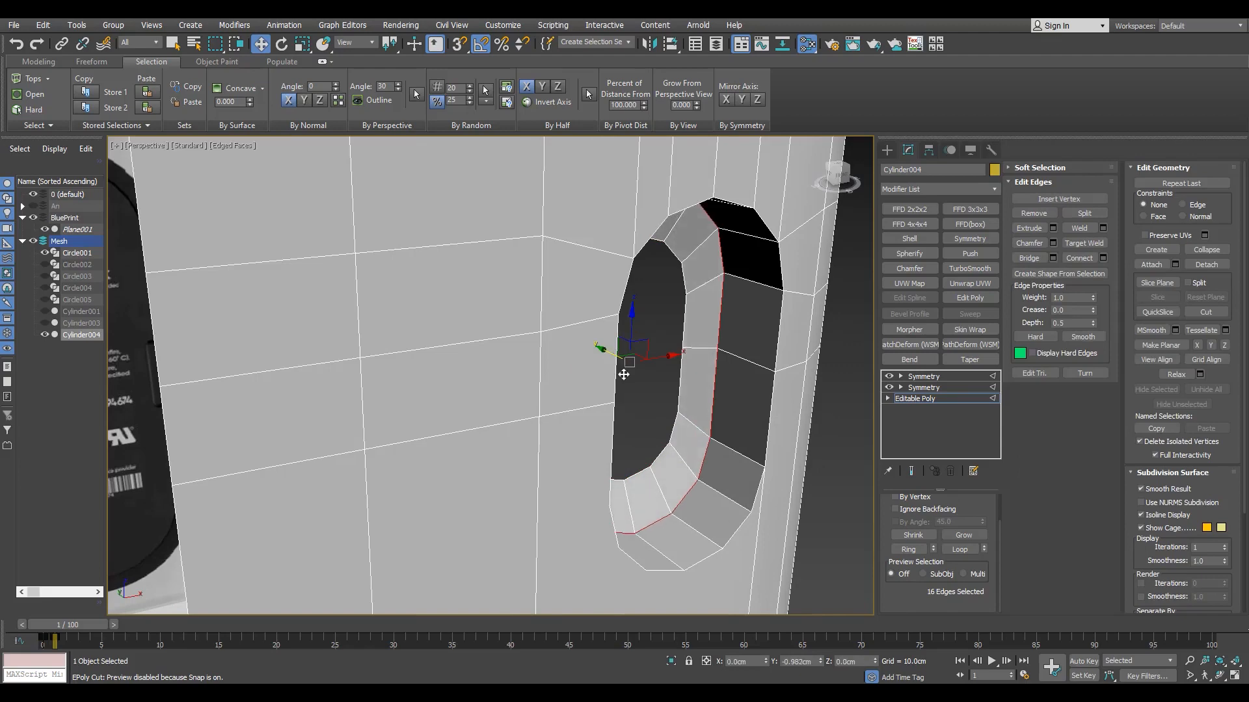
- Try to cap the slot recess's inner opening and connect the cap's lower and upper middle vertices
{"action": "middle_click_drag", "start_coordinate": [623, 375], "coordinate": [692, 502], "text": "alt"}
{"action": "key", "text": "3"}
{"action": "left_click", "coordinate": [651, 491]}
{"action": "key", "text": "alt+p"}
{"action": "key", "text": "1"}
{"action": "left_click", "coordinate": [647, 490]}
{"action": "left_click", "coordinate": [647, 238], "text": "ctrl"}
{"action": "key", "text": "ctrl+shift+e"}
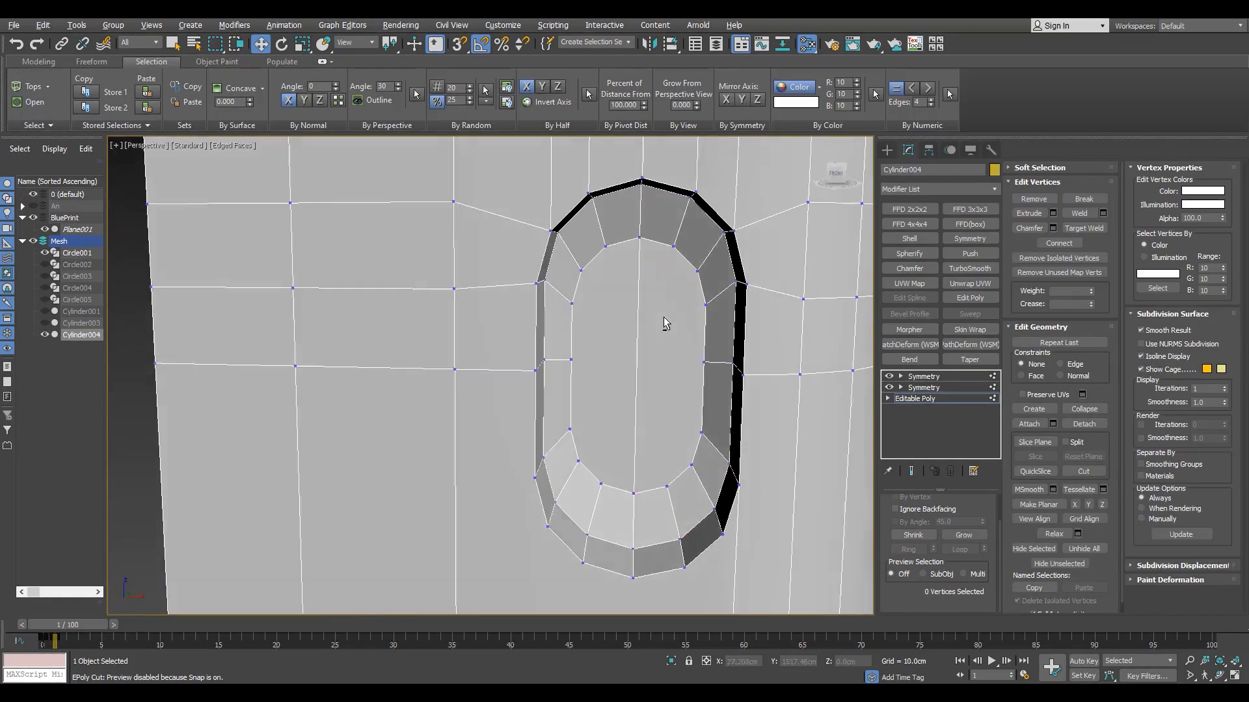
{"action": "middle_click_drag", "start_coordinate": [663, 317], "coordinate": [662, 320], "text": "alt"}
{"action": "key", "text": "alt+c"}
- Detach a copy of the upper corner recess's rounded end as a separate object and centre its pivot
{"action": "middle_click_drag", "start_coordinate": [649, 462], "coordinate": [666, 305], "text": "alt"}
{"action": "scroll", "coordinate": [644, 455], "scroll_direction": "down", "scroll_amount": 5}
{"action": "scroll", "coordinate": [668, 284], "scroll_direction": "up", "scroll_amount": 7}
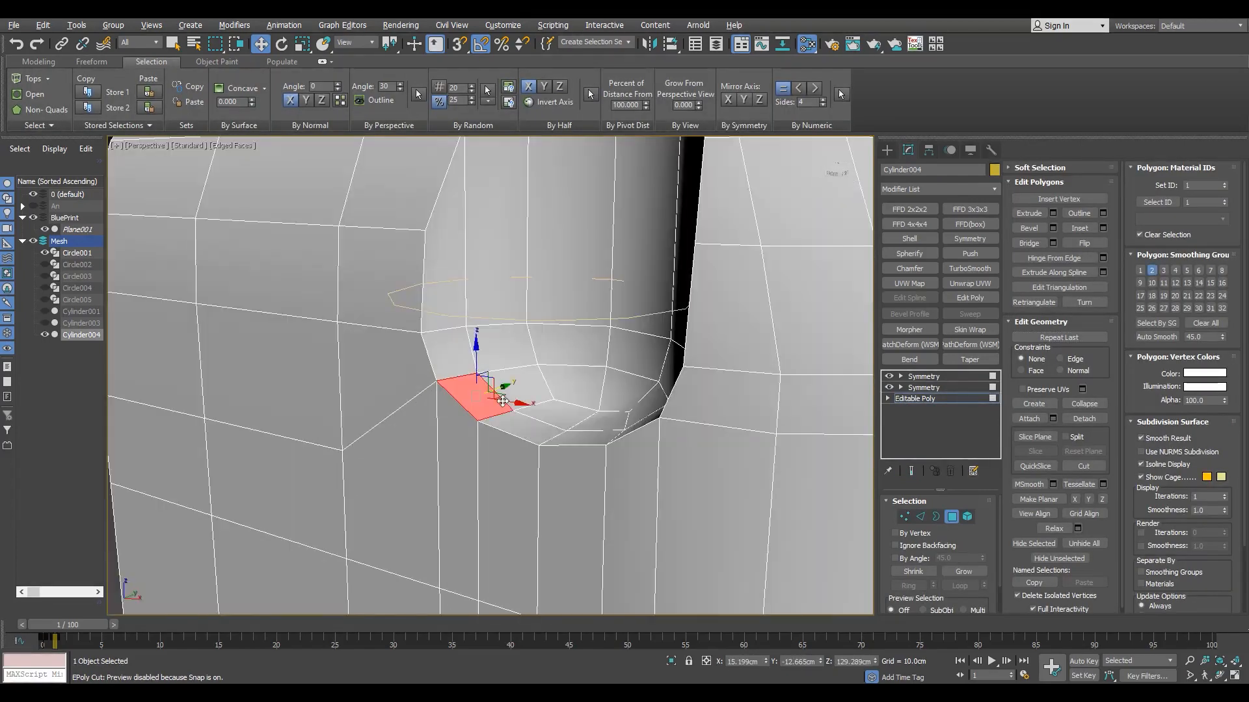
{"action": "middle_click_drag", "start_coordinate": [610, 423], "coordinate": [693, 408], "text": "alt"}
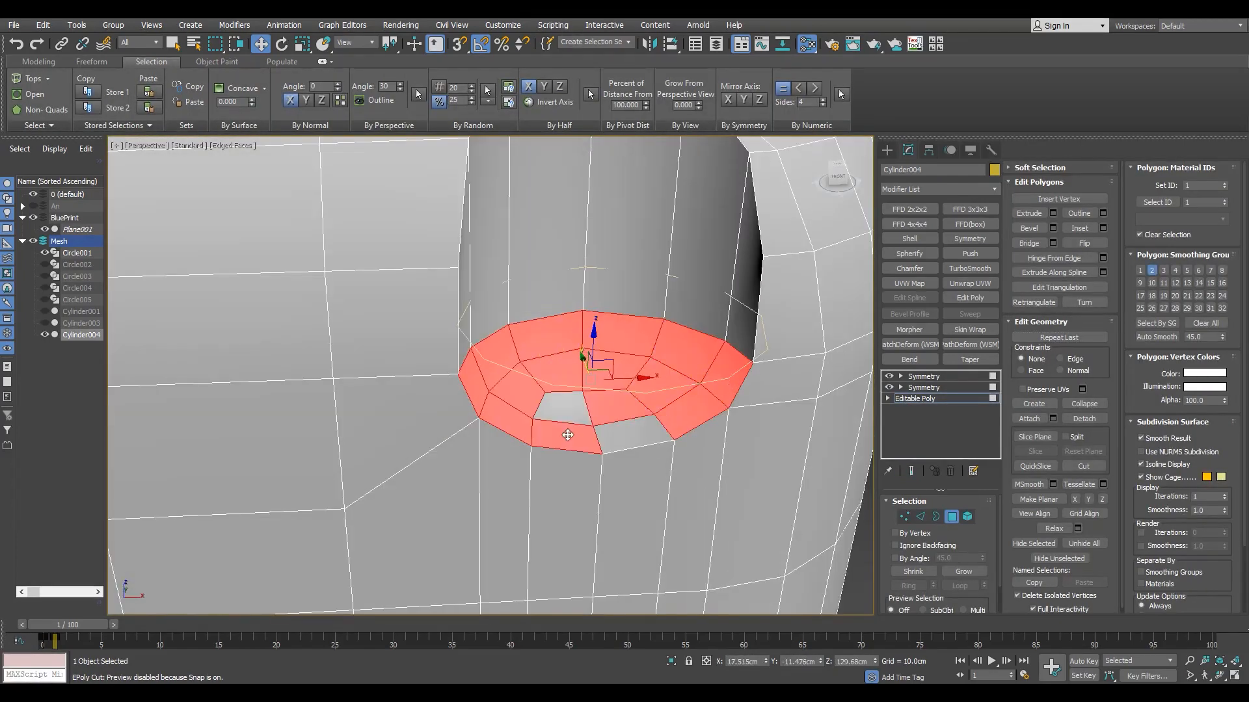
{"action": "left_click", "coordinate": [668, 360]}
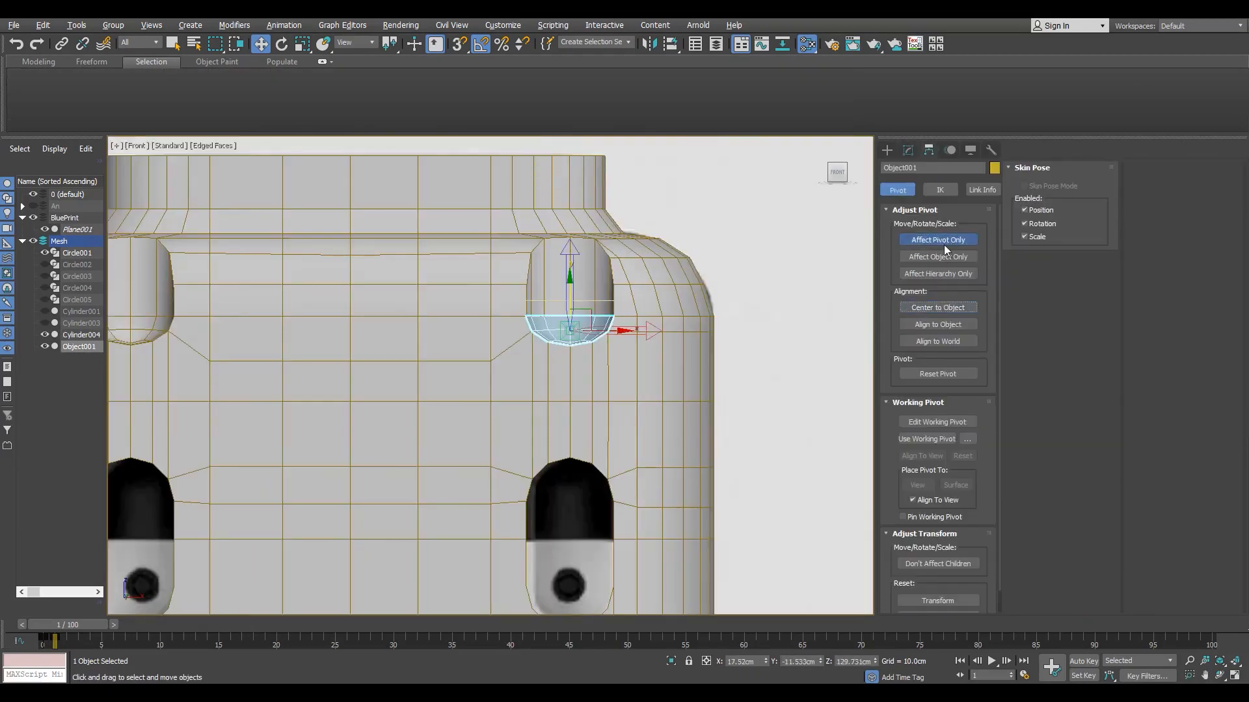
{"action": "left_click", "coordinate": [944, 245]}
- Move the detached dome down and align its rim with the lower end of the screw slot
{"action": "scroll", "coordinate": [544, 312], "scroll_direction": "down", "scroll_amount": 4}
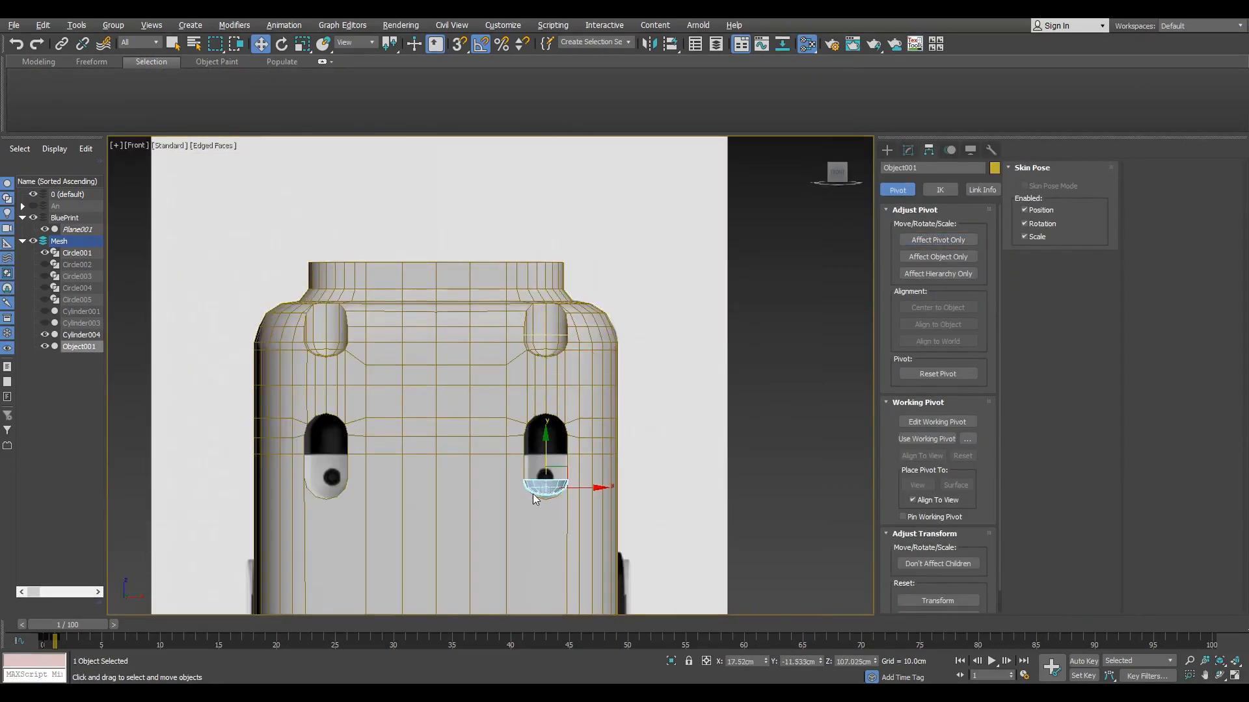
{"action": "scroll", "coordinate": [533, 498], "scroll_direction": "up", "scroll_amount": 6}
{"action": "key", "text": "s"}
{"action": "scroll", "coordinate": [618, 538], "scroll_direction": "up", "scroll_amount": 3}
{"action": "scroll", "coordinate": [618, 538], "scroll_direction": "down", "scroll_amount": 4}
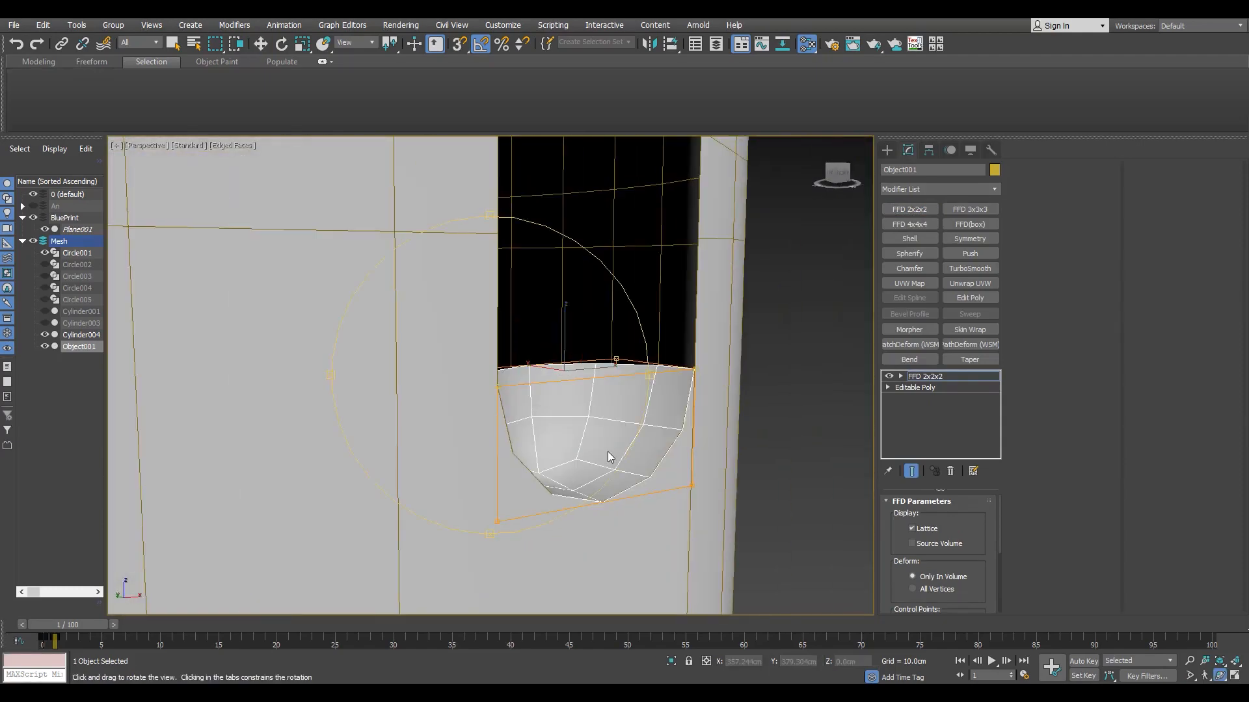
{"action": "key", "text": "ctrl+z"}
{"action": "mouse_move", "coordinate": [607, 451]}
{"action": "middle_mouse_down", "text": "alt"}
{"action": "mouse_move", "coordinate": [629, 480]}
{"action": "mouse_move", "coordinate": [592, 472]}
{"action": "middle_mouse_up", "text": "alt"}
{"action": "key", "text": "alt+w"}
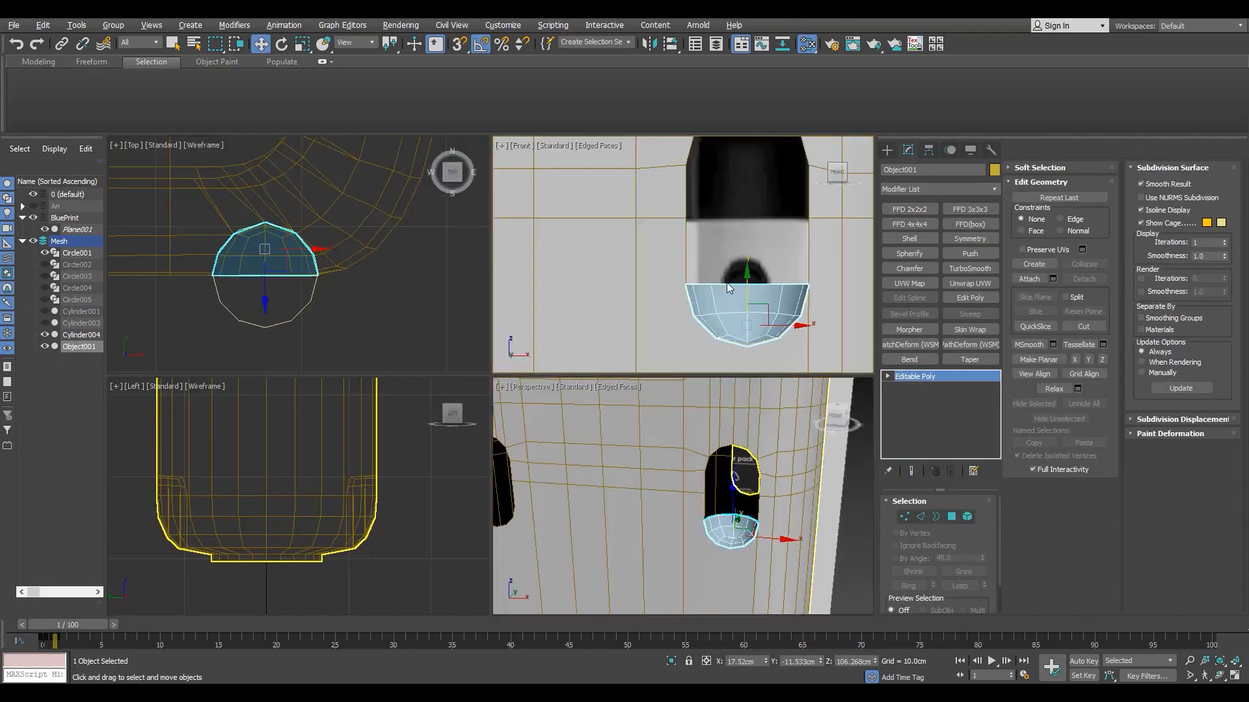
- Copy the dome upward within the slot and mirror the copy on the Y axis without cloning
{"action": "middle_click", "coordinate": [727, 282]}
{"action": "key", "text": "alt+w"}
{"action": "left_click_drag", "start_coordinate": [651, 403], "coordinate": [749, 287], "text": "shift"}
{"action": "key", "text": "Return"}
{"action": "left_click", "coordinate": [649, 44]}
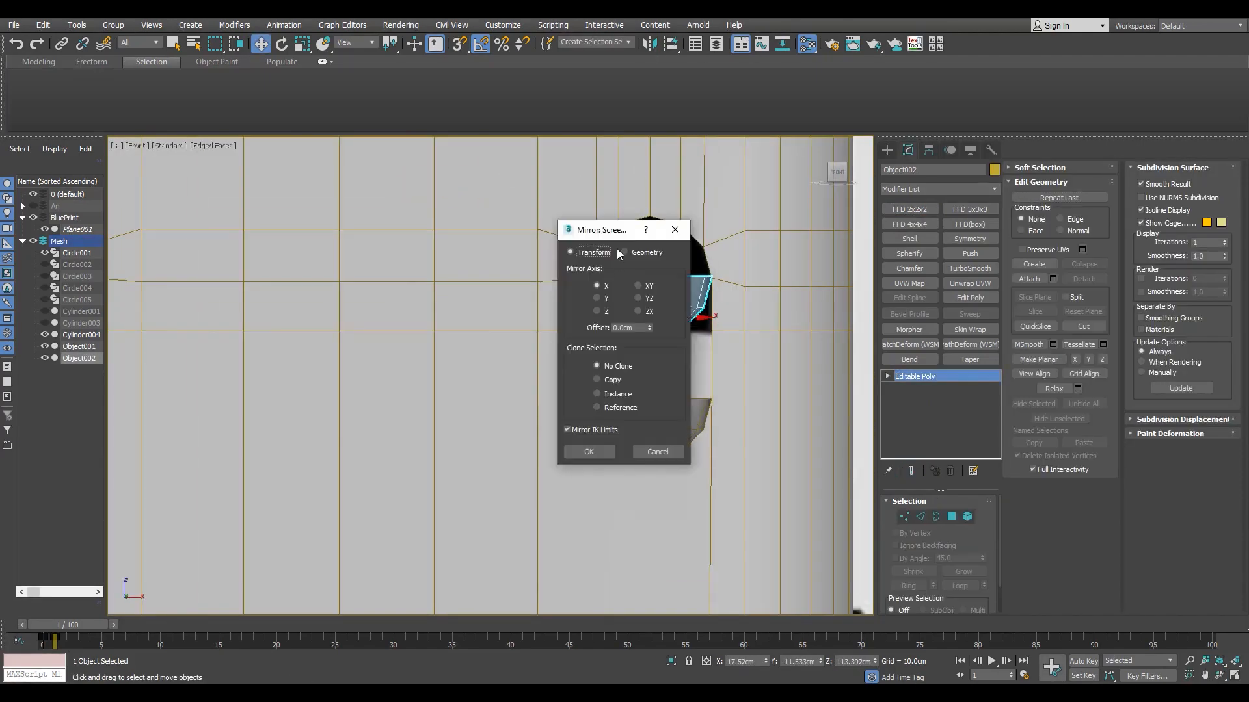
{"action": "left_click_drag", "start_coordinate": [617, 229], "coordinate": [905, 215]}
{"action": "left_click", "coordinate": [889, 284]}
{"action": "left_click", "coordinate": [887, 435]}
- Snap the mirrored dome to the body vertices at the slot's upper arc and reset its transform
{"action": "scroll", "coordinate": [650, 357], "scroll_direction": "up", "scroll_amount": 2}
{"action": "key", "text": "s"}
{"action": "left_click_drag", "start_coordinate": [650, 360], "coordinate": [564, 248]}
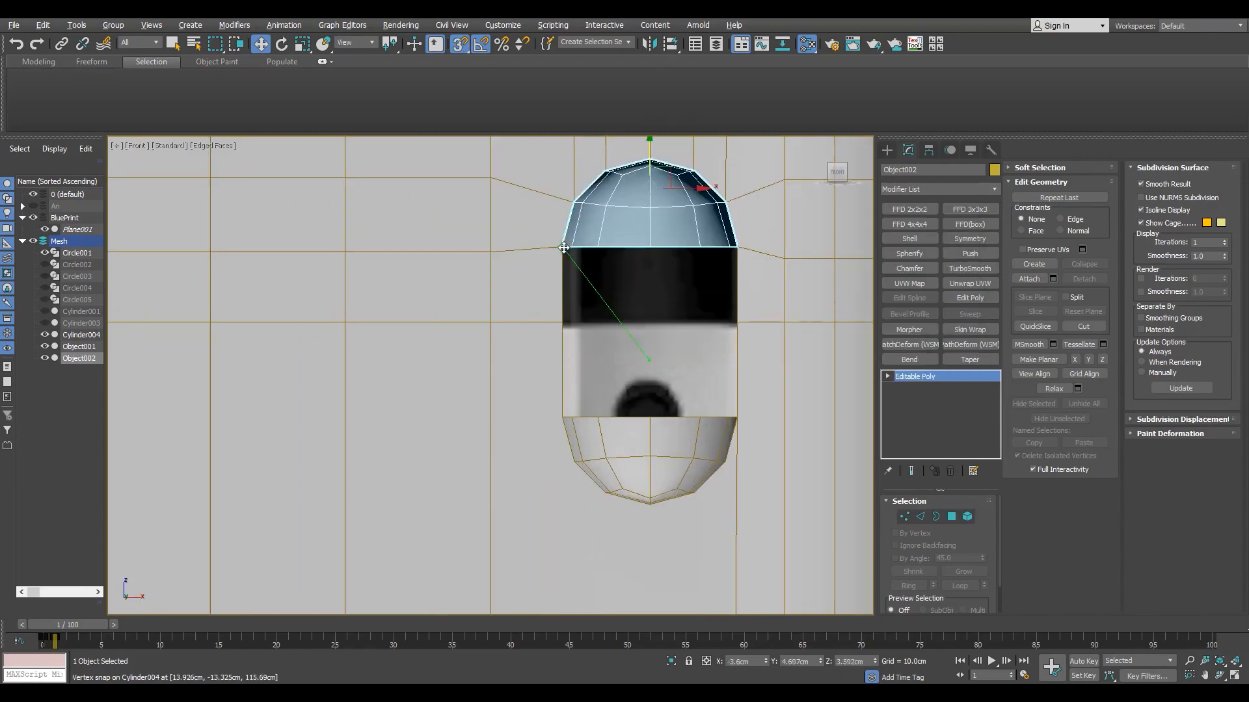
{"action": "key", "text": "s"}
{"action": "left_click", "coordinate": [991, 150]}
{"action": "left_click", "coordinate": [942, 387]}
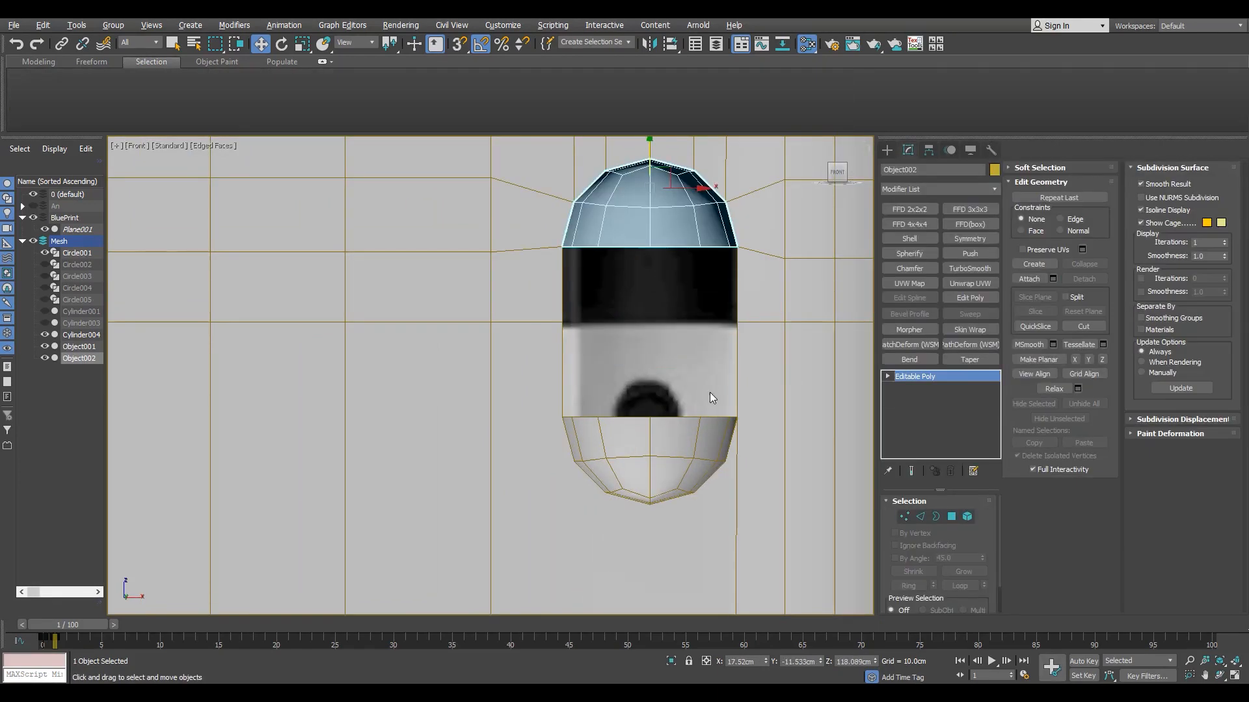
- Attach the lower dome to the upper one and bridge their facing open edges into one capsule-shaped recess
{"action": "left_click", "coordinate": [679, 439]}
{"action": "key", "text": "w"}
{"action": "key", "text": "p"}
{"action": "scroll", "coordinate": [634, 430], "scroll_direction": "up", "scroll_amount": 2}
{"action": "key", "text": "2"}
{"action": "middle_click_drag", "start_coordinate": [708, 497], "coordinate": [580, 459], "text": "alt"}
{"action": "double_click", "coordinate": [630, 416]}
{"action": "left_click", "coordinate": [1025, 261]}
- Add a horizontal edge loop across the capsule and snap it level with the body's nearest edge row
{"action": "key", "text": "alt+w"}
{"action": "middle_click", "coordinate": [789, 260]}
{"action": "key", "text": "alt+w"}
{"action": "left_click", "coordinate": [914, 376]}
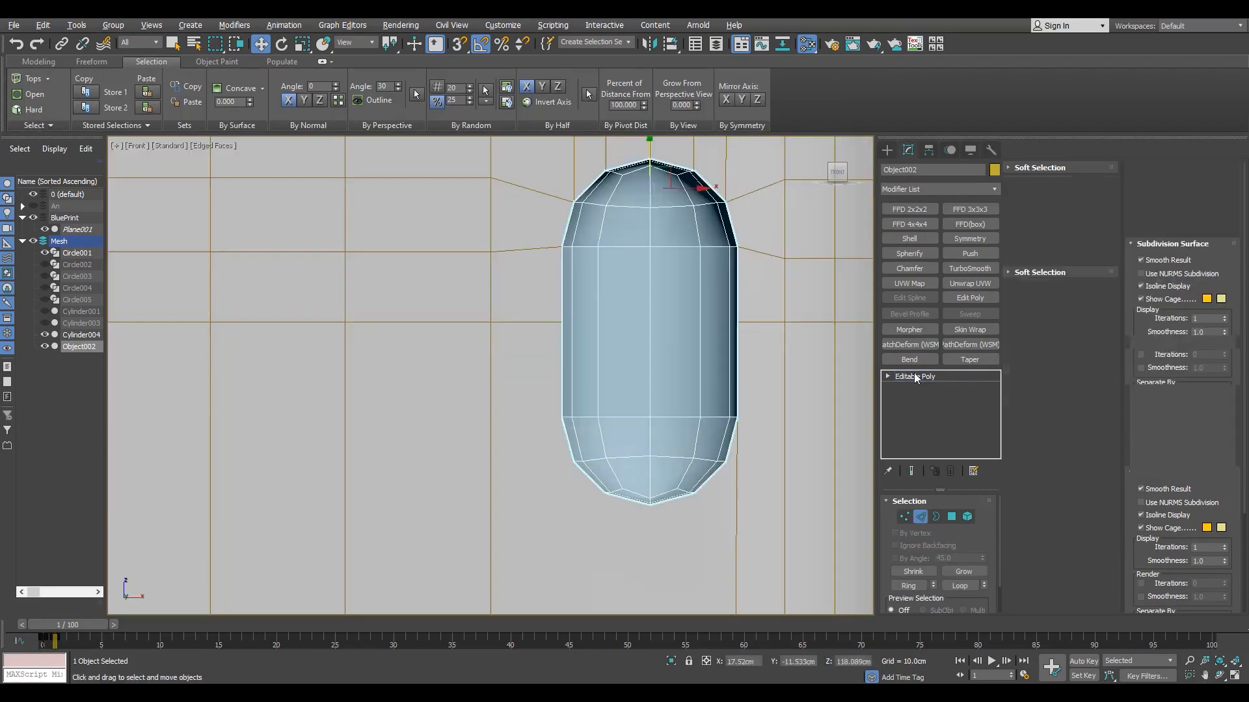
{"action": "key", "text": "2"}
{"action": "scroll", "coordinate": [558, 341], "scroll_direction": "down", "scroll_amount": 5}
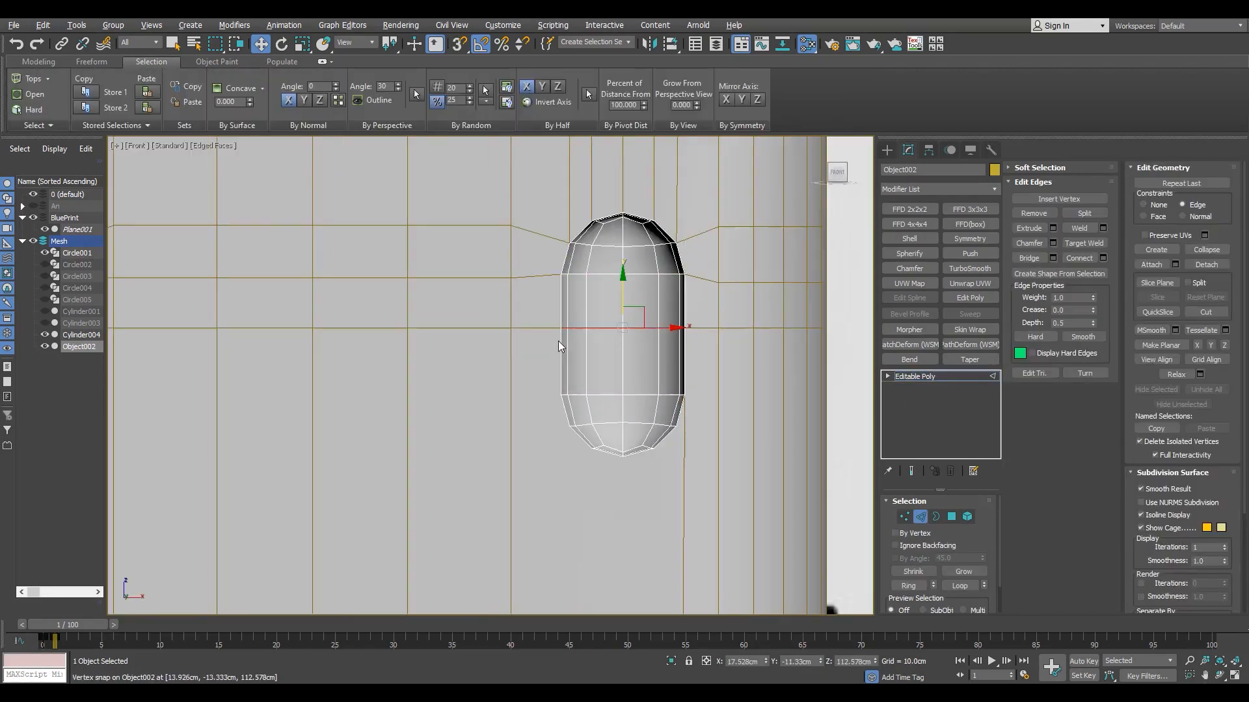
- Attach the capsule-shaped recess to the base mesh of the power pack body
{"action": "key", "text": "alt+w"}
{"action": "middle_click", "coordinate": [740, 492]}
{"action": "key", "text": "alt+w"}
{"action": "key", "text": "2"}
{"action": "scroll", "coordinate": [642, 458], "scroll_direction": "down", "scroll_amount": 5}
{"action": "left_click", "coordinate": [645, 461]}
{"action": "left_click", "coordinate": [911, 400]}
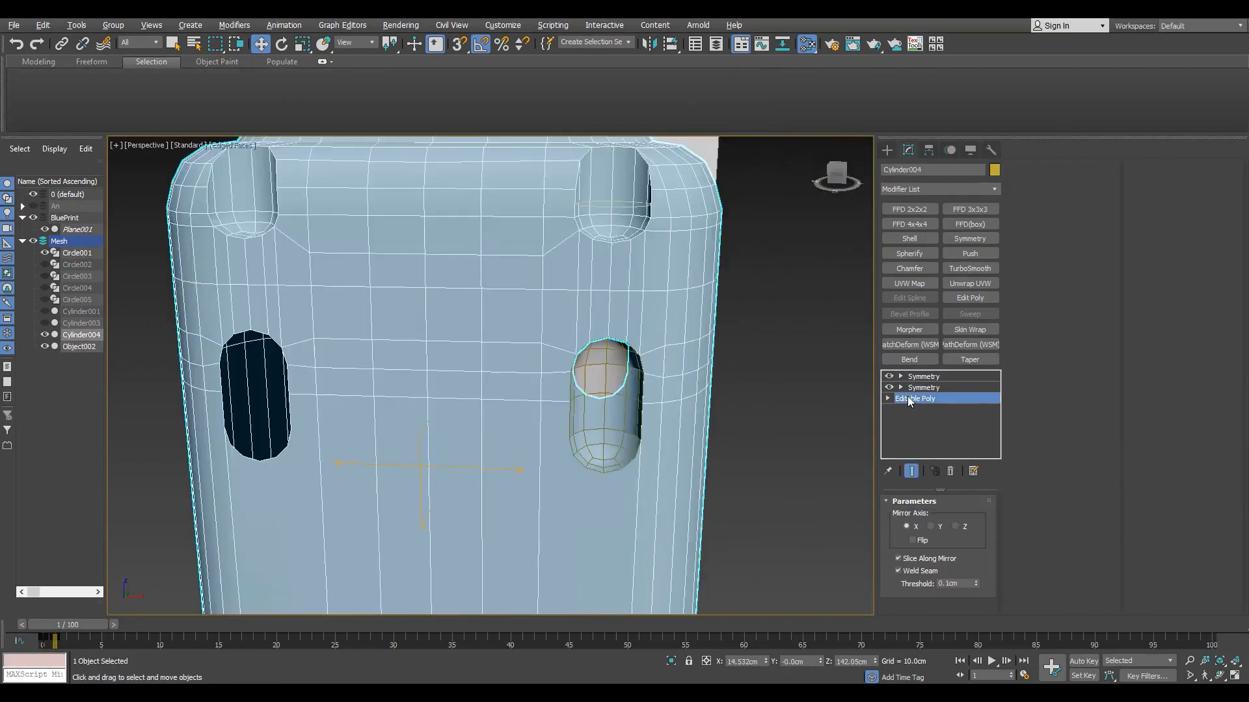
{"action": "middle_click_drag", "start_coordinate": [702, 417], "coordinate": [640, 417], "text": "alt"}
{"action": "left_click", "coordinate": [1029, 279]}
{"action": "left_click", "coordinate": [626, 409]}
- Select the vertices along the slot's borders, weld the recess to the body and check the remaining open borders
{"action": "scroll", "coordinate": [661, 411], "scroll_direction": "up", "scroll_amount": 5}
{"action": "key", "text": "3"}
{"action": "key", "text": "ctrl+a"}
{"action": "left_click", "coordinate": [691, 380]}
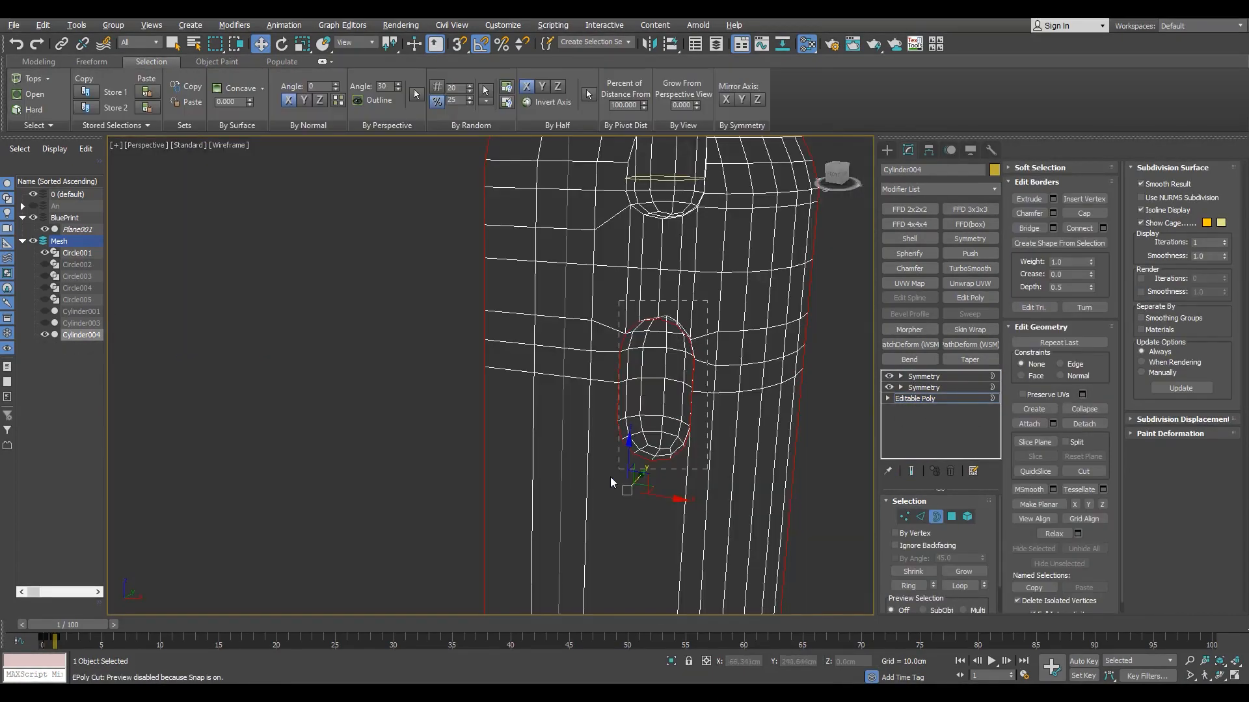
{"action": "left_click", "coordinate": [903, 517]}
{"action": "scroll", "coordinate": [673, 447], "scroll_direction": "up", "scroll_amount": 10}
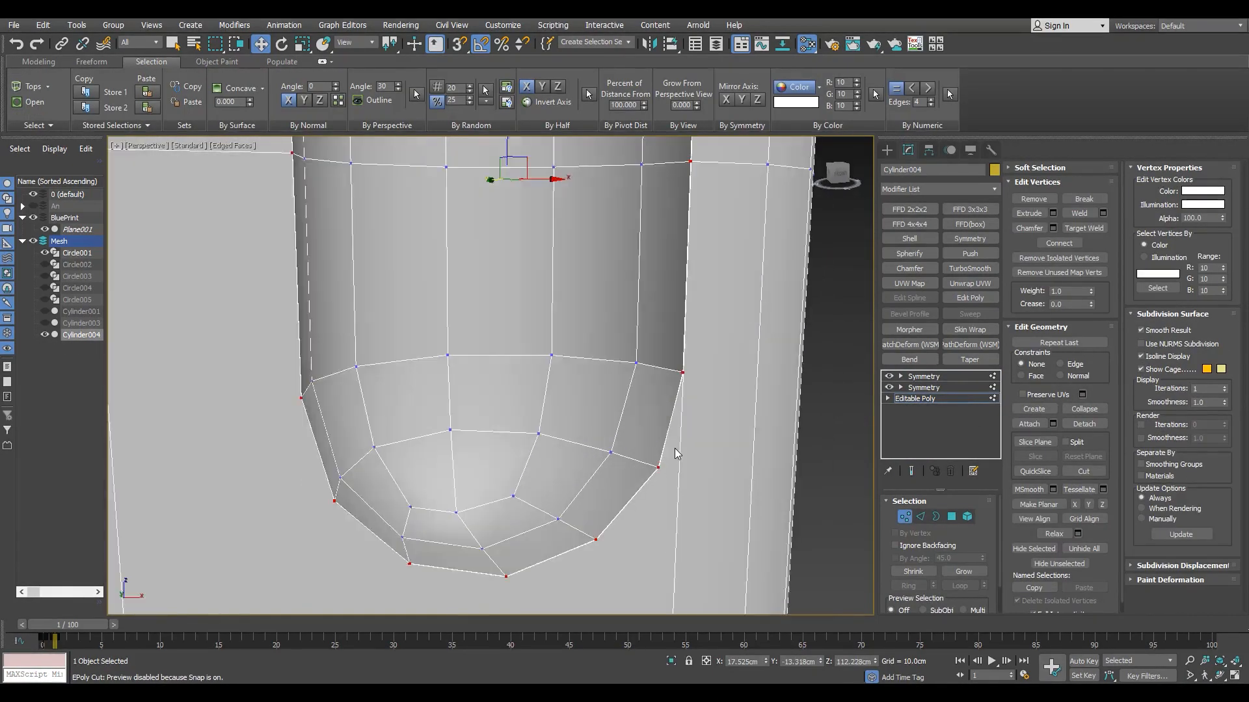
{"action": "left_click", "coordinate": [497, 427]}
{"action": "key", "text": "3"}
{"action": "key", "text": "ctrl+a"}
{"action": "scroll", "coordinate": [712, 416], "scroll_direction": "down", "scroll_amount": 8}
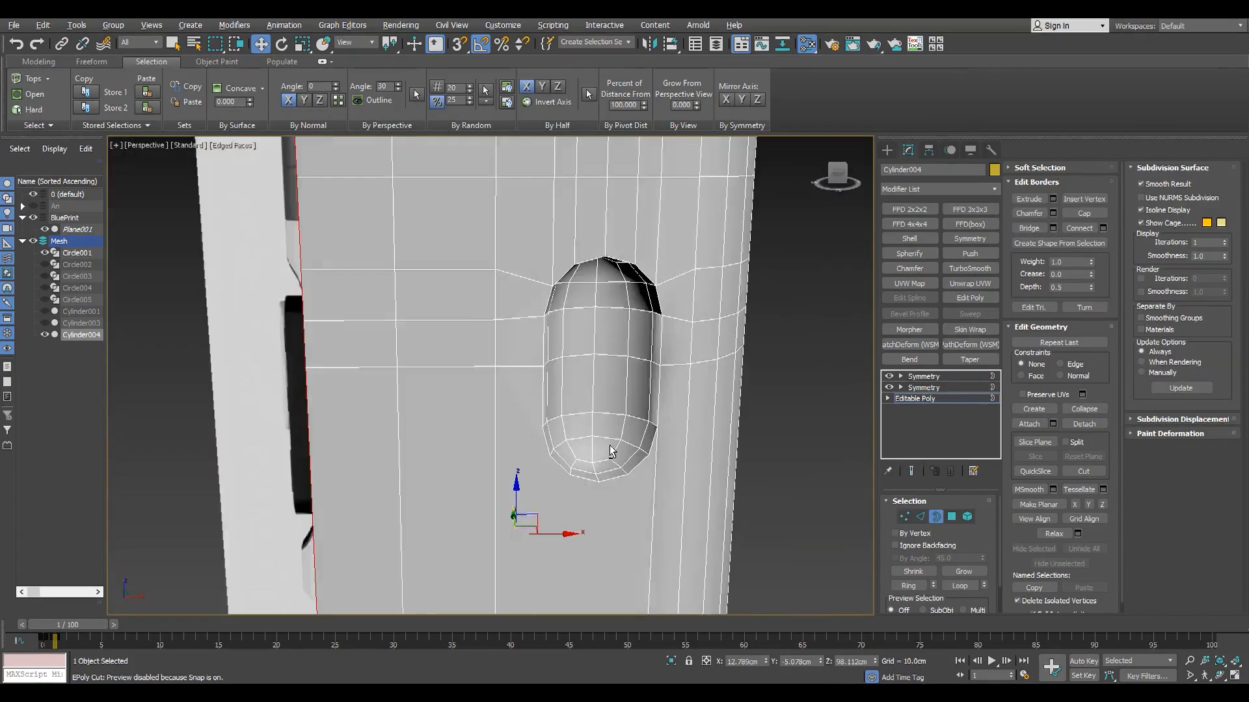
- Auto-smooth the body's polygons with a threshold of 45
{"action": "middle_click_drag", "start_coordinate": [611, 452], "coordinate": [559, 438], "text": "alt"}
{"action": "key", "text": "4"}
{"action": "left_click", "coordinate": [1151, 342]}
{"action": "left_click", "coordinate": [794, 374]}
- Examine the recess shading with and without edges, and review the full mirrored body from the front
{"action": "key", "text": "F4"}
{"action": "scroll", "coordinate": [650, 382], "scroll_direction": "down", "scroll_amount": 6}
{"action": "scroll", "coordinate": [618, 404], "scroll_direction": "up", "scroll_amount": 4}
{"action": "key", "text": "F4"}
{"action": "middle_click_drag", "start_coordinate": [622, 403], "coordinate": [583, 390], "text": "alt"}
{"action": "key", "text": "f"}
{"action": "left_click", "coordinate": [915, 398]}
{"action": "left_click", "coordinate": [923, 376]}
{"action": "scroll", "coordinate": [544, 323], "scroll_direction": "down", "scroll_amount": 5}
{"action": "left_click", "coordinate": [624, 422]}
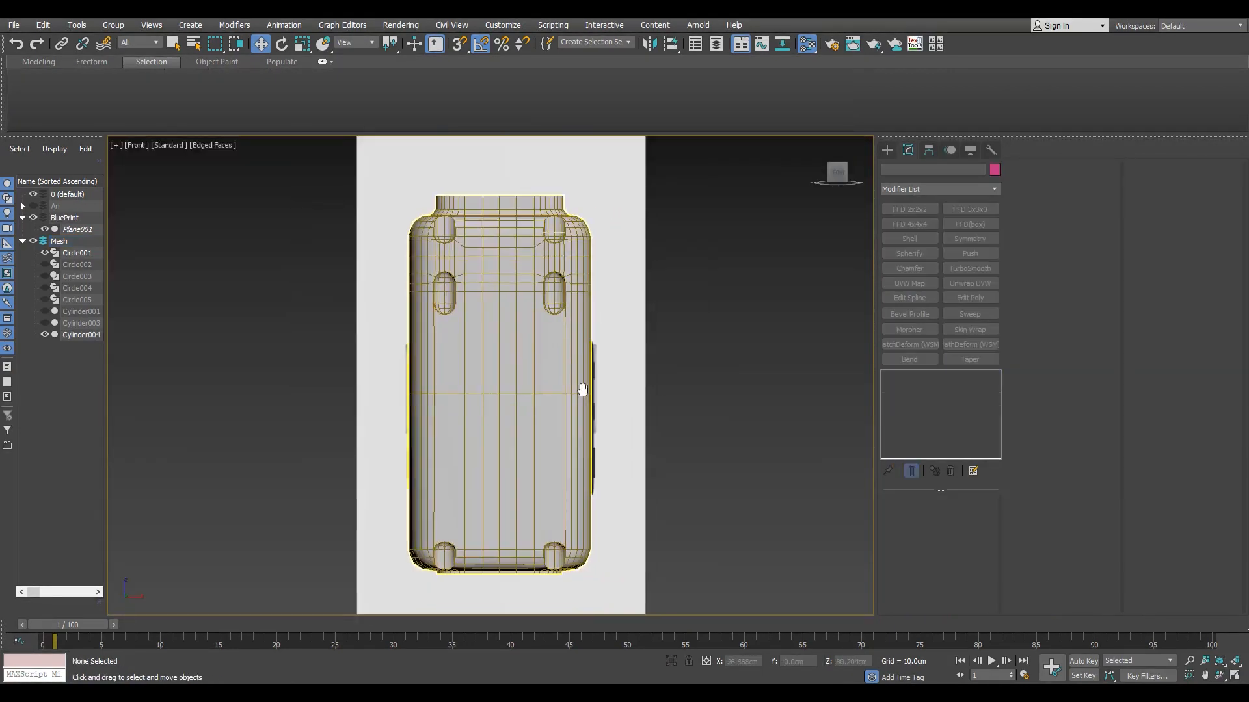
- Raise the dome vertices of the lower corner recess to match the recess outline on the blueprint
{"action": "scroll", "coordinate": [441, 413], "scroll_direction": "up", "scroll_amount": 5}
{"action": "left_click", "coordinate": [440, 412]}
{"action": "scroll", "coordinate": [384, 416], "scroll_direction": "up", "scroll_amount": 3}
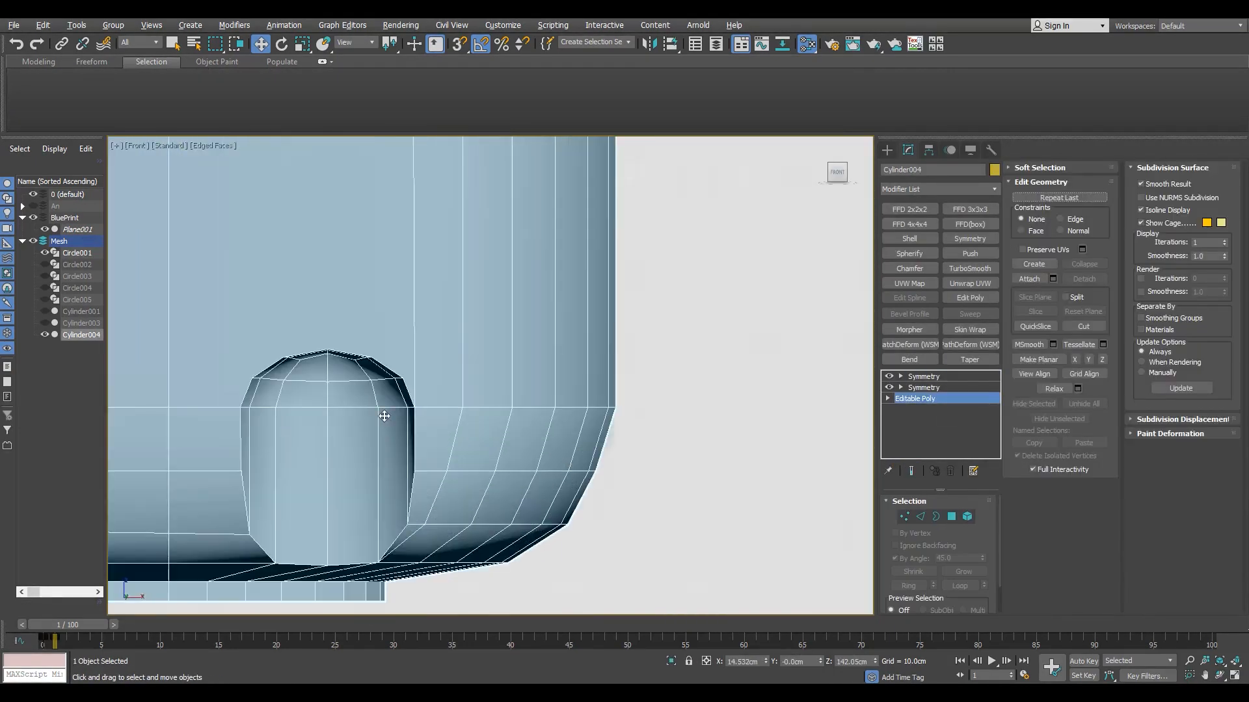
{"action": "key", "text": "1"}
{"action": "left_click_drag", "start_coordinate": [224, 323], "coordinate": [418, 409]}
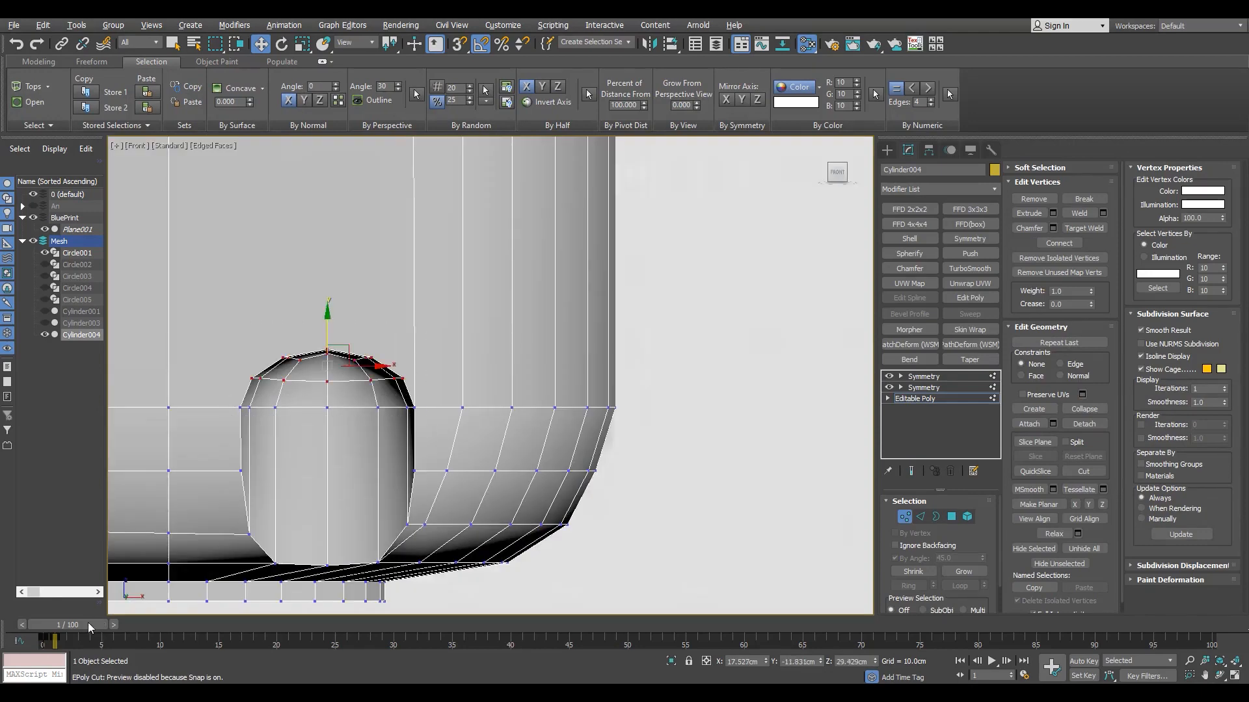
{"action": "left_click_drag", "start_coordinate": [88, 628], "coordinate": [76, 628]}
{"action": "left_click_drag", "start_coordinate": [328, 319], "coordinate": [329, 315]}
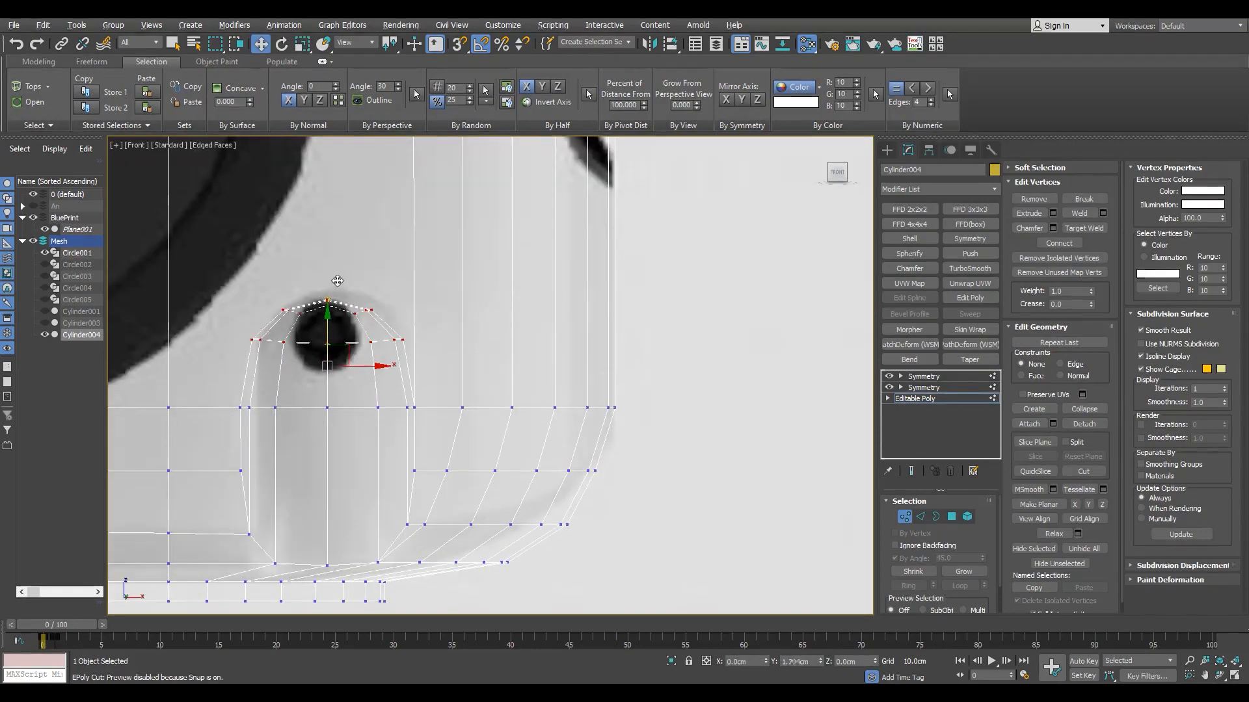
{"action": "left_click_drag", "start_coordinate": [63, 626], "coordinate": [76, 625]}
- Add a horizontal edge loop inside the lower corner recess just below its dome, leaving out the body's other edges
{"action": "key", "text": "2"}
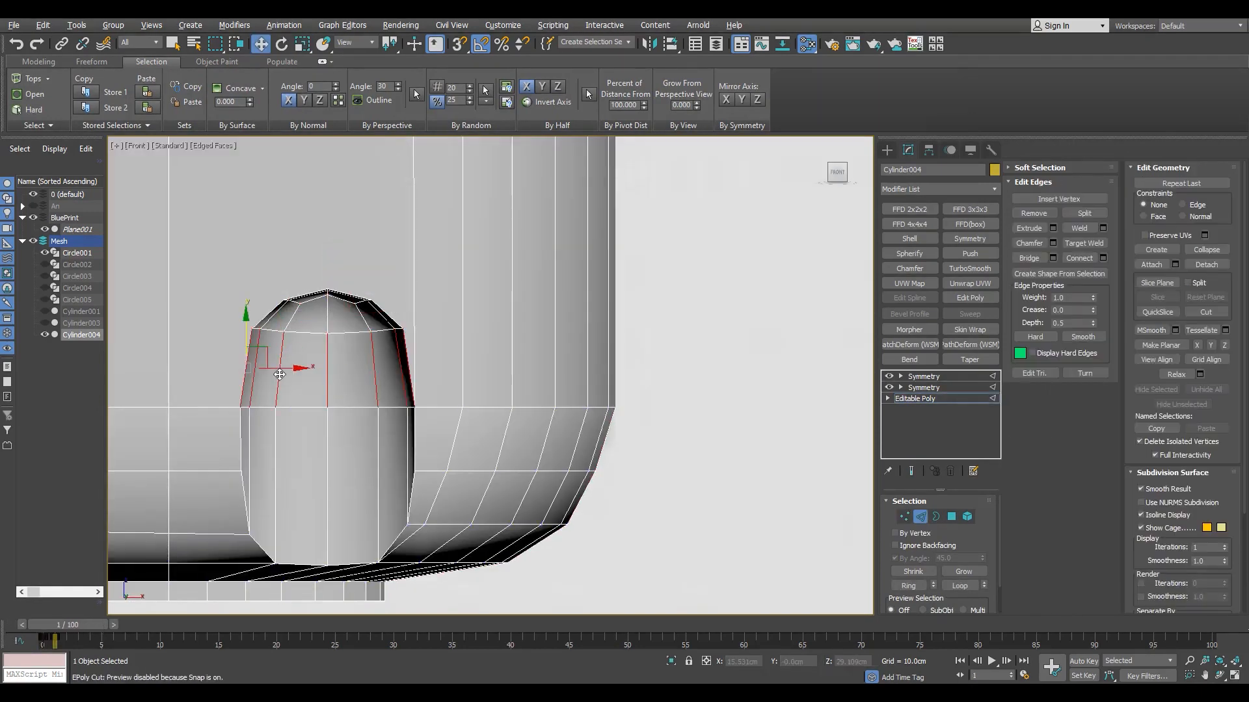
{"action": "scroll", "coordinate": [423, 374], "scroll_direction": "down", "scroll_amount": 4}
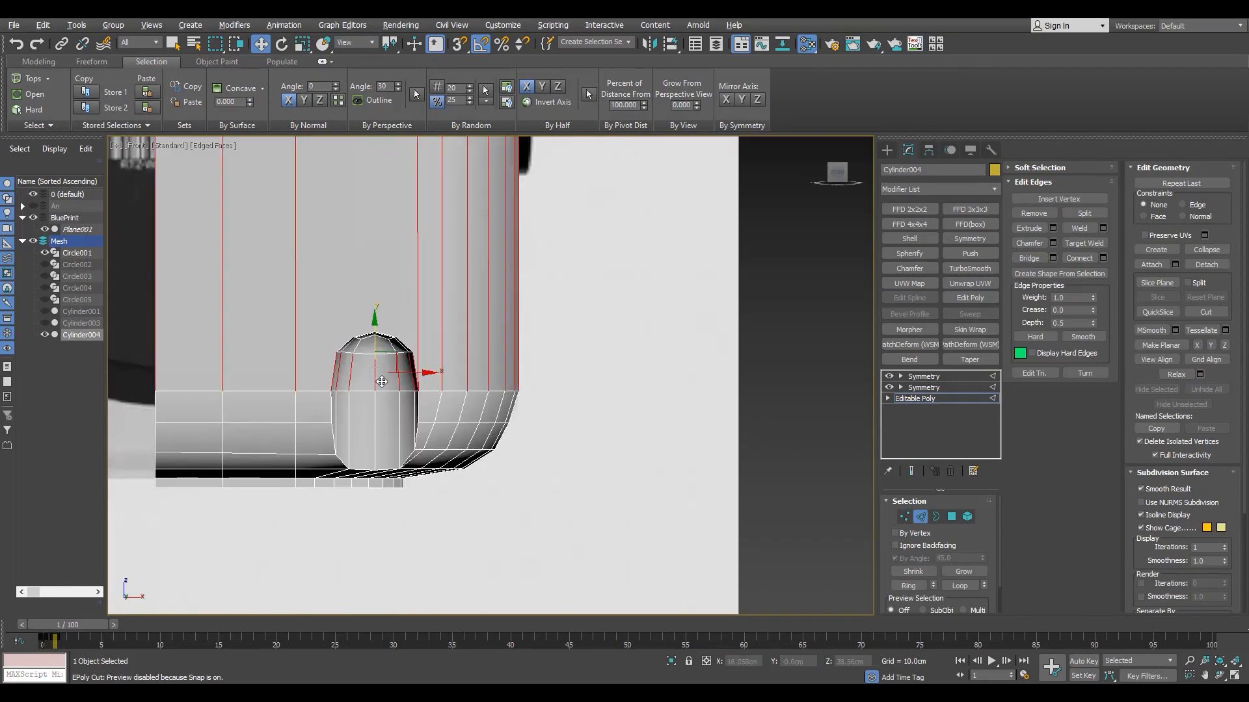
{"action": "scroll", "coordinate": [383, 390], "scroll_direction": "down", "scroll_amount": 5}
{"action": "left_click_drag", "start_coordinate": [575, 270], "coordinate": [306, 384], "text": "alt"}
{"action": "scroll", "coordinate": [308, 398], "scroll_direction": "up", "scroll_amount": 5}
{"action": "scroll", "coordinate": [541, 453], "scroll_direction": "up", "scroll_amount": 3}
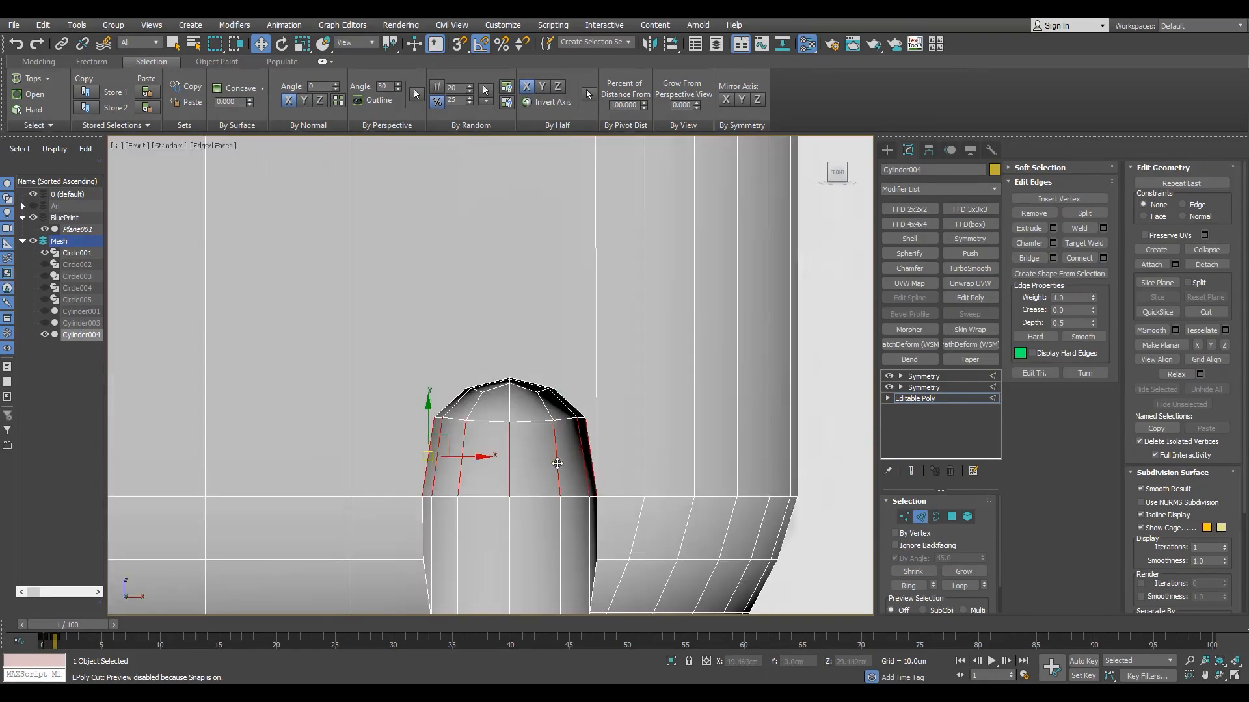
- Connect the top vertex of the lower recess's arc to a vertex on the body's middle edge row
{"action": "key", "text": "1"}
{"action": "scroll", "coordinate": [514, 376], "scroll_direction": "up", "scroll_amount": 3}
{"action": "left_click", "coordinate": [505, 382]}
{"action": "scroll", "coordinate": [553, 410], "scroll_direction": "down", "scroll_amount": 9}
{"action": "scroll", "coordinate": [551, 234], "scroll_direction": "up", "scroll_amount": 3}
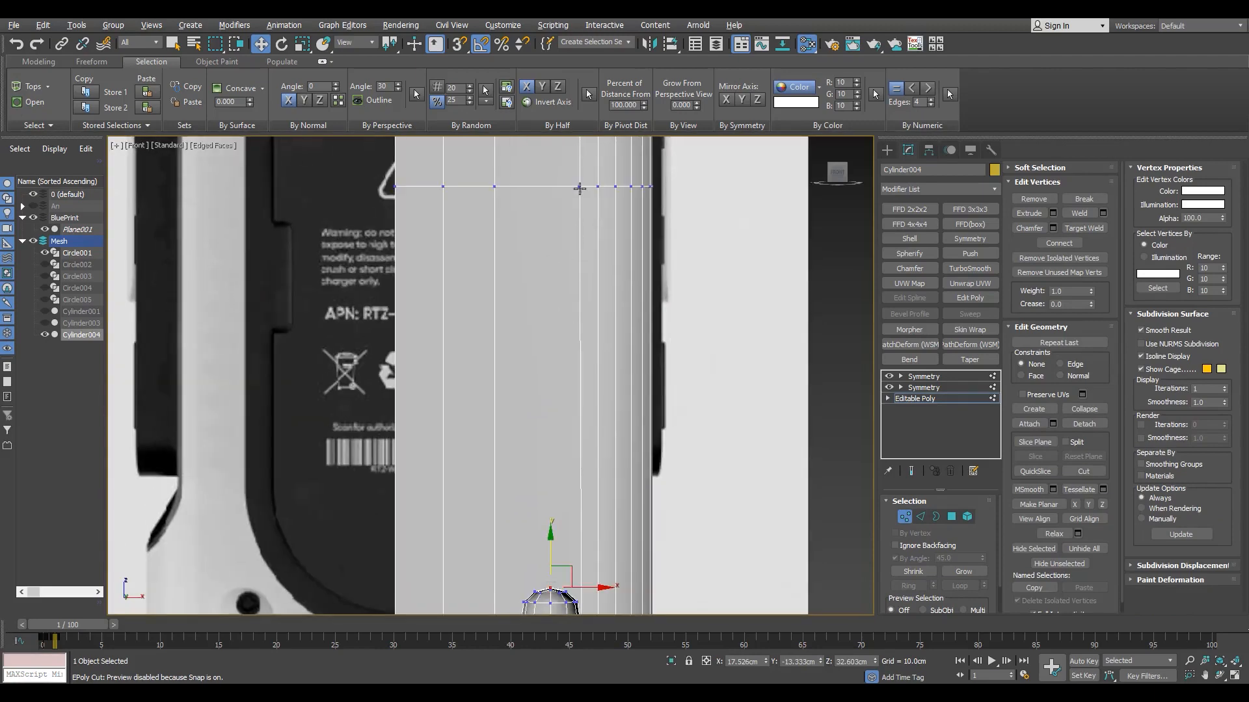
{"action": "left_click", "coordinate": [579, 186], "text": "ctrl"}
{"action": "key", "text": "ctrl+shift+e"}
- Scale the lower recess's new edge loop horizontally to about 104% to follow the blueprint outline
{"action": "scroll", "coordinate": [561, 524], "scroll_direction": "up", "scroll_amount": 4}
{"action": "key", "text": "2"}
{"action": "left_click", "coordinate": [539, 509]}
{"action": "scroll", "coordinate": [565, 521], "scroll_direction": "up", "scroll_amount": 4}
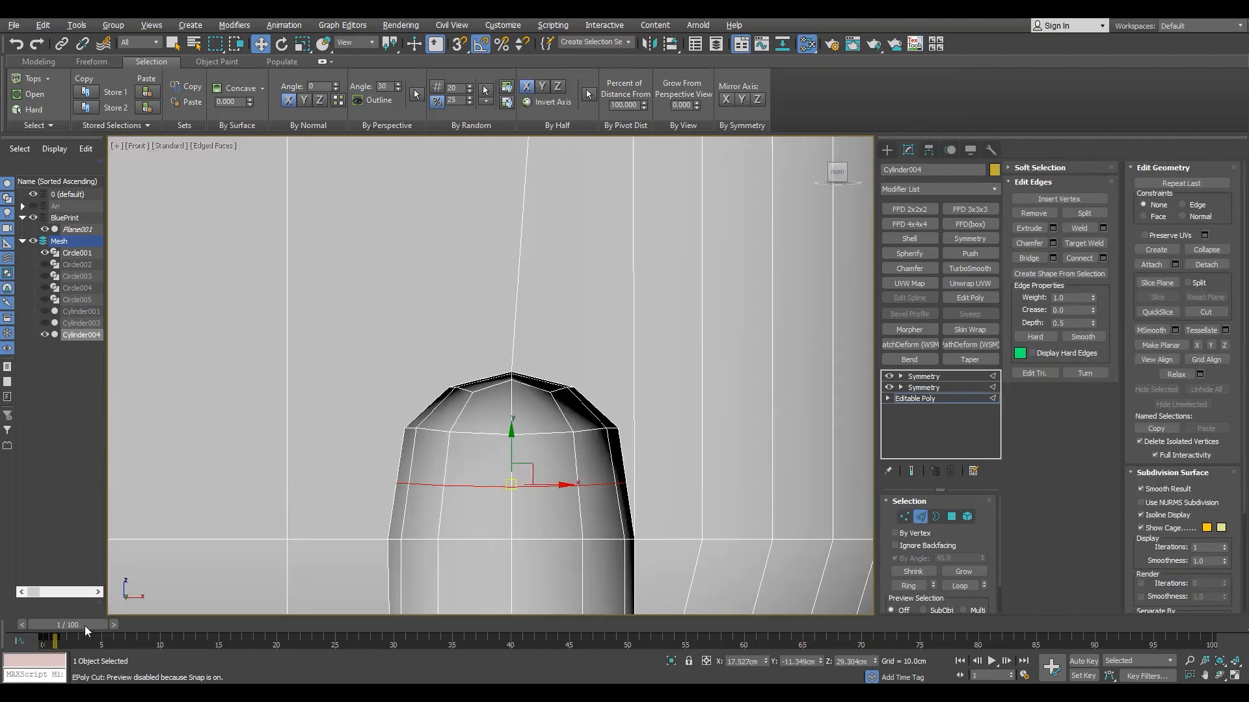
{"action": "left_click_drag", "start_coordinate": [85, 626], "coordinate": [69, 626]}
{"action": "scroll", "coordinate": [472, 469], "scroll_direction": "down", "scroll_amount": 4}
{"action": "scroll", "coordinate": [445, 530], "scroll_direction": "up", "scroll_amount": 4}
{"action": "key", "text": "r"}
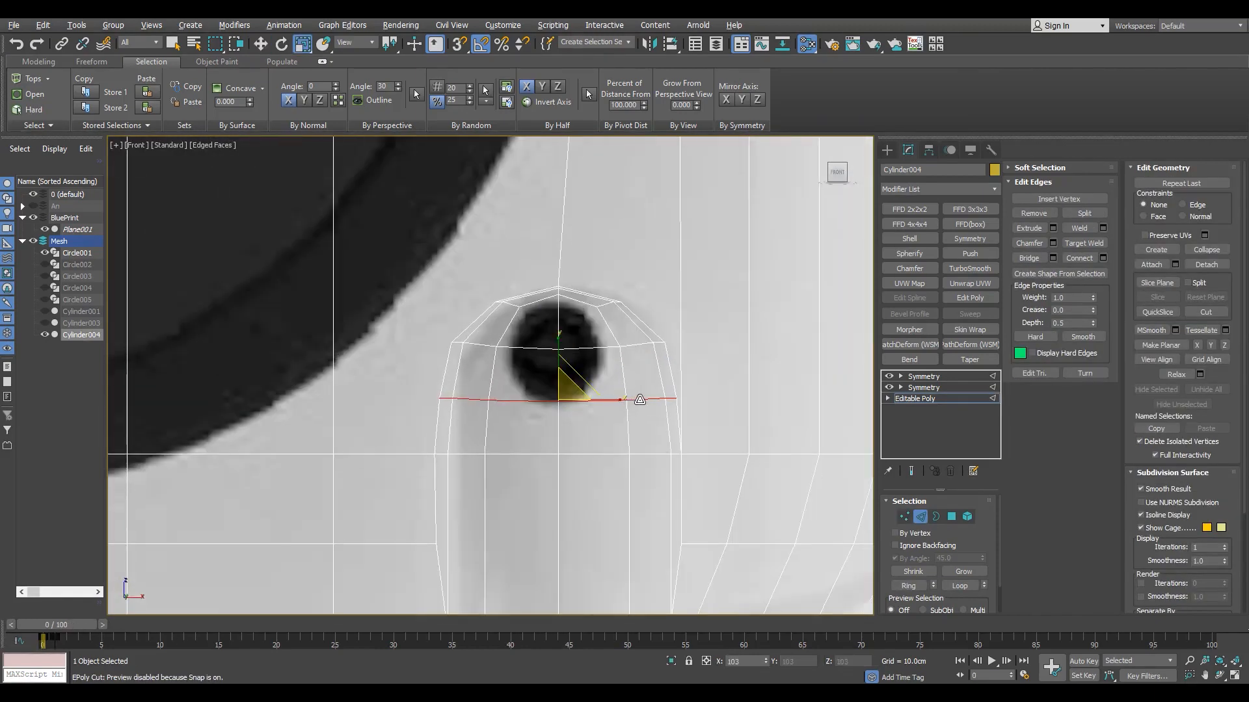
{"action": "scroll", "coordinate": [615, 406], "scroll_direction": "down", "scroll_amount": 3}
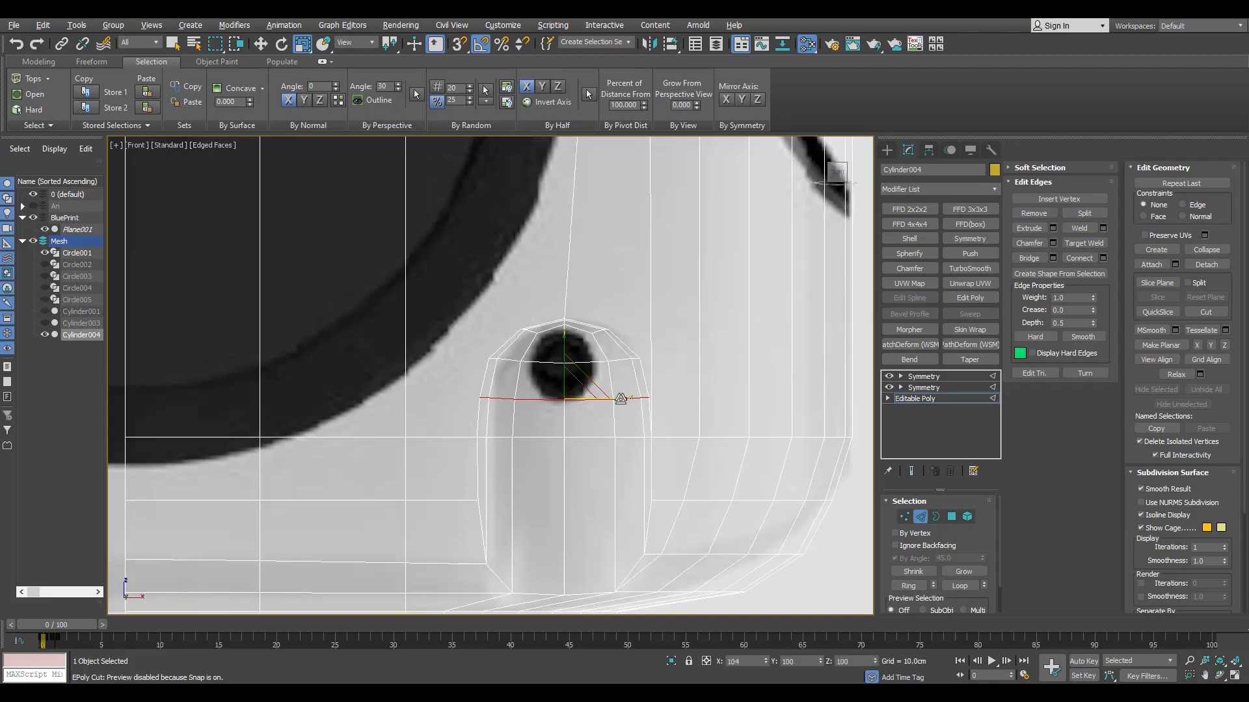
{"action": "left_click_drag", "start_coordinate": [77, 626], "coordinate": [89, 627]}
- Slide the inner dome vertex beside the lower recess's arc about 0.2 cm downward along its edge
{"action": "key", "text": "alt+w"}
{"action": "middle_click", "coordinate": [737, 509]}
{"action": "key", "text": "alt+w"}
{"action": "middle_click_drag", "start_coordinate": [738, 508], "coordinate": [543, 494], "text": "alt"}
{"action": "scroll", "coordinate": [641, 481], "scroll_direction": "up", "scroll_amount": 5}
{"action": "left_click", "coordinate": [636, 483]}
{"action": "scroll", "coordinate": [599, 456], "scroll_direction": "up", "scroll_amount": 4}
{"action": "key", "text": "1"}
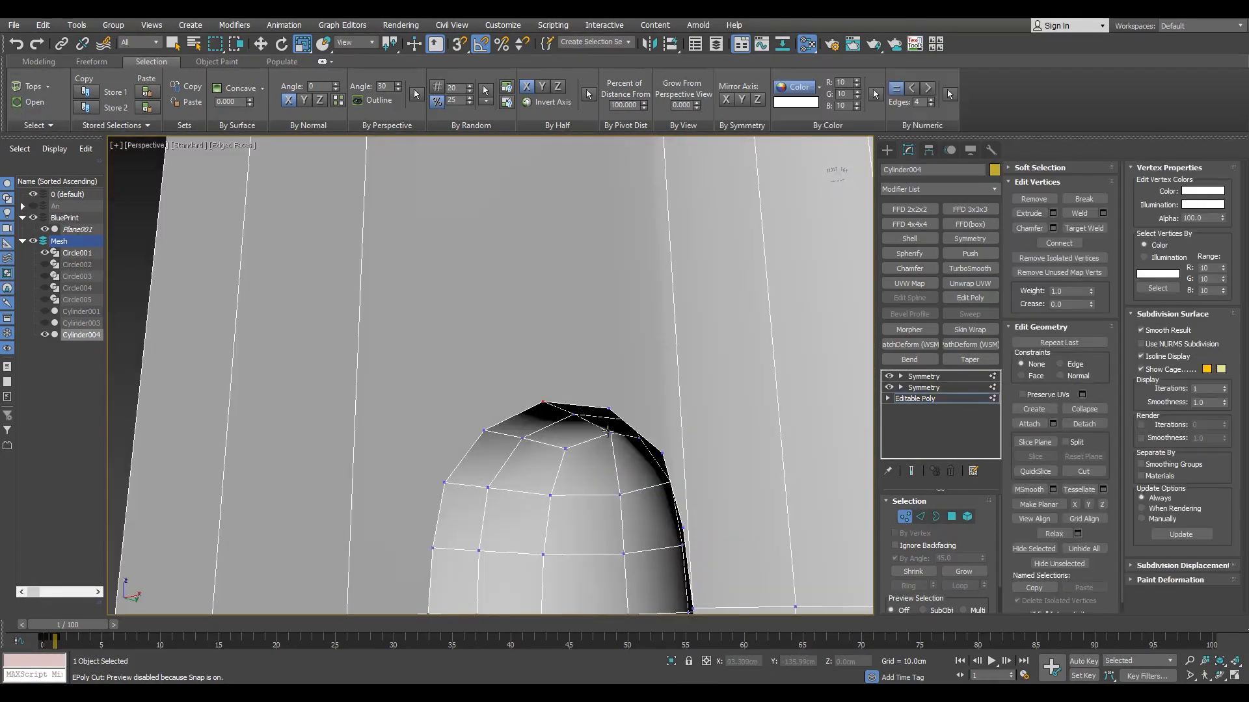
{"action": "left_click", "coordinate": [611, 432]}
{"action": "middle_click_drag", "start_coordinate": [611, 432], "coordinate": [632, 467], "text": "alt"}
{"action": "key", "text": "w"}
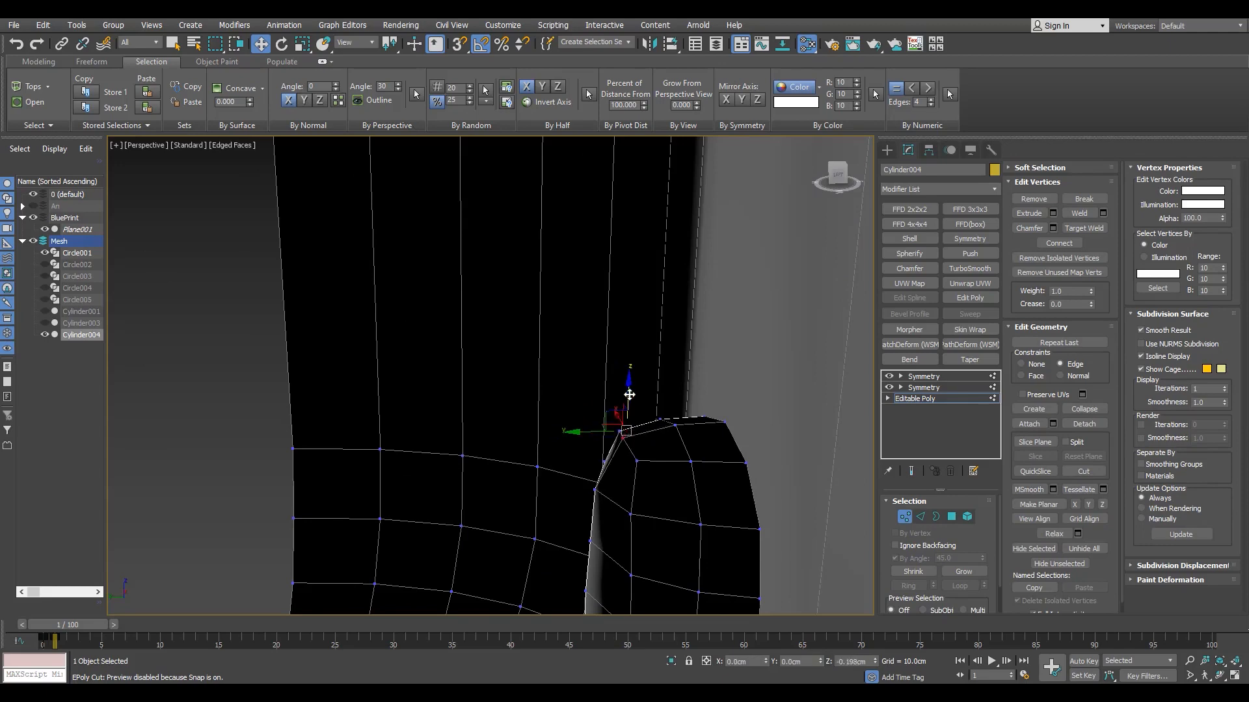
{"action": "middle_click_drag", "start_coordinate": [630, 394], "coordinate": [512, 459], "text": "alt"}
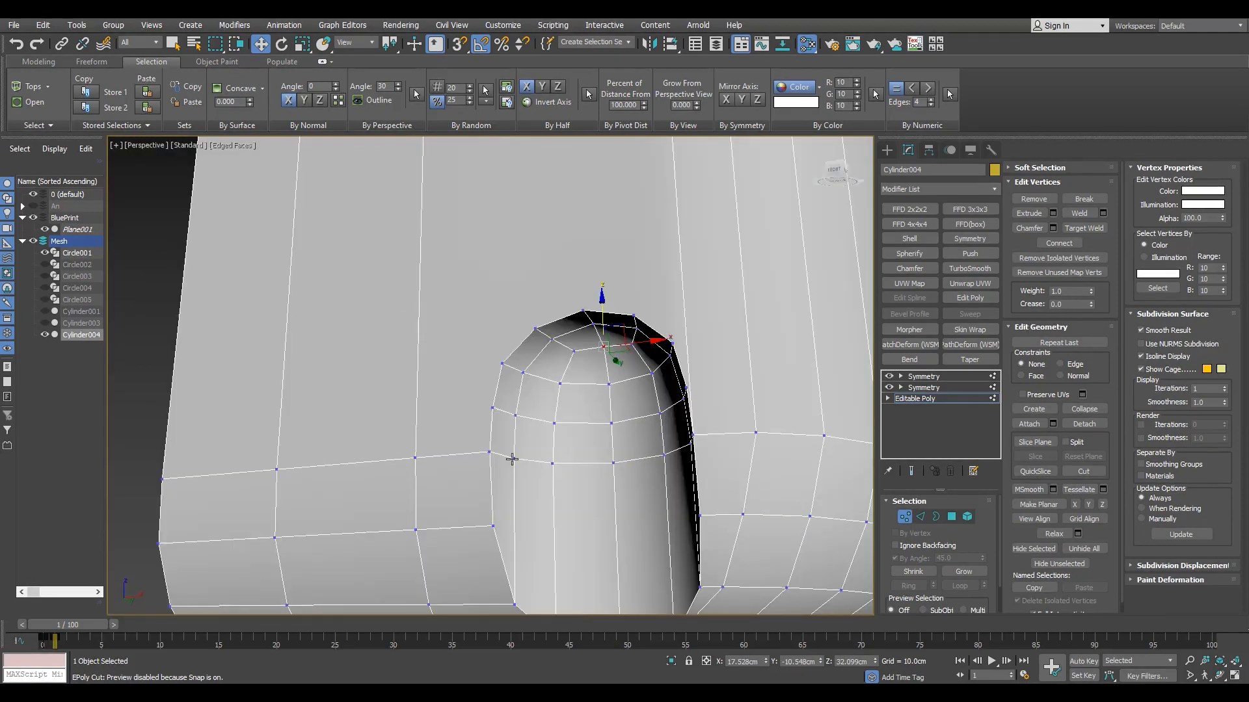
- Slide the lower recess's inner row of vertices beneath the dome slightly downward, constrained to its edges
{"action": "middle_click_drag", "start_coordinate": [610, 471], "coordinate": [651, 446], "text": "alt"}
{"action": "left_click", "coordinate": [704, 458], "text": "ctrl"}
{"action": "key", "text": "shift+x"}
{"action": "key", "text": "F3"}
{"action": "left_click_drag", "start_coordinate": [705, 407], "coordinate": [522, 431]}
{"action": "key", "text": "F3"}
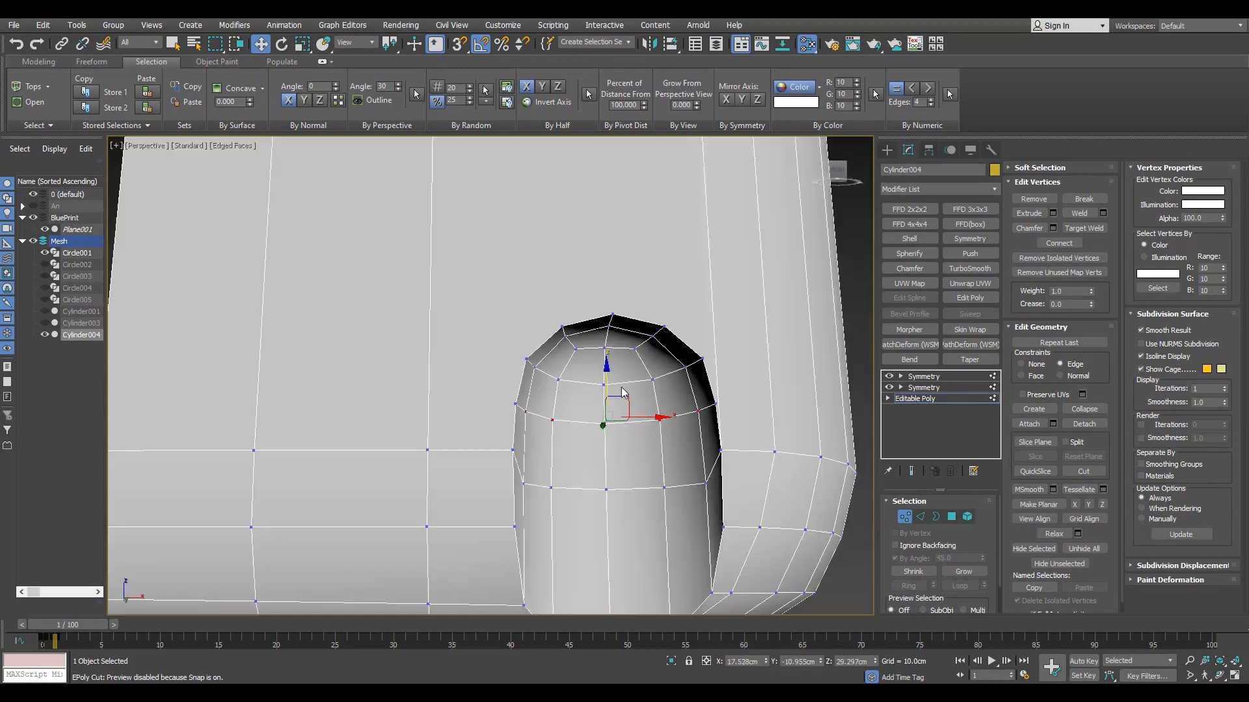
- Add a horizontal edge row on the body right of the lower recess, joined to the recess's side vertex
{"action": "key", "text": "f"}
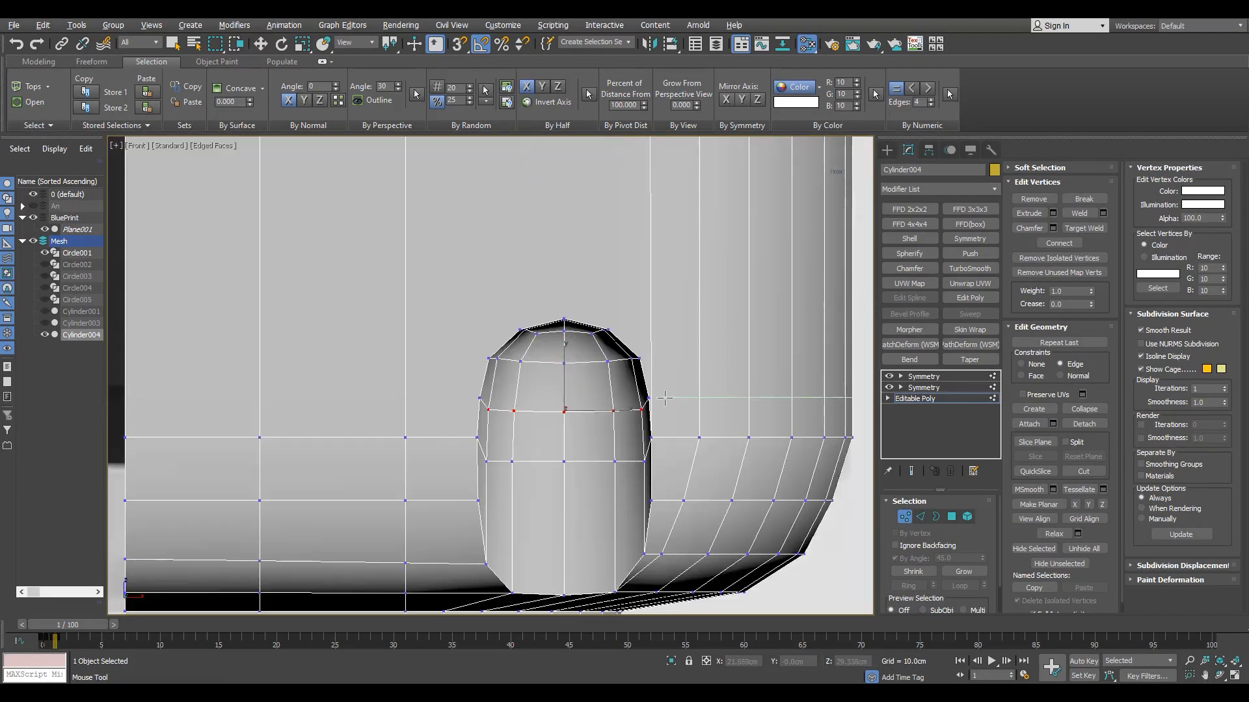
{"action": "key", "text": "F3"}
{"action": "scroll", "coordinate": [664, 404], "scroll_direction": "up", "scroll_amount": 2}
{"action": "left_click", "coordinate": [647, 394]}
{"action": "scroll", "coordinate": [657, 393], "scroll_direction": "up", "scroll_amount": 1}
{"action": "key", "text": "ctrl+shift+w"}
{"action": "left_click_drag", "start_coordinate": [651, 400], "coordinate": [638, 400]}
{"action": "scroll", "coordinate": [689, 409], "scroll_direction": "down", "scroll_amount": 2}
{"action": "right_click", "coordinate": [334, 408]}
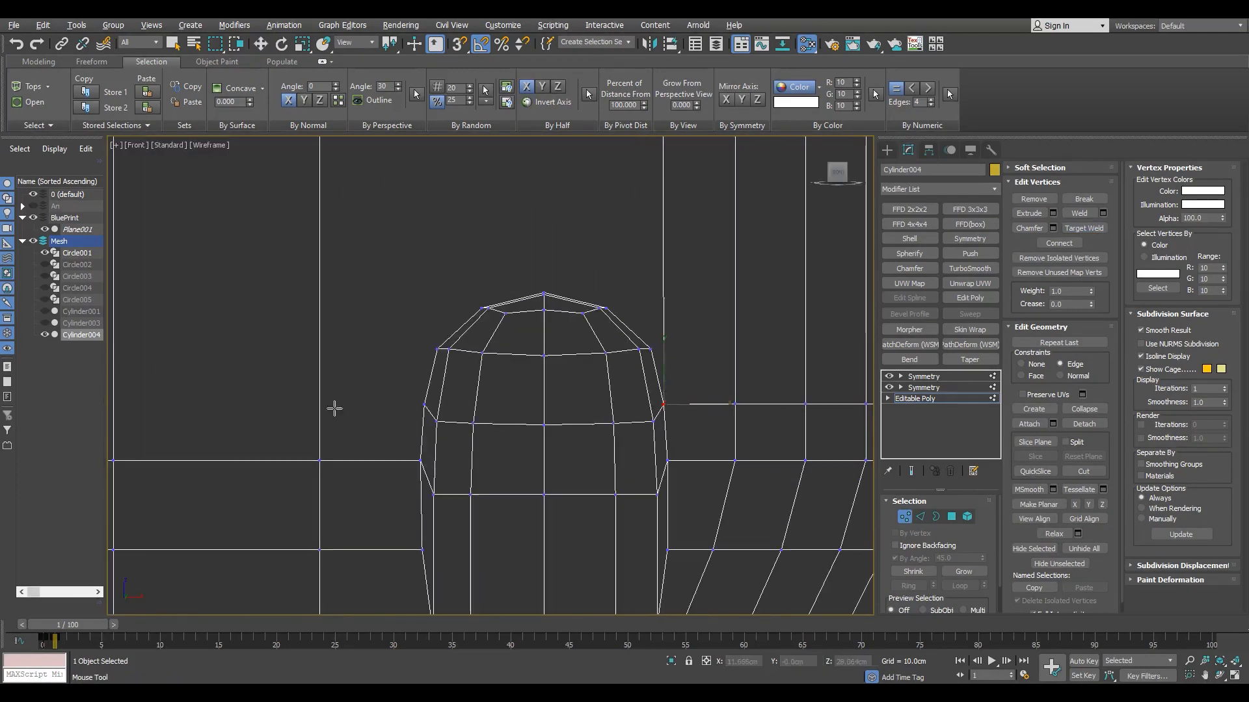
- Add an edge row left of the lower recess and a second one on its right, joined to the matching outline vertices
{"action": "key", "text": "ctrl+shift+e"}
{"action": "key", "text": "F3"}
{"action": "scroll", "coordinate": [452, 423], "scroll_direction": "down", "scroll_amount": 3}
{"action": "scroll", "coordinate": [528, 395], "scroll_direction": "up", "scroll_amount": 2}
{"action": "key", "text": "alt+s"}
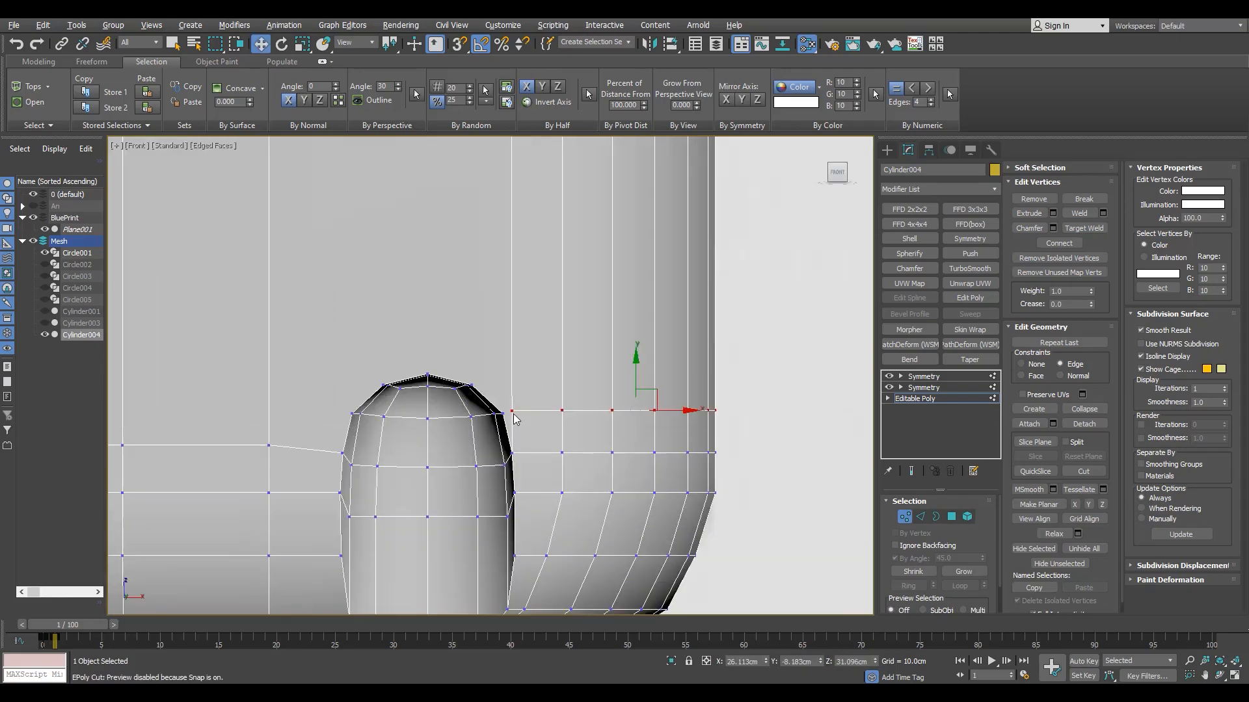
{"action": "left_click_drag", "start_coordinate": [508, 413], "coordinate": [502, 414]}
{"action": "right_click", "coordinate": [506, 415]}
- Add the second horizontal edge row left of the lower recess and join it to the left arc vertex
{"action": "scroll", "coordinate": [546, 428], "scroll_direction": "down", "scroll_amount": 3}
{"action": "scroll", "coordinate": [476, 432], "scroll_direction": "up", "scroll_amount": 2}
{"action": "key", "text": "alt+s"}
{"action": "left_click", "coordinate": [419, 402]}
{"action": "right_click", "coordinate": [426, 423]}
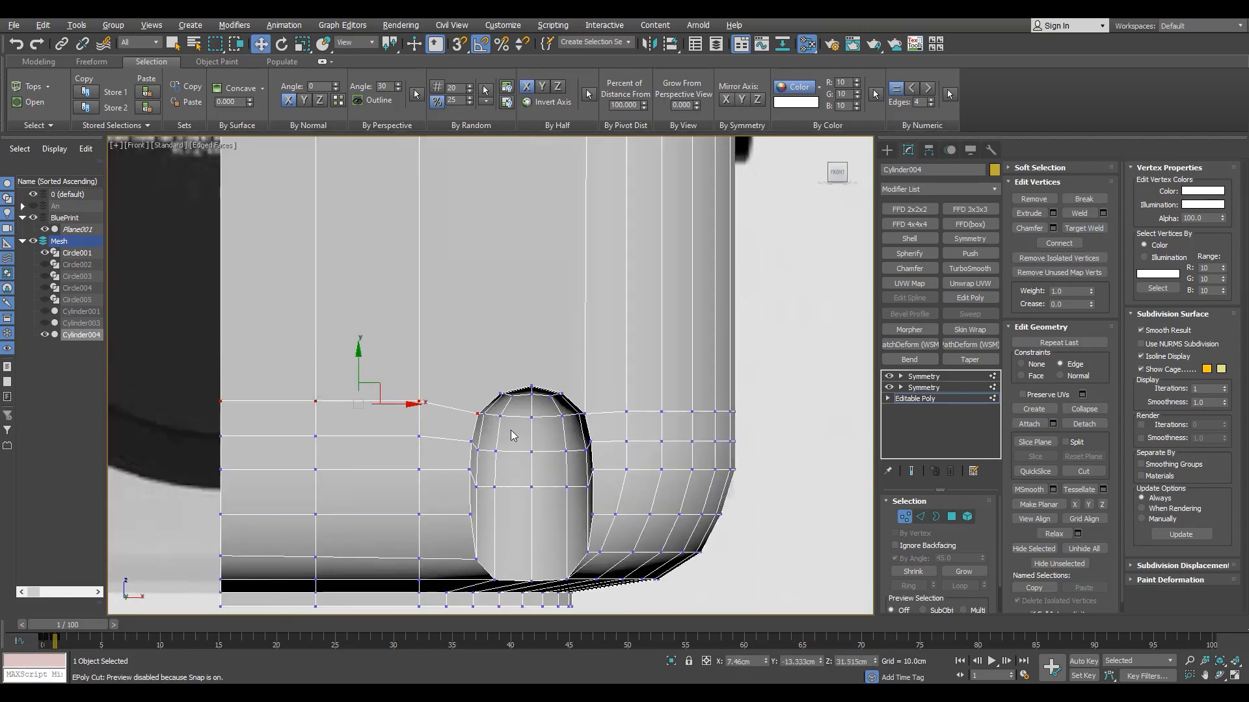
- Add a horizontal edge row right of the upper screw-slot recess, joined to its lower arc vertex
{"action": "scroll", "coordinate": [512, 434], "scroll_direction": "down", "scroll_amount": 3}
{"action": "scroll", "coordinate": [515, 249], "scroll_direction": "up", "scroll_amount": 3}
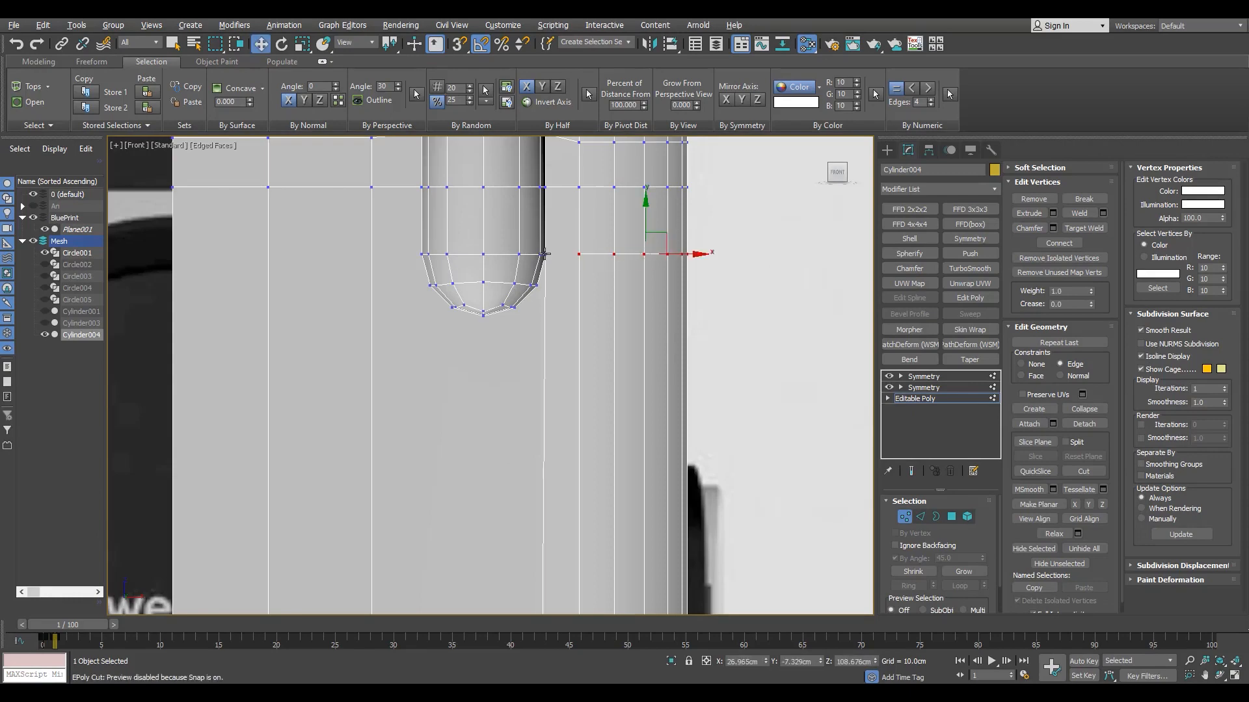
{"action": "scroll", "coordinate": [542, 325], "scroll_direction": "down", "scroll_amount": 4}
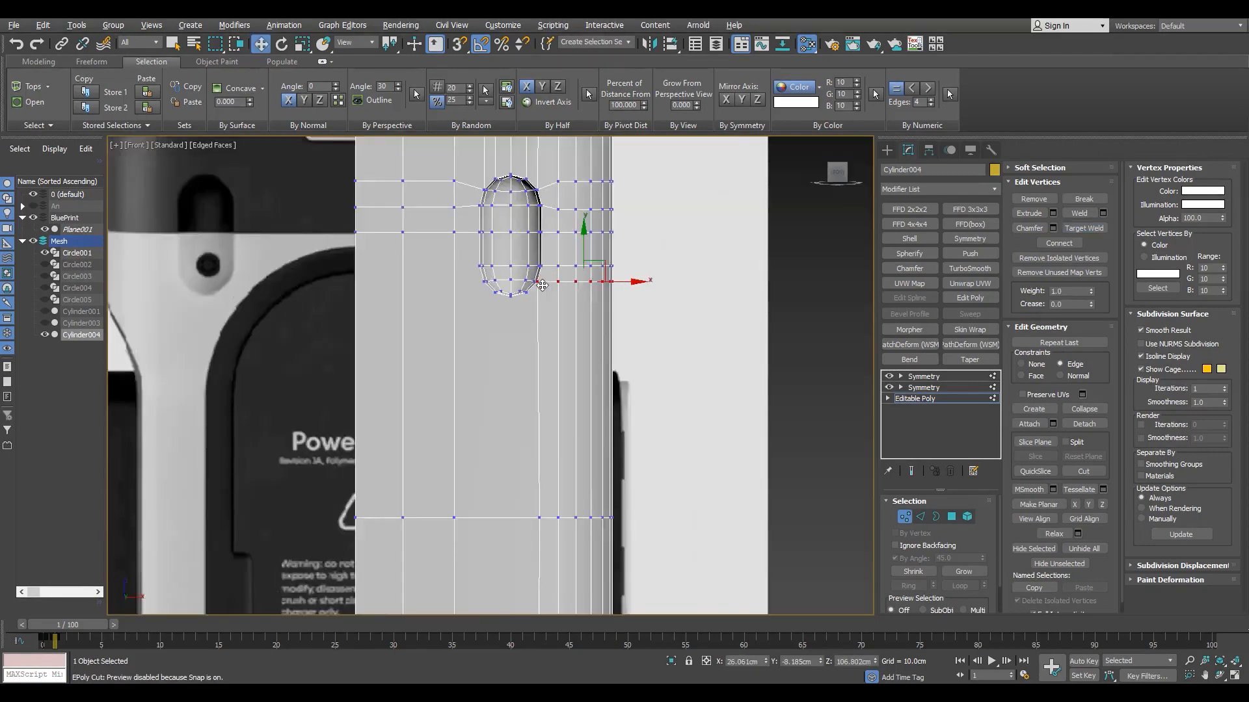
- Cut a vertical edge from the body's middle row up to the lowest vertex of the upper recess
{"action": "middle_click_drag", "start_coordinate": [488, 471], "coordinate": [482, 354]}
{"action": "scroll", "coordinate": [521, 537], "scroll_direction": "up", "scroll_amount": 3}
{"action": "key", "text": "alt+c"}
{"action": "left_click", "coordinate": [506, 512]}
{"action": "scroll", "coordinate": [493, 391], "scroll_direction": "down", "scroll_amount": 2}
{"action": "middle_click_drag", "start_coordinate": [492, 260], "coordinate": [492, 415]}
{"action": "middle_click_drag", "start_coordinate": [500, 168], "coordinate": [487, 250]}
{"action": "scroll", "coordinate": [489, 249], "scroll_direction": "up", "scroll_amount": 3}
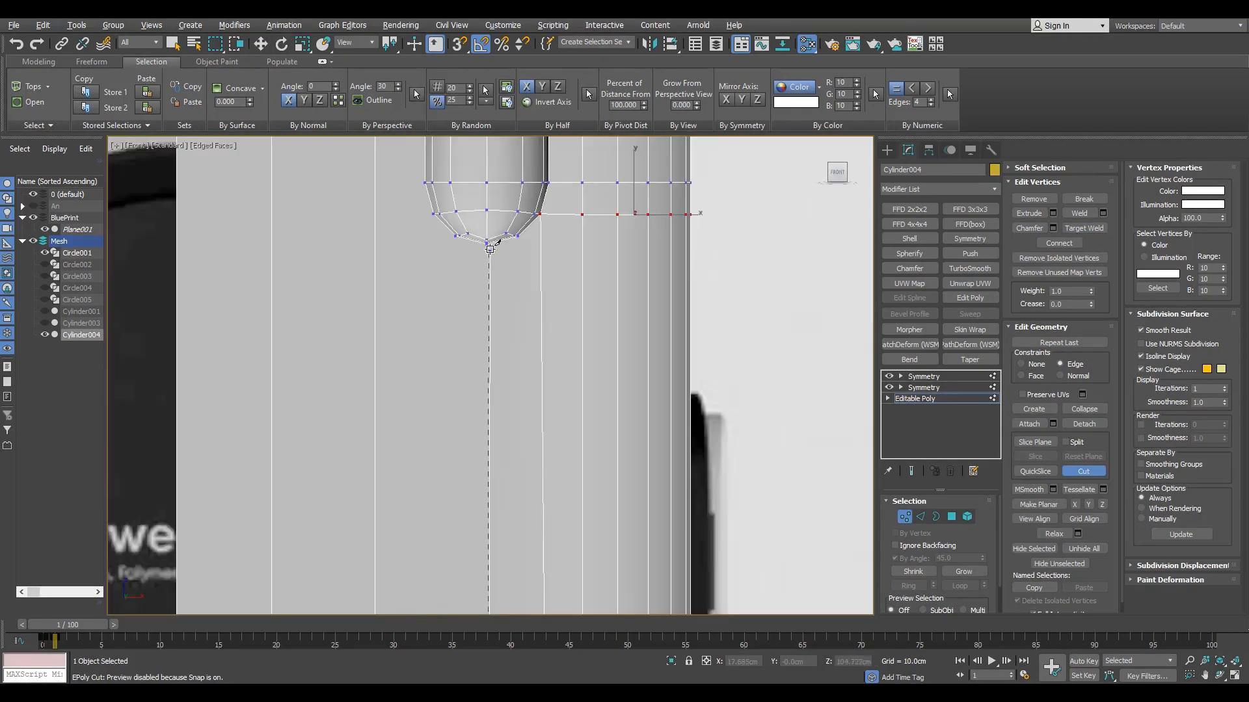
- Cut vertical edges joining the arc vertices beside the tips of the upper and lower recesses, on both sides
{"action": "left_click", "coordinate": [521, 241]}
{"action": "scroll", "coordinate": [514, 293], "scroll_direction": "down", "scroll_amount": 3}
{"action": "scroll", "coordinate": [513, 526], "scroll_direction": "up", "scroll_amount": 3}
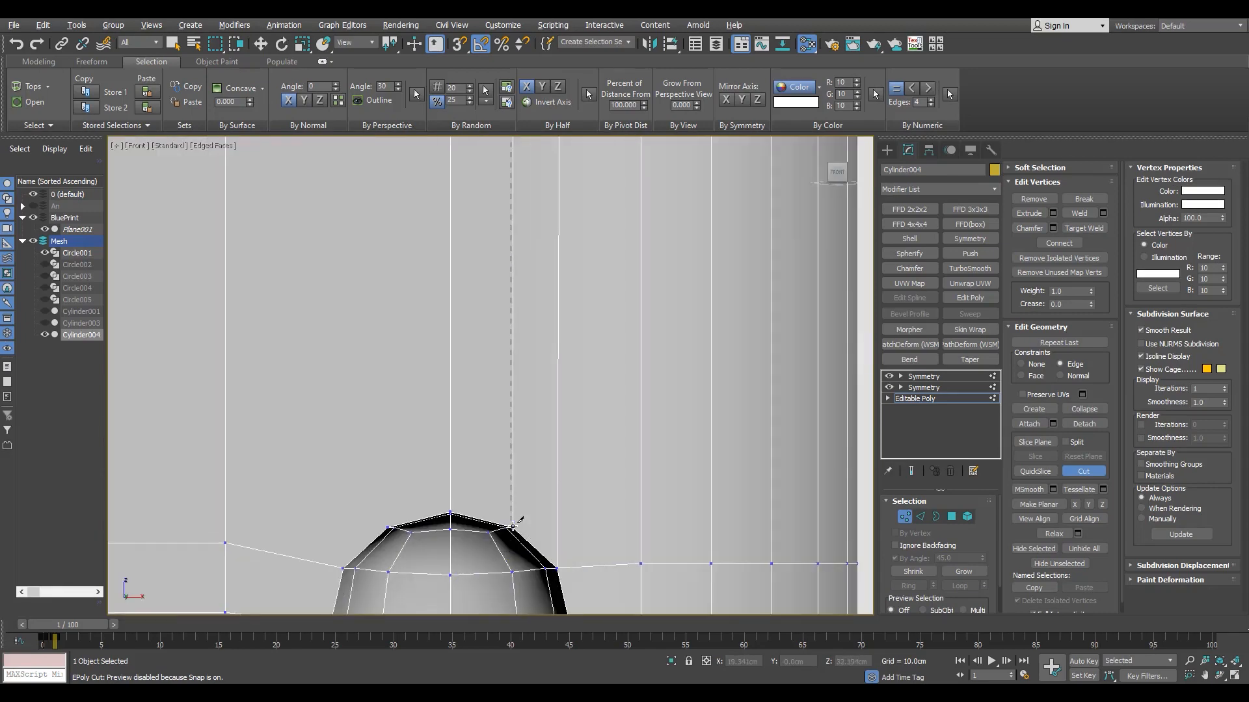
{"action": "left_click", "coordinate": [386, 527]}
{"action": "scroll", "coordinate": [386, 527], "scroll_direction": "down", "scroll_amount": 3}
{"action": "scroll", "coordinate": [412, 351], "scroll_direction": "up", "scroll_amount": 1}
{"action": "left_click", "coordinate": [412, 352]}
{"action": "right_click", "coordinate": [440, 370]}
- Examine the recesses and surrounding topology in perspective, with and without edges and with the symmetry applied
{"action": "scroll", "coordinate": [492, 480], "scroll_direction": "down", "scroll_amount": 3}
{"action": "key", "text": "p"}
{"action": "scroll", "coordinate": [640, 470], "scroll_direction": "up", "scroll_amount": 3}
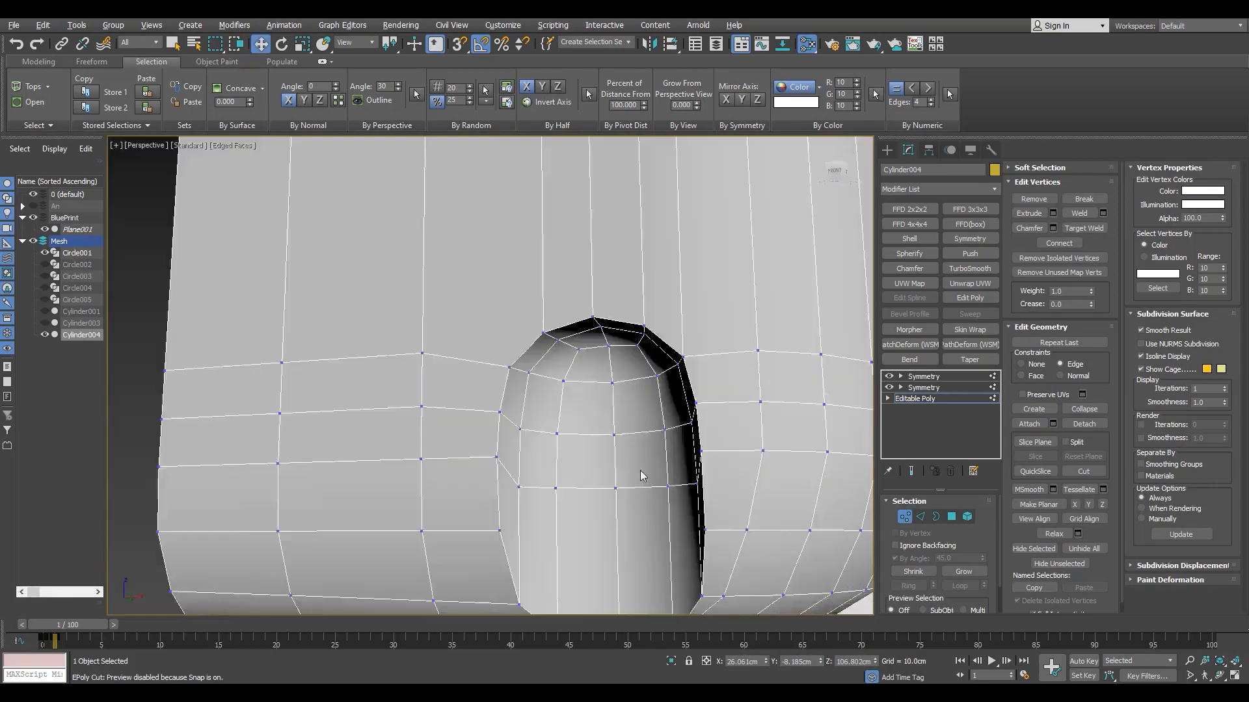
{"action": "scroll", "coordinate": [640, 471], "scroll_direction": "down", "scroll_amount": 8}
{"action": "key", "text": "F4"}
{"action": "middle_click_drag", "start_coordinate": [545, 364], "coordinate": [533, 341], "text": "alt"}
{"action": "middle_click_drag", "start_coordinate": [533, 342], "coordinate": [473, 416]}
{"action": "key", "text": "F4"}
{"action": "scroll", "coordinate": [572, 195], "scroll_direction": "up", "scroll_amount": 5}
{"action": "left_click", "coordinate": [916, 377]}
{"action": "scroll", "coordinate": [544, 468], "scroll_direction": "down", "scroll_amount": 8}
{"action": "key", "text": "F4"}
{"action": "left_click", "coordinate": [544, 469]}
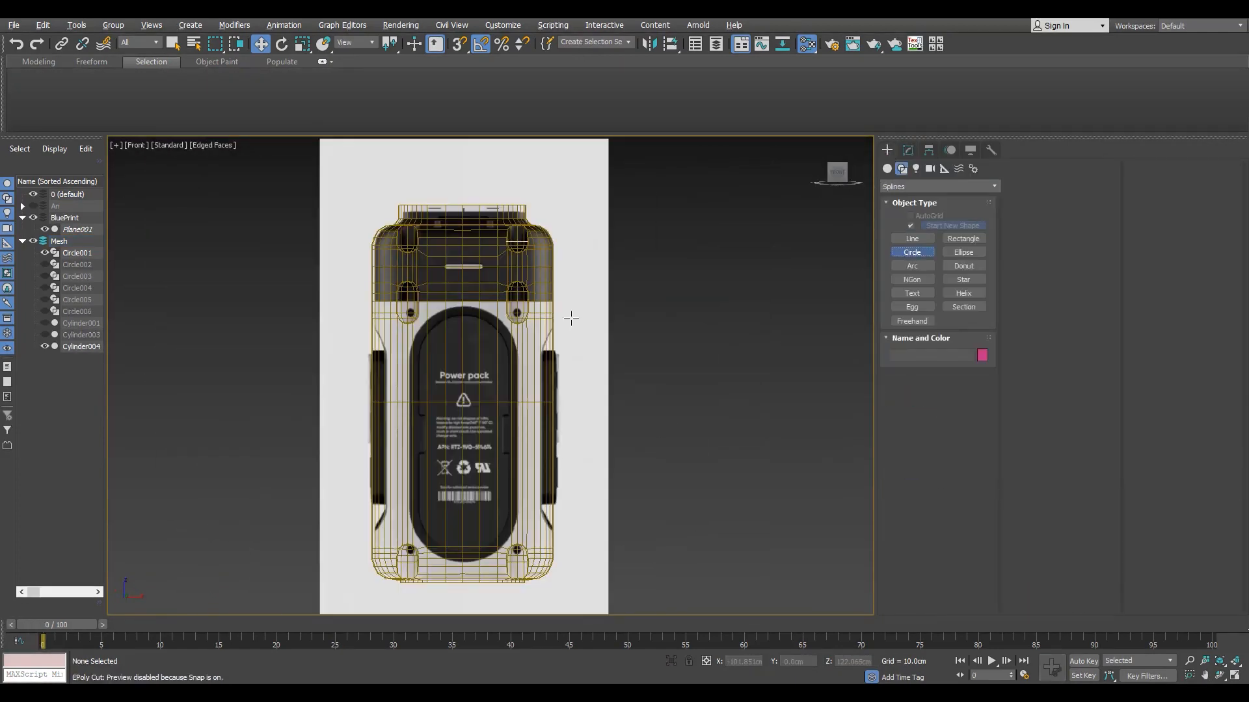
- Draw a guide circle of about 18.25 cm radius from the body's centre vertex, matching the black panel's width
{"action": "scroll", "coordinate": [473, 424], "scroll_direction": "up", "scroll_amount": 3}
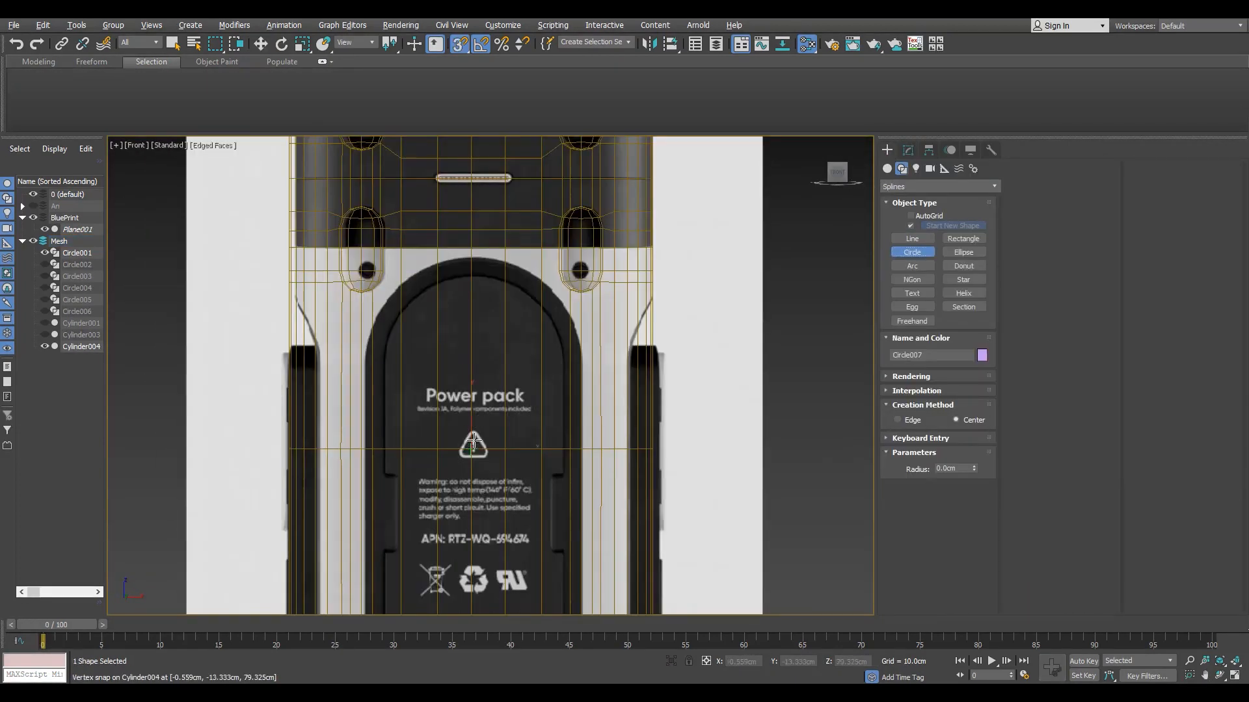
{"action": "left_click_drag", "start_coordinate": [534, 408], "coordinate": [581, 449]}
{"action": "scroll", "coordinate": [596, 481], "scroll_direction": "up", "scroll_amount": 4}
{"action": "key", "text": "w"}
{"action": "key", "text": "s"}
{"action": "scroll", "coordinate": [581, 427], "scroll_direction": "down", "scroll_amount": 4}
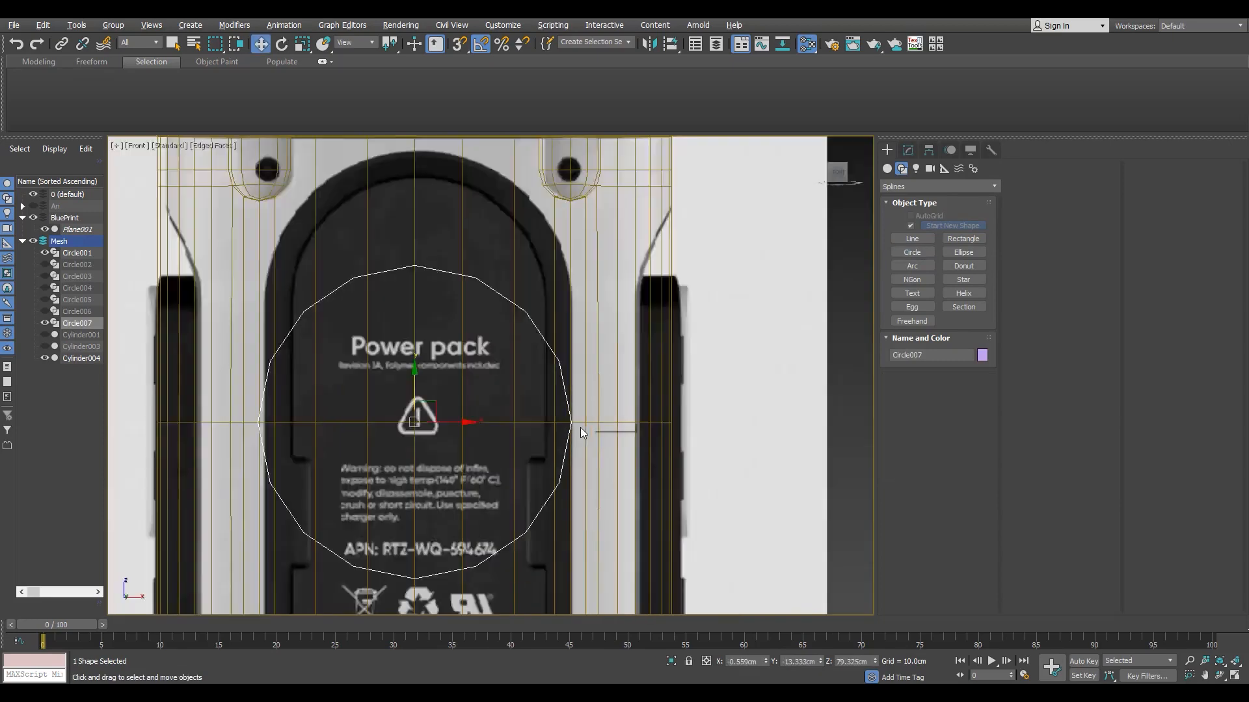
- Raise the guide circle so it follows the upper rounded end of the black panel on the blueprint
{"action": "left_click_drag", "start_coordinate": [466, 391], "coordinate": [466, 315]}
{"action": "scroll", "coordinate": [488, 244], "scroll_direction": "up", "scroll_amount": 6}
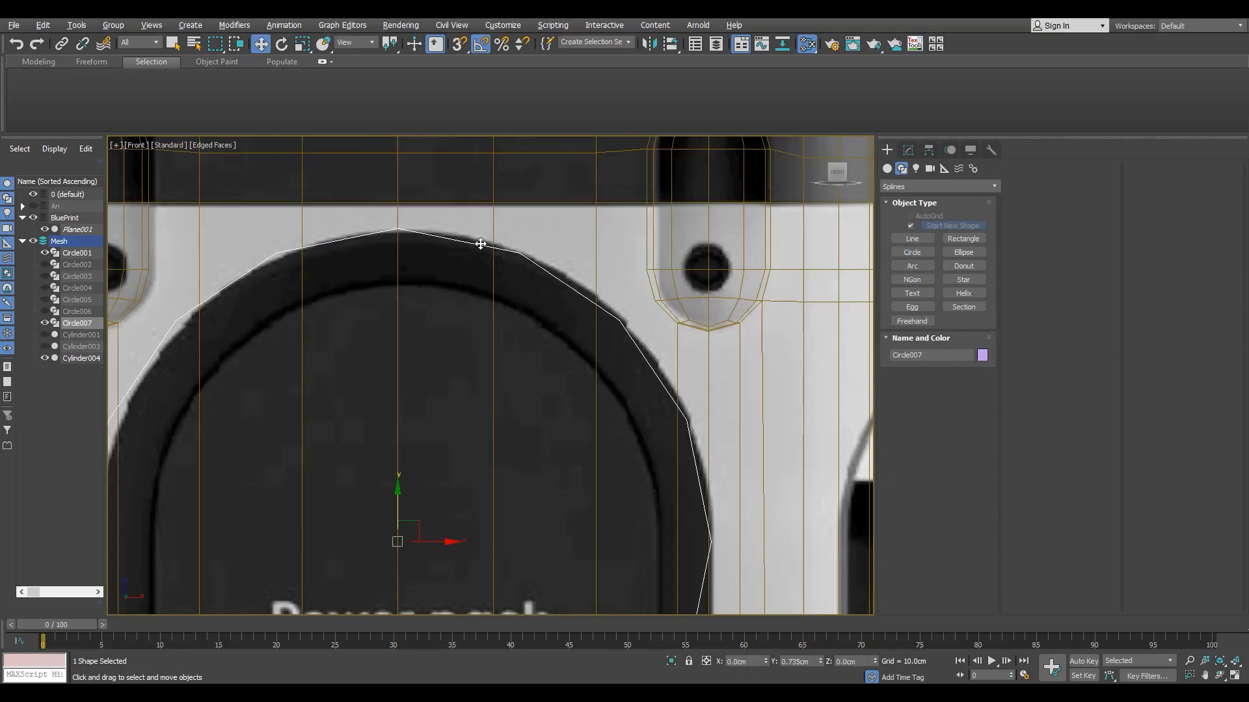
{"action": "left_click", "coordinate": [599, 240]}
{"action": "left_click", "coordinate": [908, 150]}
{"action": "scroll", "coordinate": [571, 283], "scroll_direction": "down", "scroll_amount": 8}
{"action": "left_click", "coordinate": [574, 284]}
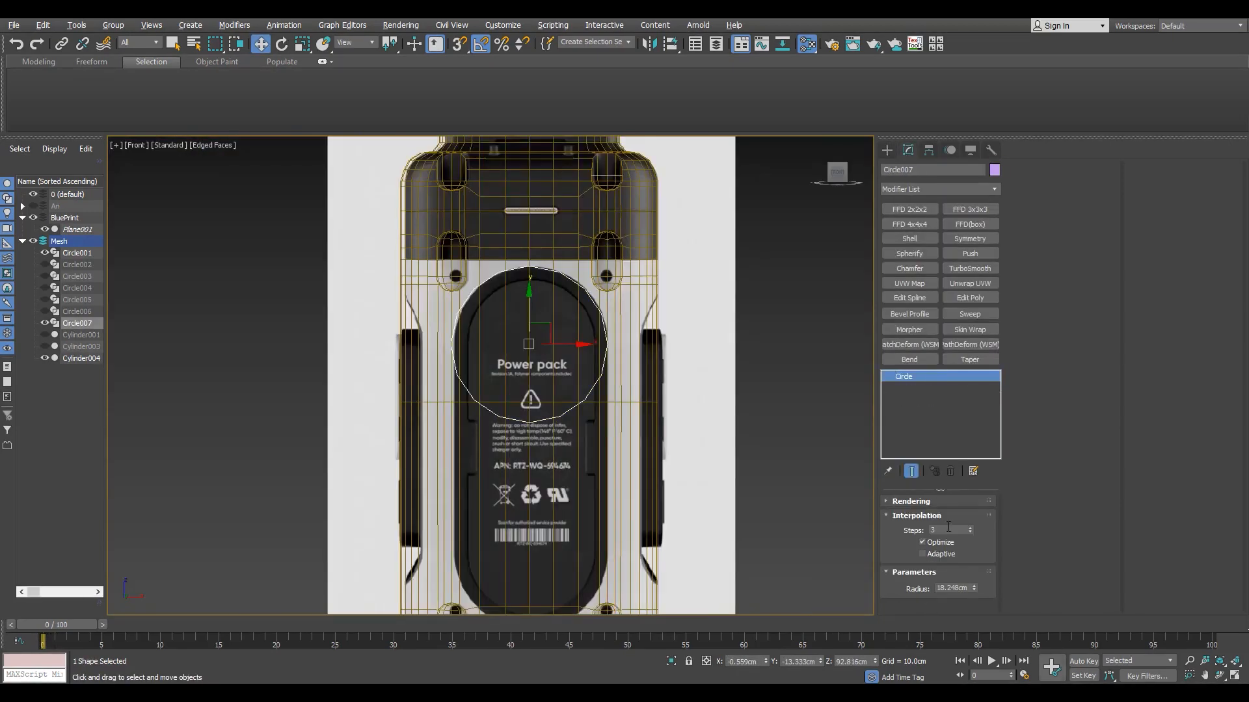
{"action": "scroll", "coordinate": [586, 358], "scroll_direction": "up", "scroll_amount": 4}
- Cut the body mesh along the guide circle's upper arc from the centre line, snapping to the circle's points
{"action": "left_click", "coordinate": [636, 269]}
{"action": "scroll", "coordinate": [635, 269], "scroll_direction": "down", "scroll_amount": 3}
{"action": "left_click", "coordinate": [936, 400]}
{"action": "key", "text": "1"}
{"action": "scroll", "coordinate": [528, 281], "scroll_direction": "up", "scroll_amount": 6}
{"action": "key", "text": "alt+c"}
{"action": "scroll", "coordinate": [494, 241], "scroll_direction": "up", "scroll_amount": 5}
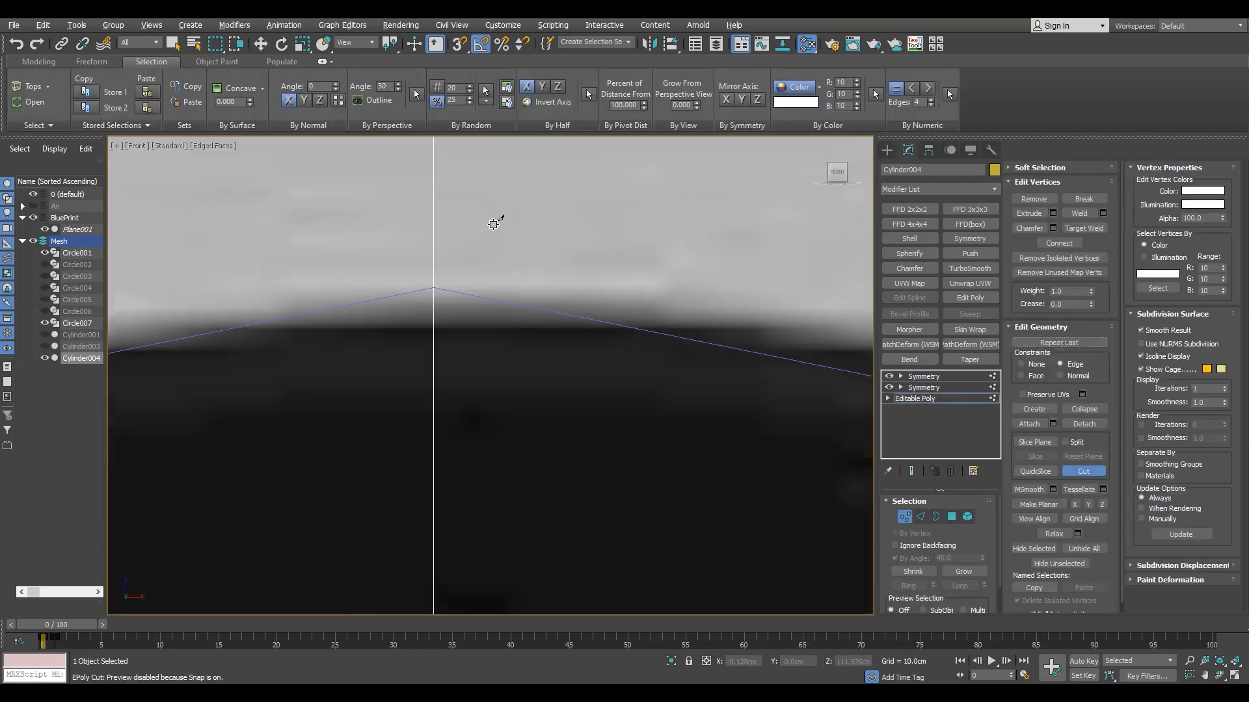
{"action": "key", "text": "s"}
{"action": "left_click", "coordinate": [445, 283]}
{"action": "scroll", "coordinate": [445, 283], "scroll_direction": "down", "scroll_amount": 6}
{"action": "middle_click_drag", "start_coordinate": [593, 482], "coordinate": [449, 414]}
{"action": "left_click", "coordinate": [572, 403]}
- Continue the snapped cut down the guide circle's right side to its outermost point
{"action": "middle_click_drag", "start_coordinate": [549, 468], "coordinate": [407, 349]}
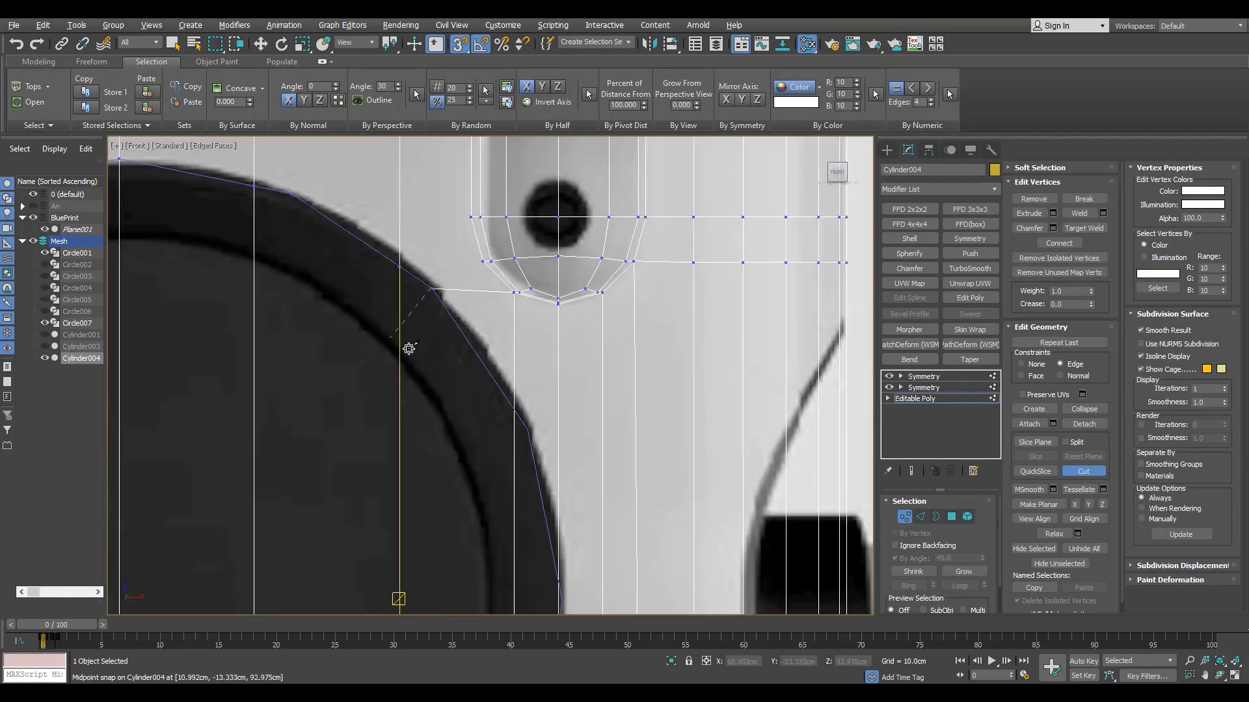
{"action": "left_click", "coordinate": [527, 429]}
{"action": "middle_click_drag", "start_coordinate": [540, 506], "coordinate": [478, 304]}
{"action": "scroll", "coordinate": [491, 368], "scroll_direction": "up", "scroll_amount": 3}
{"action": "left_click", "coordinate": [508, 433]}
{"action": "scroll", "coordinate": [508, 435], "scroll_direction": "down", "scroll_amount": 6}
{"action": "middle_click_drag", "start_coordinate": [509, 439], "coordinate": [524, 237]}
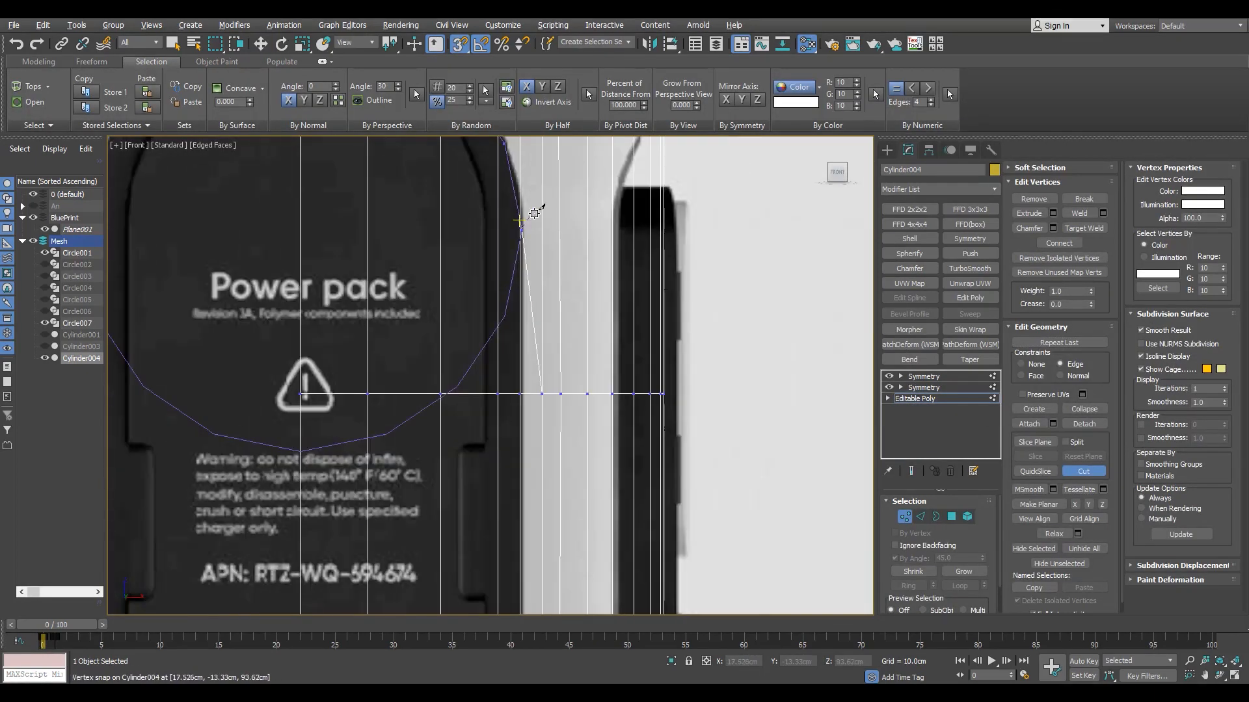
{"action": "key", "text": "s"}
{"action": "right_click", "coordinate": [534, 215]}
- Copy the guide circle straight down and position the copy at the black panel's lower rounded end
{"action": "scroll", "coordinate": [530, 246], "scroll_direction": "down", "scroll_amount": 3}
{"action": "left_click", "coordinate": [904, 403]}
{"action": "left_click", "coordinate": [373, 340]}
{"action": "scroll", "coordinate": [366, 345], "scroll_direction": "down", "scroll_amount": 3}
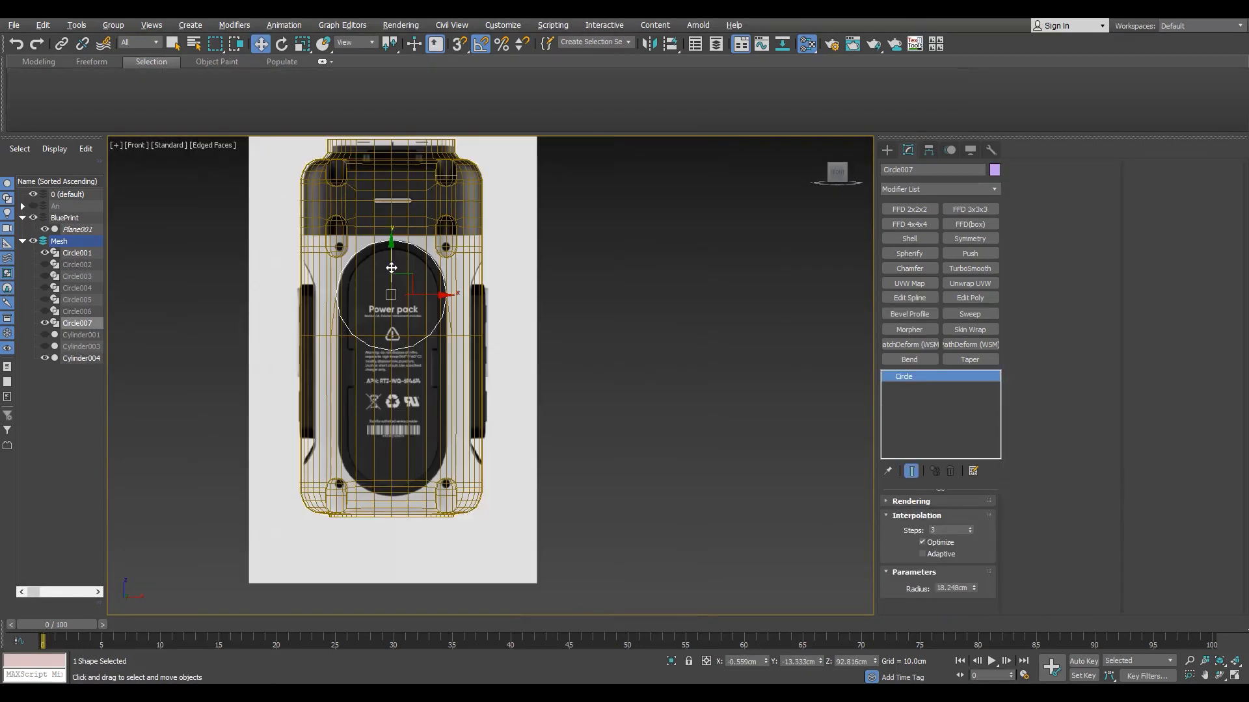
{"action": "left_click_drag", "start_coordinate": [391, 258], "coordinate": [390, 398], "text": "shift"}
{"action": "left_click", "coordinate": [625, 407]}
{"action": "scroll", "coordinate": [454, 449], "scroll_direction": "up", "scroll_amount": 5}
{"action": "scroll", "coordinate": [423, 444], "scroll_direction": "up", "scroll_amount": 3}
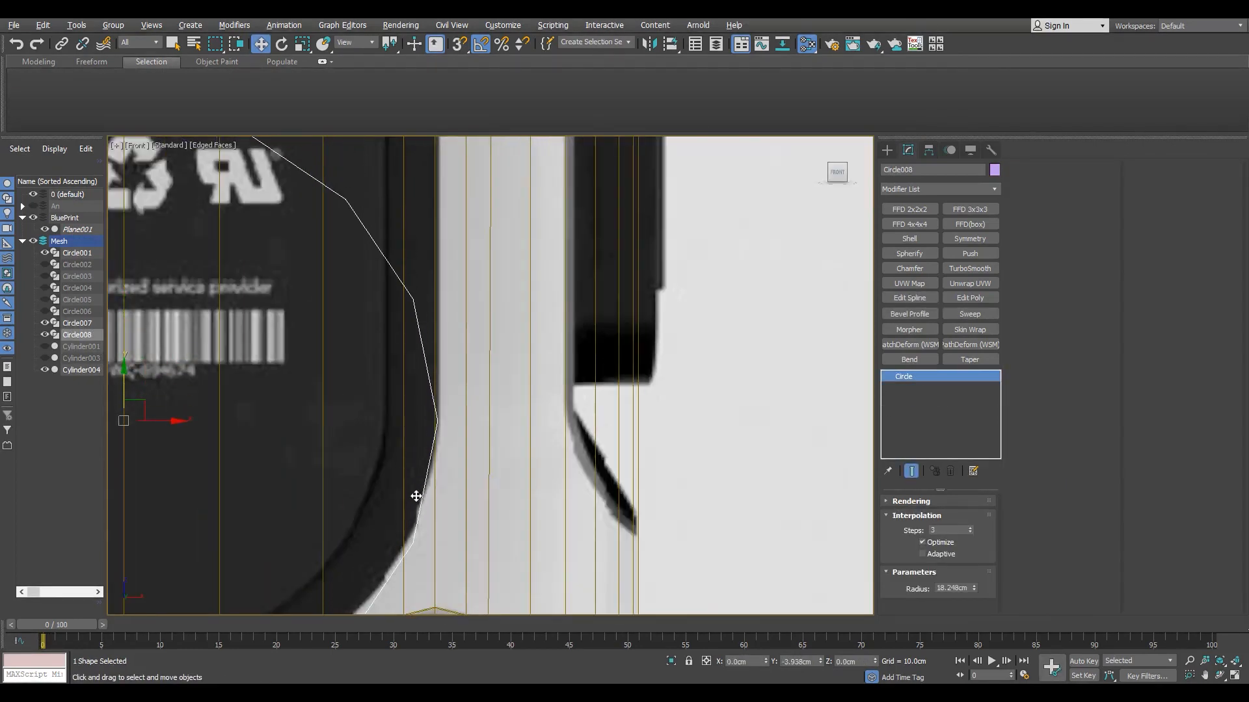
{"action": "scroll", "coordinate": [436, 455], "scroll_direction": "down", "scroll_amount": 6}
{"action": "scroll", "coordinate": [423, 297], "scroll_direction": "up", "scroll_amount": 3}
- Cut a horizontal edge row from the upper circle's side vertex across to the body's outer side
{"action": "left_click", "coordinate": [463, 192]}
{"action": "scroll", "coordinate": [473, 190], "scroll_direction": "up", "scroll_amount": 2}
{"action": "left_click", "coordinate": [916, 400]}
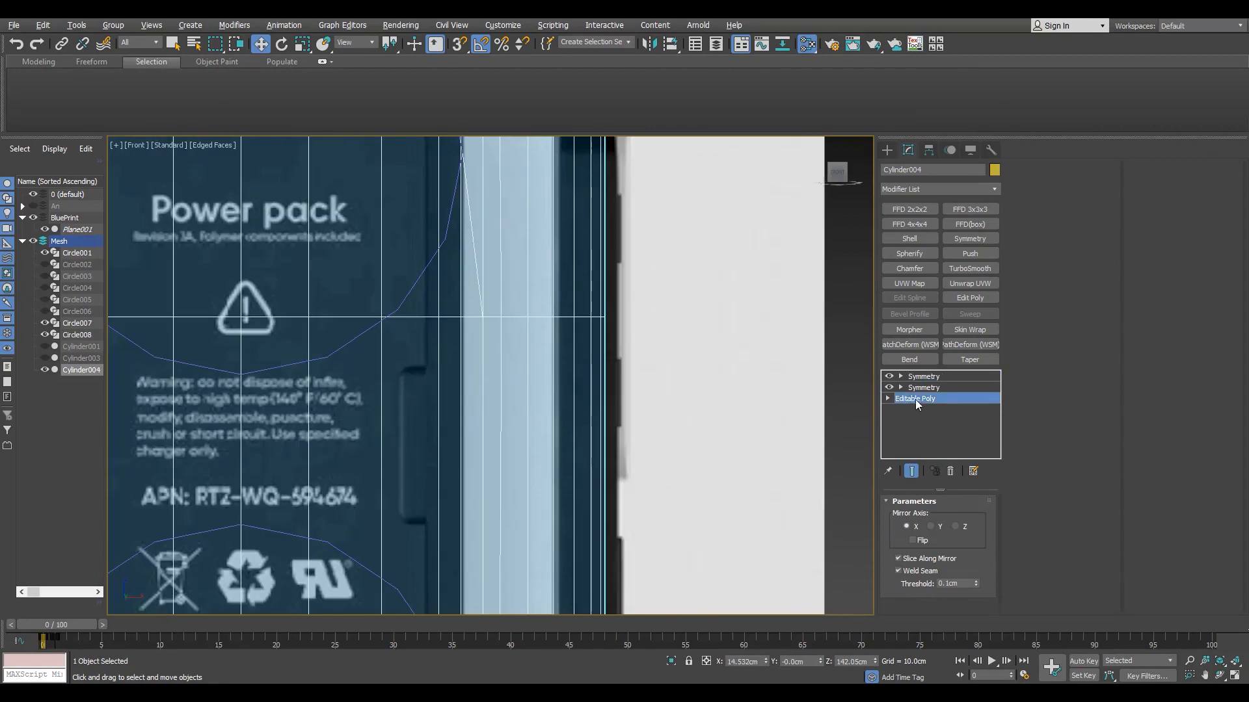
{"action": "key", "text": "1"}
{"action": "key", "text": "alt+c"}
{"action": "key", "text": "s"}
{"action": "middle_click_drag", "start_coordinate": [460, 147], "coordinate": [460, 274]}
{"action": "scroll", "coordinate": [460, 273], "scroll_direction": "up", "scroll_amount": 5}
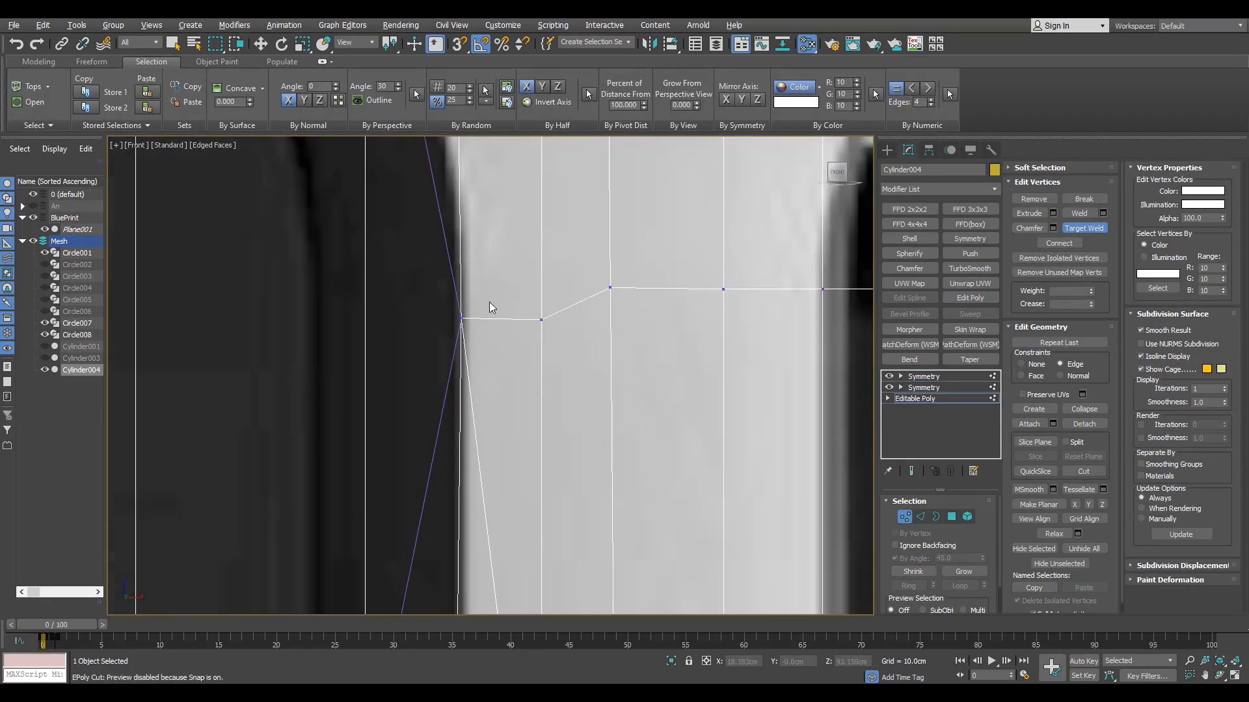
- Target-weld the vertical edges' extra vertices onto the cut vertices along the panel's upper arc
{"action": "scroll", "coordinate": [489, 303], "scroll_direction": "down", "scroll_amount": 5}
{"action": "scroll", "coordinate": [403, 268], "scroll_direction": "up", "scroll_amount": 2}
{"action": "left_click", "coordinate": [407, 264]}
{"action": "left_click", "coordinate": [438, 285]}
{"action": "middle_click_drag", "start_coordinate": [300, 191], "coordinate": [406, 367]}
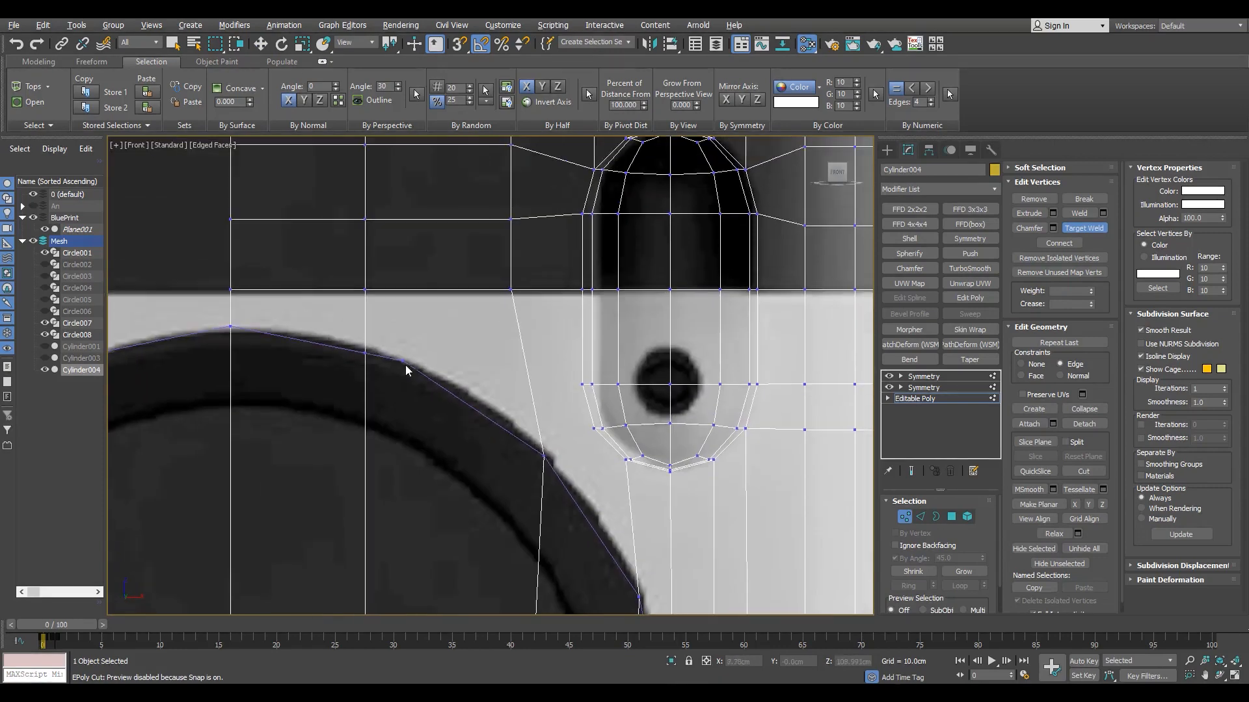
{"action": "scroll", "coordinate": [442, 221], "scroll_direction": "down", "scroll_amount": 8}
{"action": "key", "text": "w"}
{"action": "scroll", "coordinate": [457, 303], "scroll_direction": "up", "scroll_amount": 3}
- Turn off By Angle selection, select the polygons within the panel's upper arc, and remove the stray diagonal edge beside them
{"action": "key", "text": "4"}
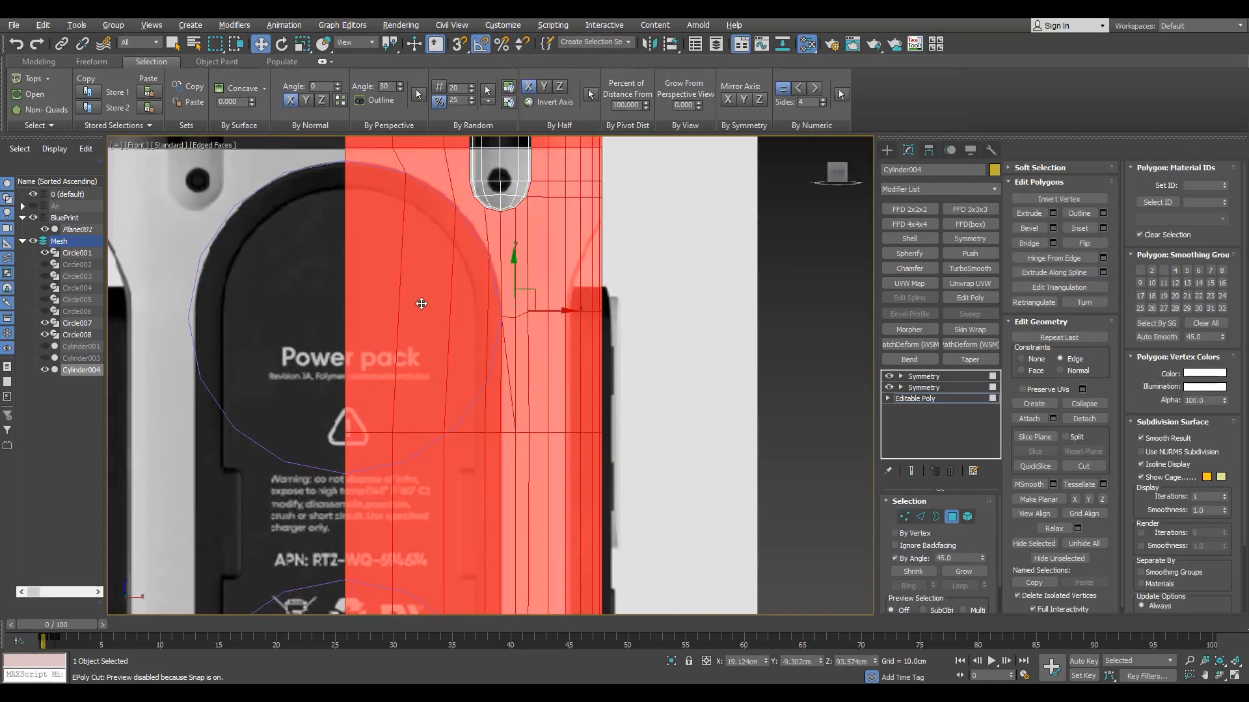
{"action": "left_click", "coordinate": [903, 559]}
{"action": "left_click", "coordinate": [445, 308]}
{"action": "scroll", "coordinate": [523, 348], "scroll_direction": "up", "scroll_amount": 4}
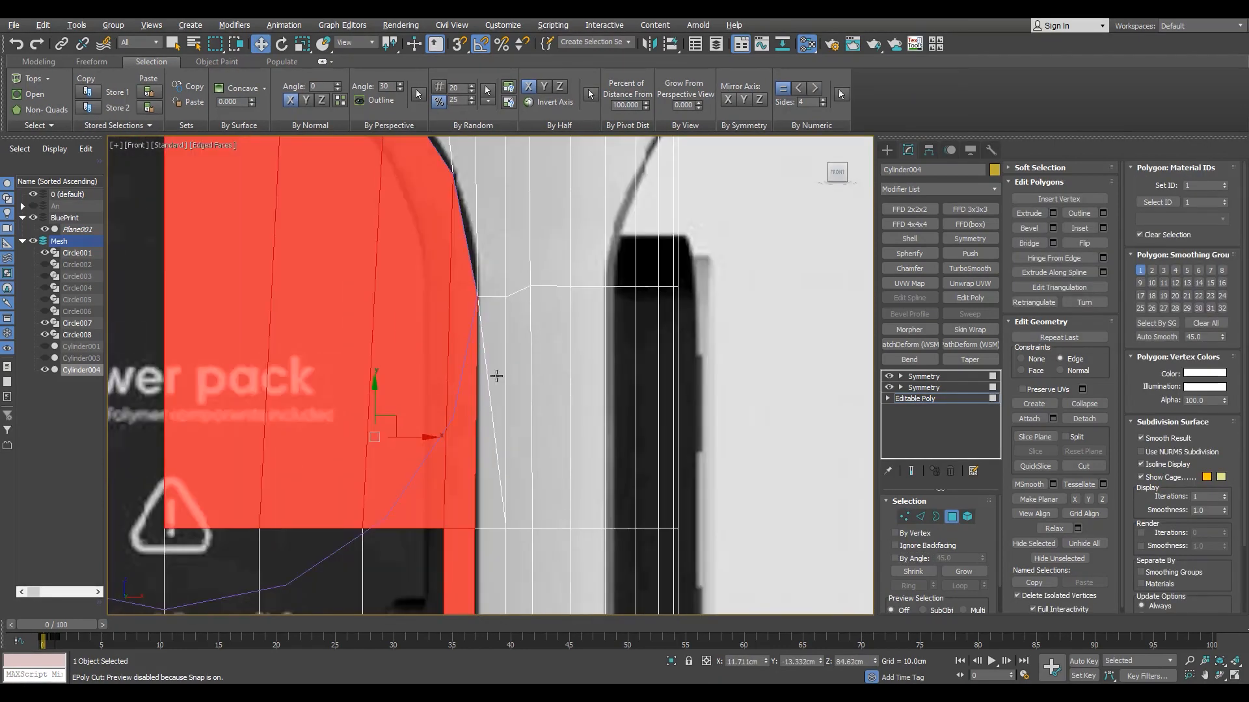
{"action": "key", "text": "2"}
{"action": "left_click", "coordinate": [487, 377]}
{"action": "key", "text": "ctrl+BackSpace"}
- Add the polygons along the panel's right side to the polygon selection
{"action": "key", "text": "4"}
{"action": "scroll", "coordinate": [488, 376], "scroll_direction": "down", "scroll_amount": 6}
{"action": "left_click", "coordinate": [441, 337], "text": "ctrl"}
{"action": "left_click", "coordinate": [423, 340], "text": "ctrl"}
{"action": "middle_click_drag", "start_coordinate": [359, 463], "coordinate": [346, 376]}
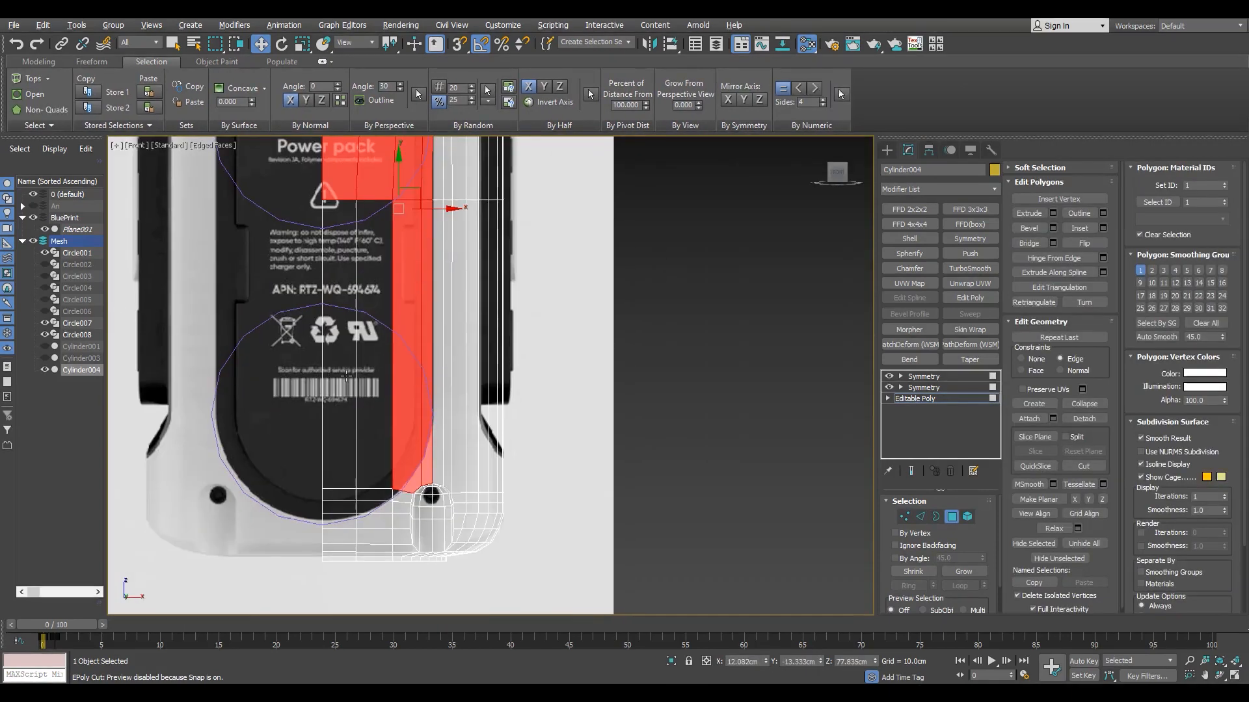
{"action": "key", "text": "1"}
{"action": "key", "text": "alt+c"}
{"action": "scroll", "coordinate": [416, 390], "scroll_direction": "up", "scroll_amount": 6}
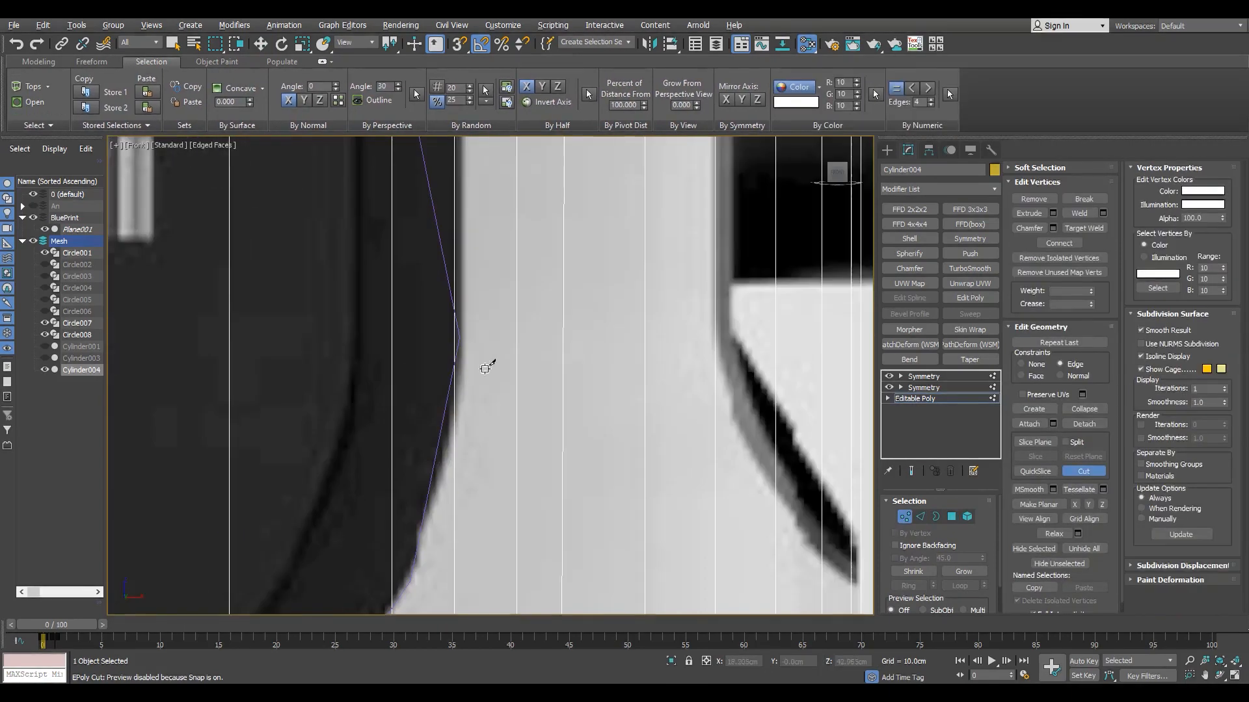
{"action": "scroll", "coordinate": [436, 484], "scroll_direction": "down", "scroll_amount": 6}
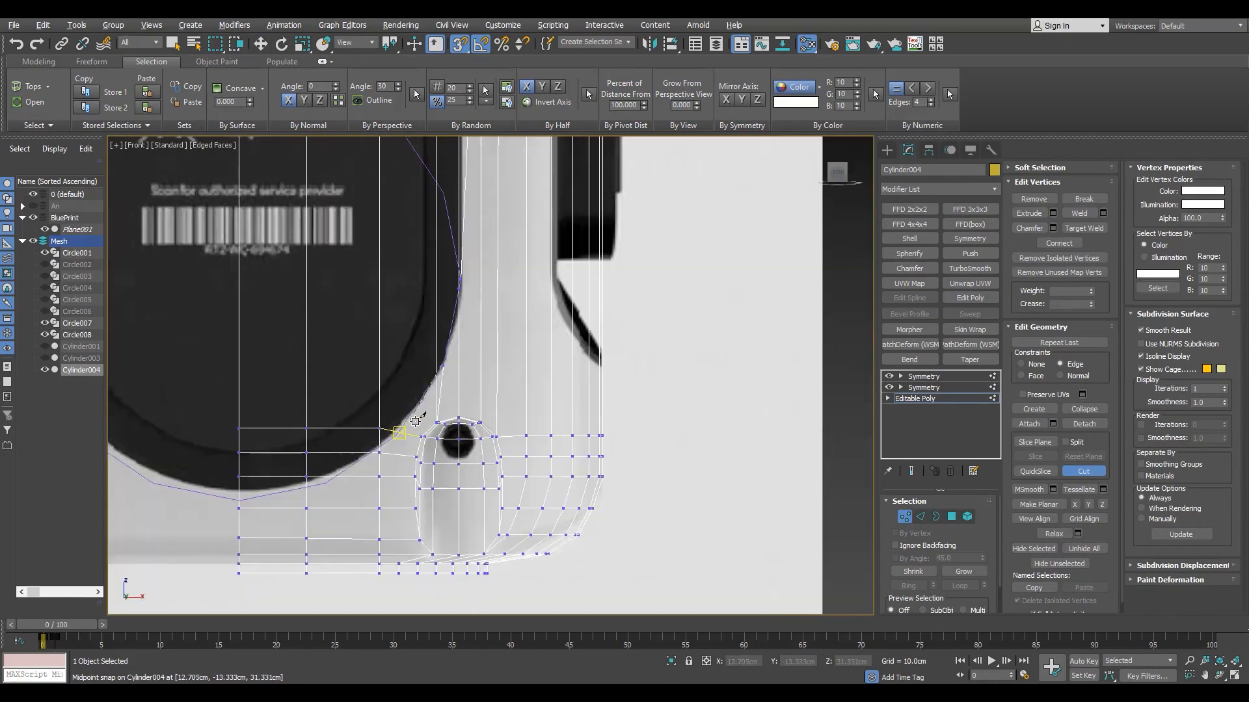
{"action": "scroll", "coordinate": [465, 306], "scroll_direction": "down", "scroll_amount": 6}
{"action": "key", "text": "s"}
{"action": "scroll", "coordinate": [417, 372], "scroll_direction": "up", "scroll_amount": 6}
- Remove the upper horizontal edge rows between the centre line and the lower recess, inside the panel's lower arc
{"action": "key", "text": "2"}
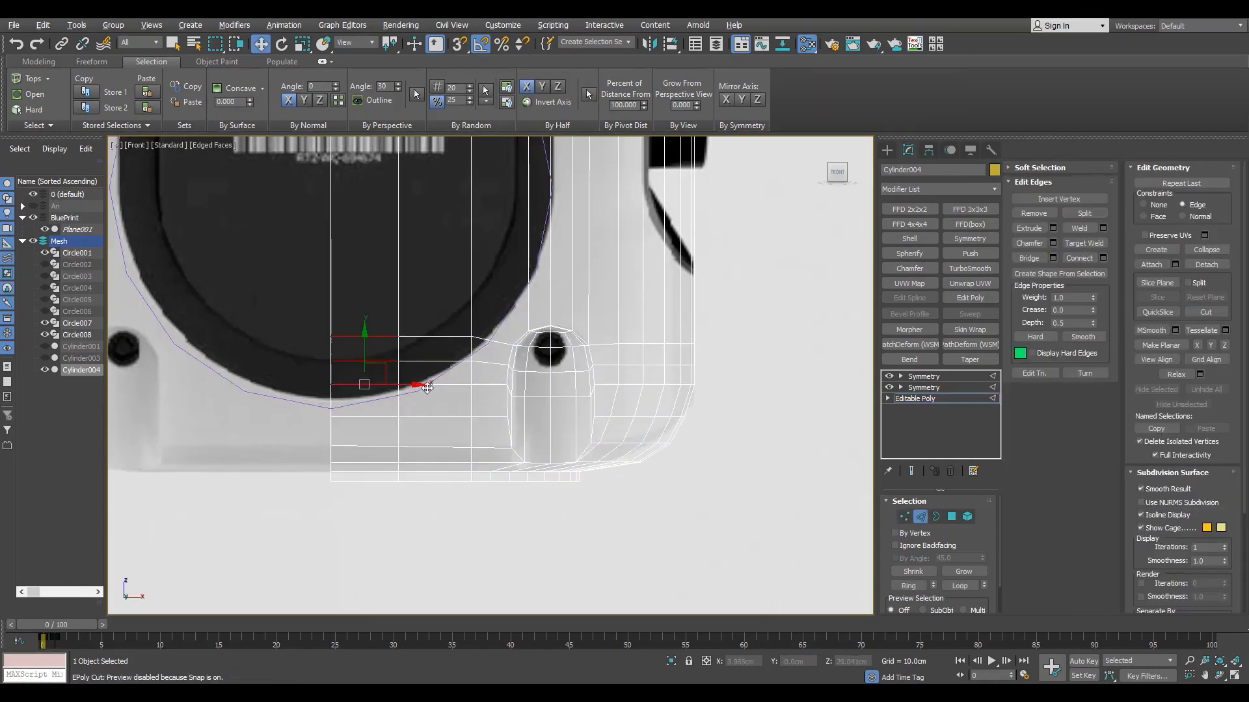
{"action": "key", "text": "1"}
{"action": "left_click_drag", "start_coordinate": [487, 304], "coordinate": [337, 385]}
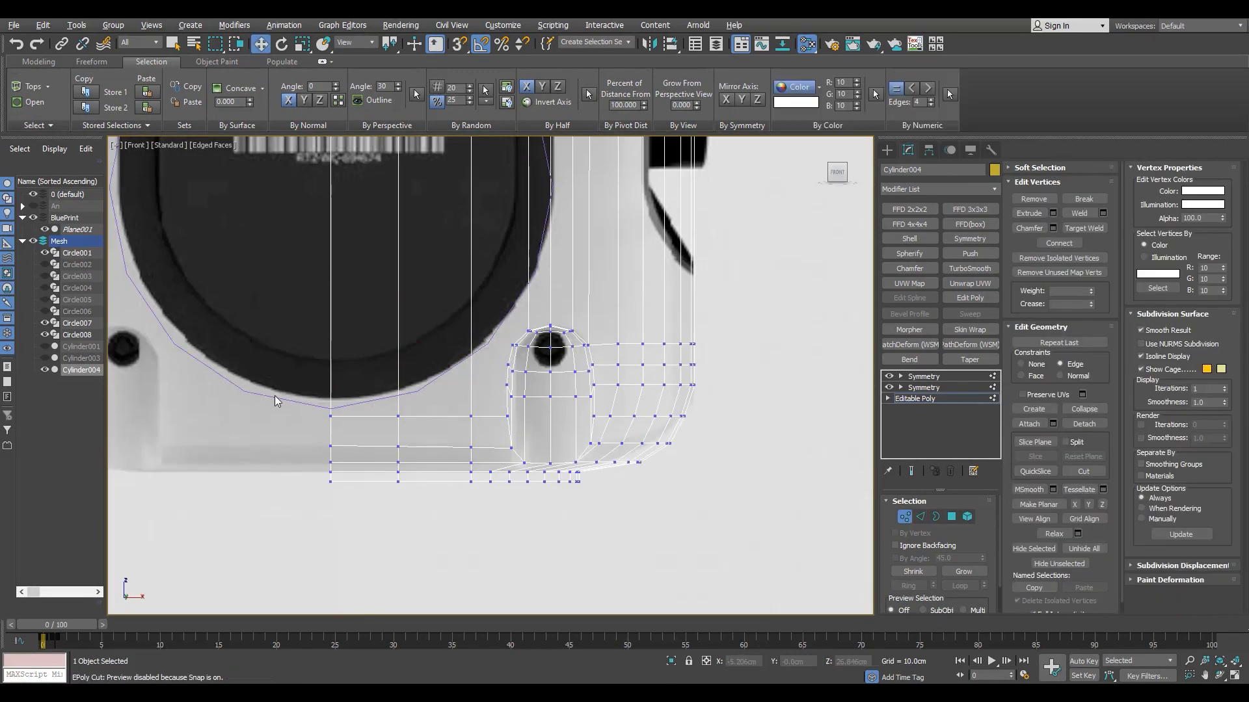
- Raise the lower guide circle by about 0.73 cm to match the panel's lower edge on the blueprint
{"action": "scroll", "coordinate": [319, 399], "scroll_direction": "up", "scroll_amount": 3}
{"action": "key", "text": "1"}
{"action": "left_click", "coordinate": [367, 420]}
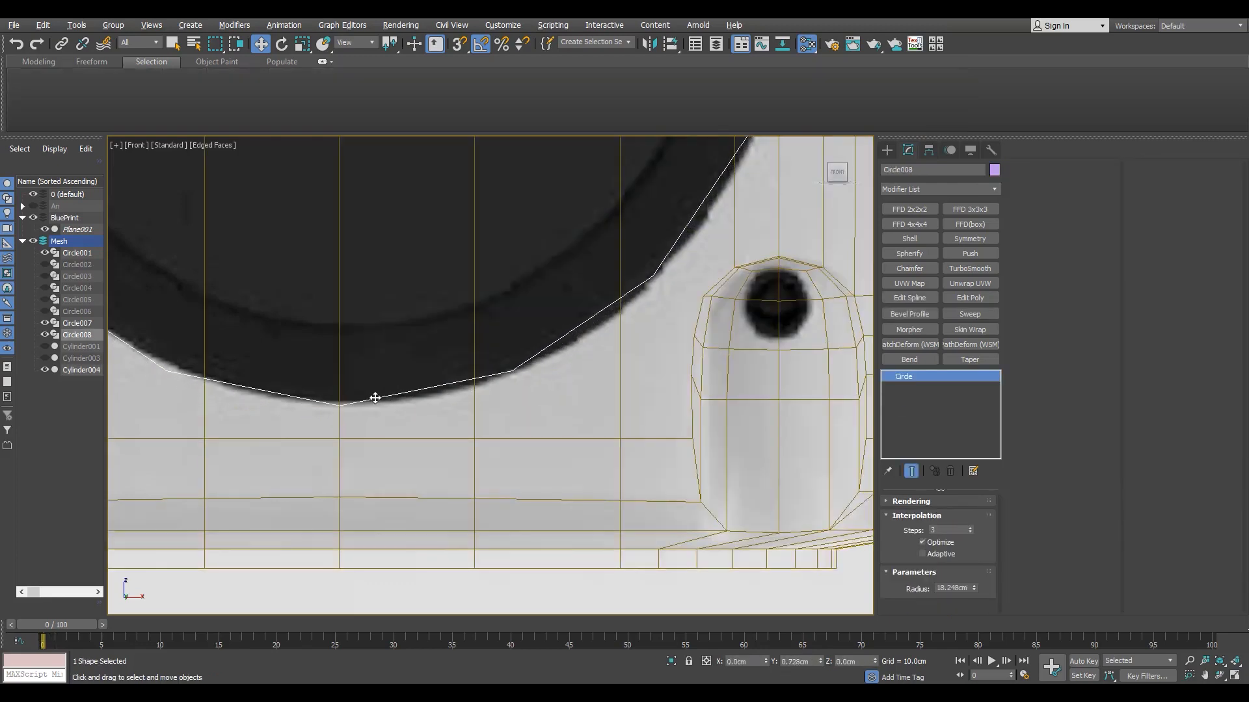
- Cut edges along the lower guide circle on the body mesh, snapping to the circle's vertices to trace the panel's lower arc
{"action": "left_click", "coordinate": [535, 334]}
{"action": "left_click", "coordinate": [914, 399]}
{"action": "key", "text": "1"}
{"action": "key", "text": "alt+c"}
{"action": "key", "text": "s"}
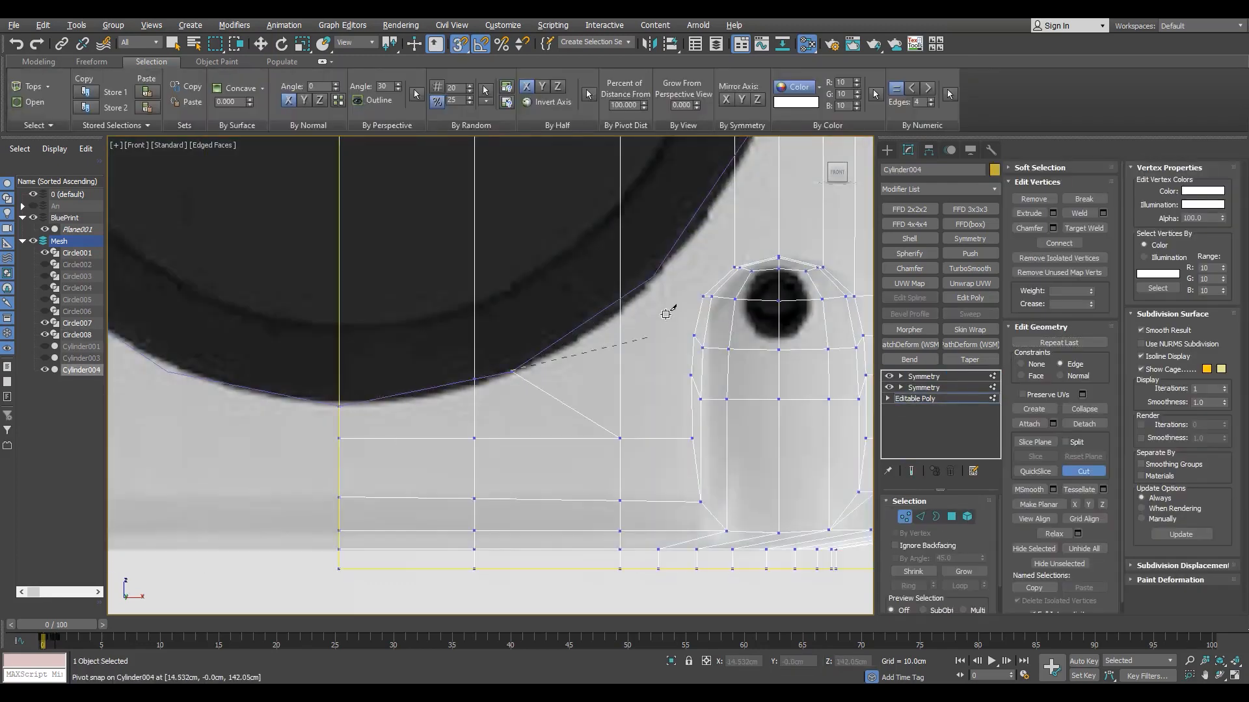
{"action": "scroll", "coordinate": [666, 314], "scroll_direction": "up", "scroll_amount": 10}
{"action": "scroll", "coordinate": [575, 419], "scroll_direction": "down", "scroll_amount": 6}
{"action": "key", "text": "s"}
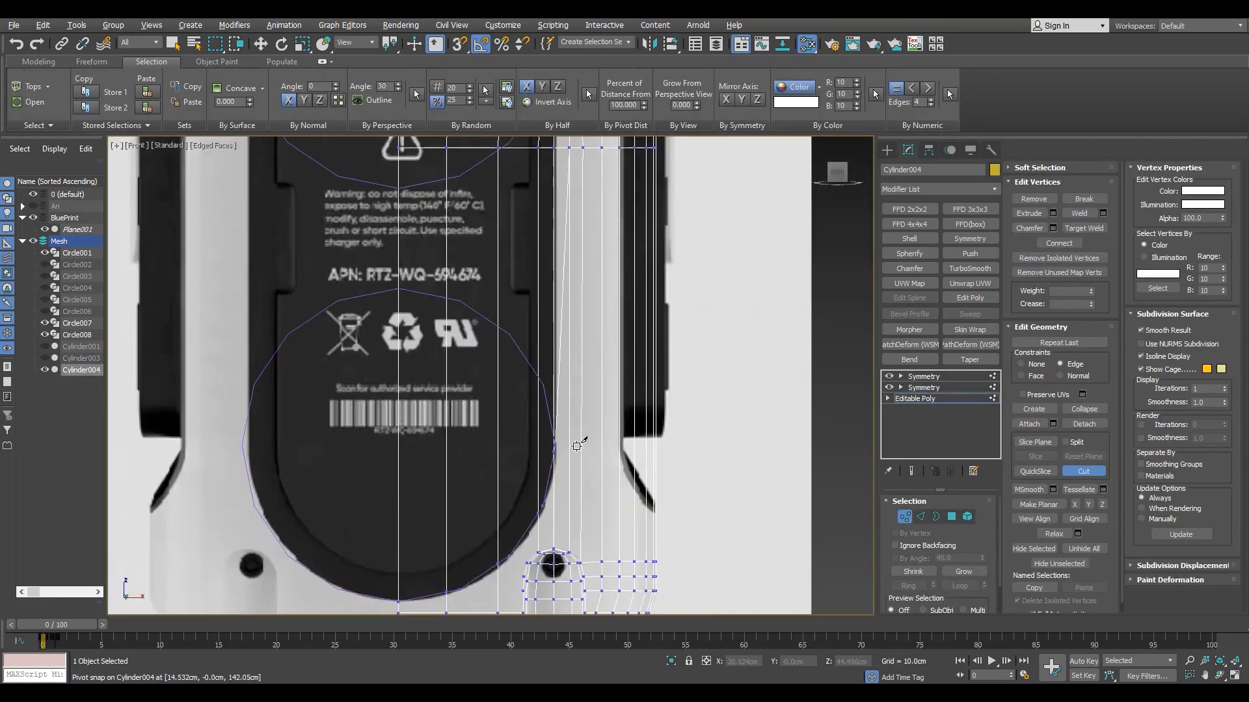
- Weld the horizontal row's end vertex onto the lower arc's side point and remove the slanted lengthwise edge beside the panel
{"action": "scroll", "coordinate": [578, 440], "scroll_direction": "up", "scroll_amount": 2}
{"action": "right_click", "coordinate": [565, 408]}
{"action": "scroll", "coordinate": [536, 435], "scroll_direction": "up", "scroll_amount": 3}
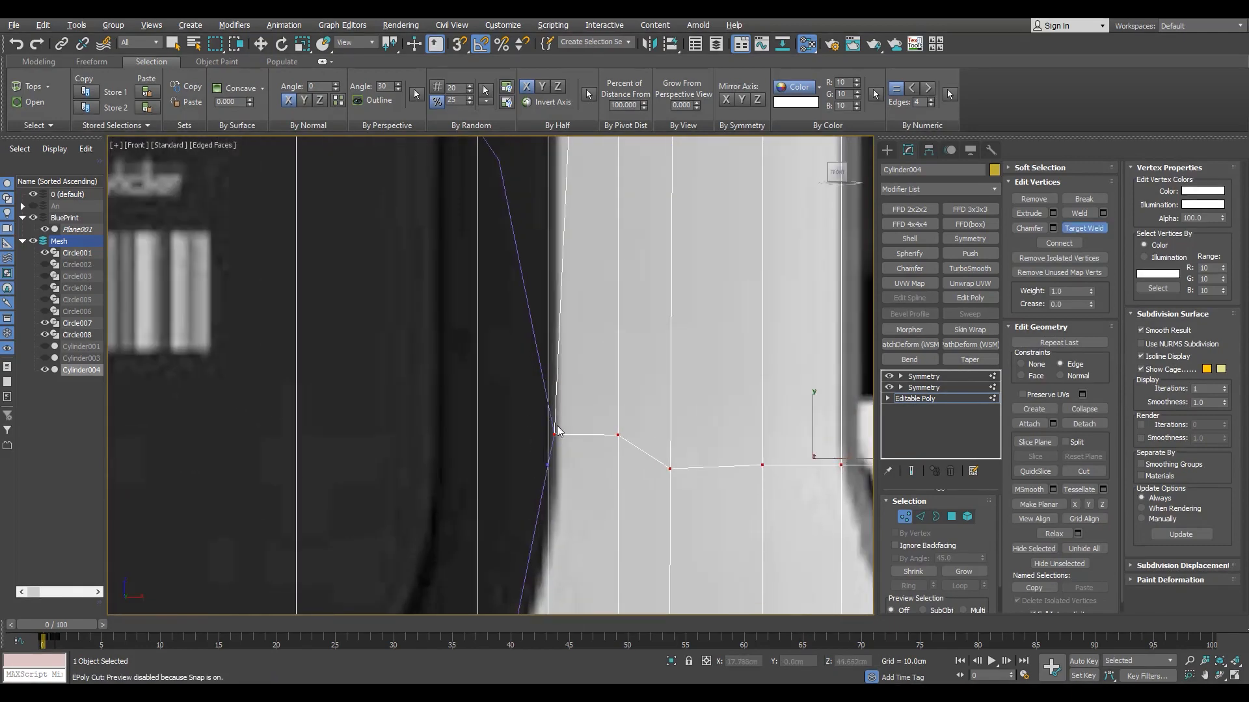
{"action": "scroll", "coordinate": [560, 471], "scroll_direction": "down", "scroll_amount": 5}
{"action": "key", "text": "w"}
{"action": "key", "text": "2"}
{"action": "left_click", "coordinate": [574, 474]}
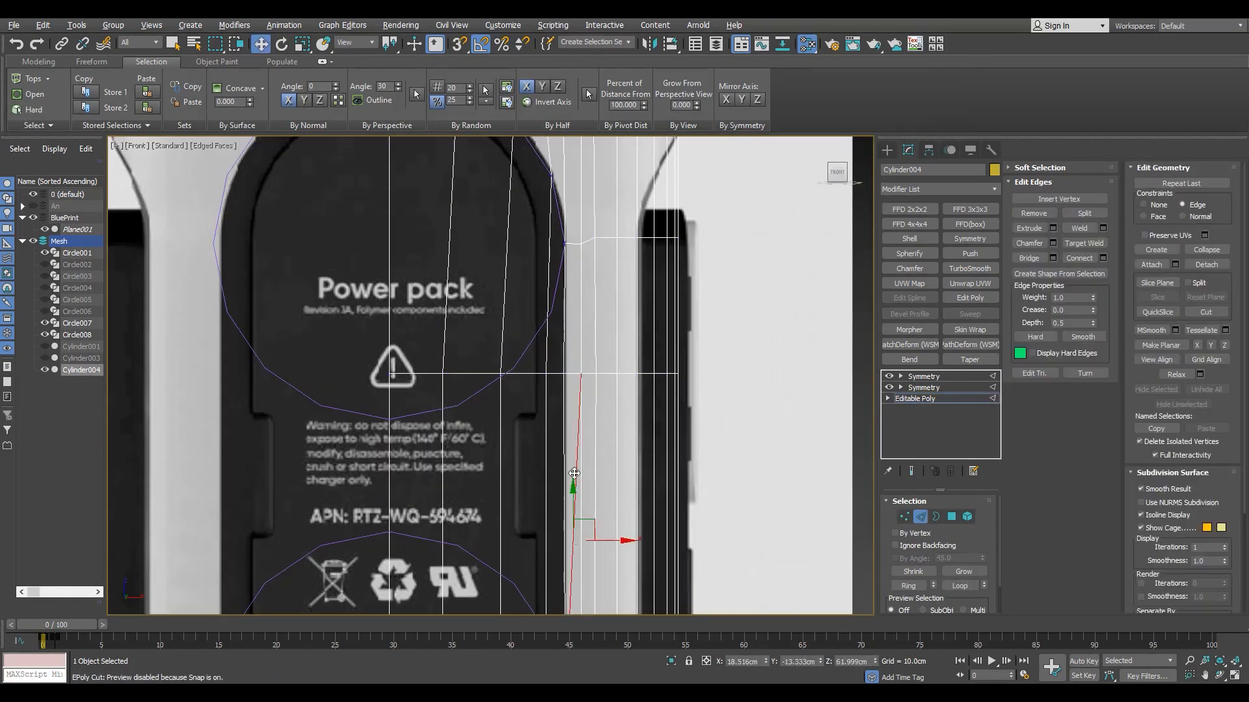
- Raise the low vertex in the horizontal row beside the lower arc so the row slopes evenly
{"action": "key", "text": "1"}
{"action": "key", "text": "s"}
{"action": "scroll", "coordinate": [563, 245], "scroll_direction": "down", "scroll_amount": 2}
{"action": "scroll", "coordinate": [578, 495], "scroll_direction": "up", "scroll_amount": 3}
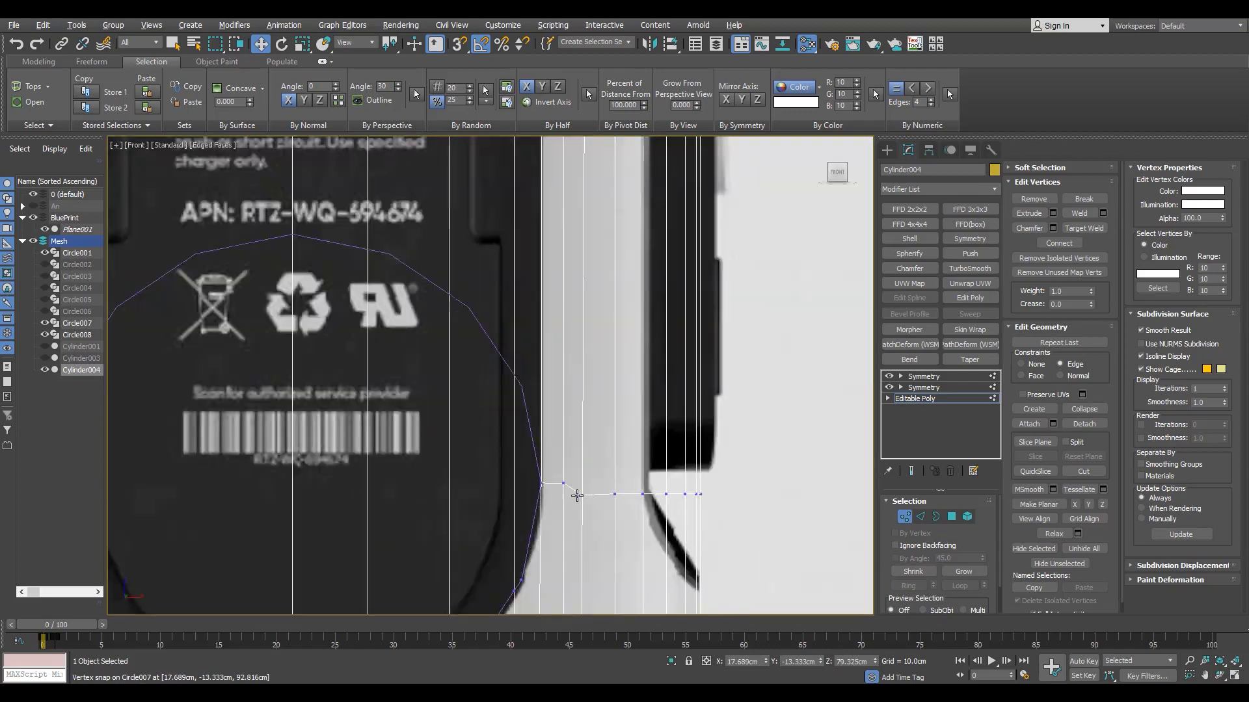
{"action": "left_click", "coordinate": [580, 496]}
{"action": "scroll", "coordinate": [580, 497], "scroll_direction": "down", "scroll_amount": 2}
{"action": "scroll", "coordinate": [526, 544], "scroll_direction": "up", "scroll_amount": 1}
{"action": "scroll", "coordinate": [605, 488], "scroll_direction": "up", "scroll_amount": 1}
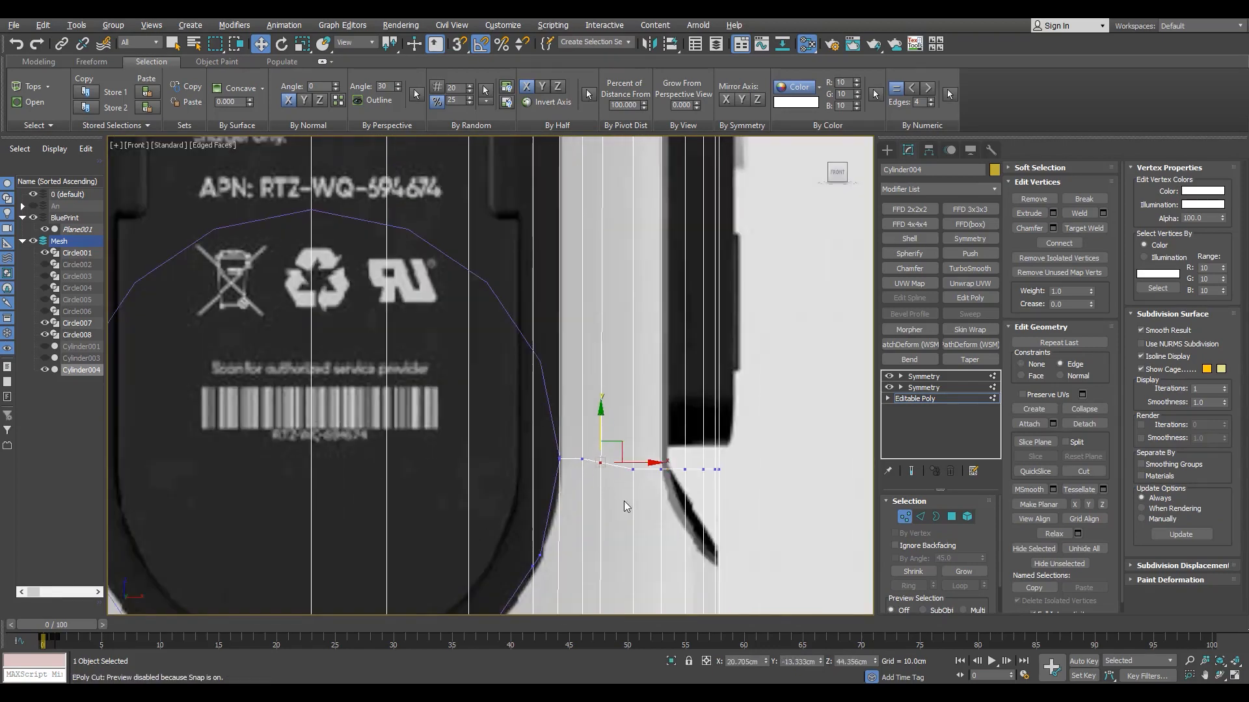
{"action": "left_click", "coordinate": [625, 505]}
- Target-weld the vertices where the vertical edges cross the panel's lower arc onto the arc's corner vertices
{"action": "middle_click_drag", "start_coordinate": [625, 504], "coordinate": [666, 349]}
{"action": "scroll", "coordinate": [575, 417], "scroll_direction": "up", "scroll_amount": 2}
{"action": "key", "text": "ctrl+shift+w"}
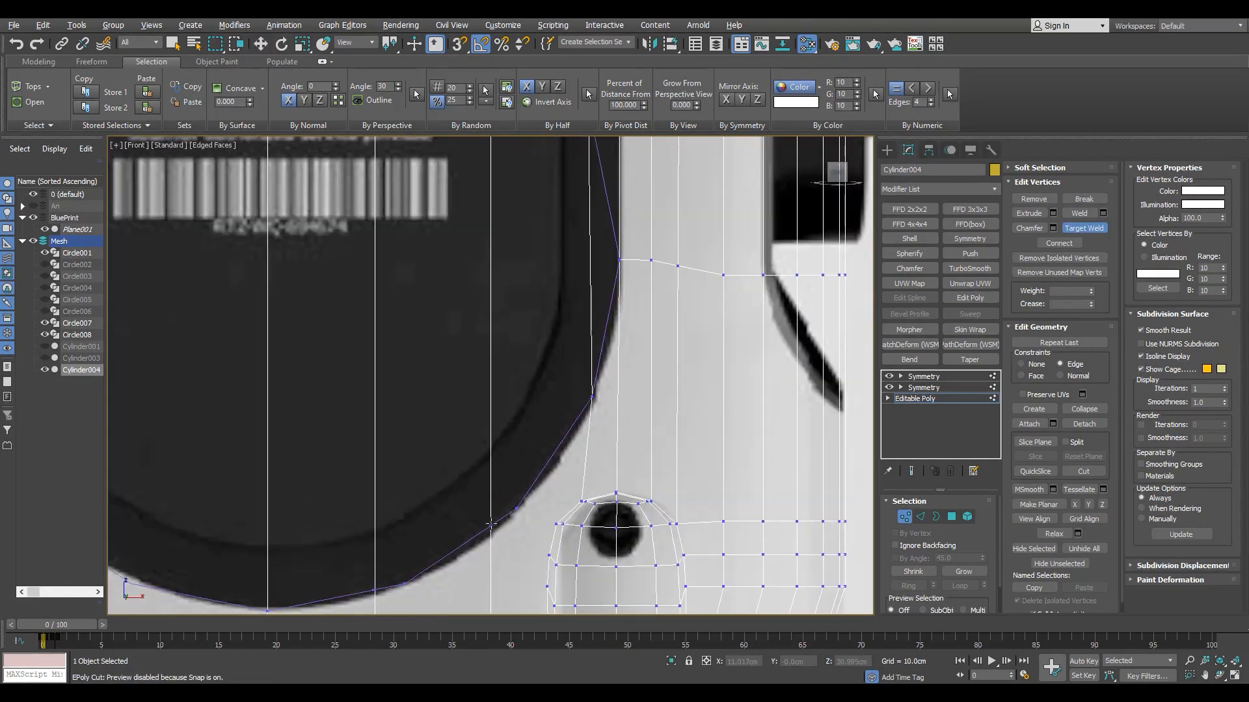
{"action": "left_click", "coordinate": [491, 524]}
{"action": "left_click", "coordinate": [516, 509]}
{"action": "middle_click_drag", "start_coordinate": [377, 591], "coordinate": [469, 446]}
{"action": "scroll", "coordinate": [474, 438], "scroll_direction": "up", "scroll_amount": 2}
{"action": "left_click", "coordinate": [461, 449]}
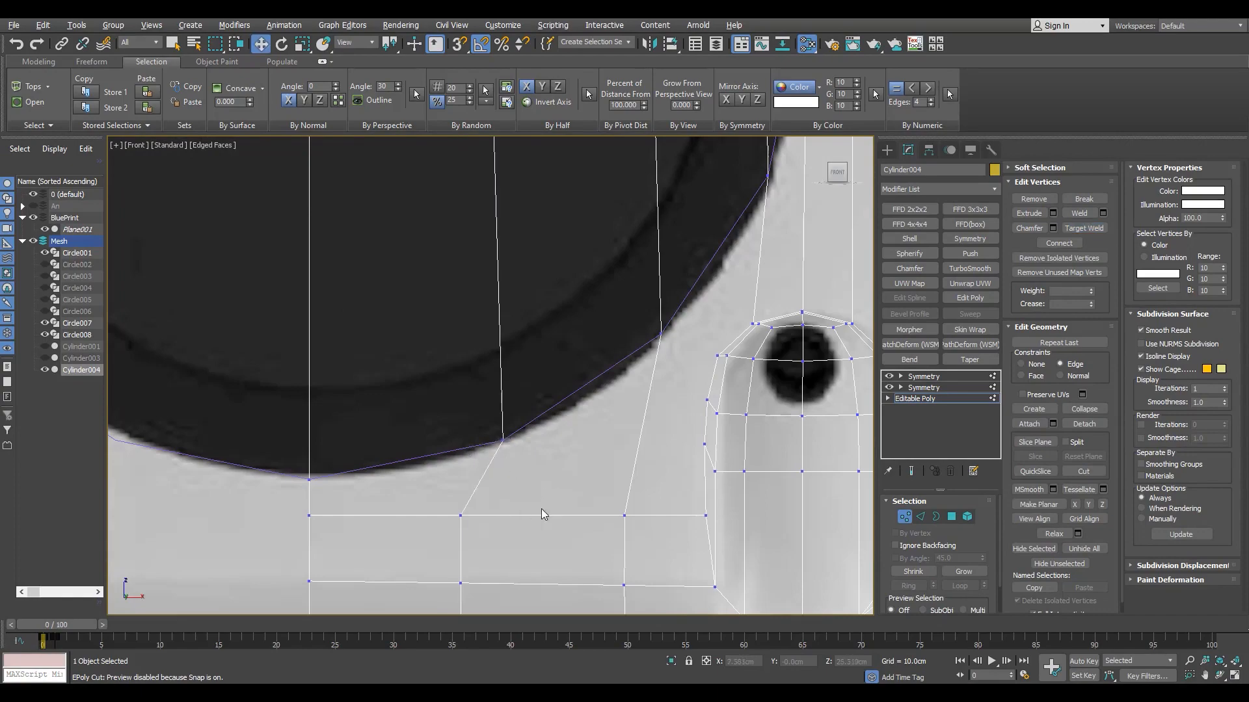
- Select the vertices of the horizontal row just beneath the panel's lower arc and switch to a perspective close-up
{"action": "scroll", "coordinate": [542, 508], "scroll_direction": "down", "scroll_amount": 2}
{"action": "left_click_drag", "start_coordinate": [618, 500], "coordinate": [353, 528]}
{"action": "scroll", "coordinate": [352, 528], "scroll_direction": "down", "scroll_amount": 2}
{"action": "left_click_drag", "start_coordinate": [62, 625], "coordinate": [84, 624]}
{"action": "key", "text": "p"}
{"action": "key", "text": "z"}
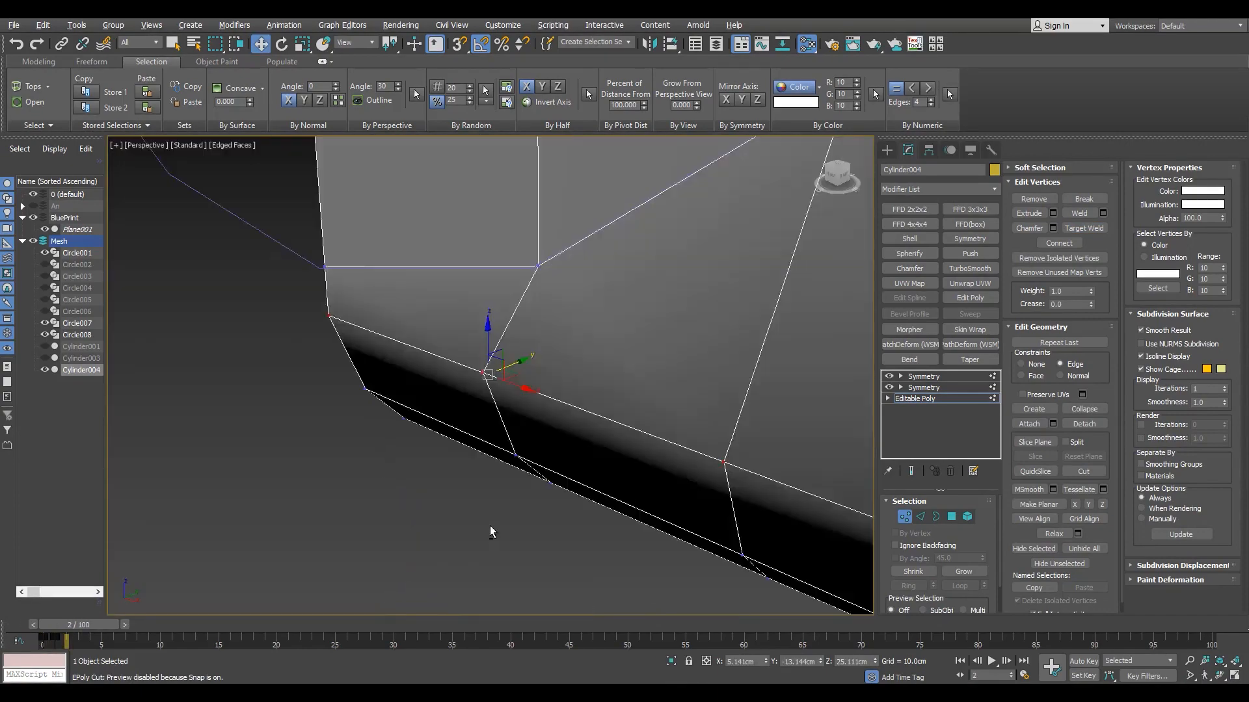
- Add edge rows beneath the lower arc that run across to the inner side vertices of the lower recess
{"action": "scroll", "coordinate": [490, 526], "scroll_direction": "down", "scroll_amount": 5}
{"action": "middle_click_drag", "start_coordinate": [490, 525], "coordinate": [592, 345], "text": "alt"}
{"action": "scroll", "coordinate": [553, 468], "scroll_direction": "up", "scroll_amount": 2}
{"action": "key", "text": "2"}
{"action": "scroll", "coordinate": [632, 397], "scroll_direction": "down", "scroll_amount": 4}
{"action": "double_click", "coordinate": [641, 410]}
{"action": "left_click", "coordinate": [636, 402]}
{"action": "left_click", "coordinate": [611, 411]}
{"action": "key", "text": "alt+r"}
{"action": "scroll", "coordinate": [591, 345], "scroll_direction": "down", "scroll_amount": 4}
{"action": "middle_click_drag", "start_coordinate": [592, 344], "coordinate": [496, 343]}
{"action": "scroll", "coordinate": [563, 454], "scroll_direction": "up", "scroll_amount": 5}
{"action": "scroll", "coordinate": [563, 455], "scroll_direction": "down", "scroll_amount": 5}
{"action": "scroll", "coordinate": [518, 471], "scroll_direction": "up", "scroll_amount": 7}
{"action": "key", "text": "1"}
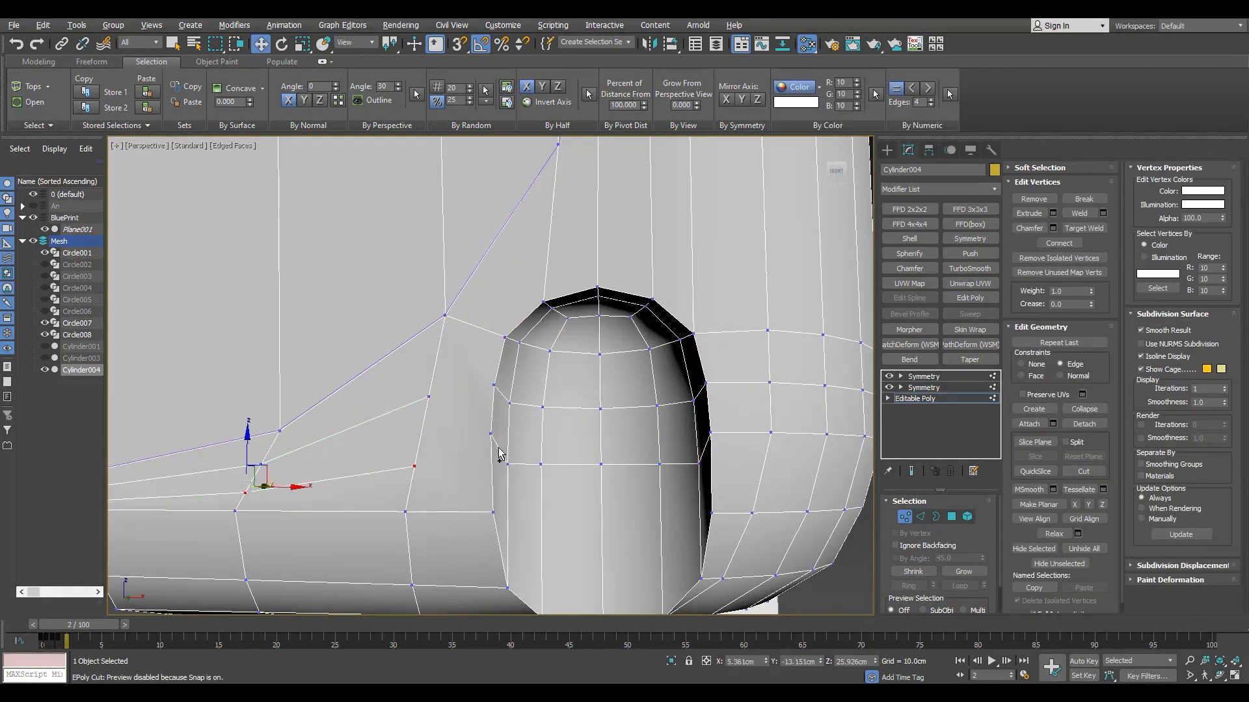
- Collapse the ring of short edges between the two adjacent rows beside the lower recess into a single row
{"action": "left_click", "coordinate": [478, 453]}
{"action": "scroll", "coordinate": [478, 454], "scroll_direction": "down", "scroll_amount": 5}
{"action": "middle_click_drag", "start_coordinate": [478, 453], "coordinate": [538, 412], "text": "alt"}
{"action": "scroll", "coordinate": [495, 456], "scroll_direction": "up", "scroll_amount": 5}
{"action": "key", "text": "2"}
{"action": "left_click", "coordinate": [515, 432]}
{"action": "key", "text": "alt+r"}
{"action": "key", "text": "ctrl+alt+c"}
{"action": "scroll", "coordinate": [517, 432], "scroll_direction": "down", "scroll_amount": 4}
- Select all remaining polygons inside the rounded panel outline and delete them to open the panel area
{"action": "scroll", "coordinate": [607, 368], "scroll_direction": "down", "scroll_amount": 5}
{"action": "key", "text": "4"}
{"action": "left_click", "coordinate": [539, 413]}
{"action": "left_click", "coordinate": [578, 412], "text": "ctrl"}
{"action": "left_click", "coordinate": [611, 411], "text": "ctrl"}
{"action": "middle_click_drag", "start_coordinate": [628, 411], "coordinate": [589, 477]}
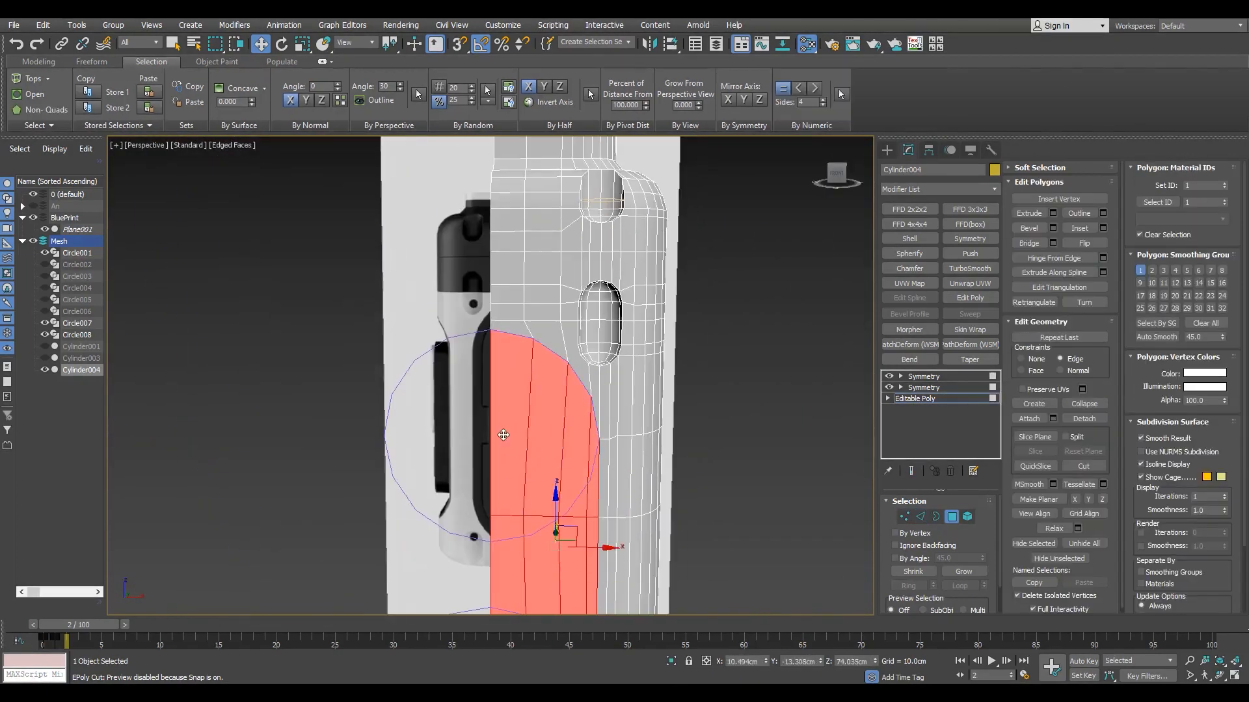
{"action": "key", "text": "f"}
{"action": "scroll", "coordinate": [644, 286], "scroll_direction": "down", "scroll_amount": 3}
{"action": "middle_click_drag", "start_coordinate": [644, 287], "coordinate": [607, 546]}
{"action": "key", "text": "Delete"}
- Reposition the vertices just above the panel's upper arc and just below its lower arc to even out the edge flow
{"action": "scroll", "coordinate": [555, 573], "scroll_direction": "down", "scroll_amount": 5}
{"action": "scroll", "coordinate": [553, 428], "scroll_direction": "up", "scroll_amount": 7}
{"action": "key", "text": "1"}
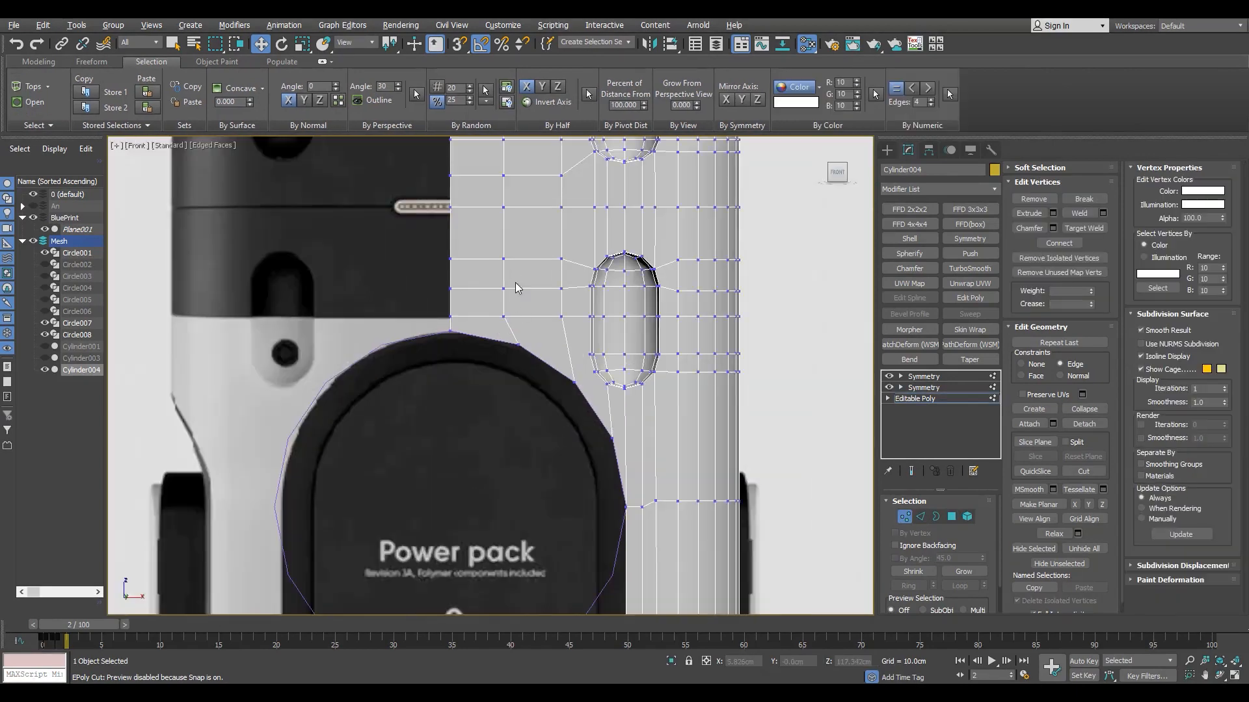
{"action": "scroll", "coordinate": [515, 283], "scroll_direction": "up", "scroll_amount": 3}
{"action": "key", "text": "F3"}
{"action": "left_click", "coordinate": [491, 345]}
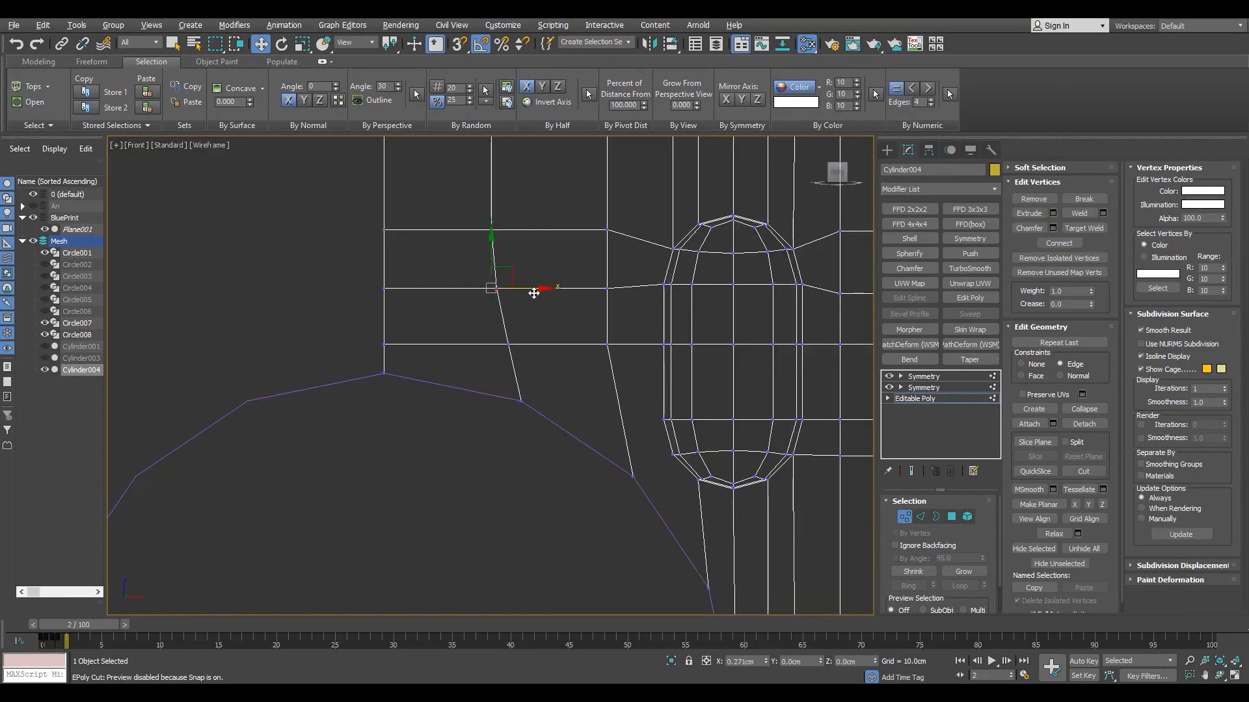
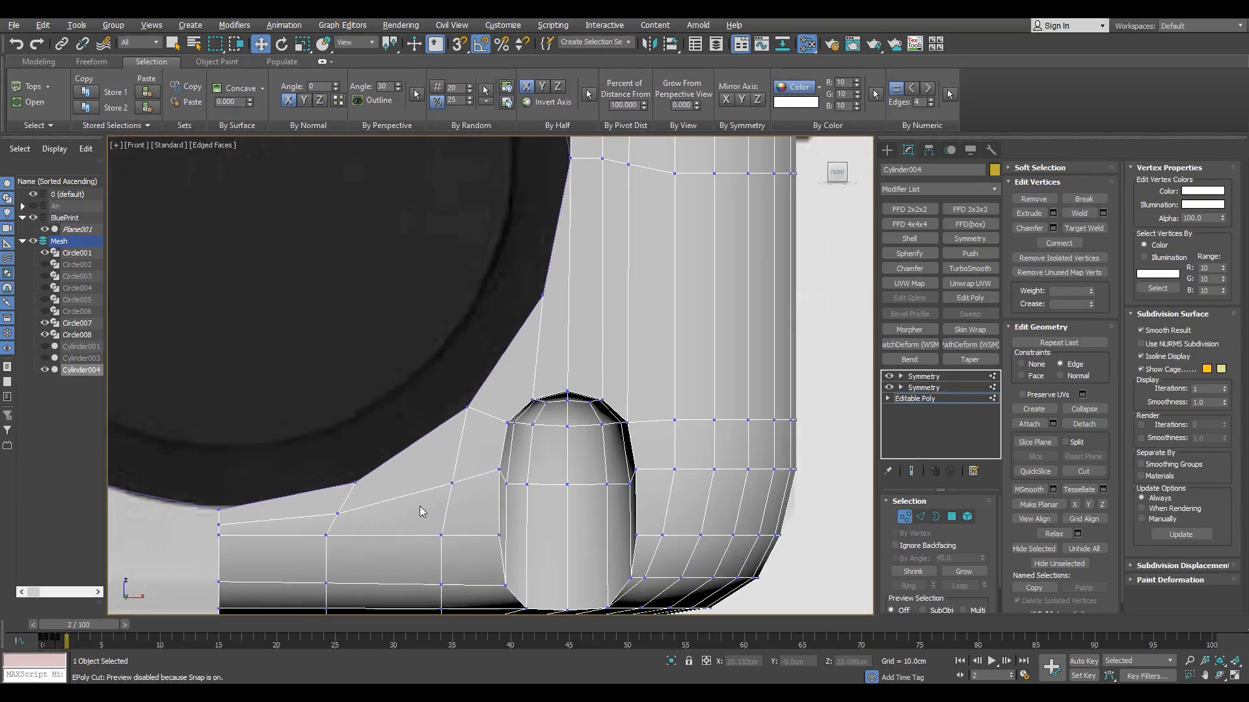
{"action": "scroll", "coordinate": [420, 506], "scroll_direction": "up", "scroll_amount": 2}
{"action": "left_click", "coordinate": [289, 522]}
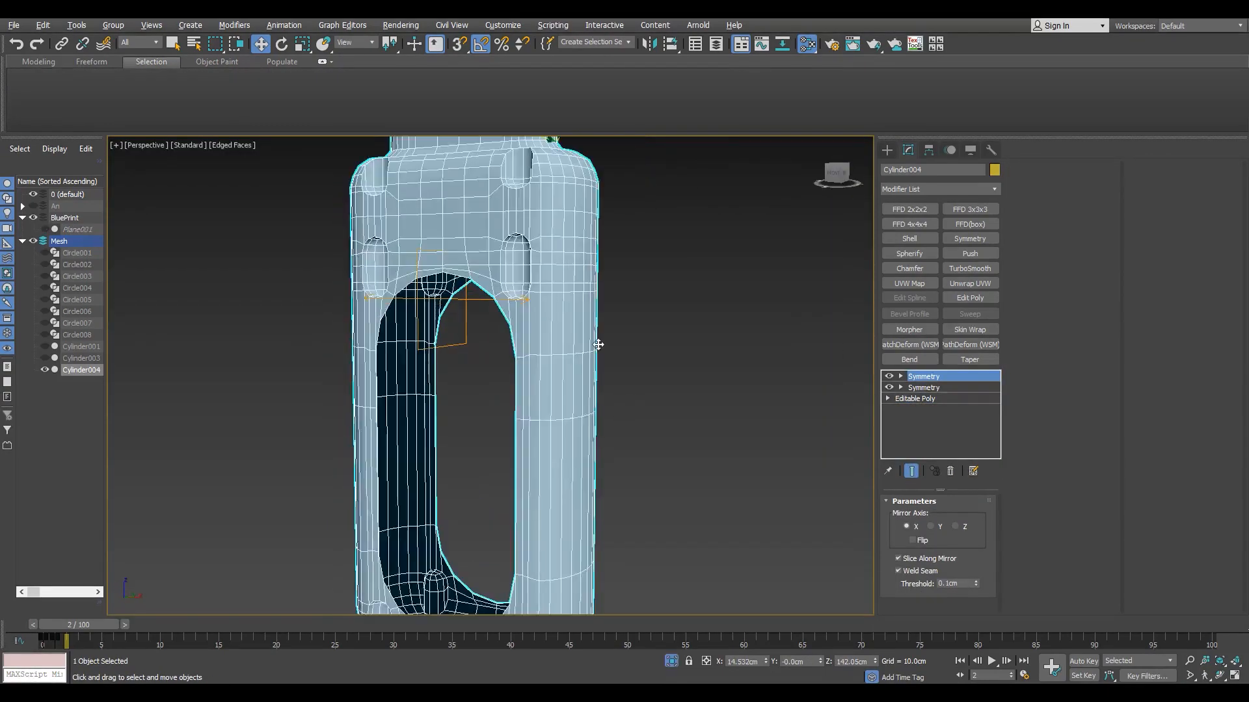
- Inspect the mirrored body's surface around the panel opening and recesses, with and without edges displayed
{"action": "key", "text": "F4"}
{"action": "left_click", "coordinate": [618, 347]}
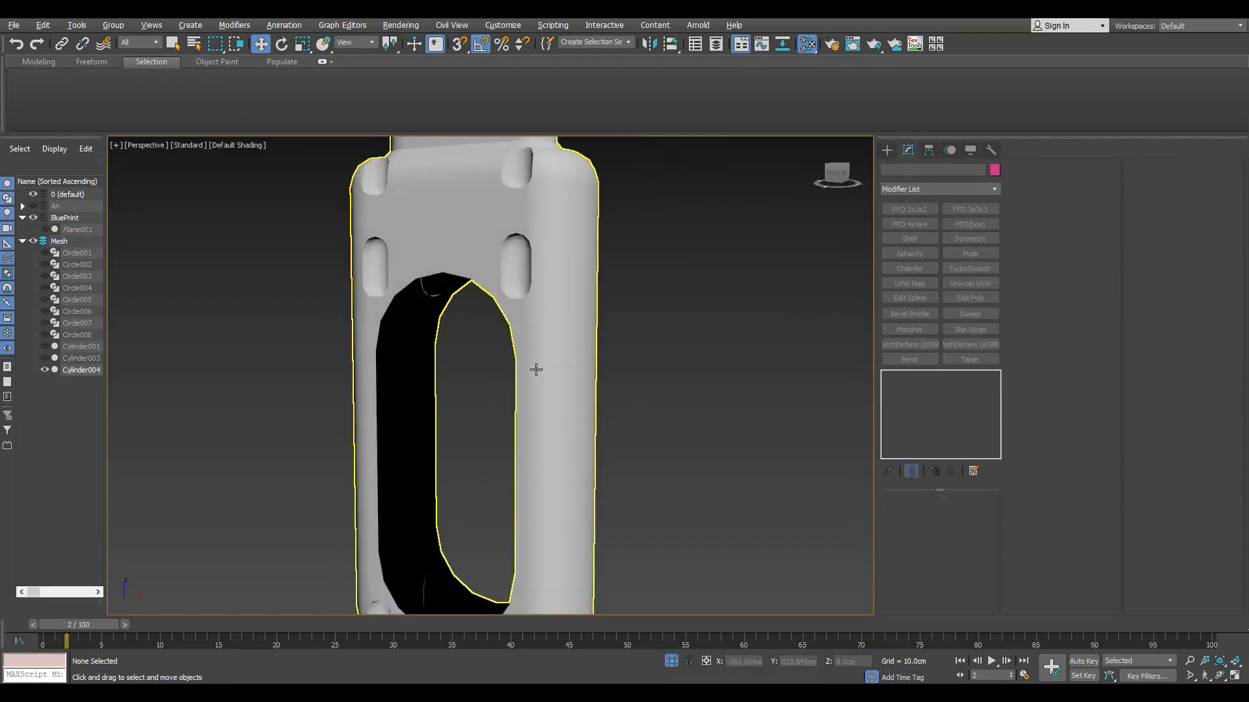
{"action": "left_click", "coordinate": [535, 368]}
{"action": "scroll", "coordinate": [494, 325], "scroll_direction": "up", "scroll_amount": 5}
{"action": "middle_click_drag", "start_coordinate": [536, 367], "coordinate": [629, 403], "text": "alt"}
{"action": "key", "text": "F4"}
{"action": "key", "text": "f"}
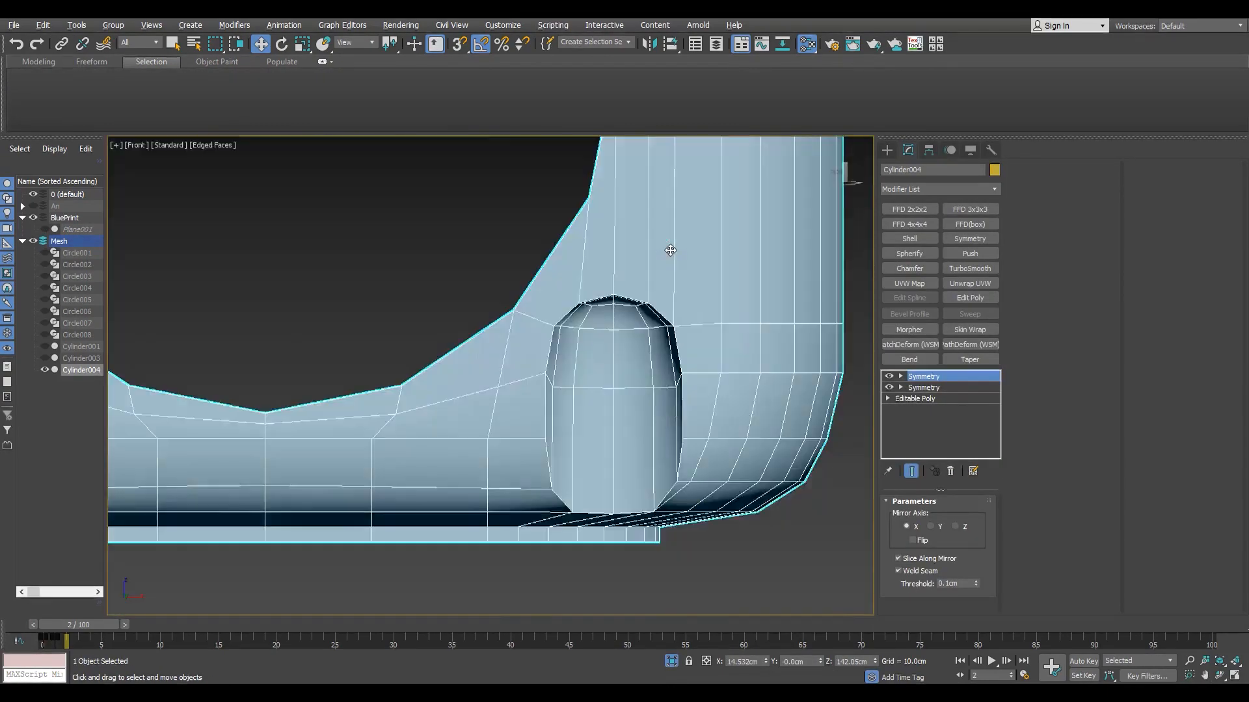
- Connect the vertical edges above the lower recess with a horizontal row and join it to the lower arc's vertex
{"action": "key", "text": "2"}
{"action": "middle_click_drag", "start_coordinate": [802, 378], "coordinate": [691, 388]}
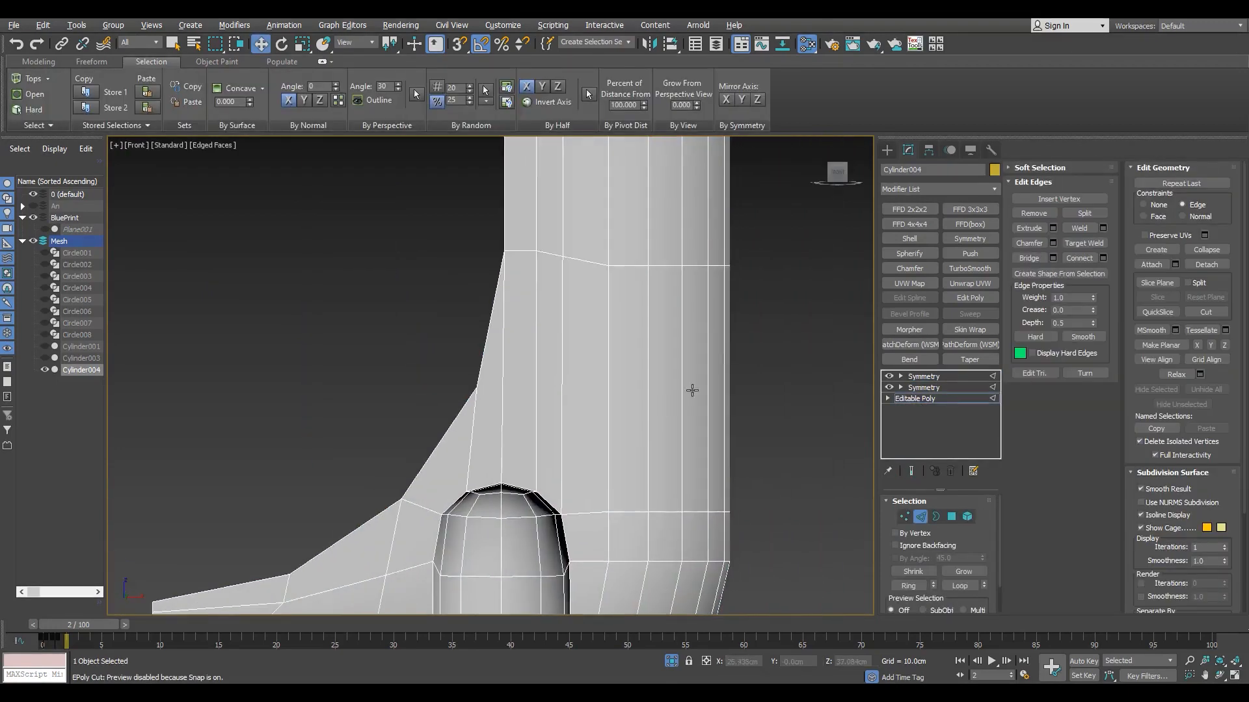
{"action": "key", "text": "F3"}
{"action": "left_click_drag", "start_coordinate": [772, 368], "coordinate": [498, 395]}
{"action": "key", "text": "ctrl+shift+e"}
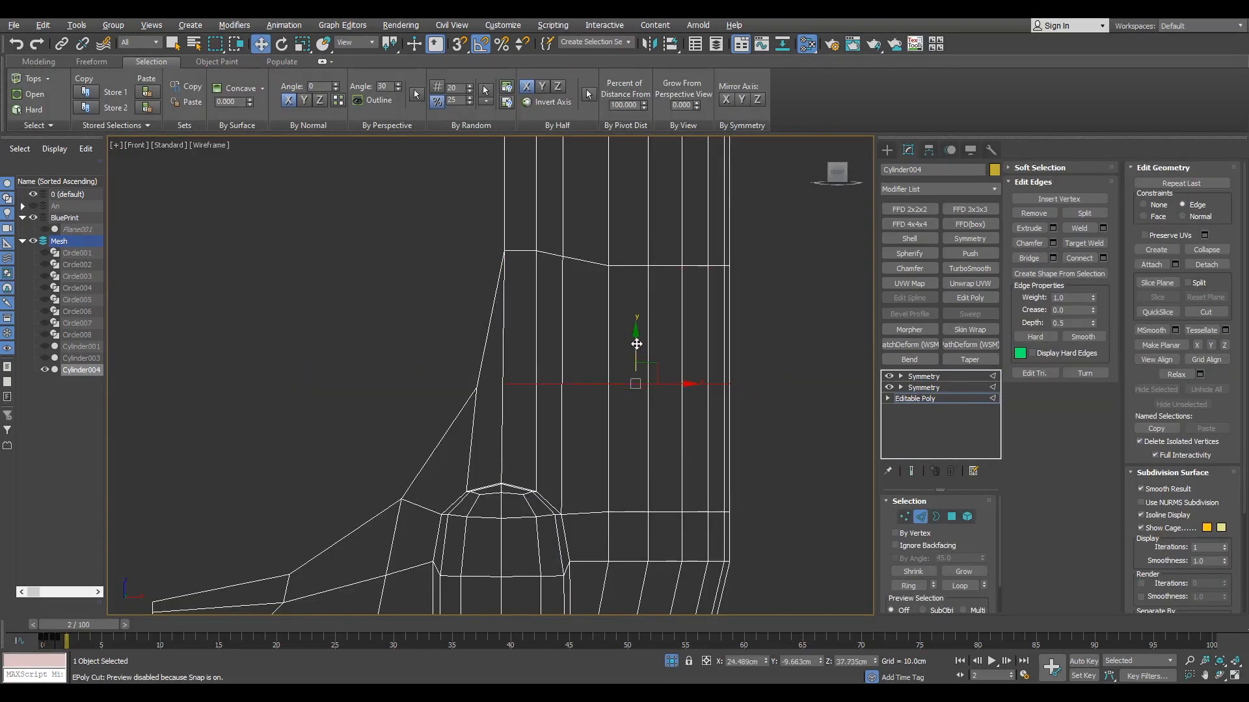
{"action": "scroll", "coordinate": [507, 404], "scroll_direction": "up", "scroll_amount": 3}
{"action": "key", "text": "1"}
{"action": "scroll", "coordinate": [481, 389], "scroll_direction": "down", "scroll_amount": 4}
{"action": "key", "text": "F3"}
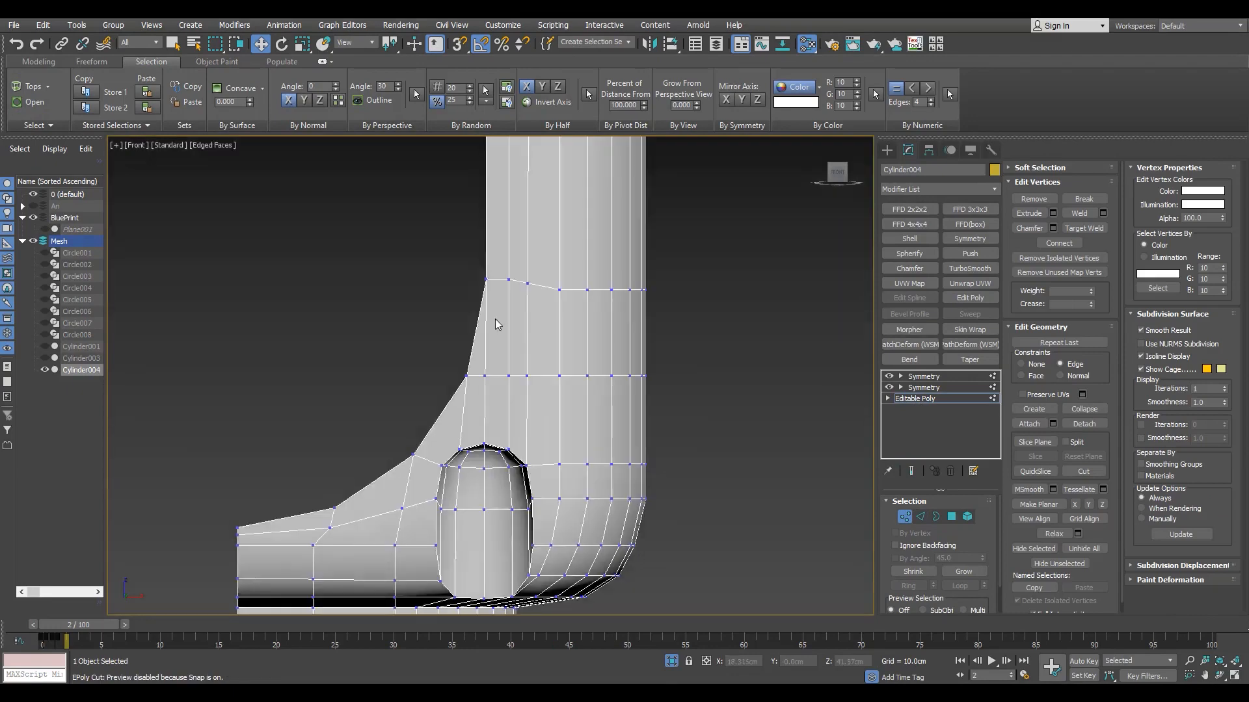
- Align the new horizontal row below the upper recess with the upper arc's corner vertex and connect it to that vertex
{"action": "scroll", "coordinate": [501, 305], "scroll_direction": "up", "scroll_amount": 4}
{"action": "key", "text": "2"}
{"action": "key", "text": "F4"}
{"action": "scroll", "coordinate": [523, 253], "scroll_direction": "up", "scroll_amount": 2}
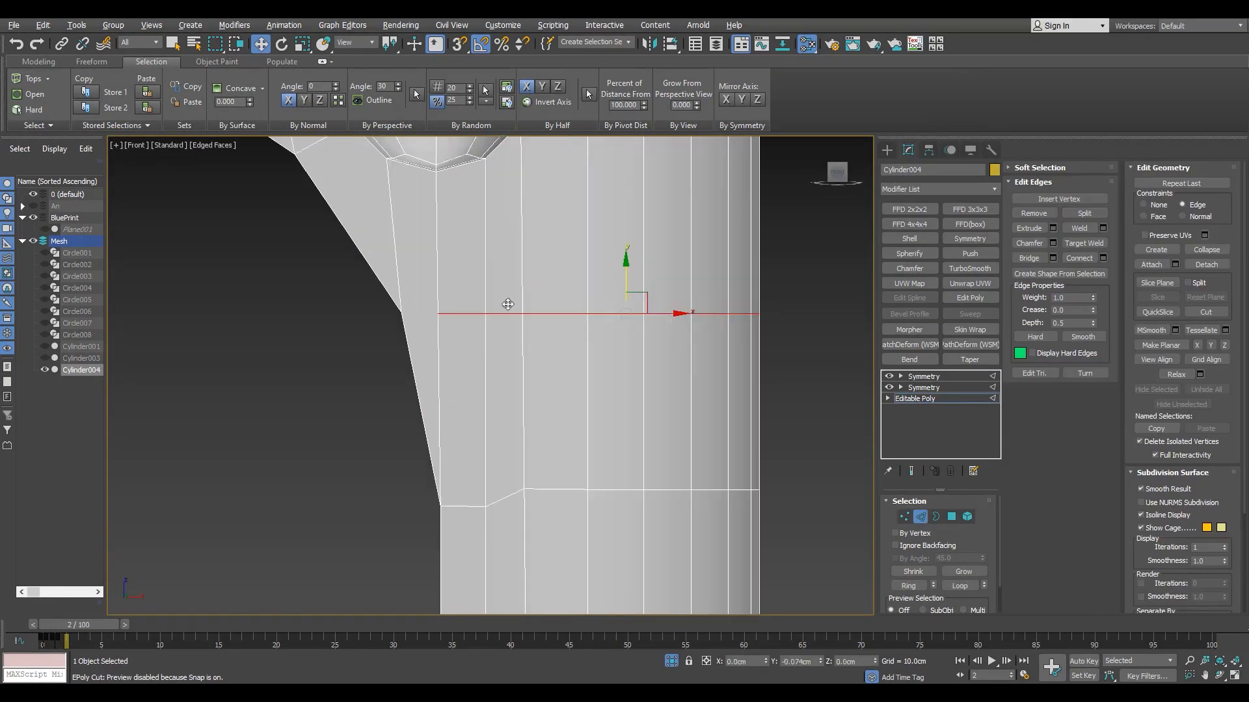
{"action": "key", "text": "1"}
{"action": "left_click_drag", "start_coordinate": [343, 343], "coordinate": [482, 280]}
{"action": "key", "text": "ctrl+shift+e"}
{"action": "scroll", "coordinate": [464, 286], "scroll_direction": "down", "scroll_amount": 5}
{"action": "left_click", "coordinate": [395, 316]}
{"action": "scroll", "coordinate": [410, 195], "scroll_direction": "up", "scroll_amount": 3}
{"action": "scroll", "coordinate": [456, 235], "scroll_direction": "down", "scroll_amount": 5}
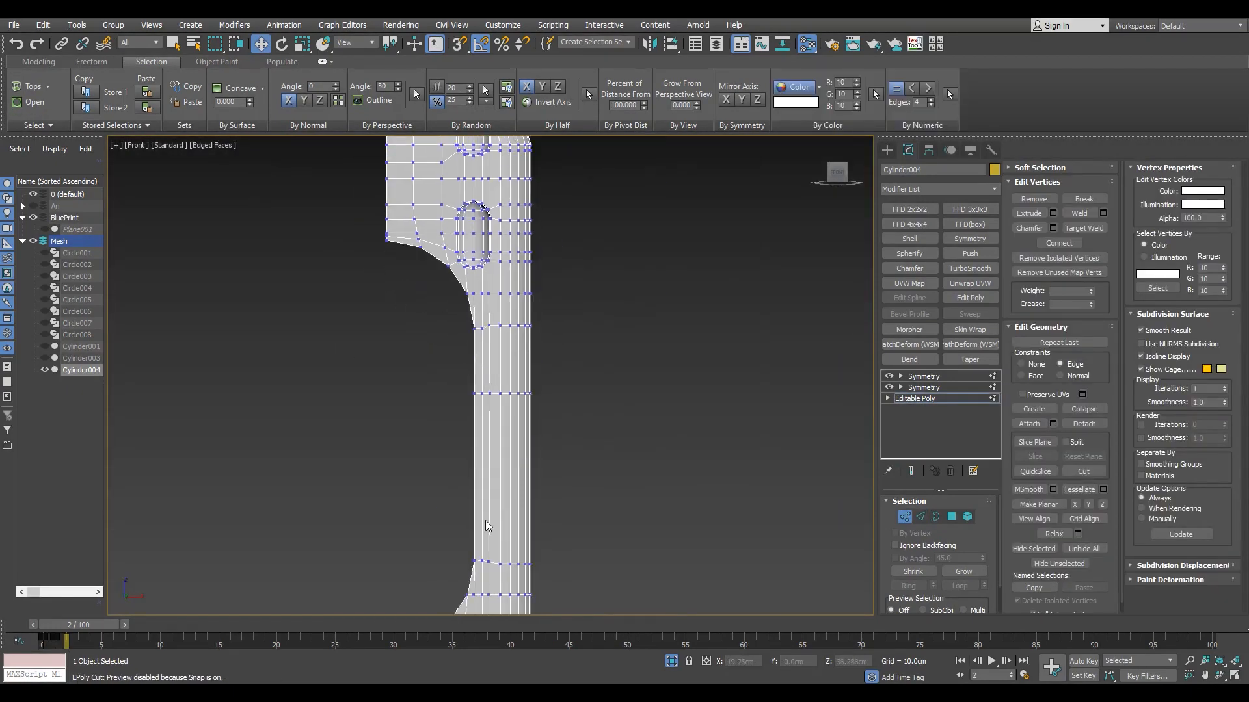
- Connect the vertical edges in the lower part of the panel's straight side with one segment
{"action": "key", "text": "2"}
{"action": "key", "text": "ctrl+z"}
{"action": "left_click", "coordinate": [1103, 259]}
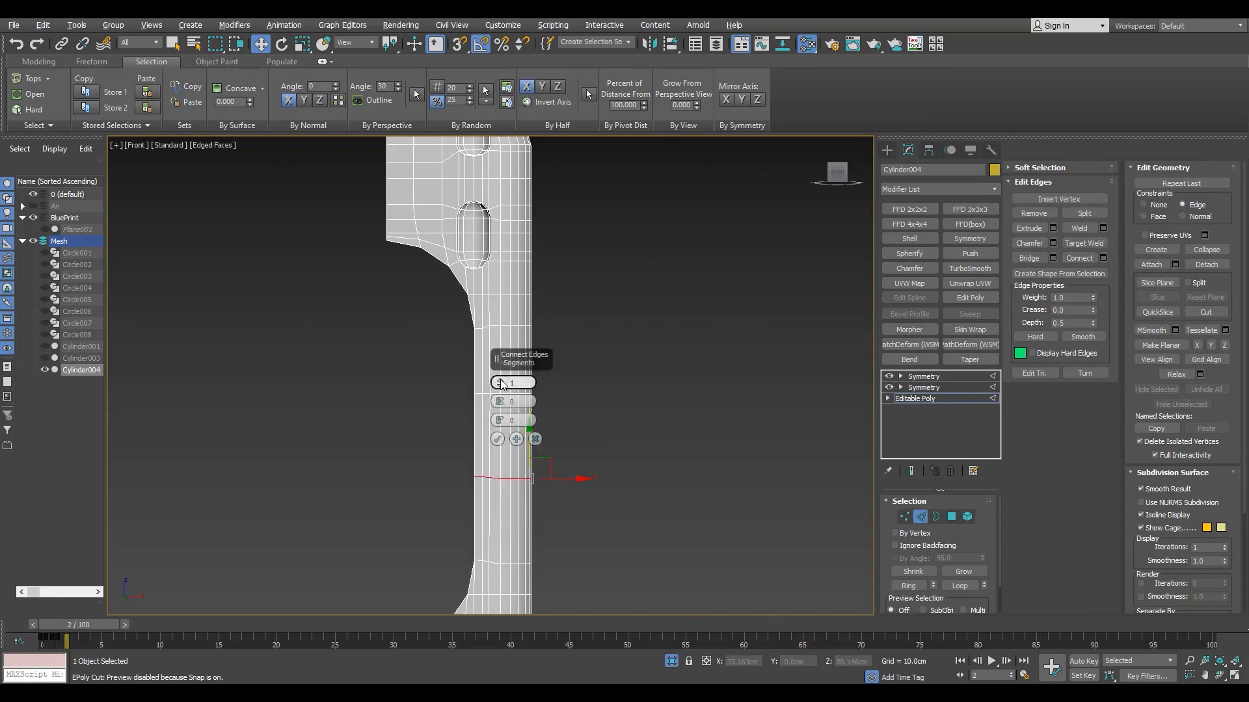
{"action": "left_click", "coordinate": [497, 440]}
- Select the vertex row across the straight side near the upper arc and level it using snapping
{"action": "scroll", "coordinate": [501, 391], "scroll_direction": "up", "scroll_amount": 3}
{"action": "key", "text": "1"}
{"action": "left_click_drag", "start_coordinate": [602, 275], "coordinate": [405, 315]}
{"action": "key", "text": "s"}
{"action": "left_click", "coordinate": [591, 401]}
- Return to the top Symmetry modifier and examine the full mirrored body in perspective, with edges hidden
{"action": "scroll", "coordinate": [591, 401], "scroll_direction": "down", "scroll_amount": 5}
{"action": "scroll", "coordinate": [554, 461], "scroll_direction": "down", "scroll_amount": 3}
{"action": "left_click", "coordinate": [923, 376]}
{"action": "left_click", "coordinate": [706, 513]}
{"action": "key", "text": "alt+w"}
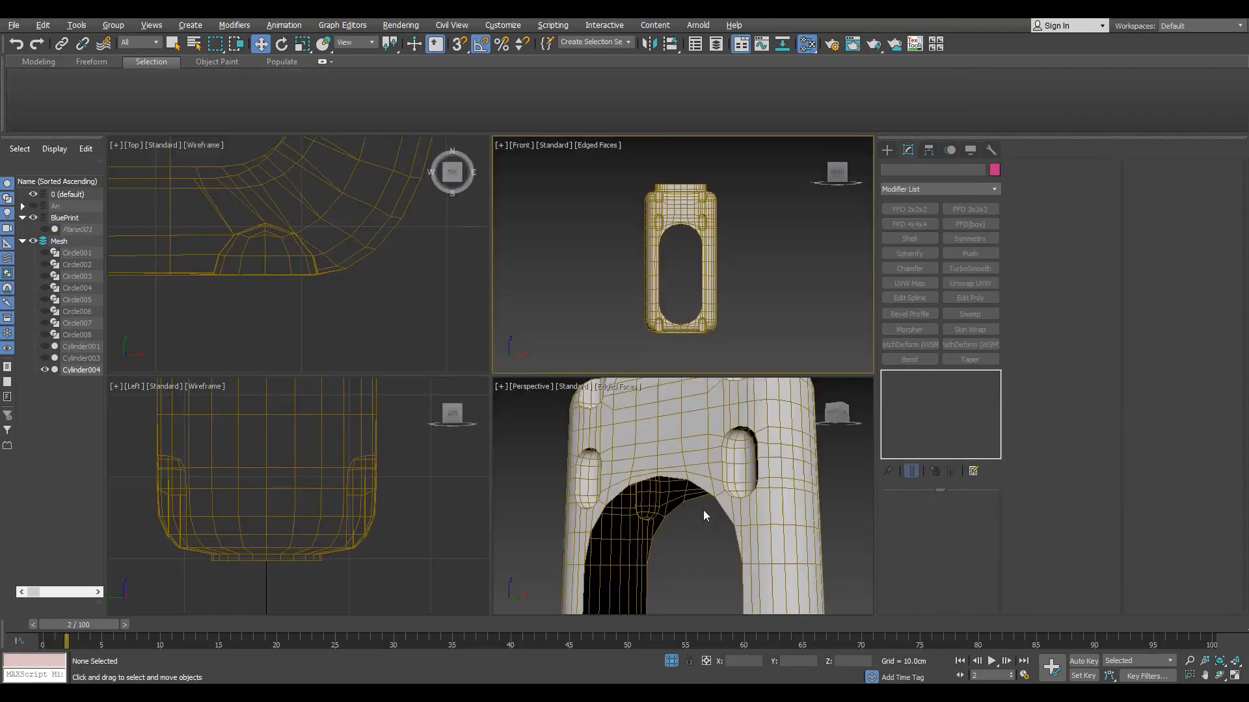
{"action": "key", "text": "alt+w"}
{"action": "scroll", "coordinate": [704, 510], "scroll_direction": "down", "scroll_amount": 4}
{"action": "key", "text": "F4"}
- Collapse the body's Symmetry modifiers into a single editable poly and select the border around the front panel opening
{"action": "left_click", "coordinate": [651, 381]}
{"action": "key", "text": "F4"}
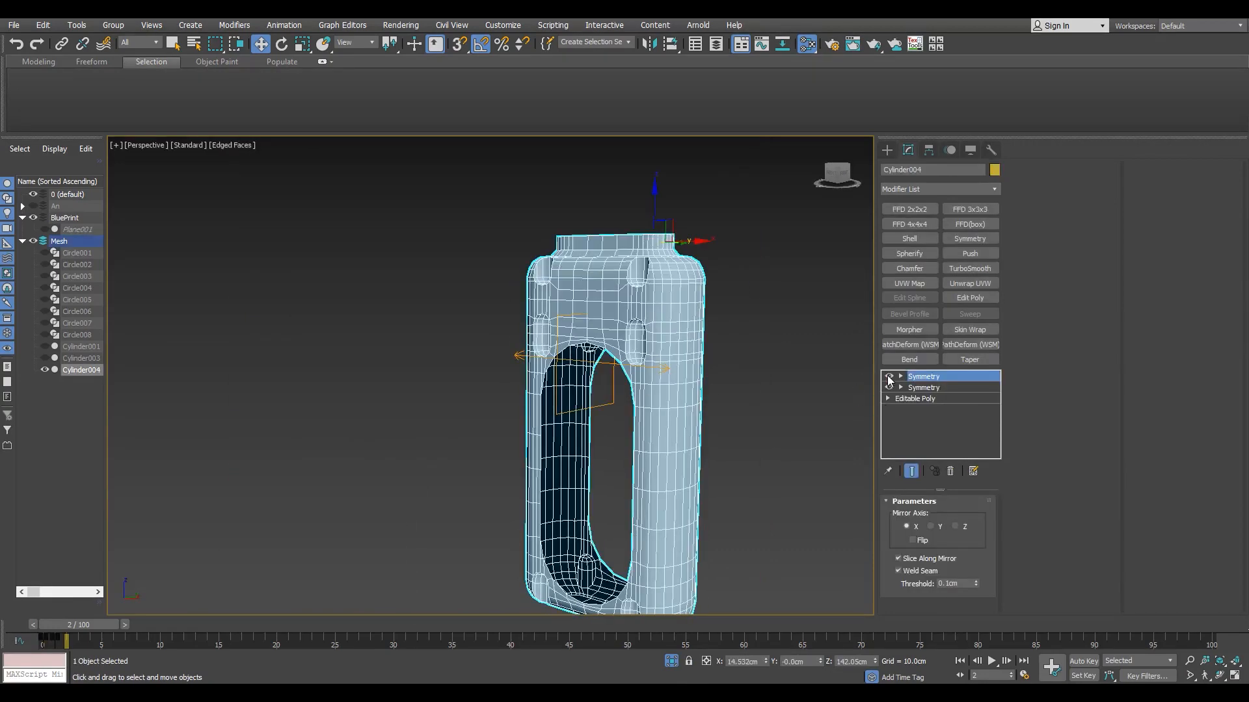
{"action": "key", "text": "3"}
{"action": "left_click", "coordinate": [634, 391]}
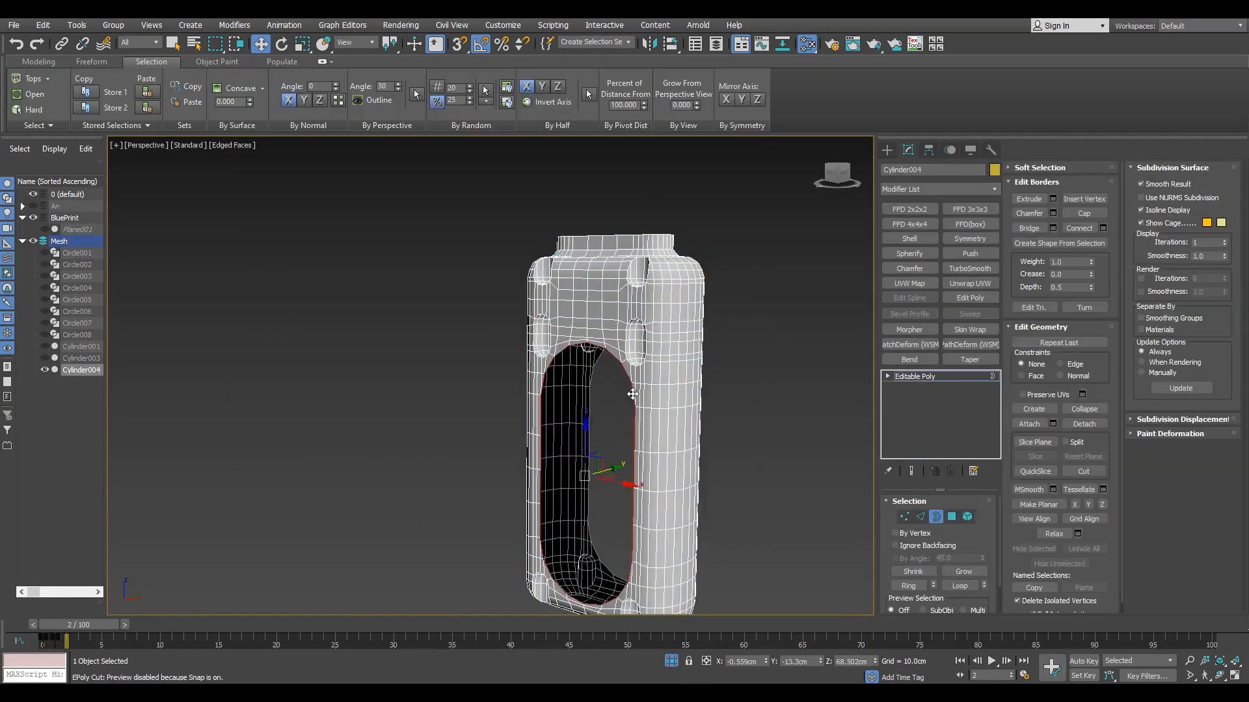
- Compare the opening's border with the front blueprint and cap it with a single polygon
{"action": "key", "text": "alt+w"}
{"action": "middle_click", "coordinate": [538, 333]}
{"action": "key", "text": "alt+w"}
{"action": "middle_click_drag", "start_coordinate": [539, 334], "coordinate": [554, 332]}
{"action": "key", "text": "F3"}
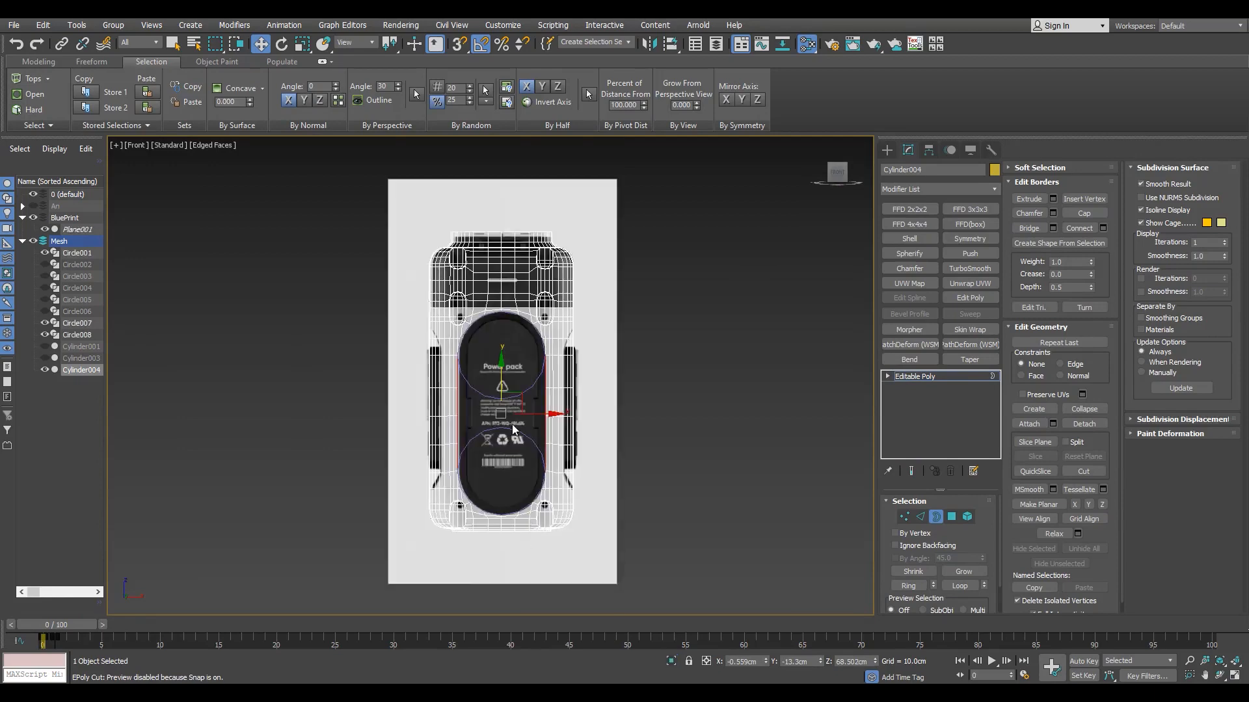
{"action": "scroll", "coordinate": [508, 403], "scroll_direction": "up", "scroll_amount": 4}
{"action": "scroll", "coordinate": [504, 332], "scroll_direction": "up", "scroll_amount": 3}
{"action": "key", "text": "r"}
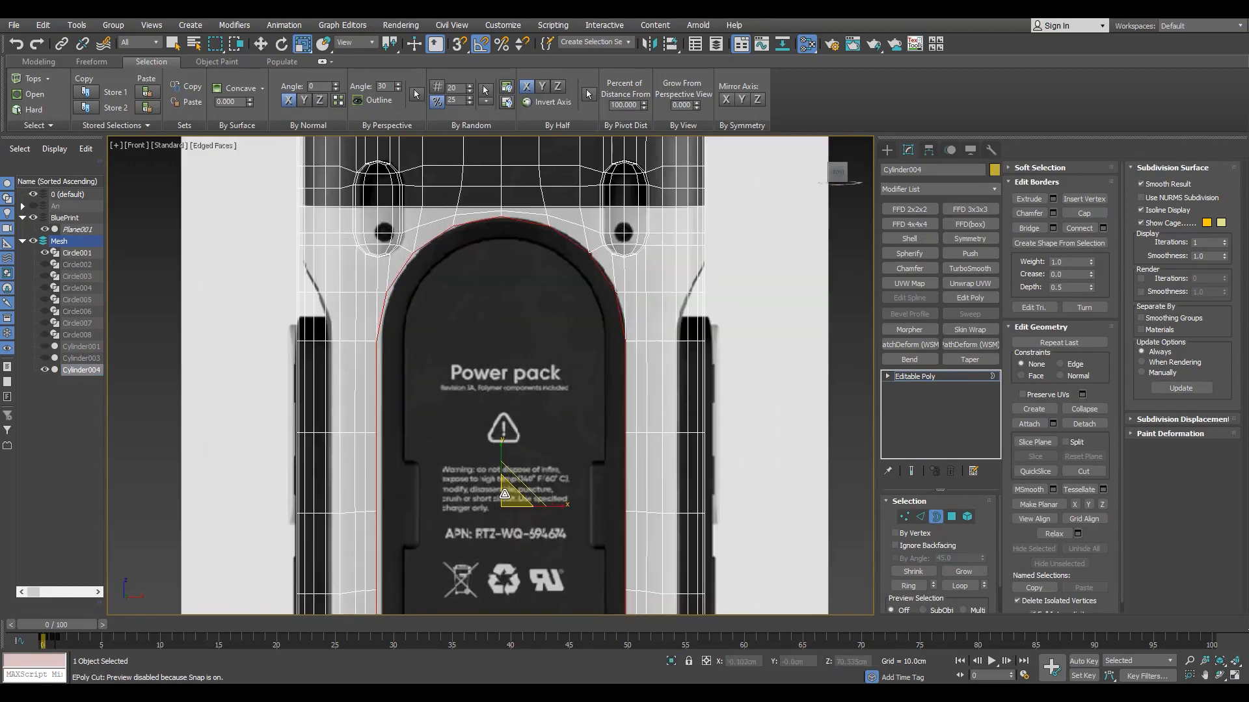
{"action": "middle_click_drag", "start_coordinate": [530, 490], "coordinate": [558, 465]}
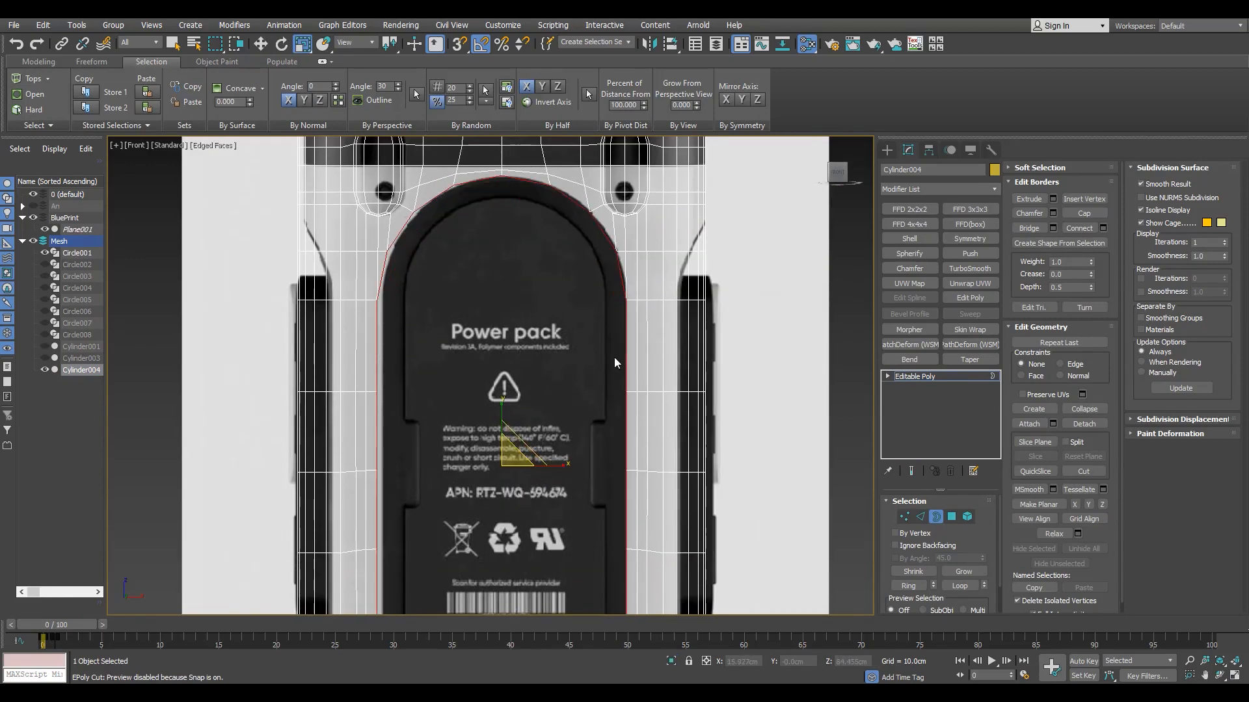
{"action": "key", "text": "alt+p"}
- Bevel the cap polygon with a height of 0 cm and an outline of about -2.94 cm to match the inner panel edge
{"action": "key", "text": "4"}
{"action": "key", "text": "ctrl+shift+b"}
{"action": "left_click_drag", "start_coordinate": [500, 421], "coordinate": [498, 509]}
{"action": "scroll", "coordinate": [585, 354], "scroll_direction": "down", "scroll_amount": 5}
{"action": "scroll", "coordinate": [549, 485], "scroll_direction": "up", "scroll_amount": 6}
{"action": "scroll", "coordinate": [549, 483], "scroll_direction": "down", "scroll_amount": 4}
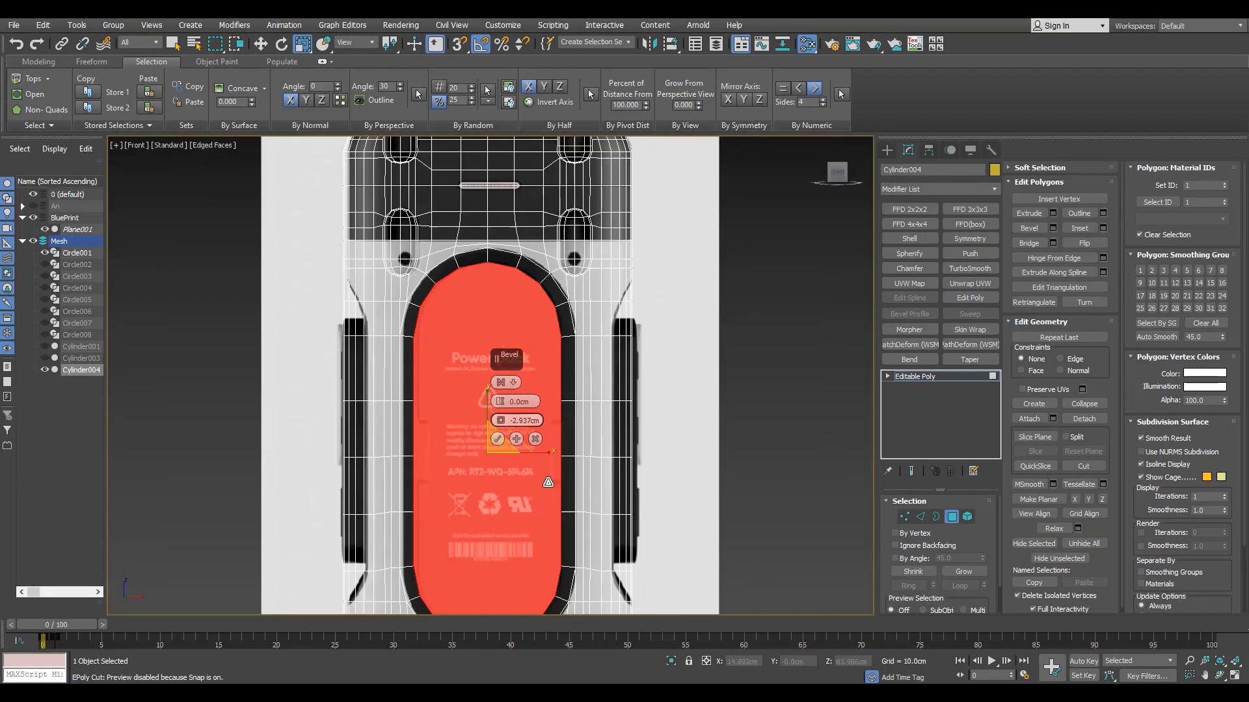
{"action": "key", "text": "F2"}
{"action": "scroll", "coordinate": [608, 296], "scroll_direction": "up", "scroll_amount": 2}
{"action": "middle_click_drag", "start_coordinate": [530, 408], "coordinate": [533, 335]}
{"action": "scroll", "coordinate": [530, 344], "scroll_direction": "down", "scroll_amount": 2}
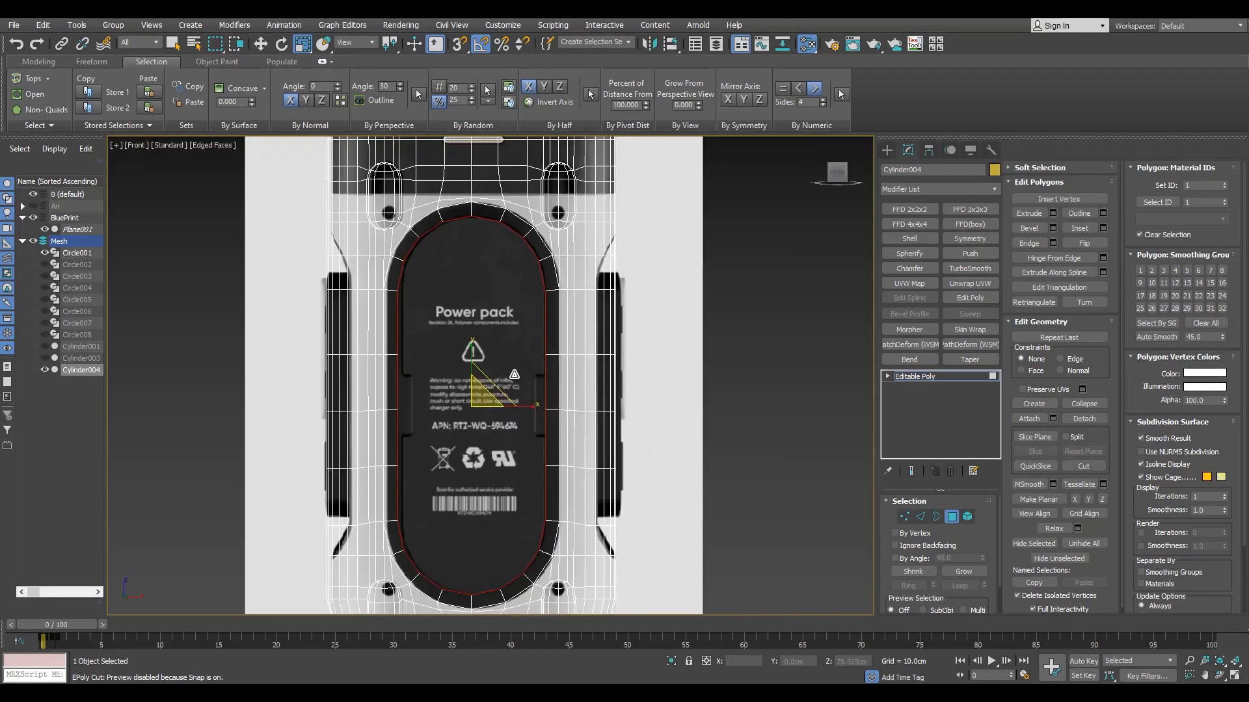
- Move the horizontal vertex row below the upper arc down about 3.85 cm to the upper edge of the side notches
{"action": "scroll", "coordinate": [456, 346], "scroll_direction": "up", "scroll_amount": 2}
{"action": "key", "text": "1"}
{"action": "left_click_drag", "start_coordinate": [752, 330], "coordinate": [232, 400]}
{"action": "scroll", "coordinate": [543, 360], "scroll_direction": "up", "scroll_amount": 2}
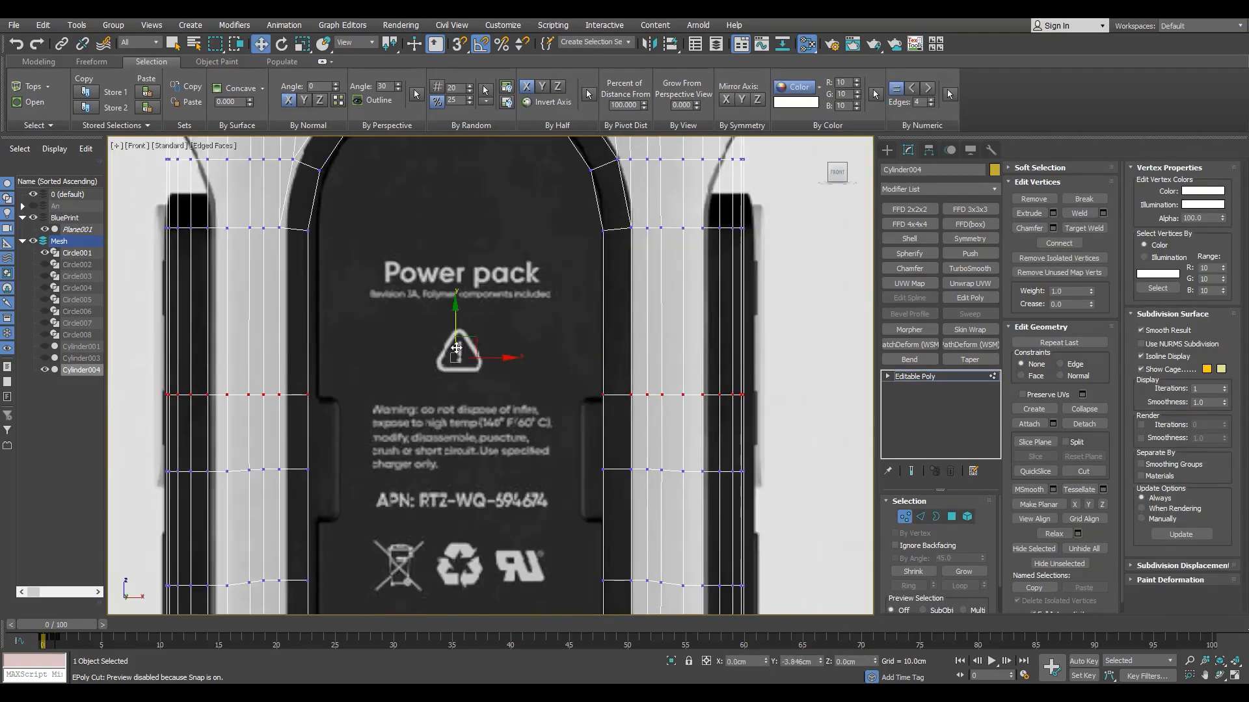
- Move the next vertex row down about 5.23 cm to the lower edge of the side notches
{"action": "scroll", "coordinate": [805, 464], "scroll_direction": "down", "scroll_amount": 1}
{"action": "scroll", "coordinate": [634, 501], "scroll_direction": "up", "scroll_amount": 4}
{"action": "scroll", "coordinate": [531, 422], "scroll_direction": "down", "scroll_amount": 4}
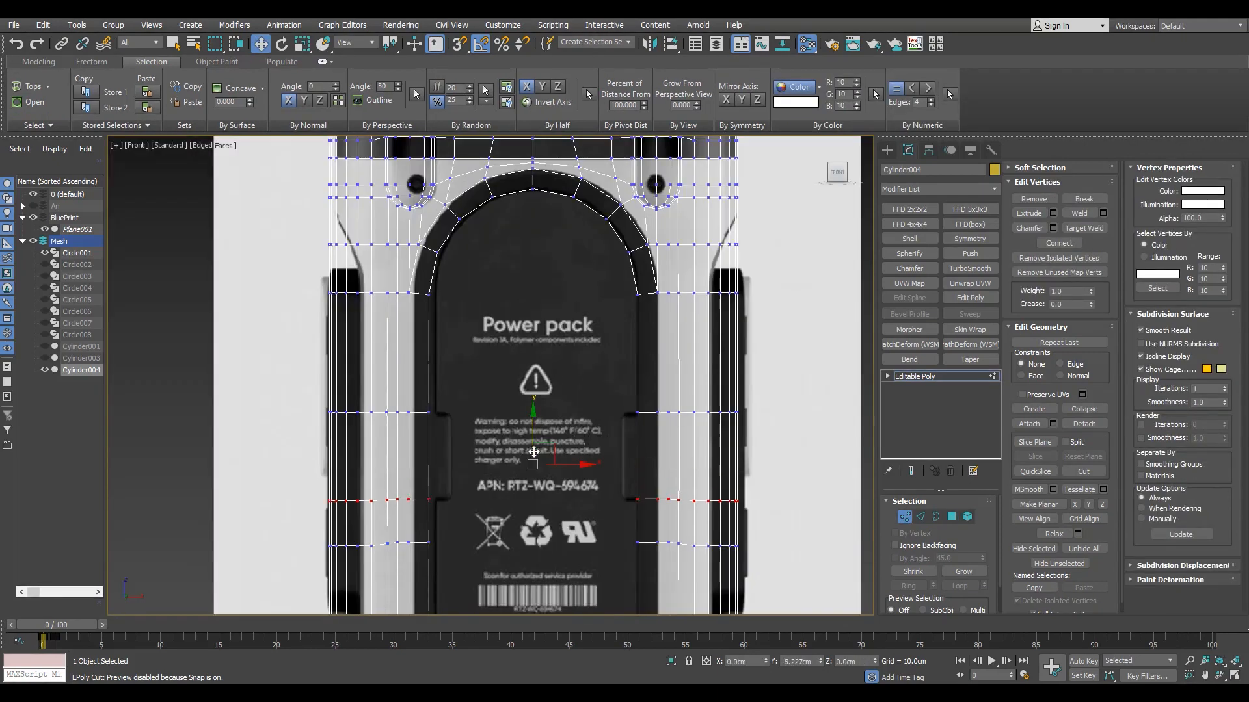
{"action": "scroll", "coordinate": [534, 452], "scroll_direction": "up", "scroll_amount": 3}
{"action": "key", "text": "2"}
{"action": "scroll", "coordinate": [637, 456], "scroll_direction": "down", "scroll_amount": 3}
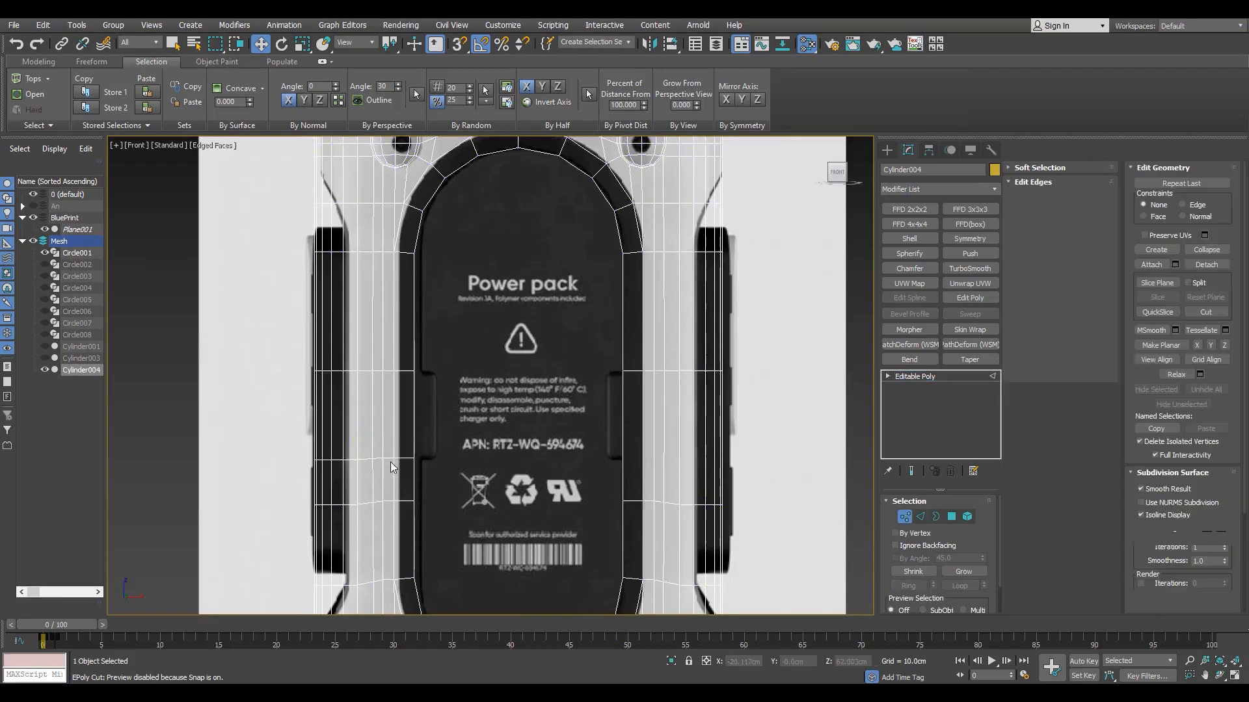
- Move the vertex row below the side notches up about 6.5 cm to the notches' lower edge on the blueprint
{"action": "scroll", "coordinate": [404, 455], "scroll_direction": "up", "scroll_amount": 2}
{"action": "key", "text": "1"}
{"action": "scroll", "coordinate": [651, 459], "scroll_direction": "down", "scroll_amount": 4}
{"action": "scroll", "coordinate": [474, 467], "scroll_direction": "up", "scroll_amount": 2}
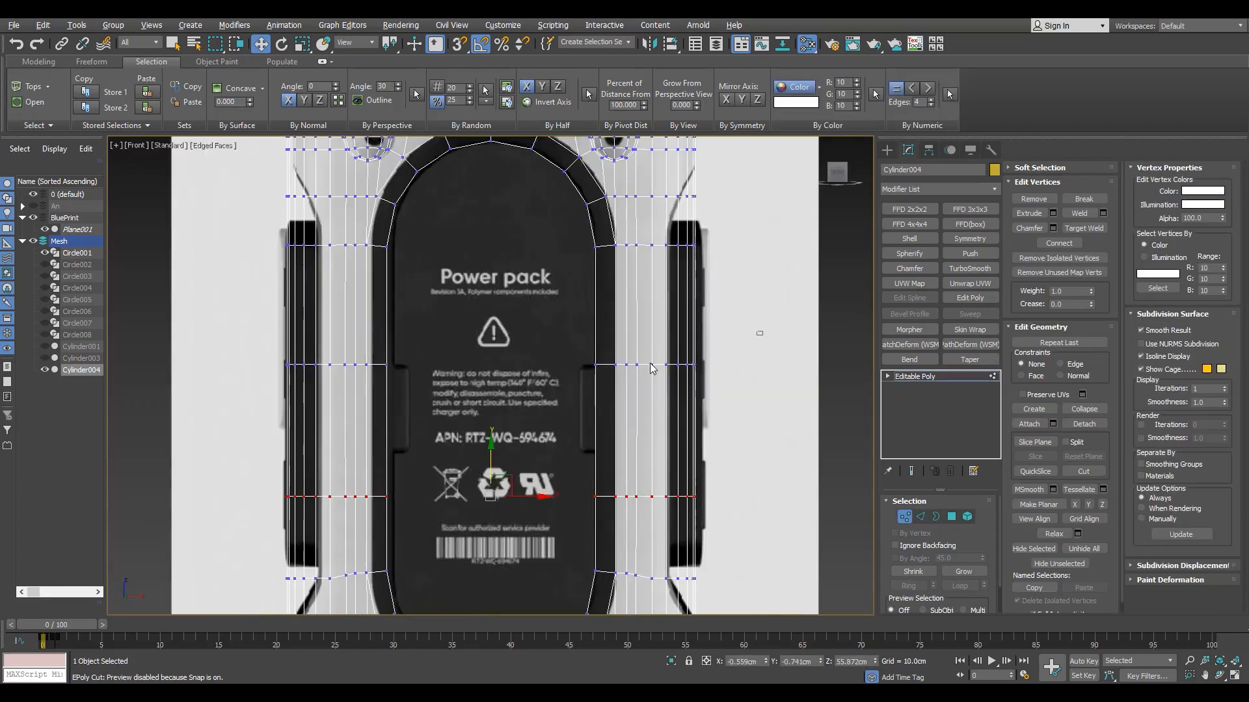
{"action": "left_click_drag", "start_coordinate": [759, 461], "coordinate": [261, 525]}
{"action": "scroll", "coordinate": [416, 498], "scroll_direction": "down", "scroll_amount": 2}
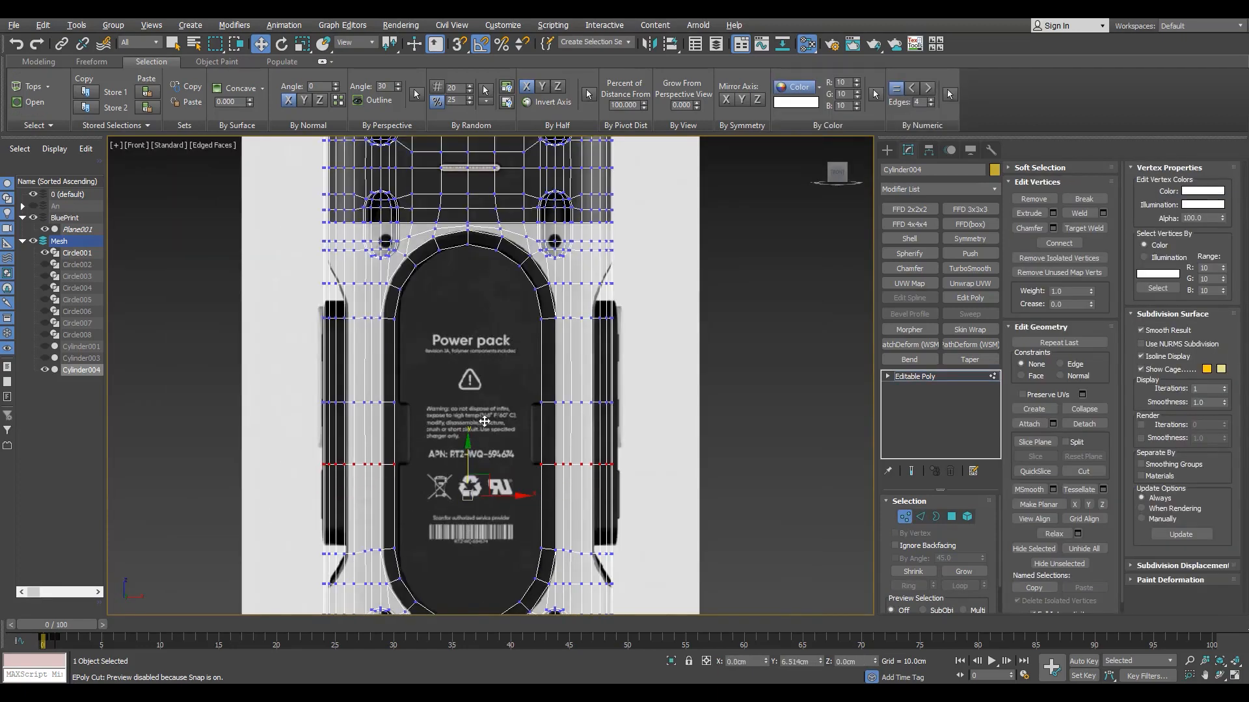
{"action": "left_click_drag", "start_coordinate": [485, 421], "coordinate": [485, 423]}
{"action": "scroll", "coordinate": [558, 457], "scroll_direction": "up", "scroll_amount": 4}
{"action": "left_click_drag", "start_coordinate": [493, 488], "coordinate": [494, 493]}
{"action": "scroll", "coordinate": [487, 483], "scroll_direction": "down", "scroll_amount": 3}
{"action": "left_click", "coordinate": [420, 422]}
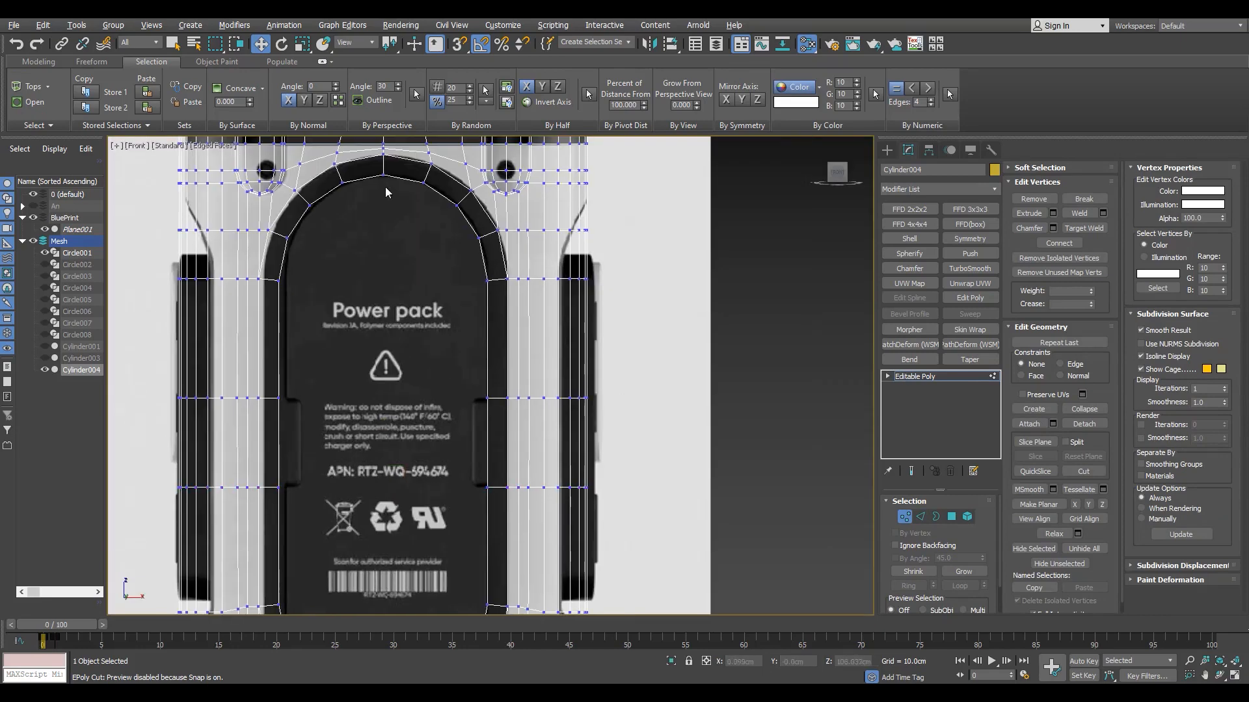
- Connect the vertical edges above and below the side notches, adding one horizontal edge loop in each band
{"action": "middle_click_drag", "start_coordinate": [474, 602], "coordinate": [505, 451]}
{"action": "middle_click_drag", "start_coordinate": [510, 276], "coordinate": [511, 383]}
{"action": "scroll", "coordinate": [511, 384], "scroll_direction": "down", "scroll_amount": 2}
{"action": "key", "text": "2"}
{"action": "left_click_drag", "start_coordinate": [641, 458], "coordinate": [78, 496]}
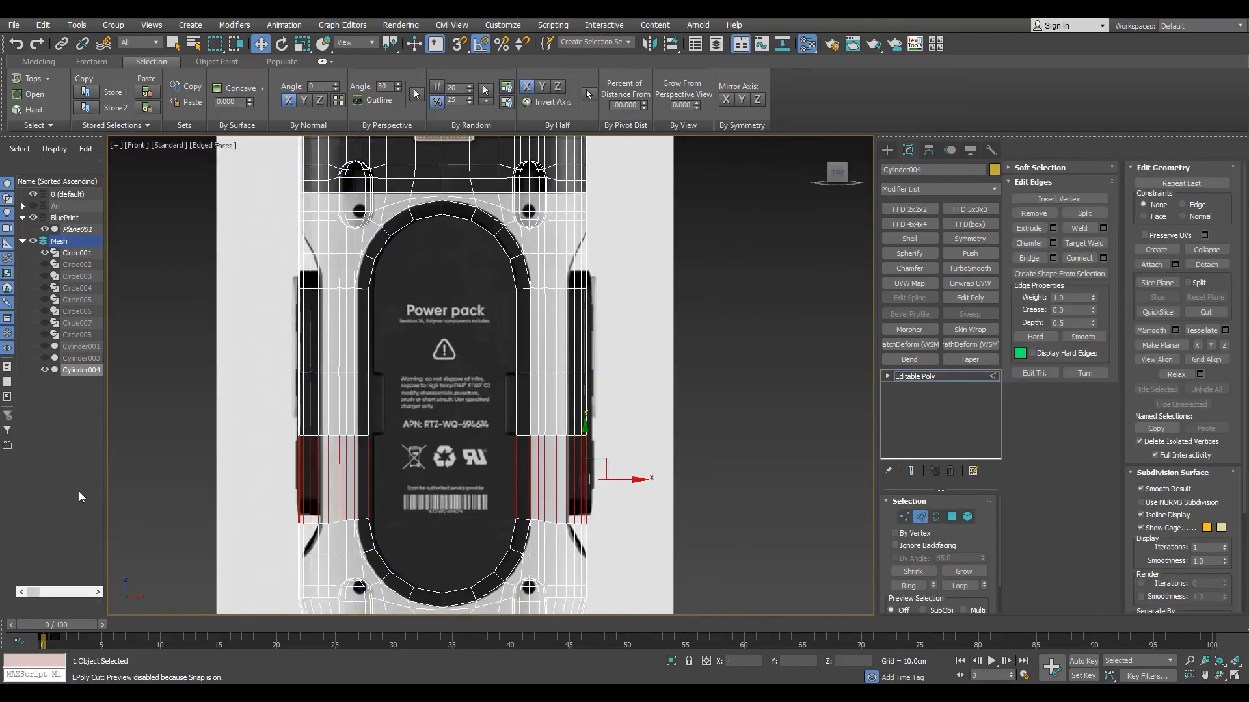
{"action": "key", "text": "ctrl+shift+e"}
{"action": "scroll", "coordinate": [598, 326], "scroll_direction": "up", "scroll_amount": 2}
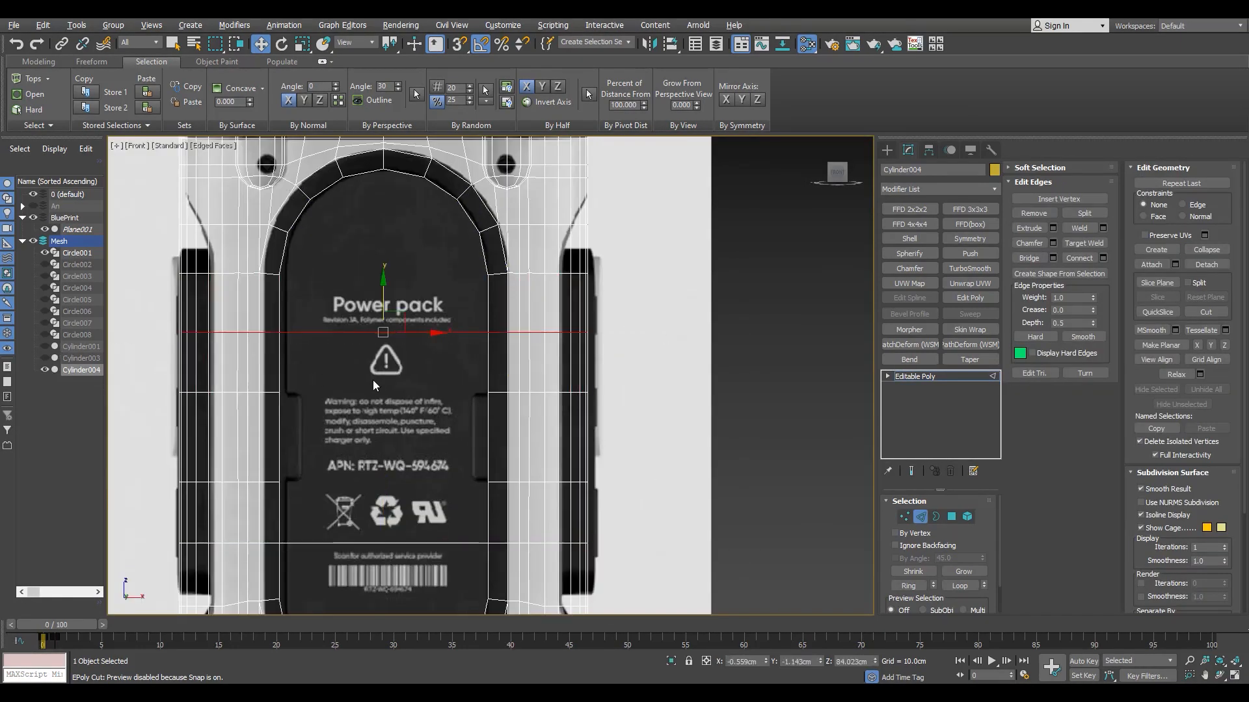
- Connect the opposite border vertices of the central panel with horizontal edges across its face
{"action": "scroll", "coordinate": [374, 386], "scroll_direction": "down", "scroll_amount": 2}
{"action": "scroll", "coordinate": [317, 504], "scroll_direction": "up", "scroll_amount": 1}
{"action": "key", "text": "1"}
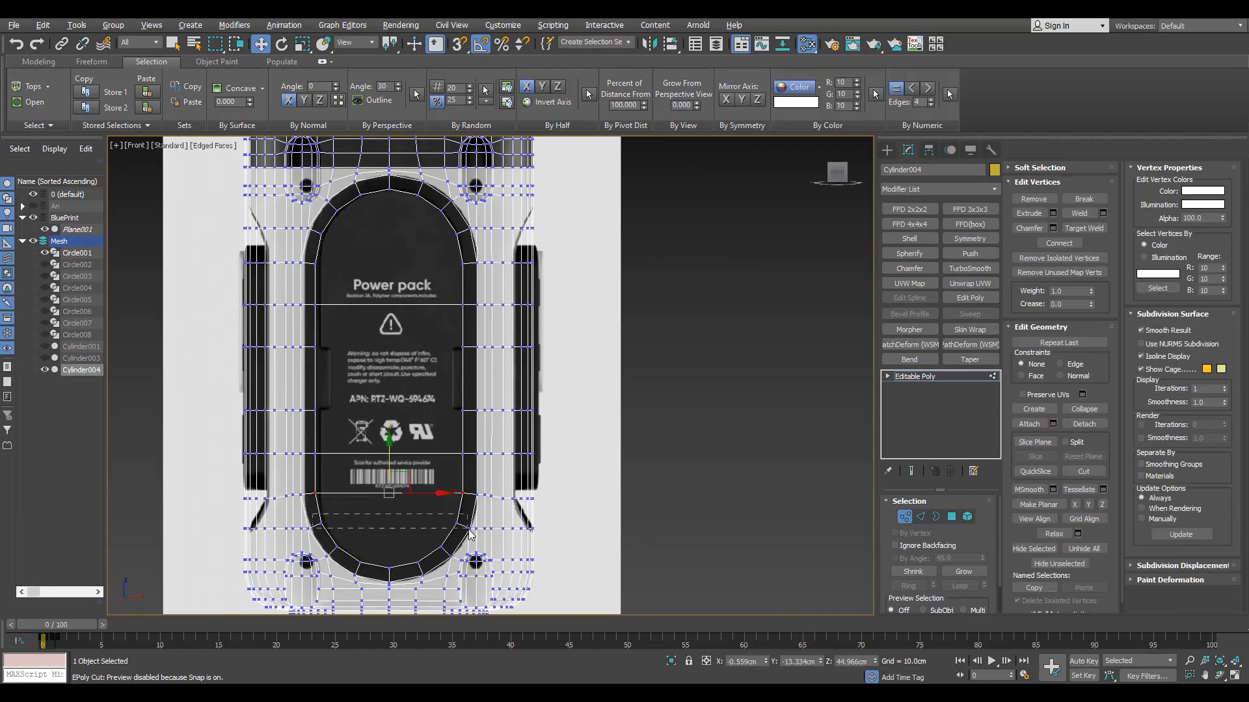
{"action": "scroll", "coordinate": [484, 281], "scroll_direction": "up", "scroll_amount": 2}
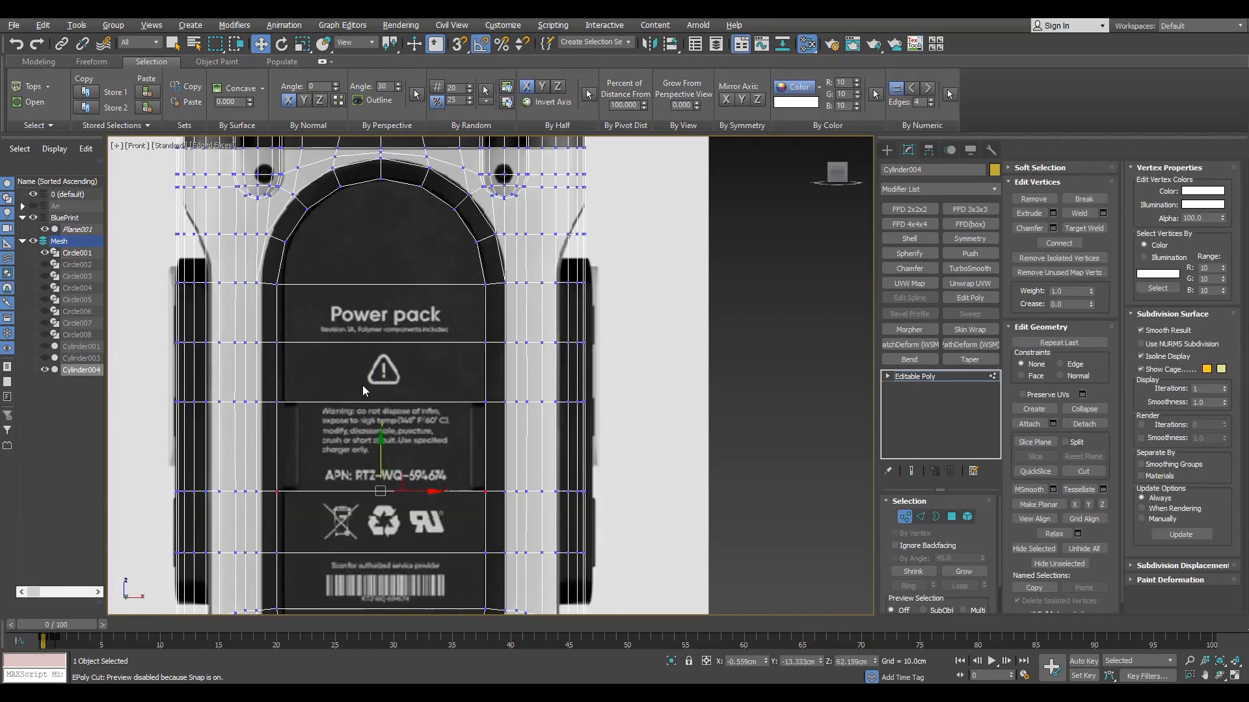
{"action": "scroll", "coordinate": [484, 312], "scroll_direction": "up", "scroll_amount": 2}
{"action": "left_click_drag", "start_coordinate": [484, 317], "coordinate": [220, 334]}
{"action": "scroll", "coordinate": [317, 358], "scroll_direction": "down", "scroll_amount": 2}
{"action": "middle_click_drag", "start_coordinate": [317, 358], "coordinate": [377, 212]}
- Connect all horizontal edges across the central panel with three vertical edge lines
{"action": "key", "text": "2"}
{"action": "scroll", "coordinate": [394, 571], "scroll_direction": "down", "scroll_amount": 1}
{"action": "middle_click_drag", "start_coordinate": [394, 571], "coordinate": [393, 431]}
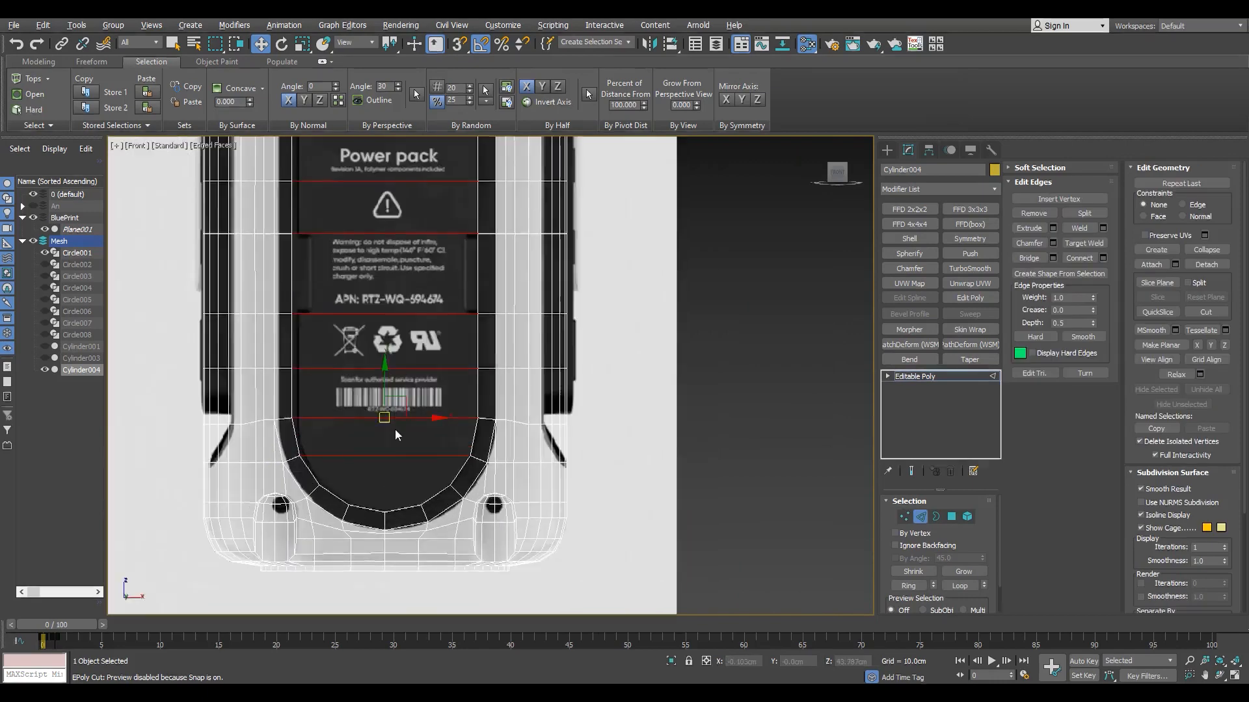
{"action": "scroll", "coordinate": [395, 432], "scroll_direction": "up", "scroll_amount": 2}
{"action": "left_click", "coordinate": [1104, 258]}
{"action": "left_click", "coordinate": [498, 440]}
- Connect the ends of the panel's vertical edge lines to the vertices of the lower and upper arcs
{"action": "key", "text": "1"}
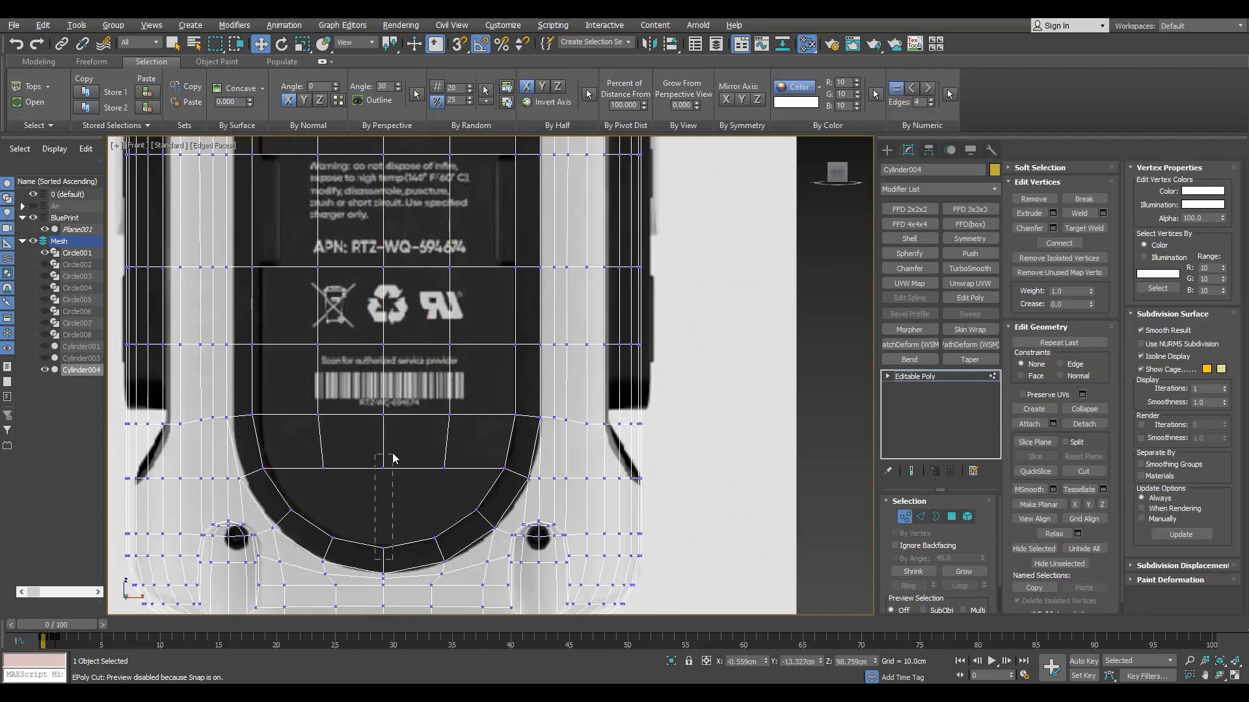
{"action": "middle_click_drag", "start_coordinate": [371, 222], "coordinate": [352, 573]}
{"action": "scroll", "coordinate": [351, 417], "scroll_direction": "up", "scroll_amount": 2}
{"action": "left_click_drag", "start_coordinate": [349, 405], "coordinate": [410, 261]}
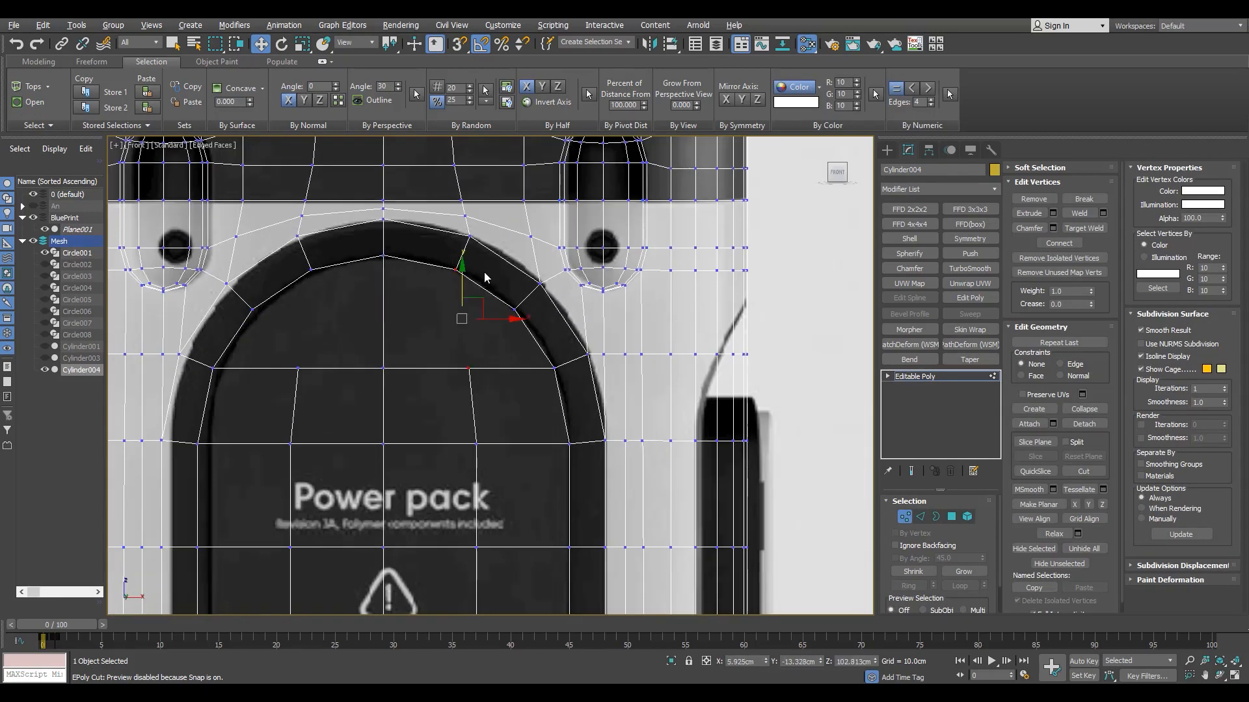
{"action": "scroll", "coordinate": [296, 395], "scroll_direction": "down", "scroll_amount": 2}
{"action": "scroll", "coordinate": [656, 519], "scroll_direction": "down", "scroll_amount": 3}
{"action": "scroll", "coordinate": [416, 322], "scroll_direction": "up", "scroll_amount": 5}
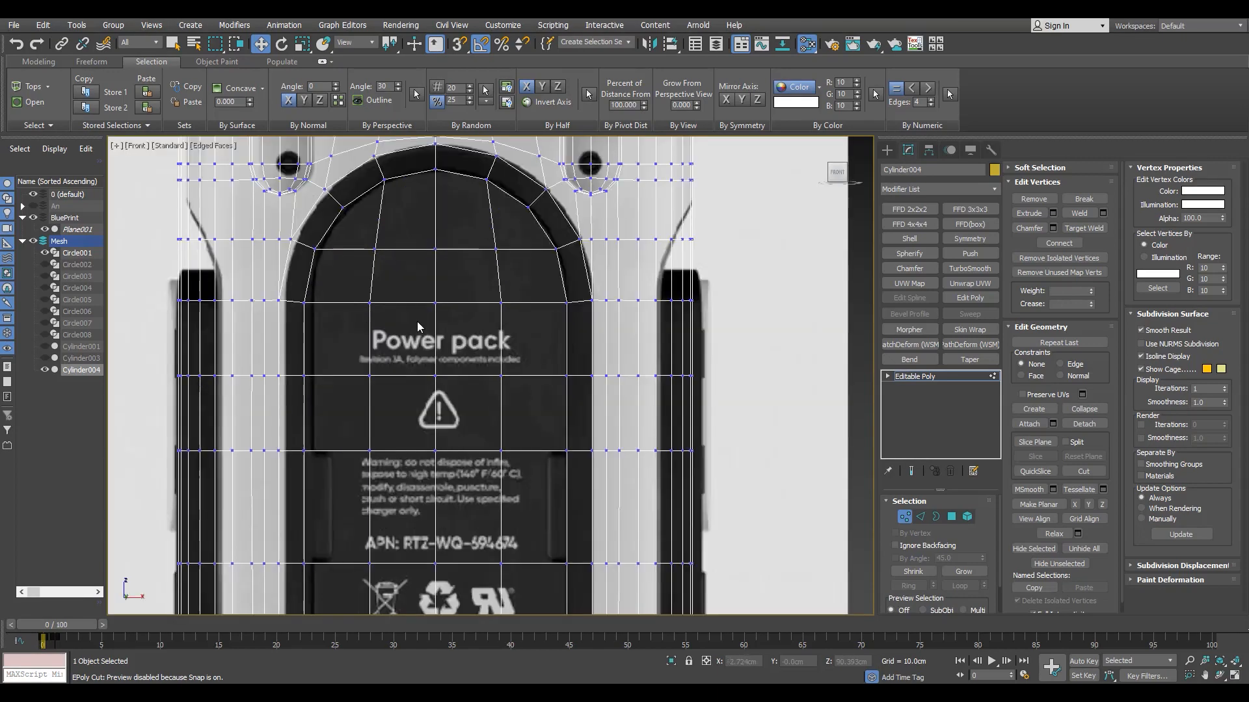
- Spread the panel's inner vertices on the two notch rows, constrained to edges, out to the notches' inner sides
{"action": "key", "text": "4"}
{"action": "key", "text": "1"}
{"action": "middle_click_drag", "start_coordinate": [407, 318], "coordinate": [404, 257]}
{"action": "left_click_drag", "start_coordinate": [515, 369], "coordinate": [368, 504]}
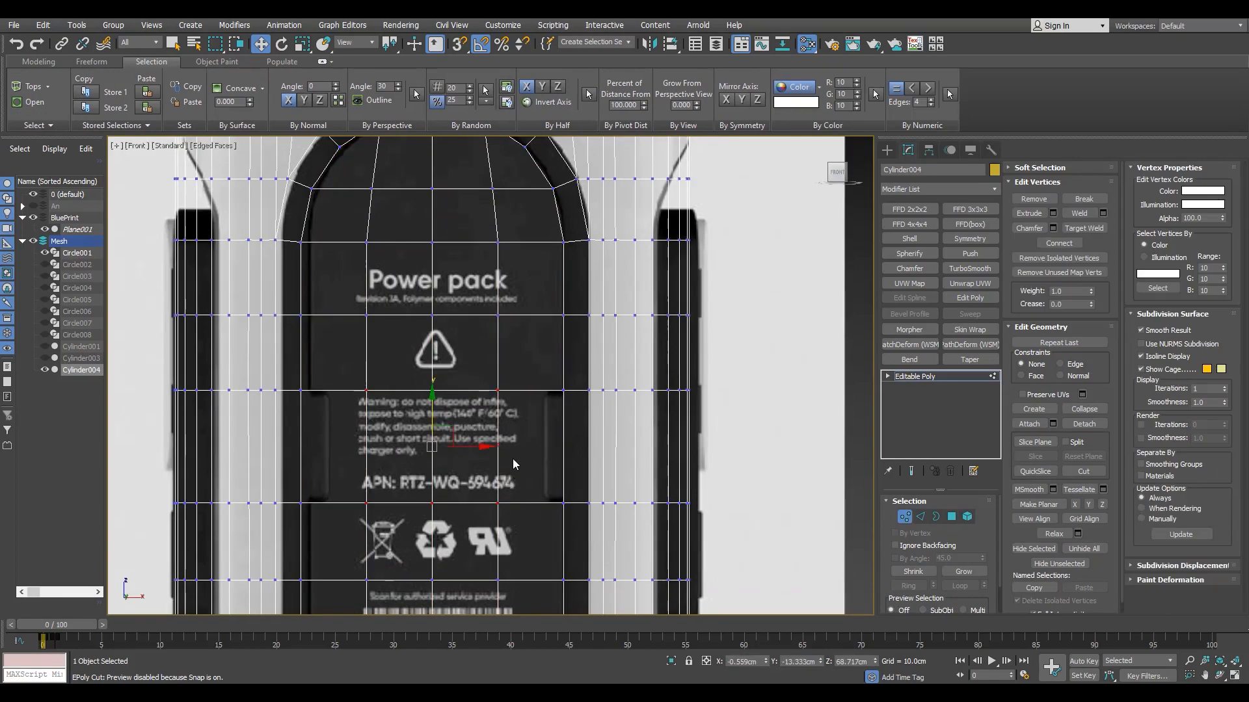
{"action": "key", "text": "2"}
{"action": "left_click", "coordinate": [526, 361]}
{"action": "key", "text": "alt+r"}
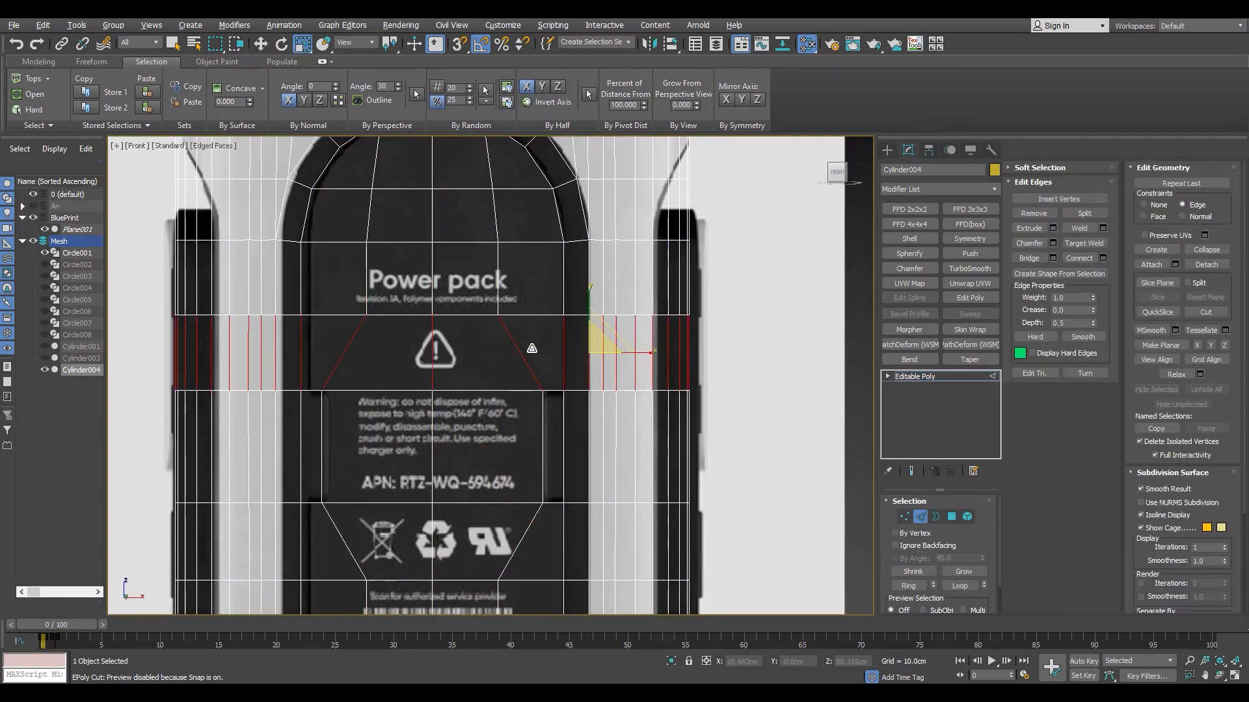
{"action": "left_click", "coordinate": [1104, 258]}
{"action": "left_click", "coordinate": [497, 439]}
{"action": "scroll", "coordinate": [553, 368], "scroll_direction": "down", "scroll_amount": 2}
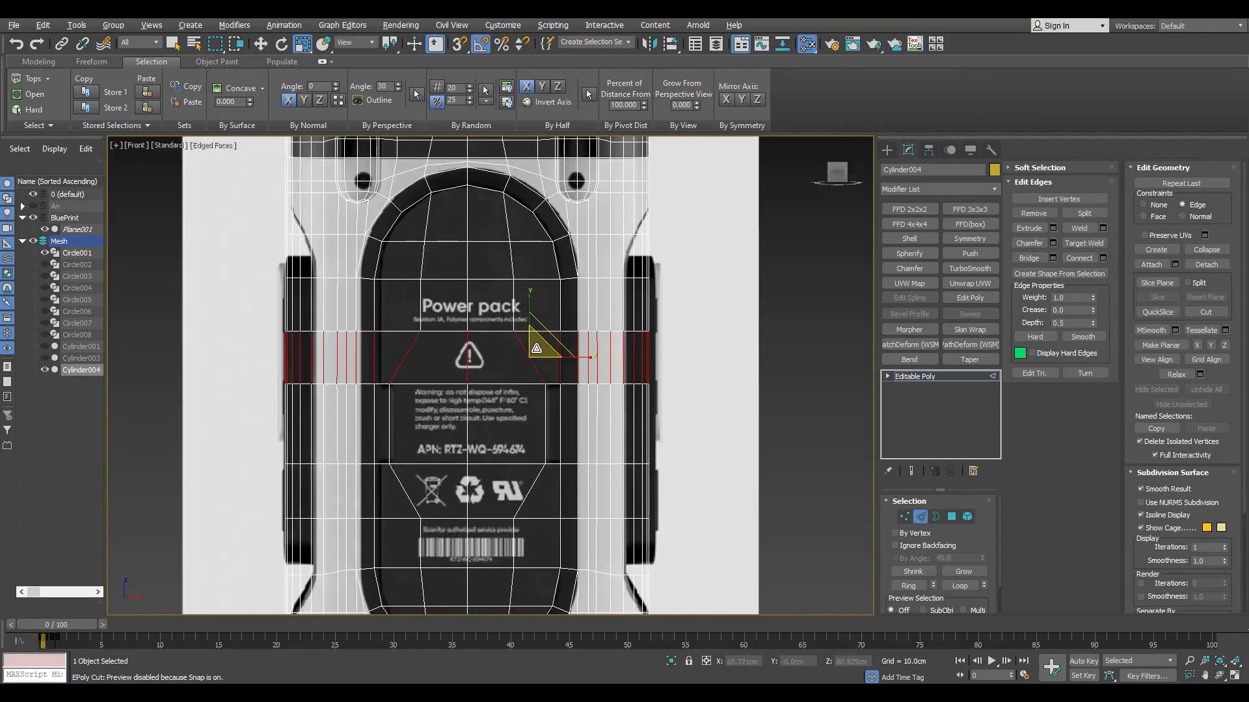
- Chamfer the horizontal edge loops above and below the side notches by about 30.457 cm with 4 segments
{"action": "left_click", "coordinate": [1053, 243]}
{"action": "scroll", "coordinate": [689, 351], "scroll_direction": "up", "scroll_amount": 2}
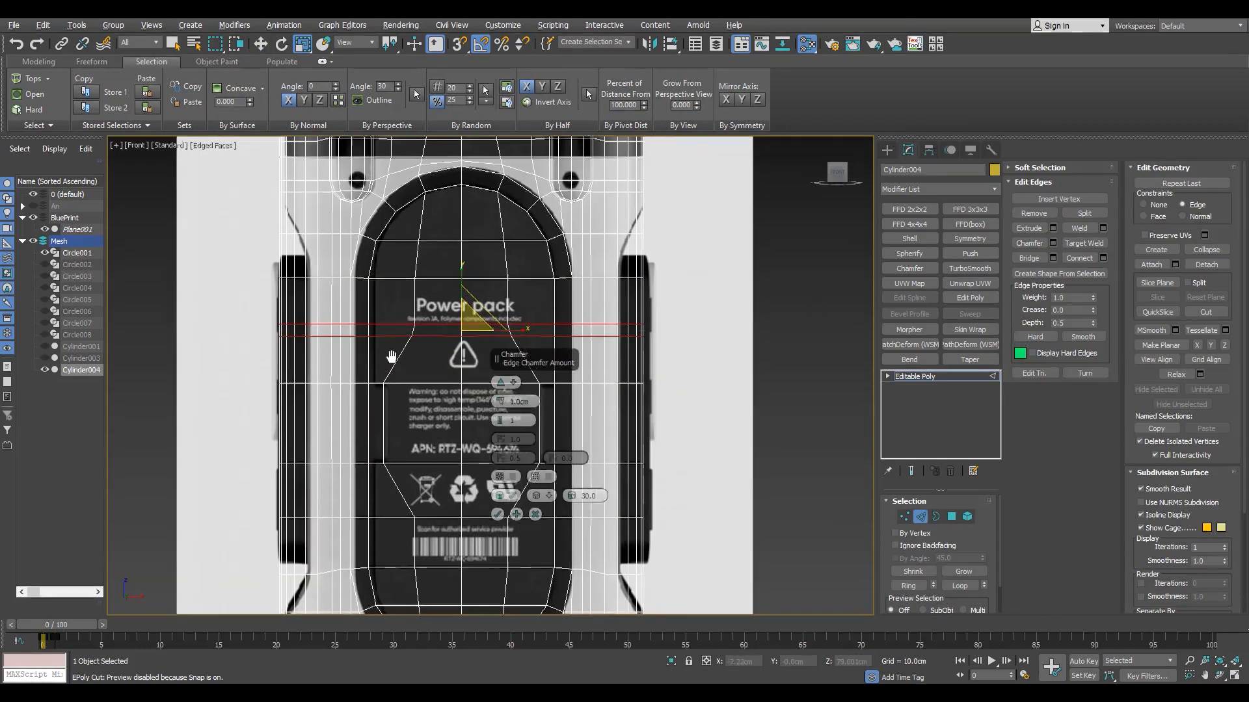
{"action": "left_click", "coordinate": [501, 418]}
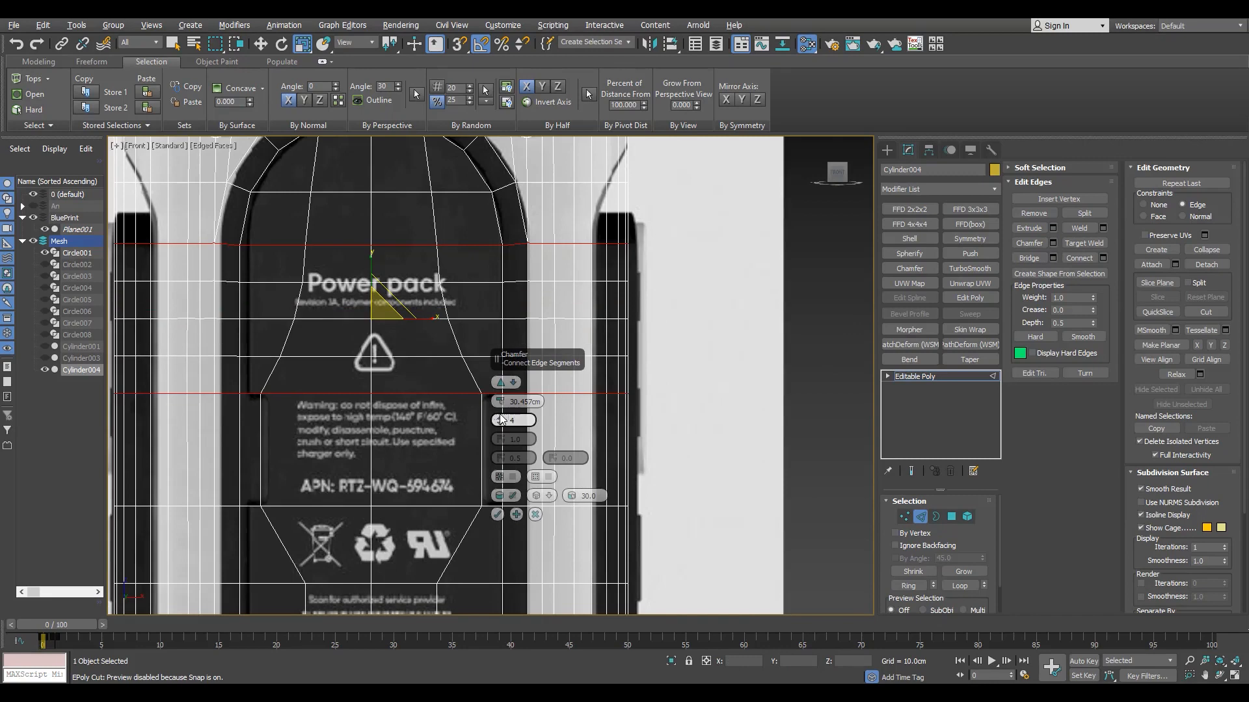
{"action": "left_click", "coordinate": [498, 515]}
{"action": "middle_click_drag", "start_coordinate": [465, 586], "coordinate": [459, 457]}
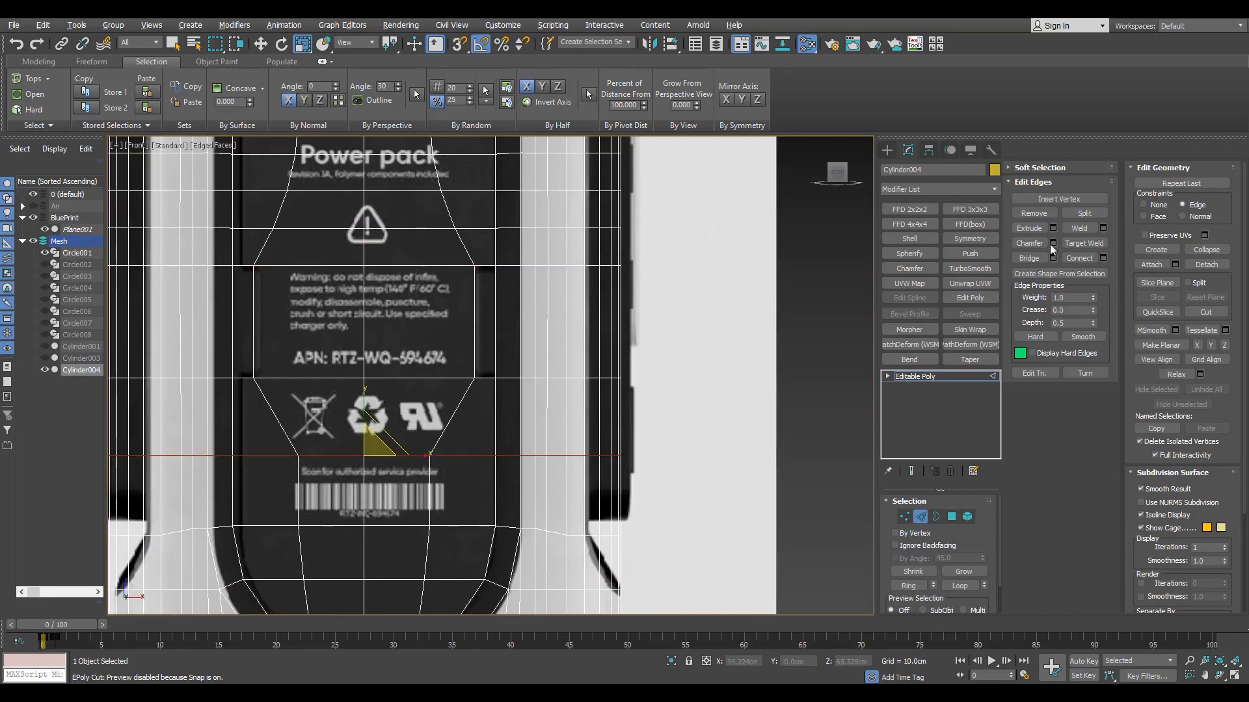
{"action": "left_click", "coordinate": [1053, 243]}
{"action": "left_click", "coordinate": [495, 507]}
- Weld the overlapping vertices of the whole mesh with a 0.1 cm threshold
{"action": "key", "text": "1"}
{"action": "left_click", "coordinate": [1103, 213]}
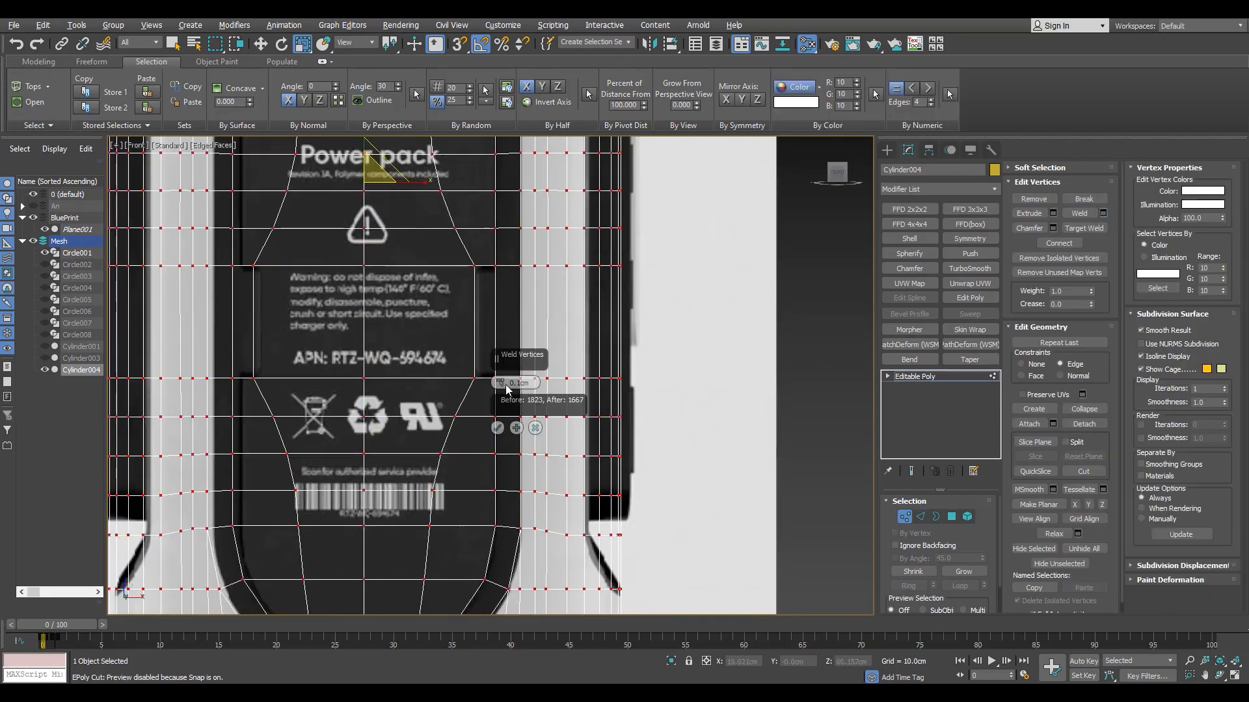
{"action": "left_click", "coordinate": [498, 428]}
{"action": "scroll", "coordinate": [463, 428], "scroll_direction": "up", "scroll_amount": 2}
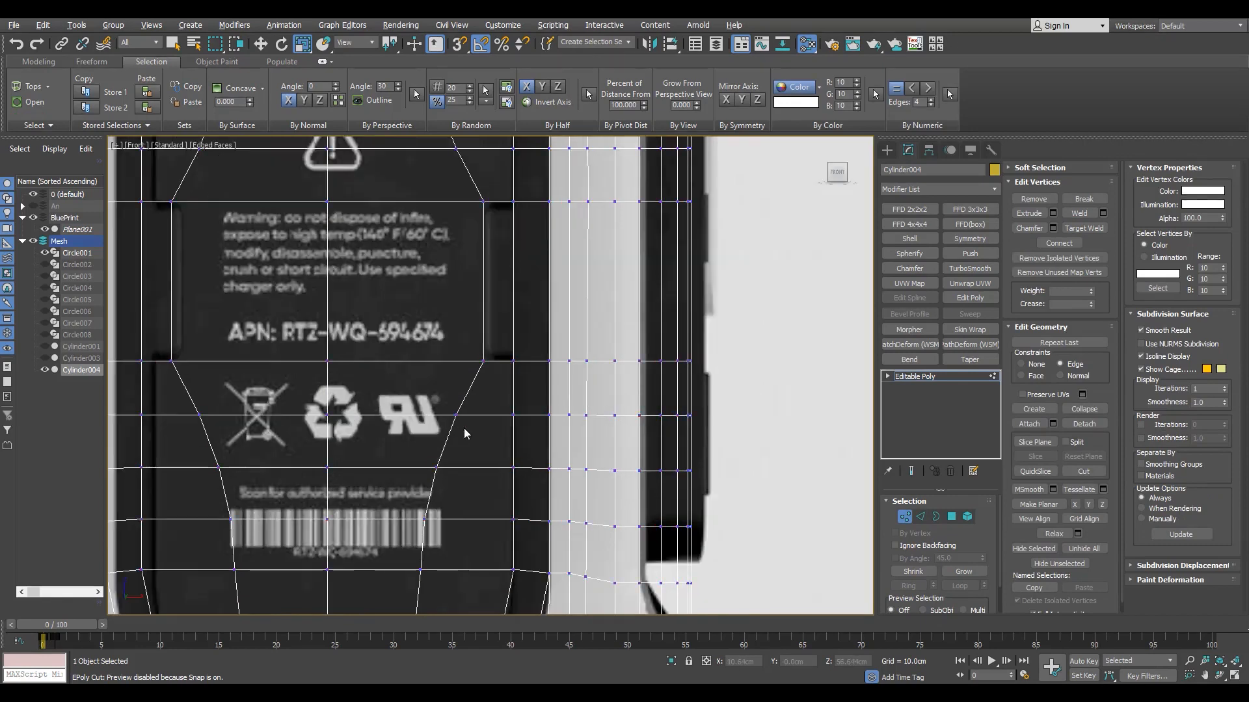
- Connect the ring of vertical edges between the upper and lower notch rows with three horizontal edge loops
{"action": "scroll", "coordinate": [463, 428], "scroll_direction": "down", "scroll_amount": 2}
{"action": "middle_click_drag", "start_coordinate": [464, 361], "coordinate": [462, 400]}
{"action": "middle_click_drag", "start_coordinate": [445, 291], "coordinate": [435, 370]}
{"action": "scroll", "coordinate": [436, 370], "scroll_direction": "up", "scroll_amount": 4}
{"action": "scroll", "coordinate": [435, 370], "scroll_direction": "down", "scroll_amount": 4}
{"action": "key", "text": "2"}
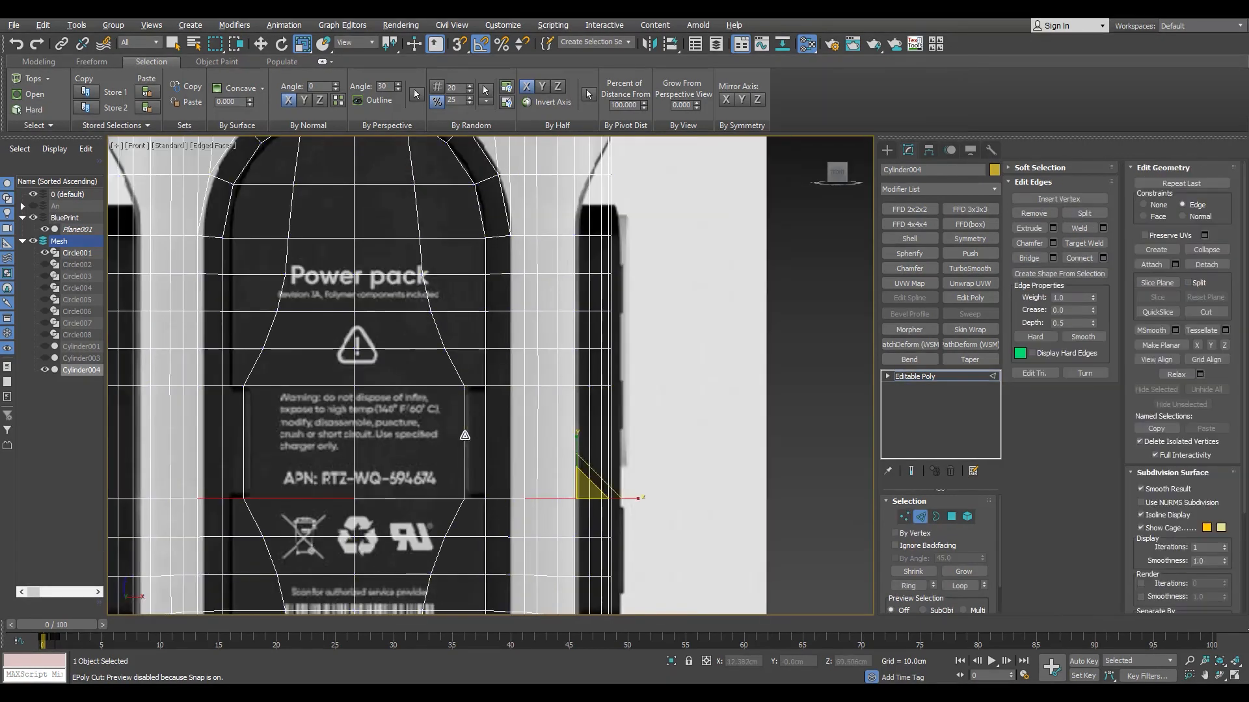
{"action": "left_click", "coordinate": [464, 432]}
{"action": "key", "text": "alt+r"}
{"action": "left_click", "coordinate": [1103, 258]}
{"action": "left_click", "coordinate": [496, 444]}
{"action": "scroll", "coordinate": [437, 418], "scroll_direction": "down", "scroll_amount": 3}
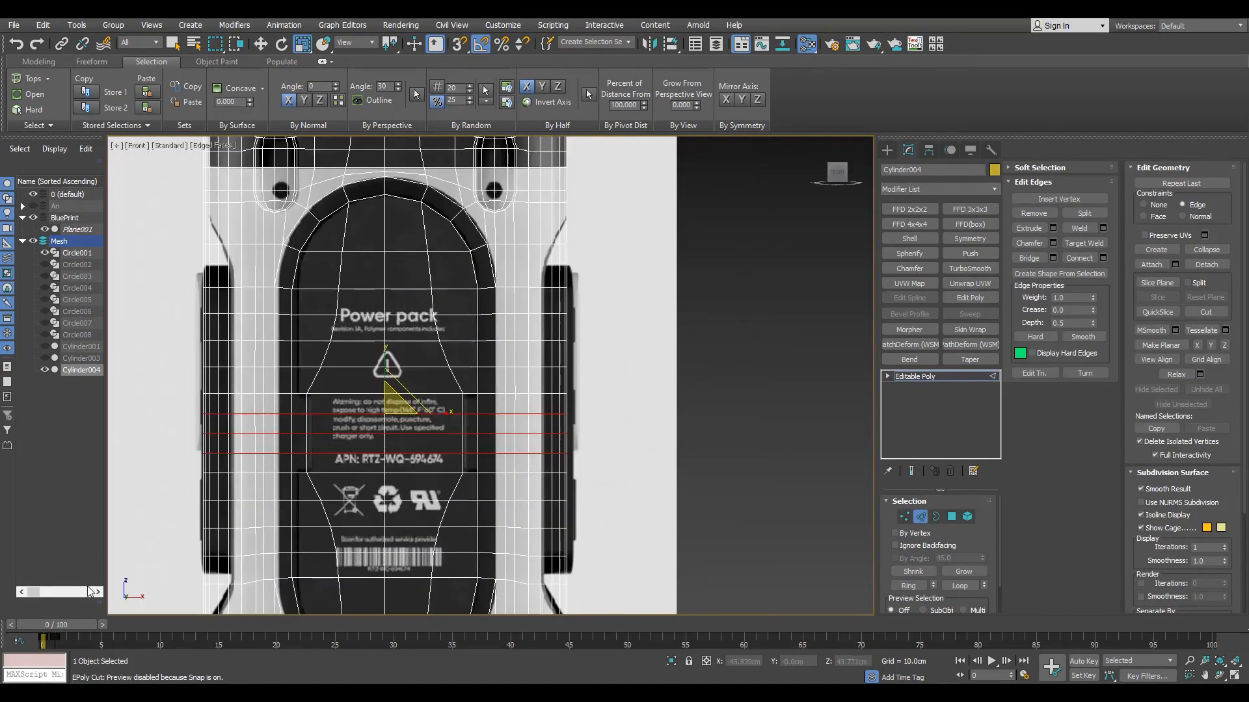
- Examine the panel's shading and edge flow on the body in perspective, with and without edged faces
{"action": "key", "text": "period"}
{"action": "key", "text": "p"}
{"action": "middle_click_drag", "start_coordinate": [505, 505], "coordinate": [686, 505], "text": "alt"}
{"action": "key", "text": "F4"}
{"action": "scroll", "coordinate": [646, 463], "scroll_direction": "up", "scroll_amount": 3}
{"action": "scroll", "coordinate": [647, 464], "scroll_direction": "down", "scroll_amount": 4}
{"action": "key", "text": "F4"}
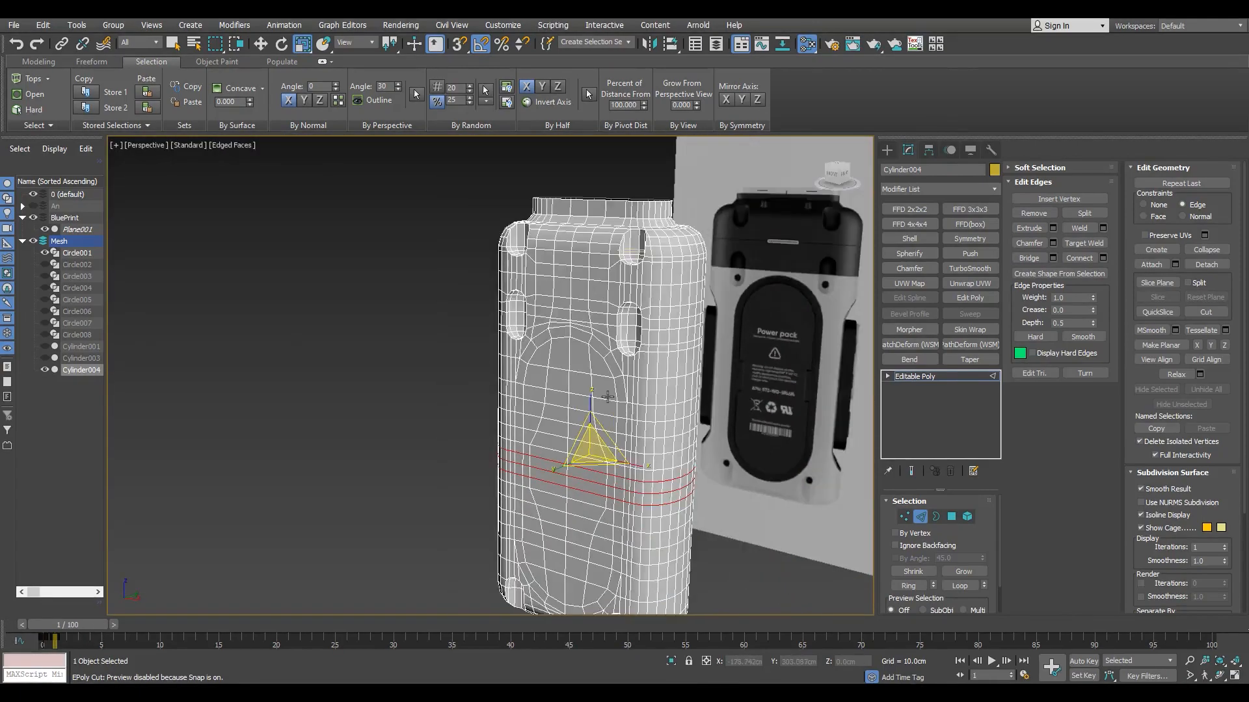
{"action": "middle_click_drag", "start_coordinate": [646, 463], "coordinate": [683, 292], "text": "alt"}
{"action": "key", "text": "F4"}
{"action": "scroll", "coordinate": [683, 292], "scroll_direction": "up", "scroll_amount": 4}
{"action": "key", "text": "F4"}
{"action": "key", "text": "alt+w"}
{"action": "scroll", "coordinate": [684, 292], "scroll_direction": "up", "scroll_amount": 2}
{"action": "key", "text": "alt+w"}
{"action": "key", "text": "comma"}
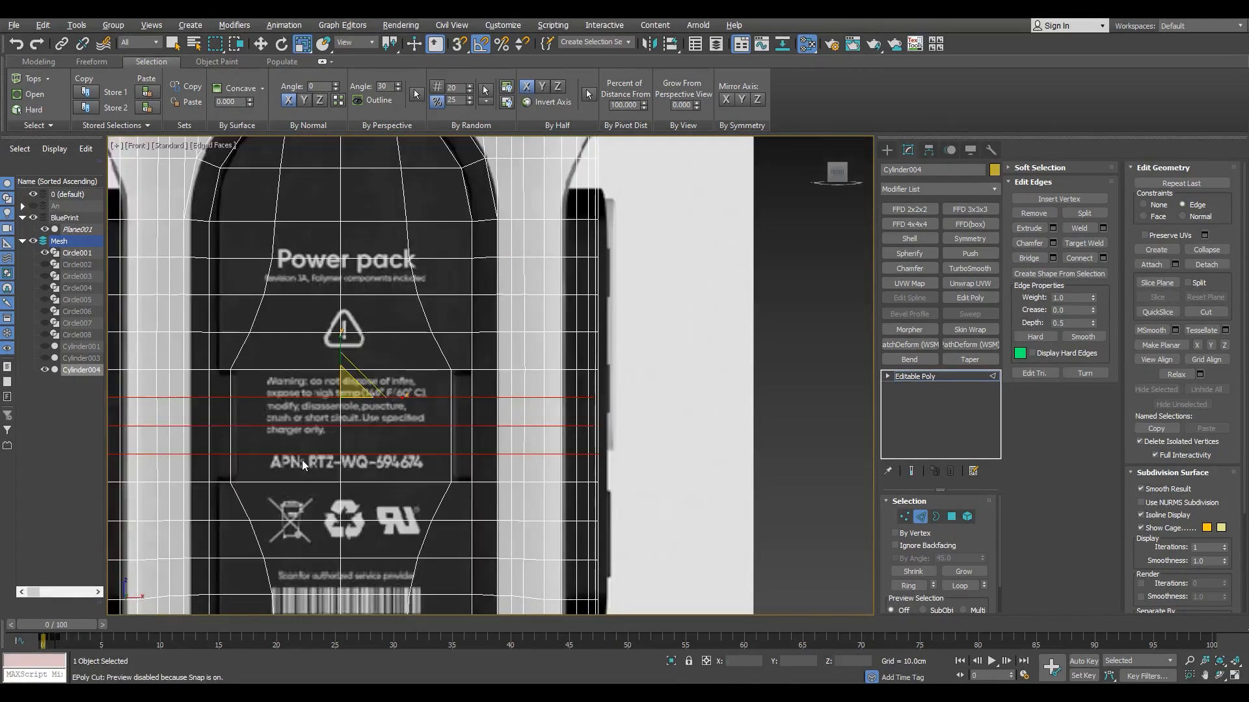
- Select the corner vertices at the inner sides of the side notches against the front blueprint
{"action": "scroll", "coordinate": [451, 355], "scroll_direction": "up", "scroll_amount": 3}
{"action": "key", "text": "1"}
{"action": "left_click", "coordinate": [456, 395]}
{"action": "scroll", "coordinate": [460, 398], "scroll_direction": "down", "scroll_amount": 1}
{"action": "left_click", "coordinate": [467, 490], "text": "ctrl"}
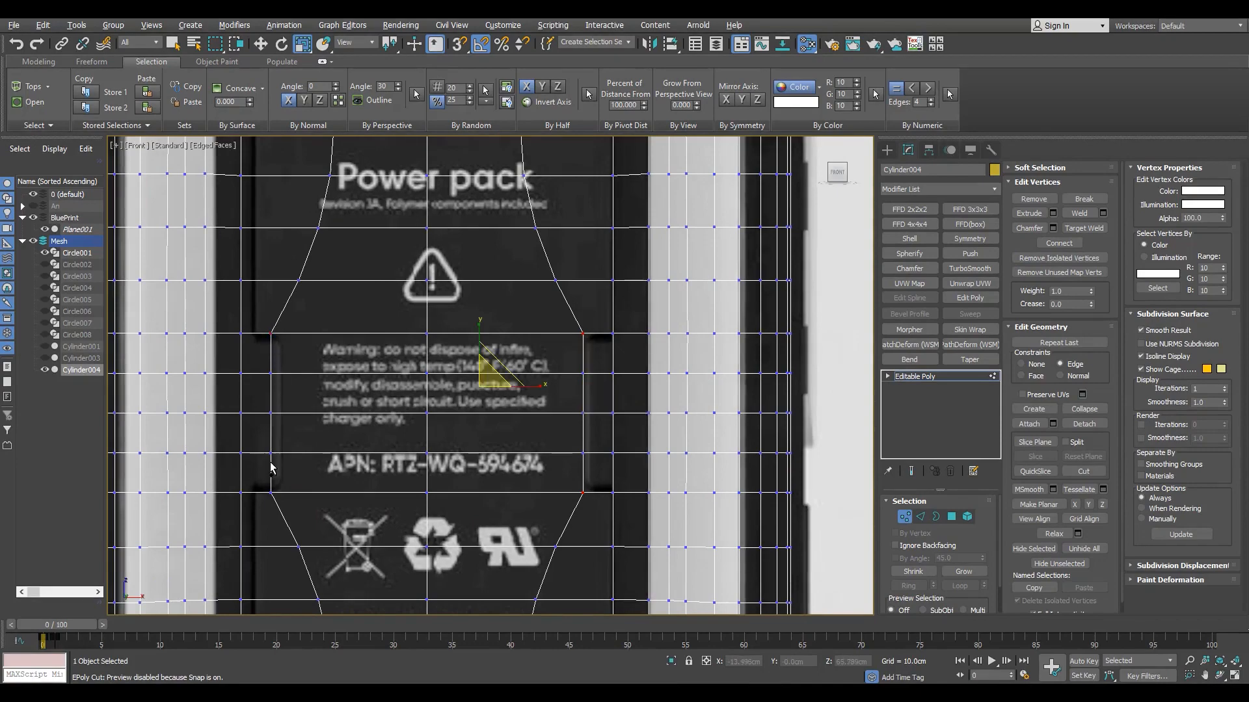
{"action": "scroll", "coordinate": [587, 348], "scroll_direction": "up", "scroll_amount": 2}
{"action": "scroll", "coordinate": [634, 325], "scroll_direction": "up", "scroll_amount": 2}
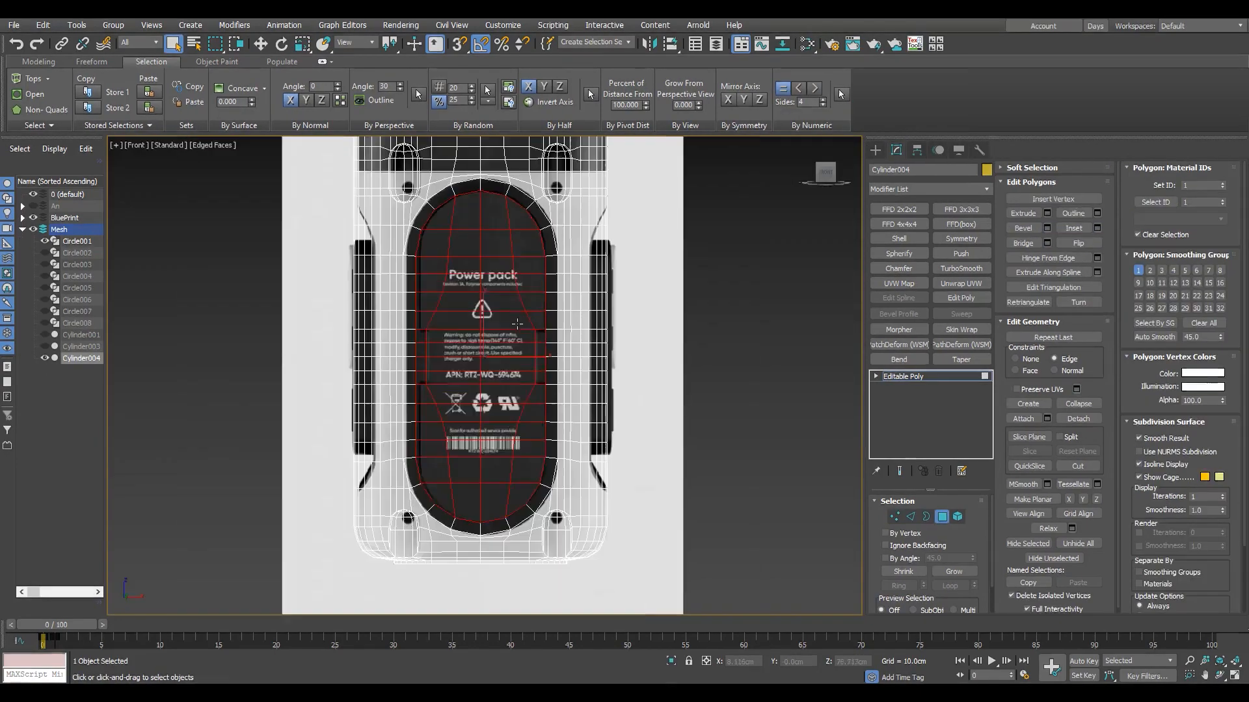
- Move the selected central panel polygons inward to about Y = -12.035 cm to recess the panel into the body
{"action": "scroll", "coordinate": [586, 310], "scroll_direction": "up", "scroll_amount": 3}
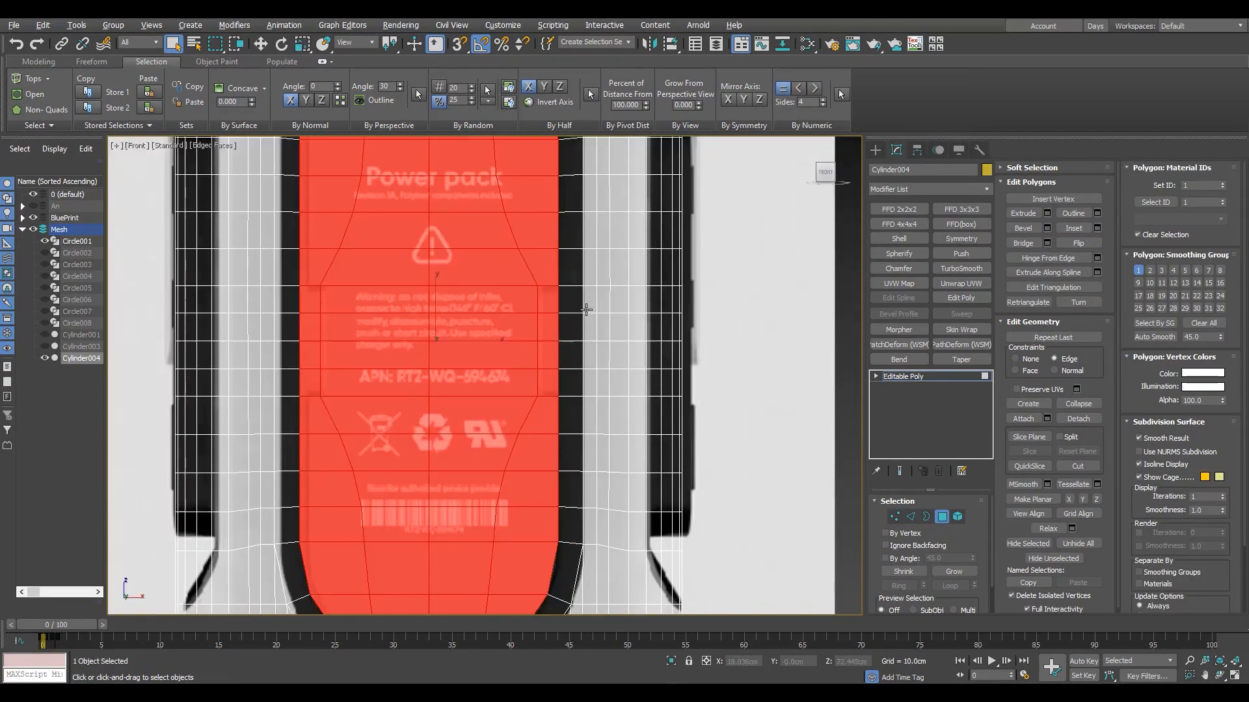
{"action": "scroll", "coordinate": [346, 279], "scroll_direction": "down", "scroll_amount": 3}
{"action": "key", "text": "p"}
{"action": "middle_click_drag", "start_coordinate": [490, 445], "coordinate": [499, 363], "text": "alt"}
{"action": "left_click", "coordinate": [102, 625]}
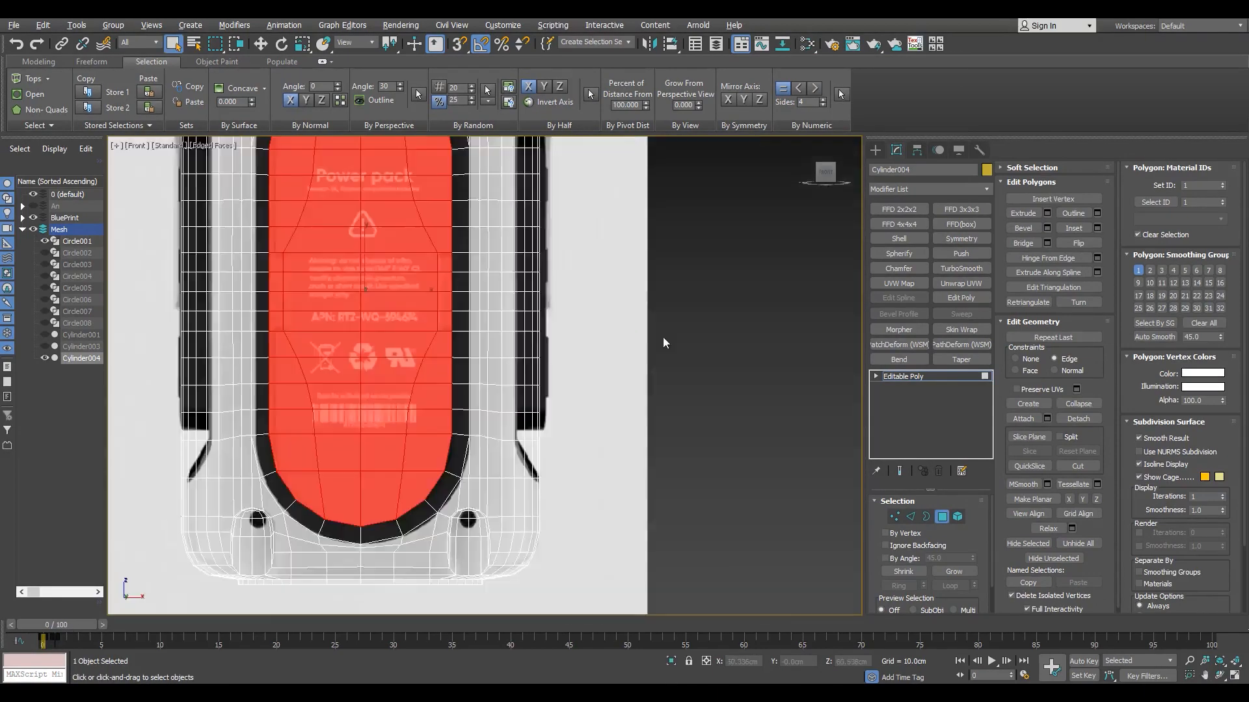
{"action": "scroll", "coordinate": [437, 454], "scroll_direction": "up", "scroll_amount": 4}
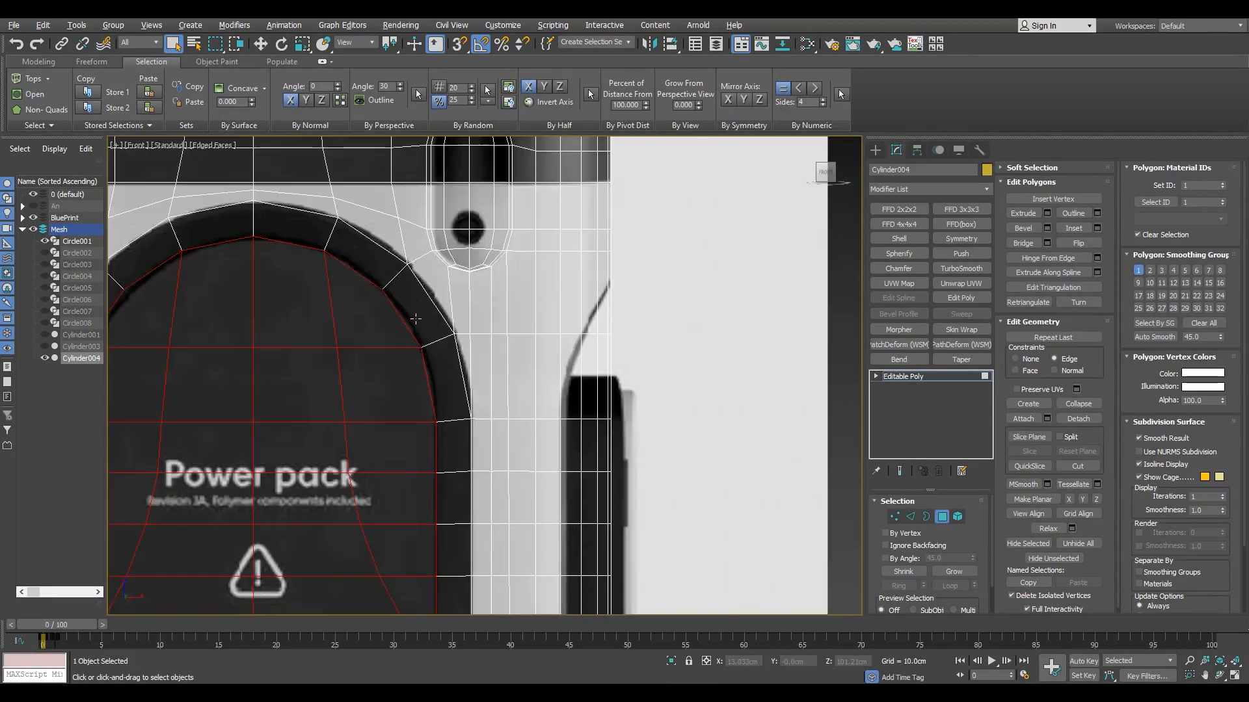
{"action": "scroll", "coordinate": [415, 319], "scroll_direction": "up", "scroll_amount": 3}
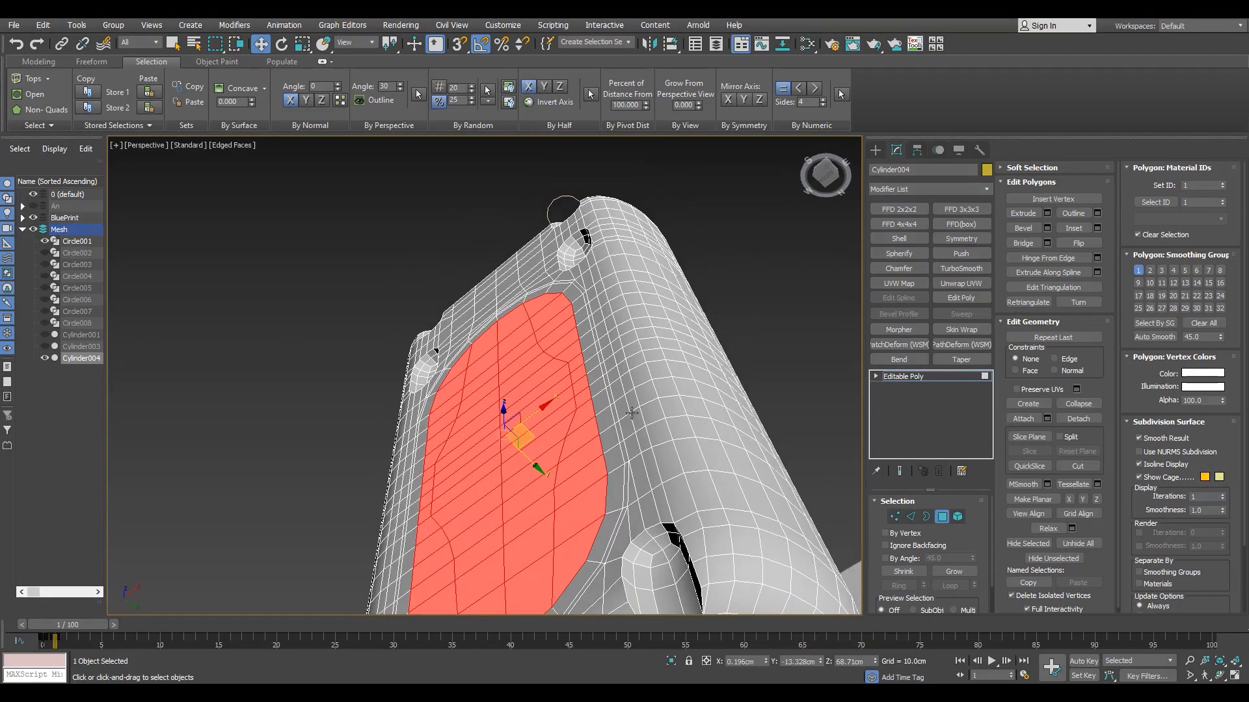
{"action": "scroll", "coordinate": [534, 329], "scroll_direction": "up", "scroll_amount": 4}
{"action": "middle_click_drag", "start_coordinate": [534, 328], "coordinate": [577, 418], "text": "alt"}
{"action": "scroll", "coordinate": [497, 308], "scroll_direction": "down", "scroll_amount": 5}
- Remove the polygons of both side notches from the central panel selection
{"action": "key", "text": "f"}
{"action": "scroll", "coordinate": [560, 354], "scroll_direction": "down", "scroll_amount": 4}
{"action": "middle_click_drag", "start_coordinate": [465, 573], "coordinate": [537, 359]}
{"action": "scroll", "coordinate": [538, 358], "scroll_direction": "up", "scroll_amount": 2}
{"action": "left_click_drag", "start_coordinate": [541, 338], "coordinate": [512, 447], "text": "alt"}
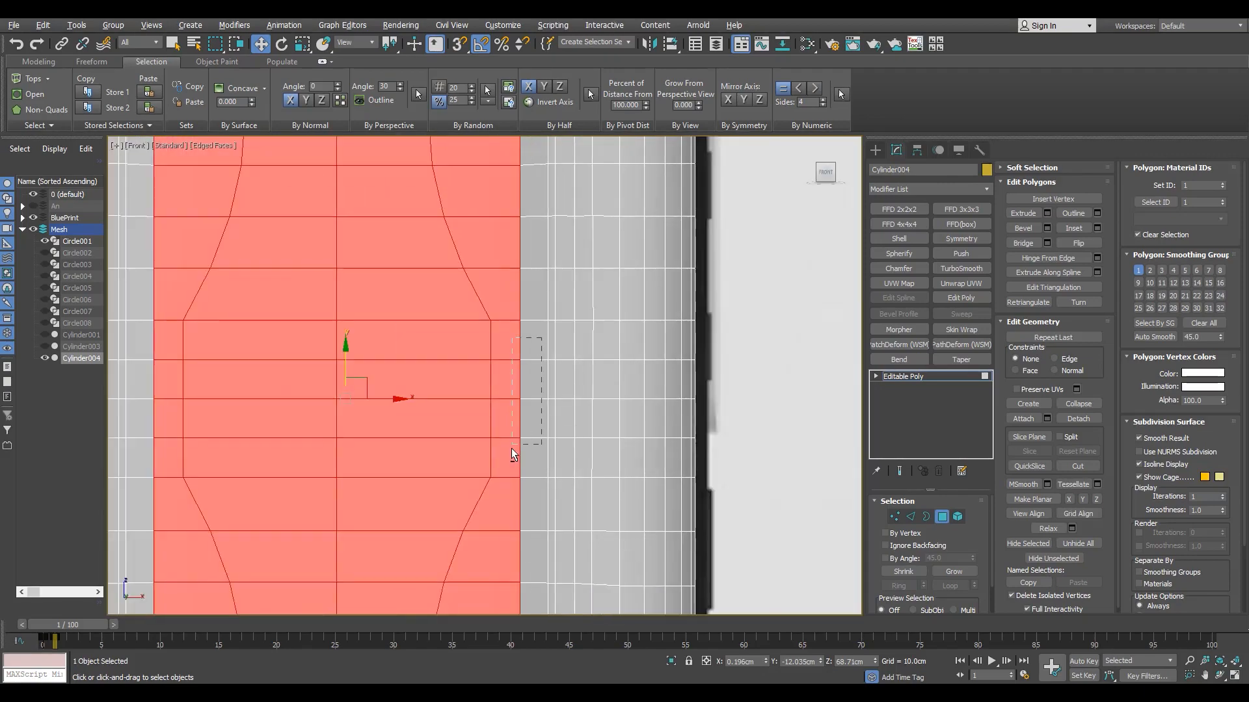
{"action": "left_click_drag", "start_coordinate": [173, 469], "coordinate": [173, 470], "text": "alt"}
- Bevel the remaining panel polygons outward about 1 cm with a 0 cm outline, leaving the side notches recessed
{"action": "key", "text": "p"}
{"action": "middle_click_drag", "start_coordinate": [642, 490], "coordinate": [514, 297], "text": "alt"}
{"action": "scroll", "coordinate": [514, 298], "scroll_direction": "up", "scroll_amount": 2}
{"action": "key", "text": "ctrl+shift+b"}
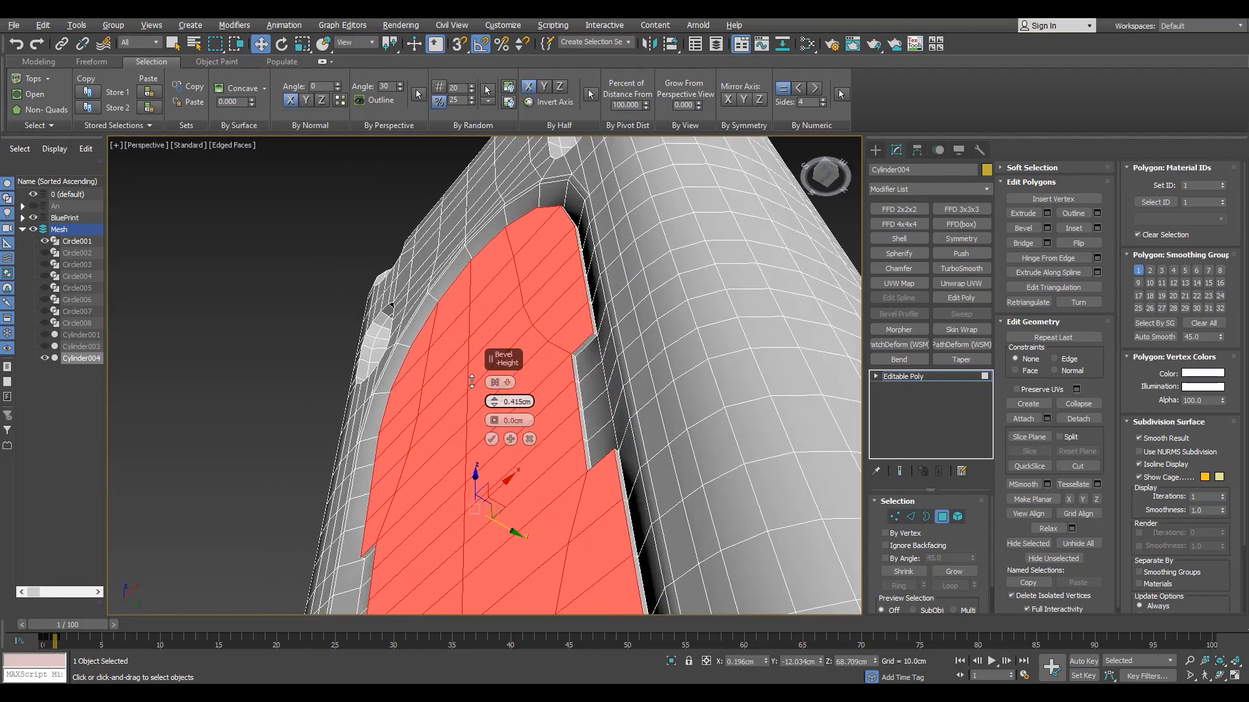
{"action": "middle_click_drag", "start_coordinate": [553, 407], "coordinate": [570, 494], "text": "alt"}
{"action": "left_click", "coordinate": [492, 438]}
{"action": "middle_click_drag", "start_coordinate": [641, 579], "coordinate": [659, 499], "text": "alt"}
{"action": "scroll", "coordinate": [659, 499], "scroll_direction": "up", "scroll_amount": 3}
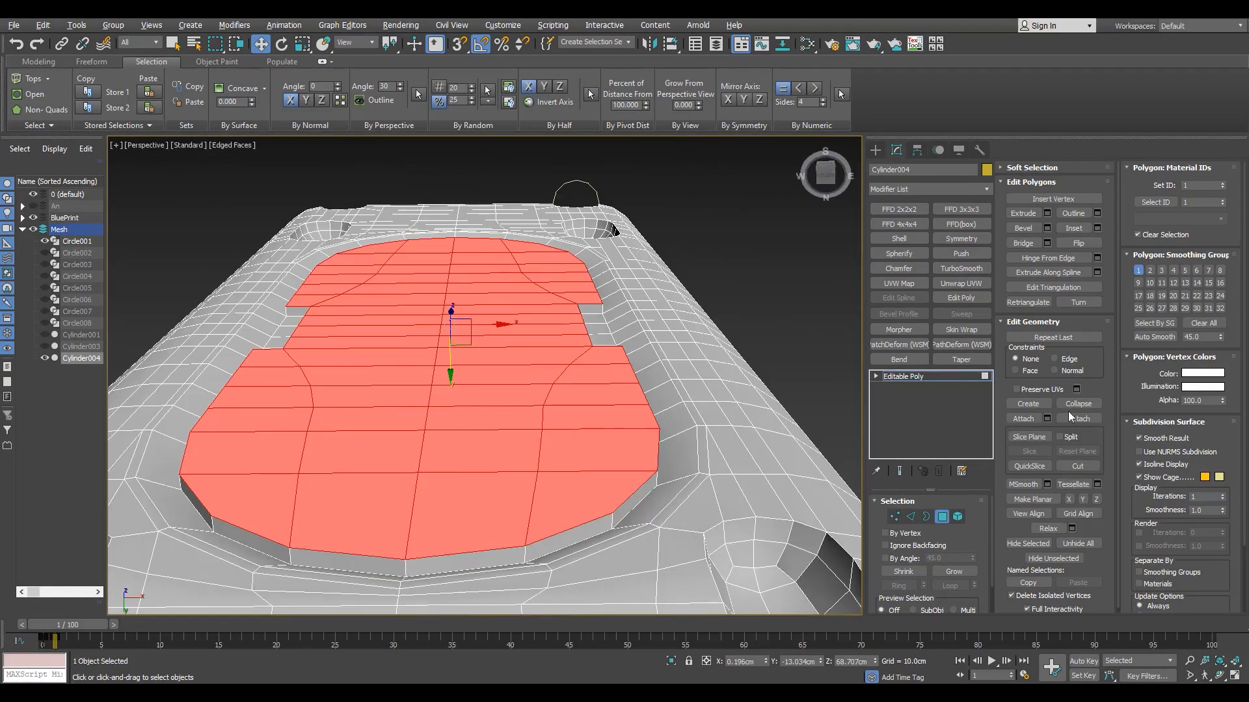
- Select the loop of polygons bordering the recessed panel and auto smooth it with a 45 degree threshold
{"action": "left_click", "coordinate": [568, 539]}
{"action": "left_click", "coordinate": [623, 512], "text": "shift"}
{"action": "left_click", "coordinate": [675, 454]}
{"action": "left_click", "coordinate": [674, 414], "text": "shift"}
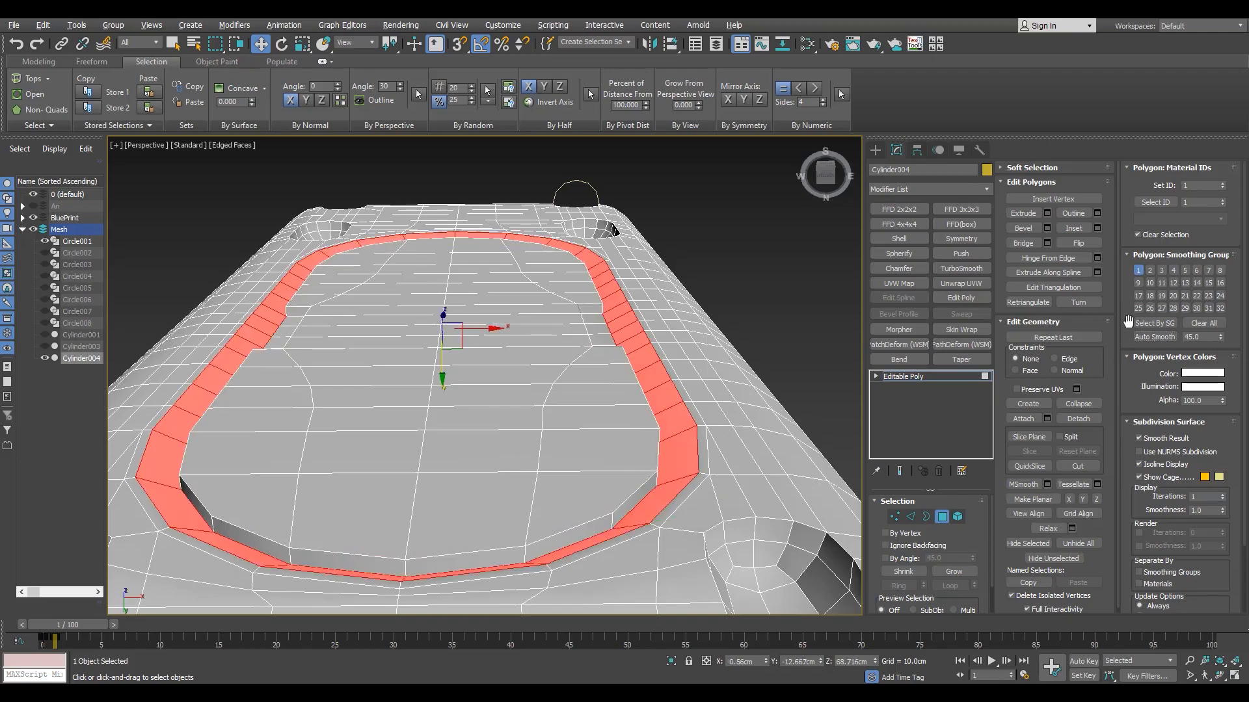
{"action": "left_click", "coordinate": [1150, 336]}
- Select the narrow rim polygon loop around the panel recess and auto smooth it at 45 degrees
{"action": "scroll", "coordinate": [618, 364], "scroll_direction": "down", "scroll_amount": 4}
{"action": "middle_click_drag", "start_coordinate": [612, 332], "coordinate": [627, 371], "text": "alt"}
{"action": "scroll", "coordinate": [578, 393], "scroll_direction": "up", "scroll_amount": 6}
{"action": "left_click", "coordinate": [628, 383]}
{"action": "left_click", "coordinate": [647, 398], "text": "shift"}
{"action": "left_click", "coordinate": [1155, 337]}
{"action": "scroll", "coordinate": [510, 318], "scroll_direction": "down", "scroll_amount": 5}
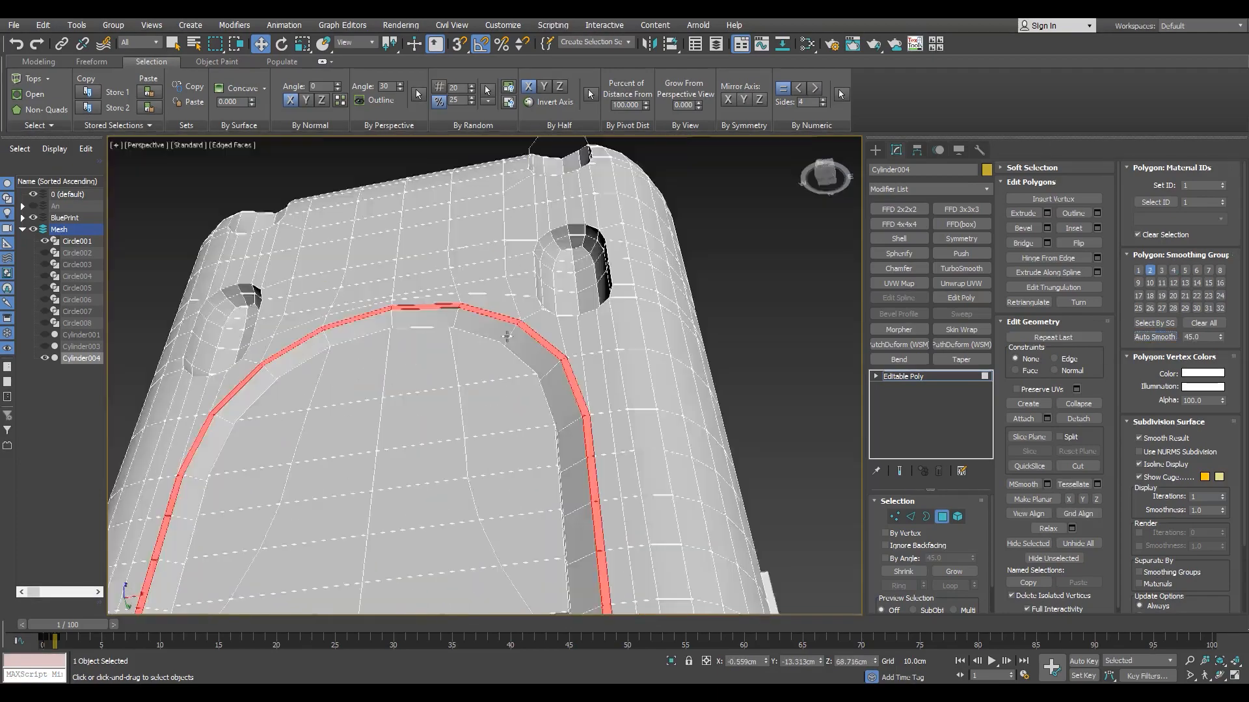
- Examine the rim corner of the panel recess below the upper slot
{"action": "key", "text": "F4"}
{"action": "middle_click_drag", "start_coordinate": [509, 319], "coordinate": [475, 364], "text": "alt"}
{"action": "scroll", "coordinate": [475, 364], "scroll_direction": "up", "scroll_amount": 5}
{"action": "key", "text": "F4"}
{"action": "key", "text": "2"}
{"action": "scroll", "coordinate": [561, 404], "scroll_direction": "up", "scroll_amount": 5}
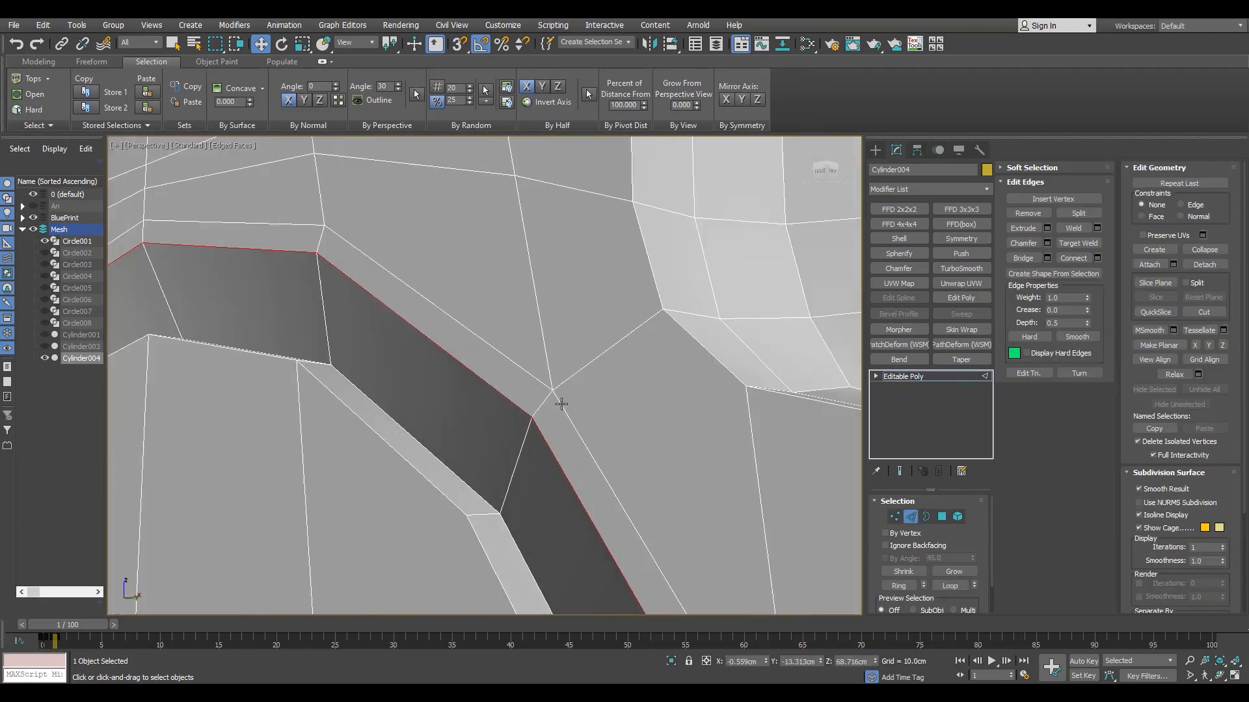
{"action": "middle_click_drag", "start_coordinate": [557, 387], "coordinate": [590, 388]}
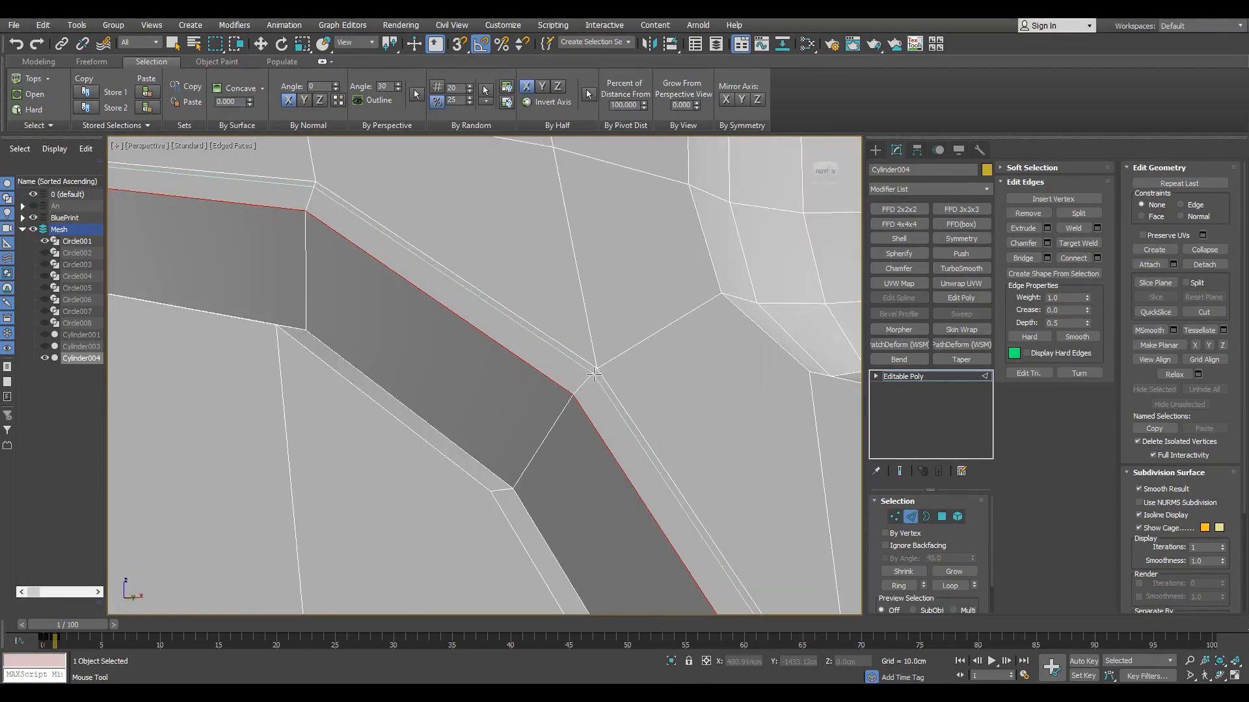
- Chamfer the two inner corner edges of the right notch by about 0.571 cm with 1 segment
{"action": "key", "text": "4"}
{"action": "key", "text": "alt+b"}
{"action": "left_click_drag", "start_coordinate": [495, 402], "coordinate": [516, 494]}
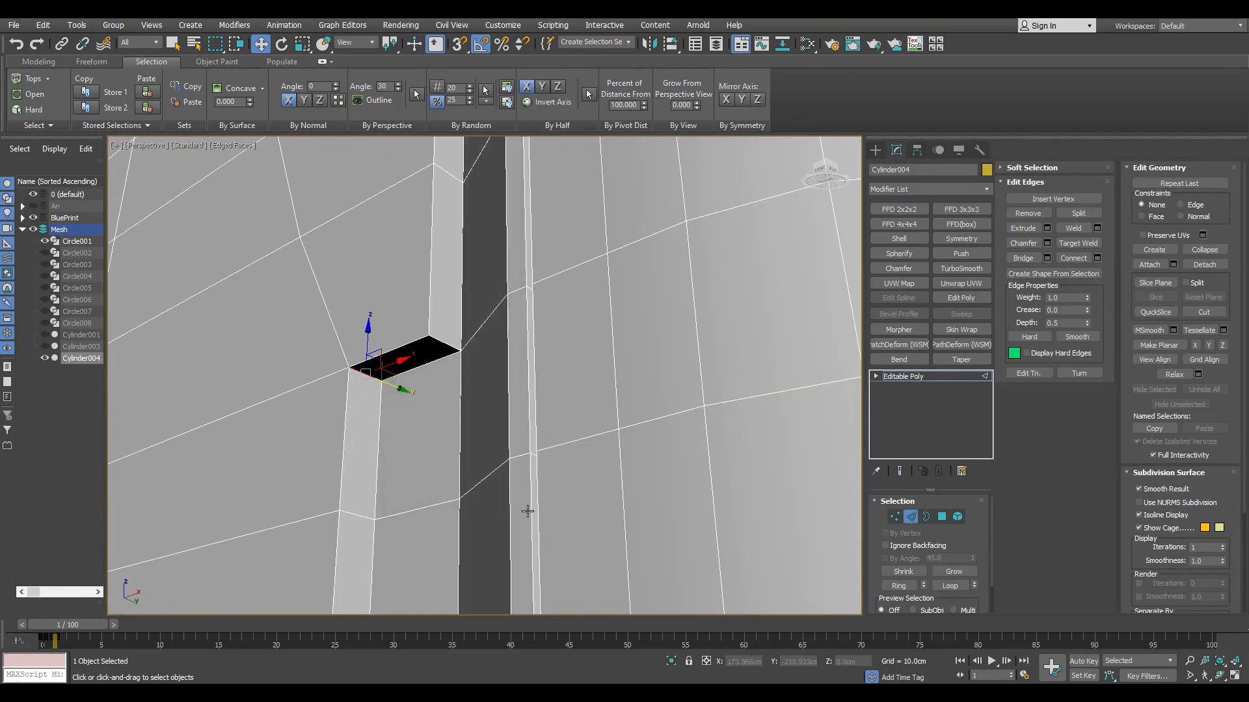
{"action": "key", "text": "1"}
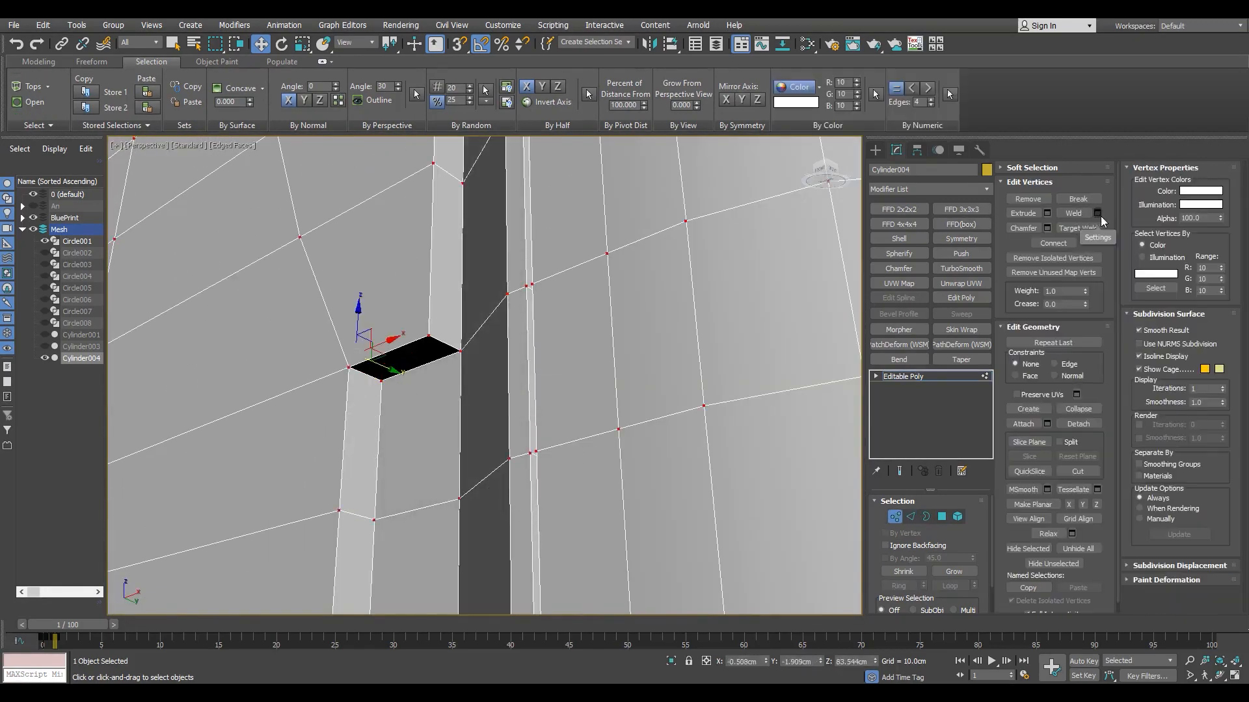
{"action": "key", "text": "2"}
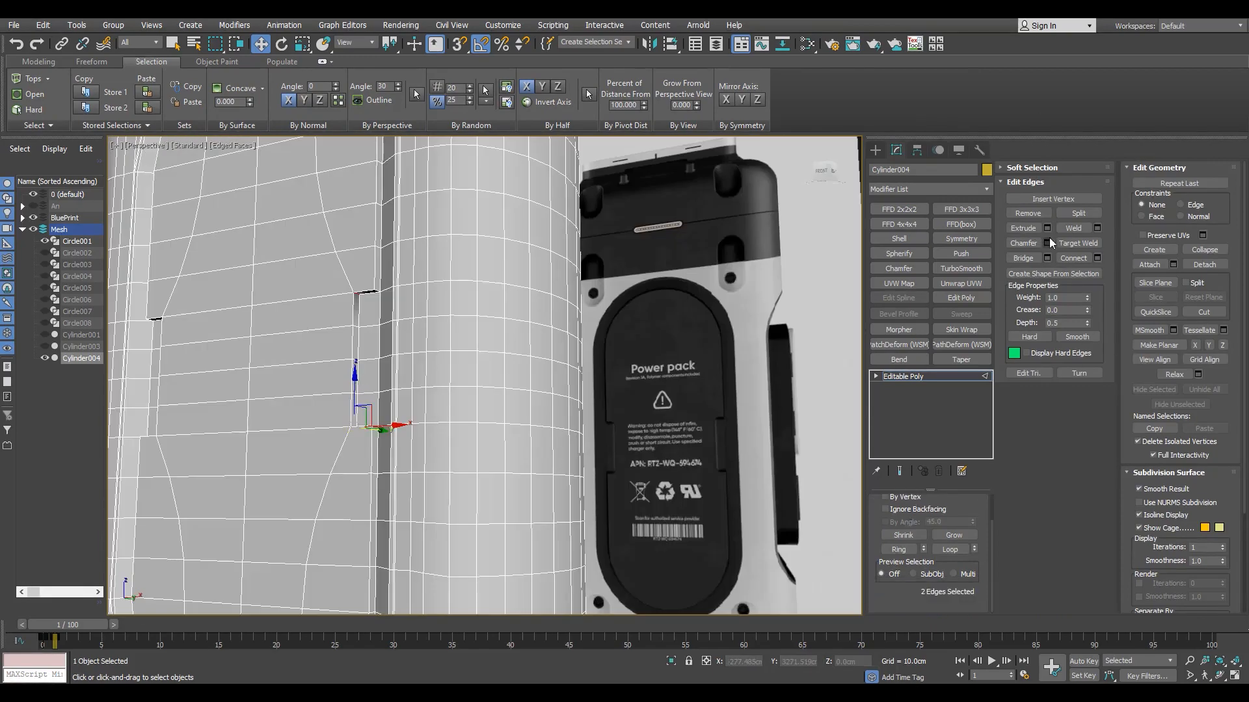
{"action": "left_click", "coordinate": [1047, 243]}
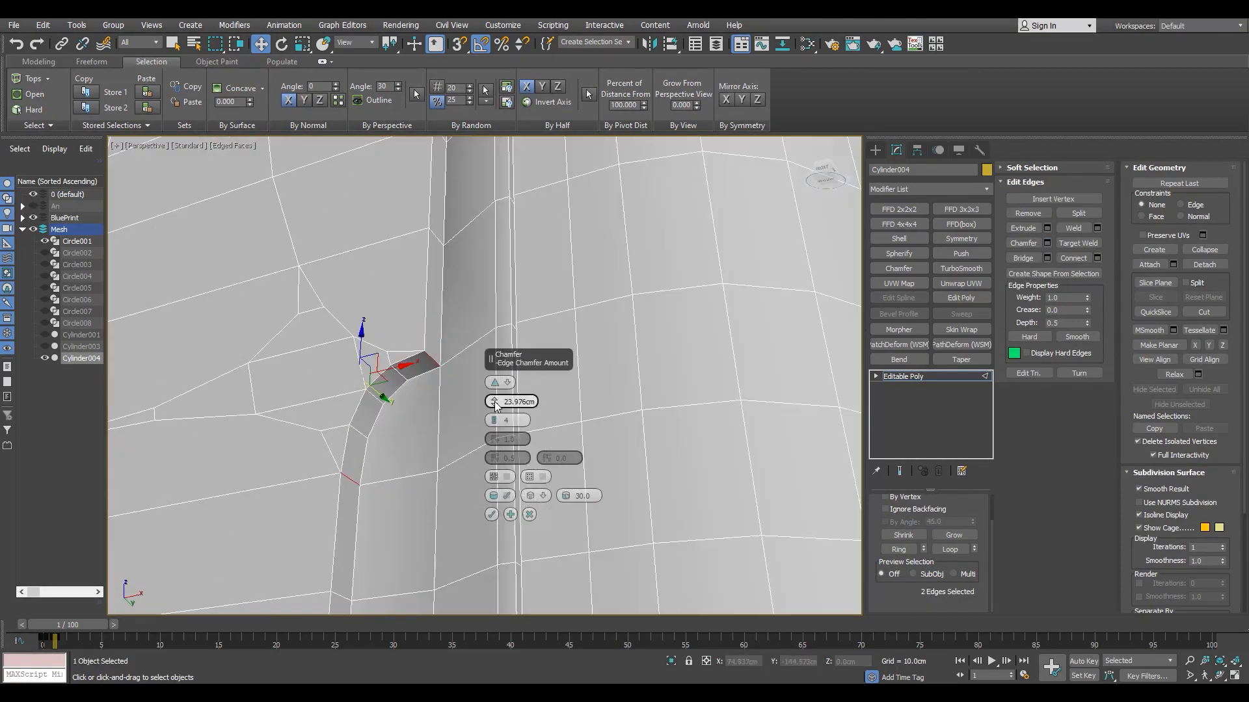
{"action": "right_click", "coordinate": [495, 402]}
{"action": "right_click", "coordinate": [492, 420]}
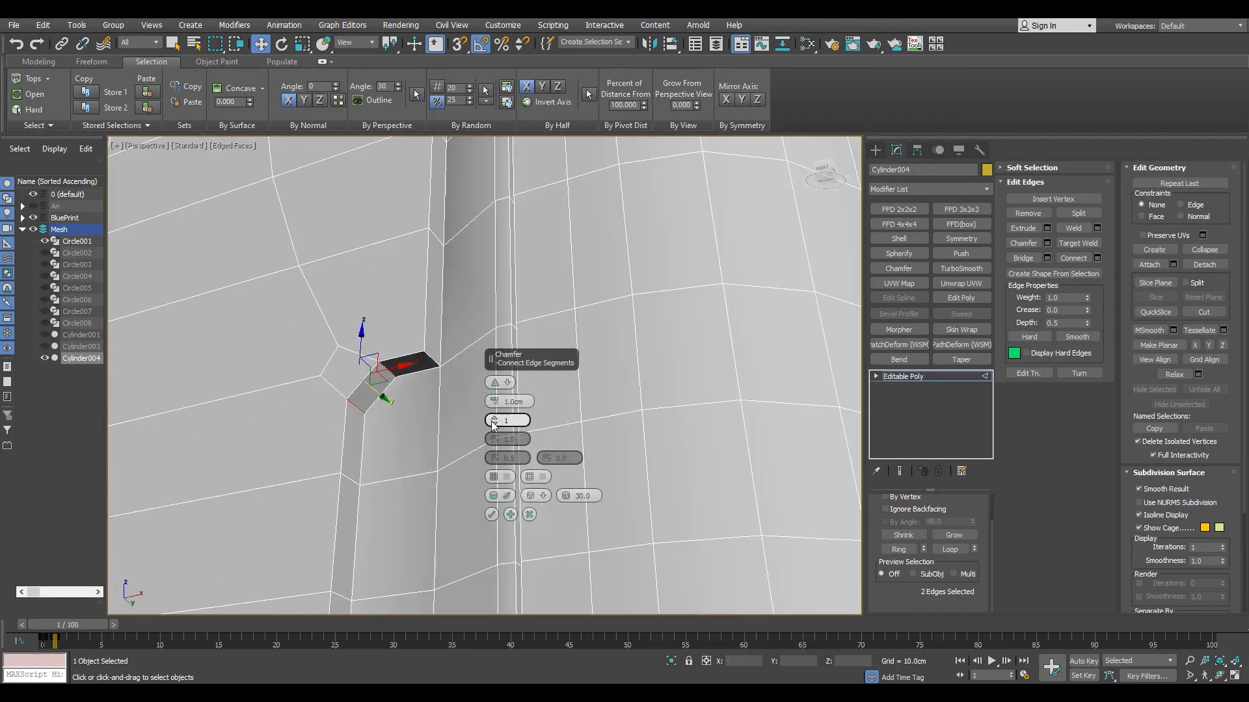
{"action": "left_click", "coordinate": [511, 383]}
{"action": "left_click", "coordinate": [498, 407]}
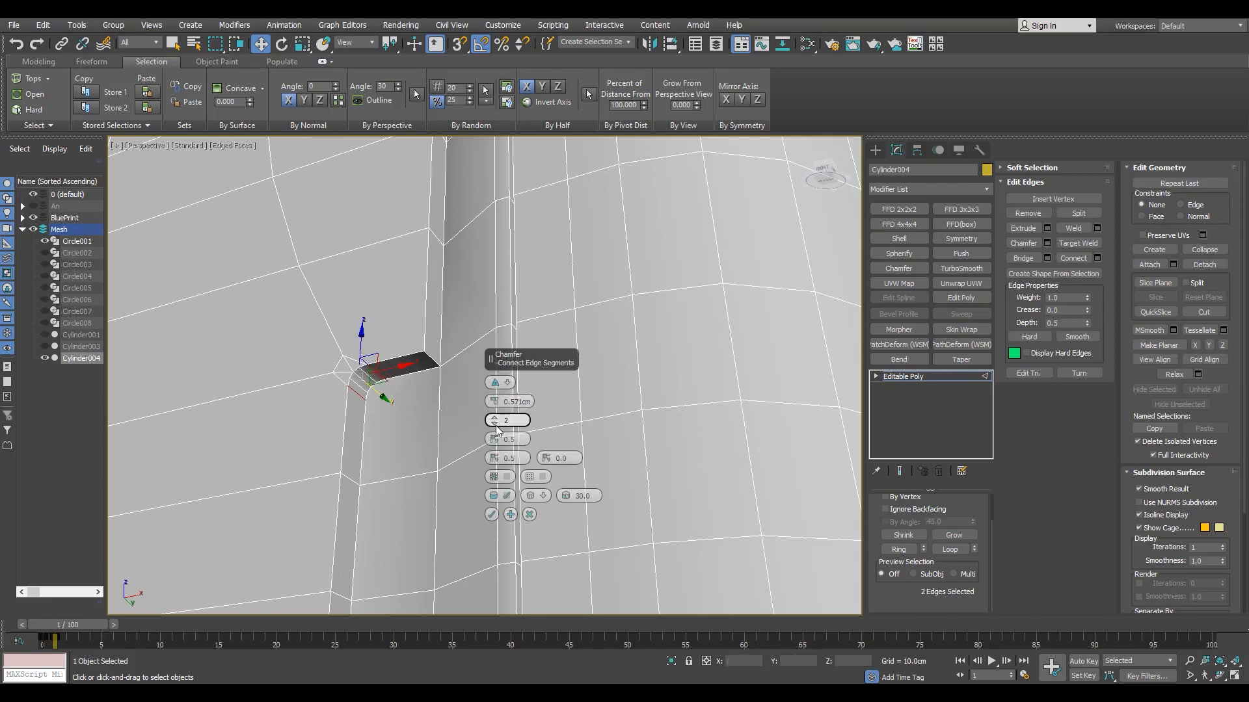
{"action": "right_click", "coordinate": [494, 421]}
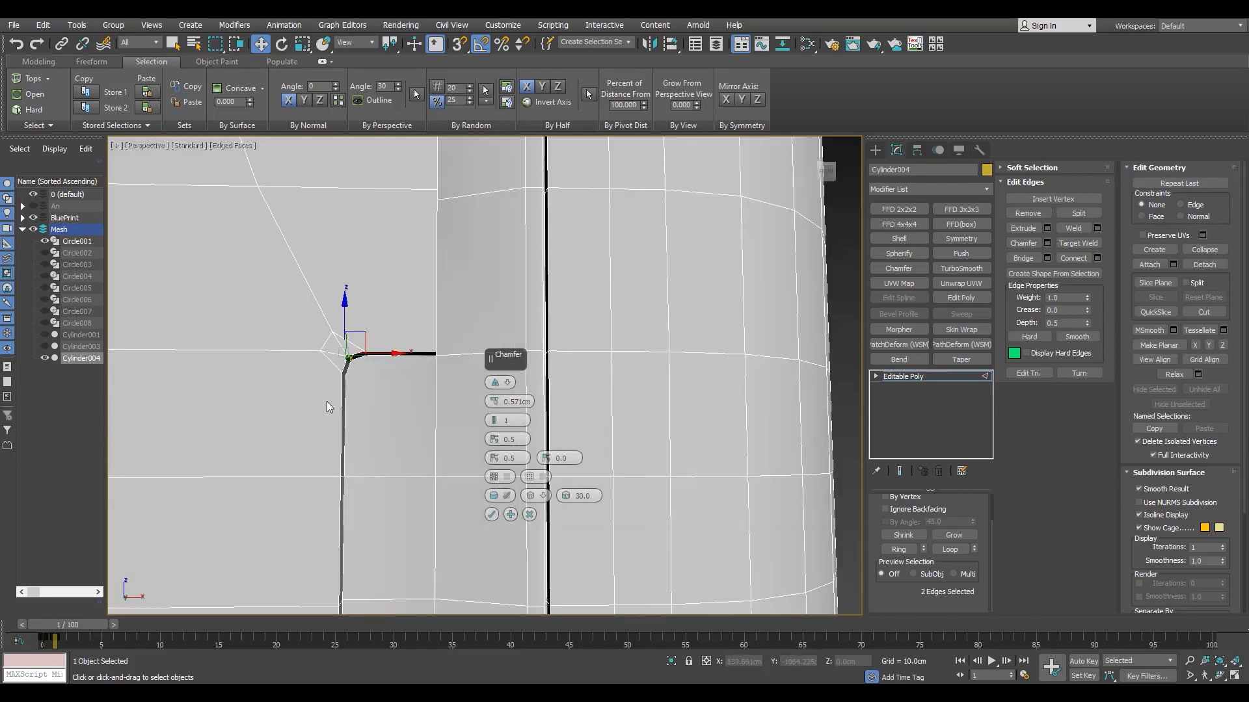
{"action": "key", "text": "alt+w"}
{"action": "middle_click", "coordinate": [636, 223]}
{"action": "key", "text": "alt+w"}
{"action": "scroll", "coordinate": [544, 420], "scroll_direction": "up", "scroll_amount": 3}
{"action": "mouse_move", "coordinate": [49, 628]}
{"action": "left_mouse_down"}
{"action": "mouse_move", "coordinate": [35, 628]}
{"action": "mouse_move", "coordinate": [69, 626]}
{"action": "left_mouse_up"}
{"action": "left_click", "coordinate": [493, 515]}
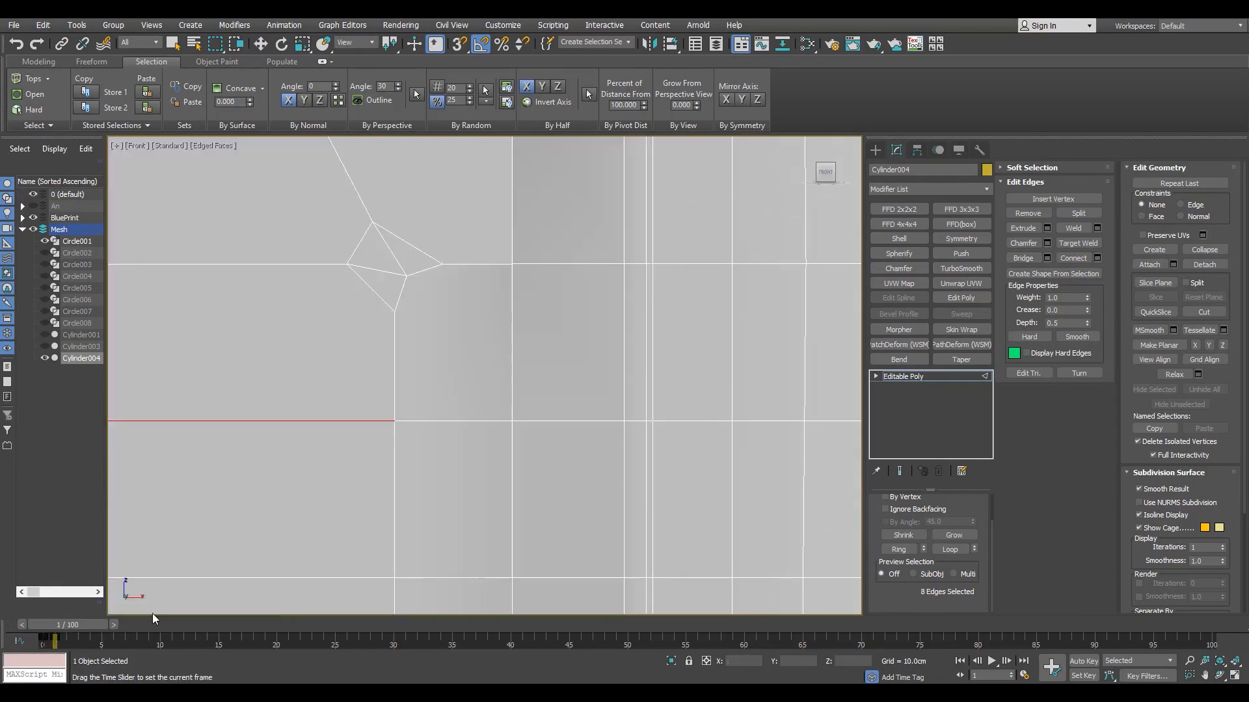
- Target weld the surplus chamfer vertices at the right notch's upper corner to the neighbouring panel grid vertices
{"action": "key", "text": "alt+w"}
{"action": "middle_click", "coordinate": [524, 446]}
{"action": "key", "text": "alt+w"}
{"action": "middle_click_drag", "start_coordinate": [524, 446], "coordinate": [564, 303], "text": "alt"}
{"action": "key", "text": "1"}
{"action": "key", "text": "alt+c"}
{"action": "key", "text": "ctrl+shift+w"}
{"action": "scroll", "coordinate": [575, 343], "scroll_direction": "down", "scroll_amount": 8}
{"action": "scroll", "coordinate": [608, 378], "scroll_direction": "up", "scroll_amount": 8}
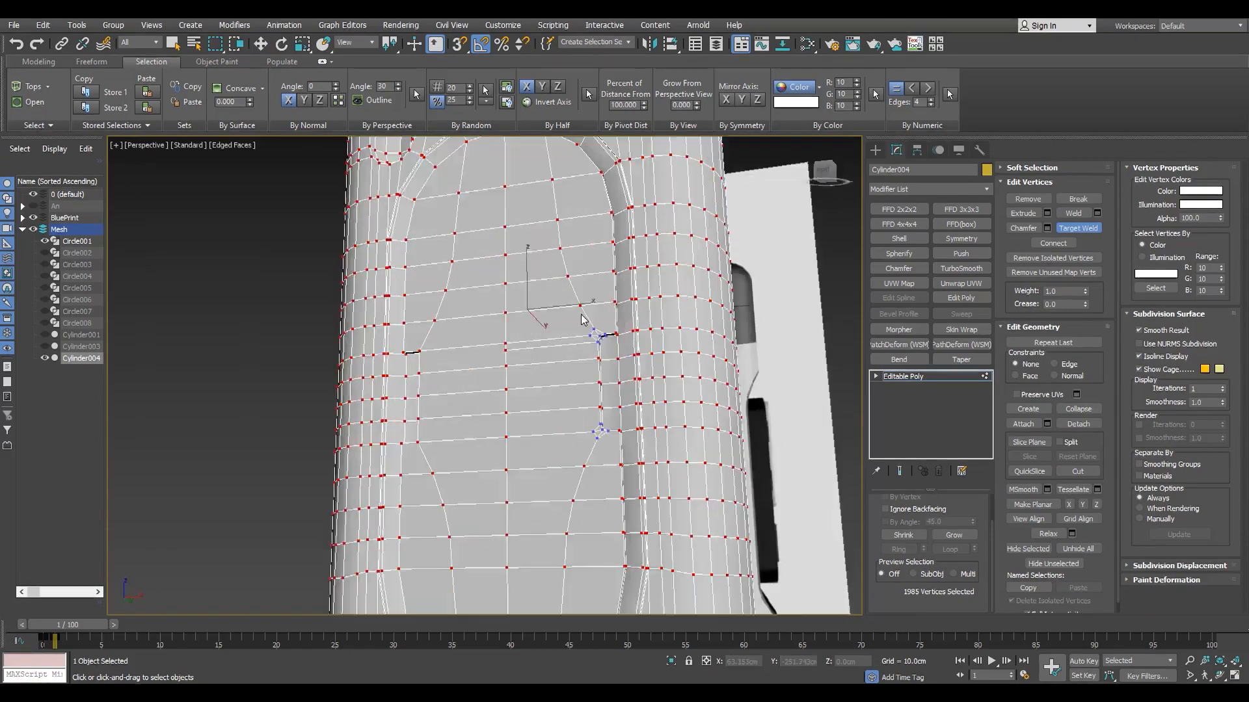
{"action": "left_click", "coordinate": [627, 394]}
{"action": "left_click", "coordinate": [206, 452]}
{"action": "key", "text": "w"}
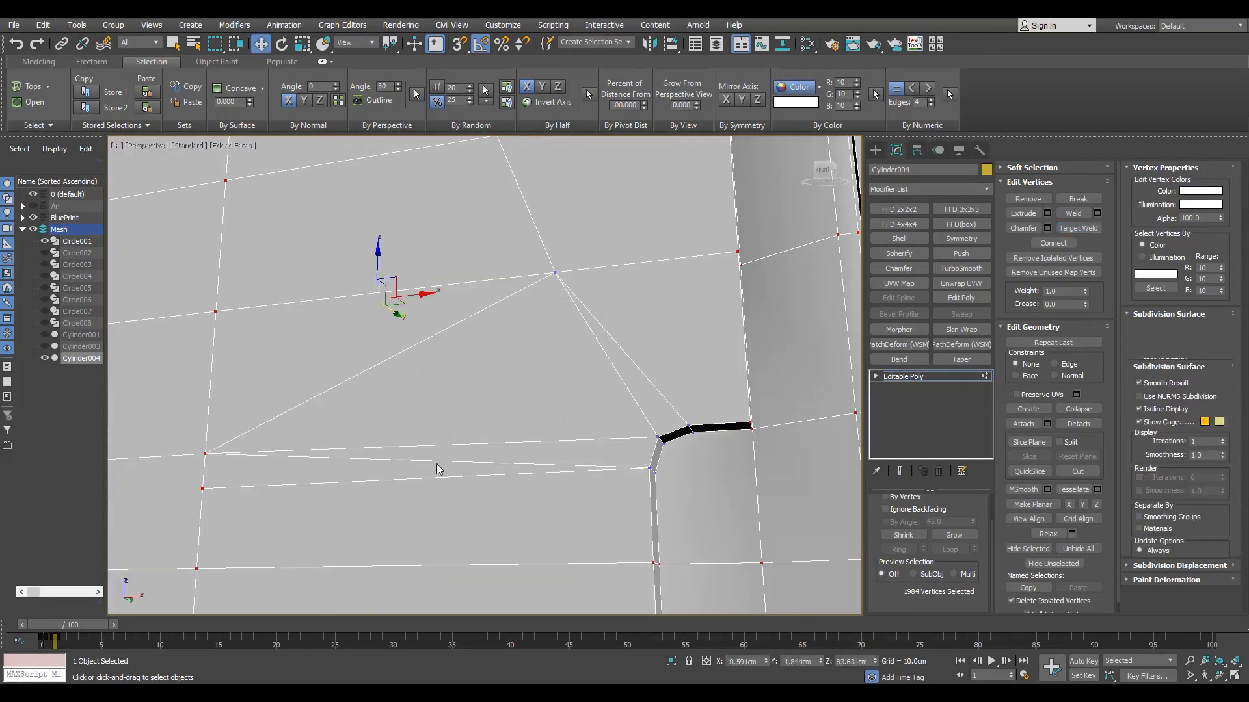
- Connect the notch's upper corner vertex to the panel's centreline vertex above it and remove the surplus diagonal edge
{"action": "key", "text": "2"}
{"action": "scroll", "coordinate": [624, 380], "scroll_direction": "down", "scroll_amount": 5}
{"action": "scroll", "coordinate": [624, 397], "scroll_direction": "up", "scroll_amount": 3}
{"action": "key", "text": "1"}
{"action": "left_click", "coordinate": [644, 407]}
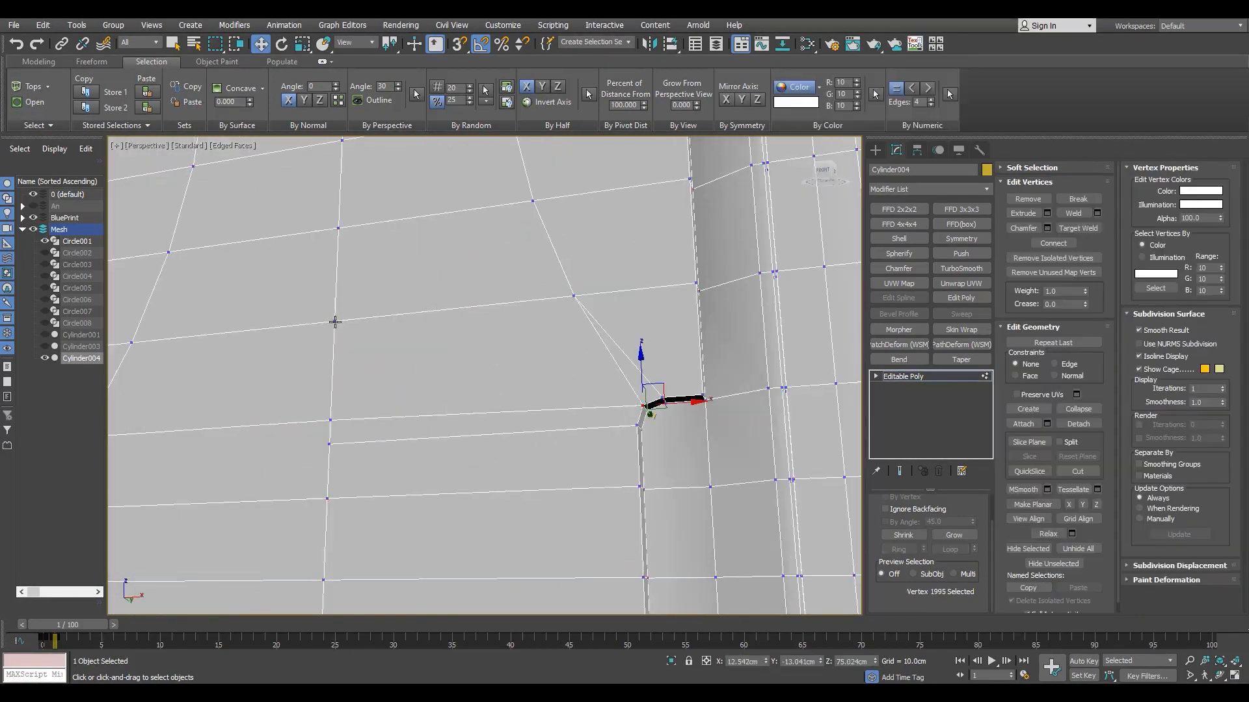
{"action": "left_click", "coordinate": [335, 322], "text": "ctrl"}
{"action": "key", "text": "ctrl+shift+e"}
{"action": "key", "text": "2"}
{"action": "left_click", "coordinate": [629, 383]}
- Target weld the two close centreline vertices level with the notch's upper corner and remove the leftover edge
{"action": "key", "text": "1"}
{"action": "key", "text": "ctrl+shift+w"}
{"action": "left_click", "coordinate": [330, 422]}
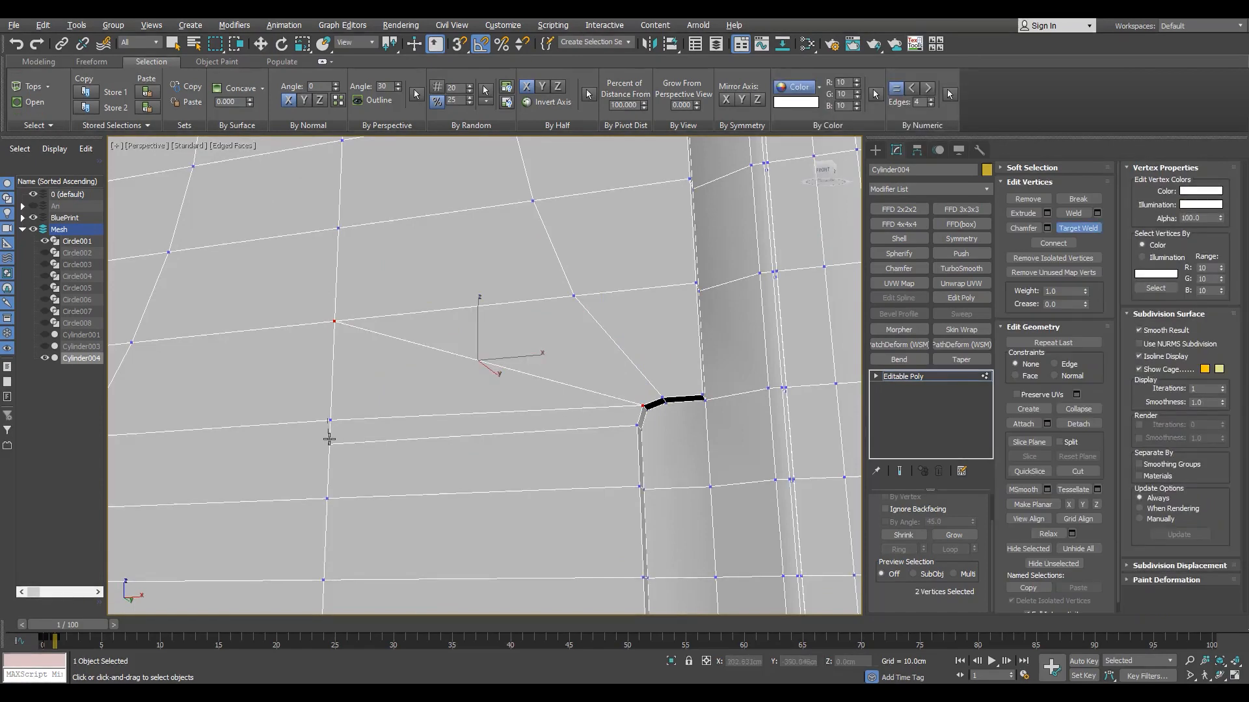
{"action": "left_click", "coordinate": [330, 444]}
{"action": "key", "text": "2"}
{"action": "left_click", "coordinate": [595, 412]}
{"action": "key", "text": "BackSpace"}
{"action": "scroll", "coordinate": [595, 414], "scroll_direction": "down", "scroll_amount": 8}
{"action": "middle_click_drag", "start_coordinate": [595, 414], "coordinate": [513, 426], "text": "alt"}
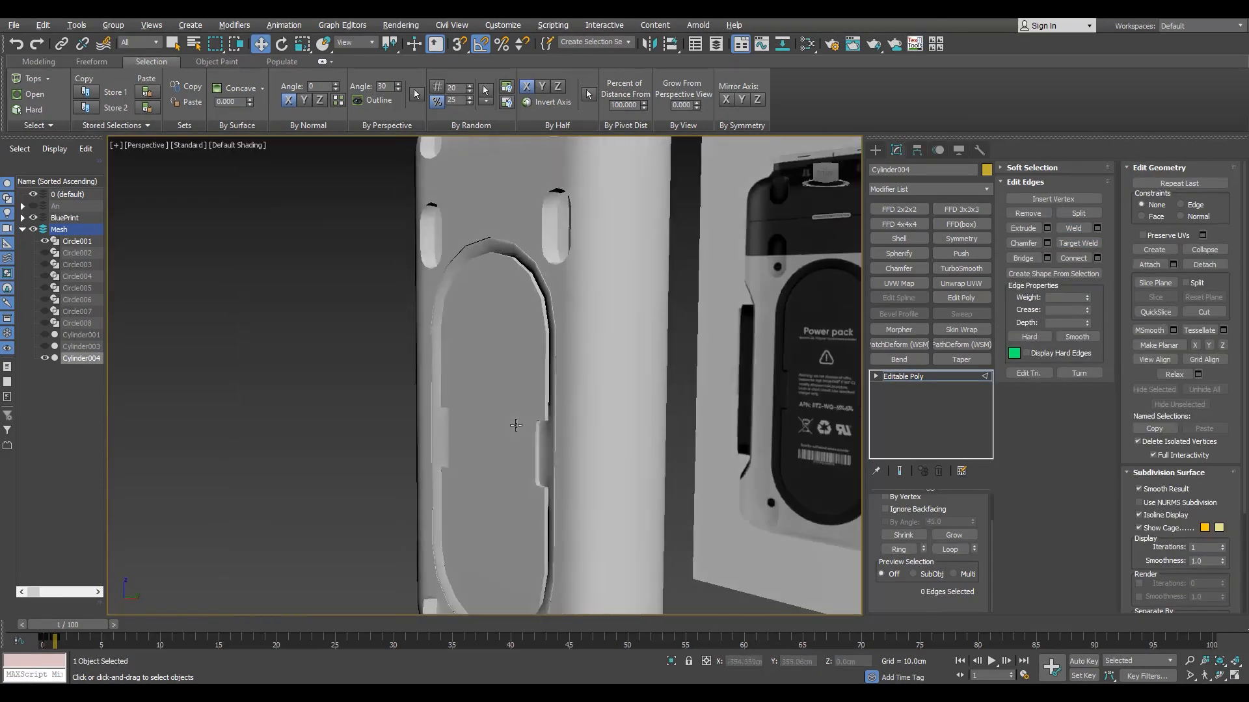
- Target weld the surplus chamfer vertex under the notch's lower corner to the panel grid vertex below it
{"action": "scroll", "coordinate": [539, 480], "scroll_direction": "up", "scroll_amount": 6}
{"action": "key", "text": "1"}
{"action": "left_click", "coordinate": [538, 482]}
{"action": "scroll", "coordinate": [538, 483], "scroll_direction": "down", "scroll_amount": 4}
{"action": "middle_click_drag", "start_coordinate": [537, 484], "coordinate": [602, 429], "text": "alt"}
{"action": "scroll", "coordinate": [586, 449], "scroll_direction": "up", "scroll_amount": 3}
{"action": "scroll", "coordinate": [586, 453], "scroll_direction": "up", "scroll_amount": 3}
{"action": "key", "text": "alt+c"}
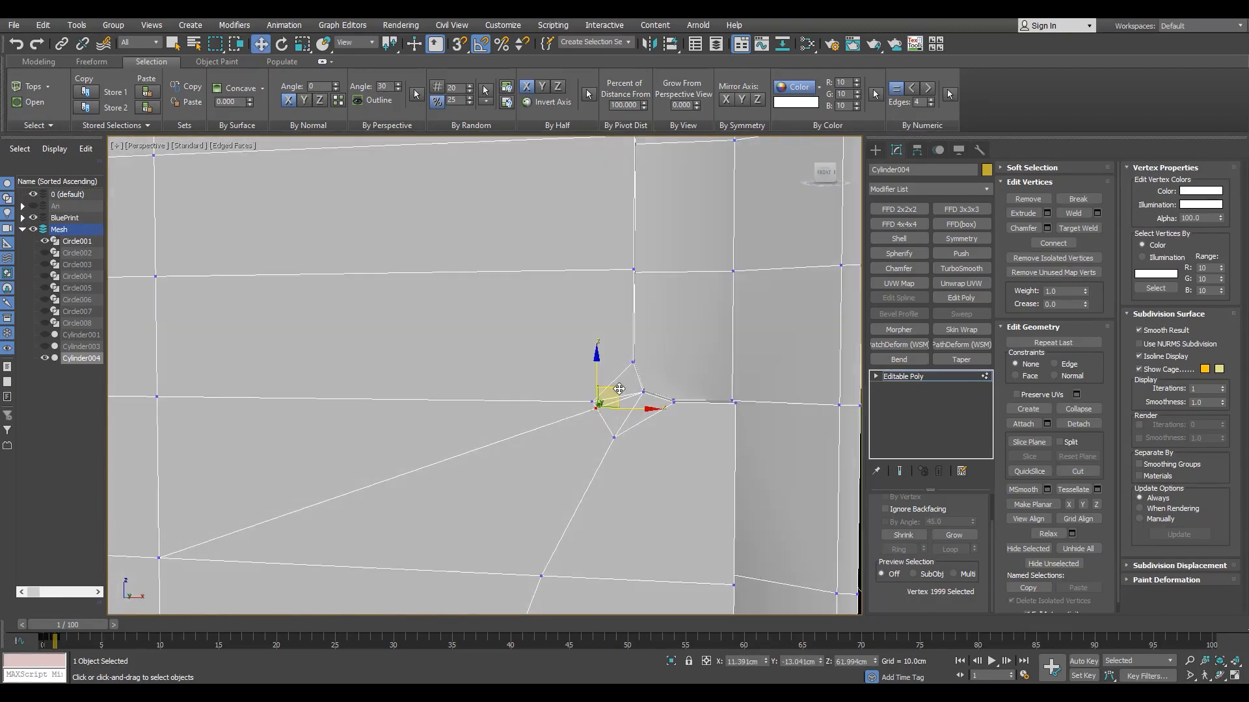
{"action": "key", "text": "ctrl+shift+w"}
{"action": "left_click", "coordinate": [608, 405]}
{"action": "left_click", "coordinate": [534, 542]}
{"action": "scroll", "coordinate": [624, 430], "scroll_direction": "down", "scroll_amount": 3}
{"action": "right_click", "coordinate": [626, 428]}
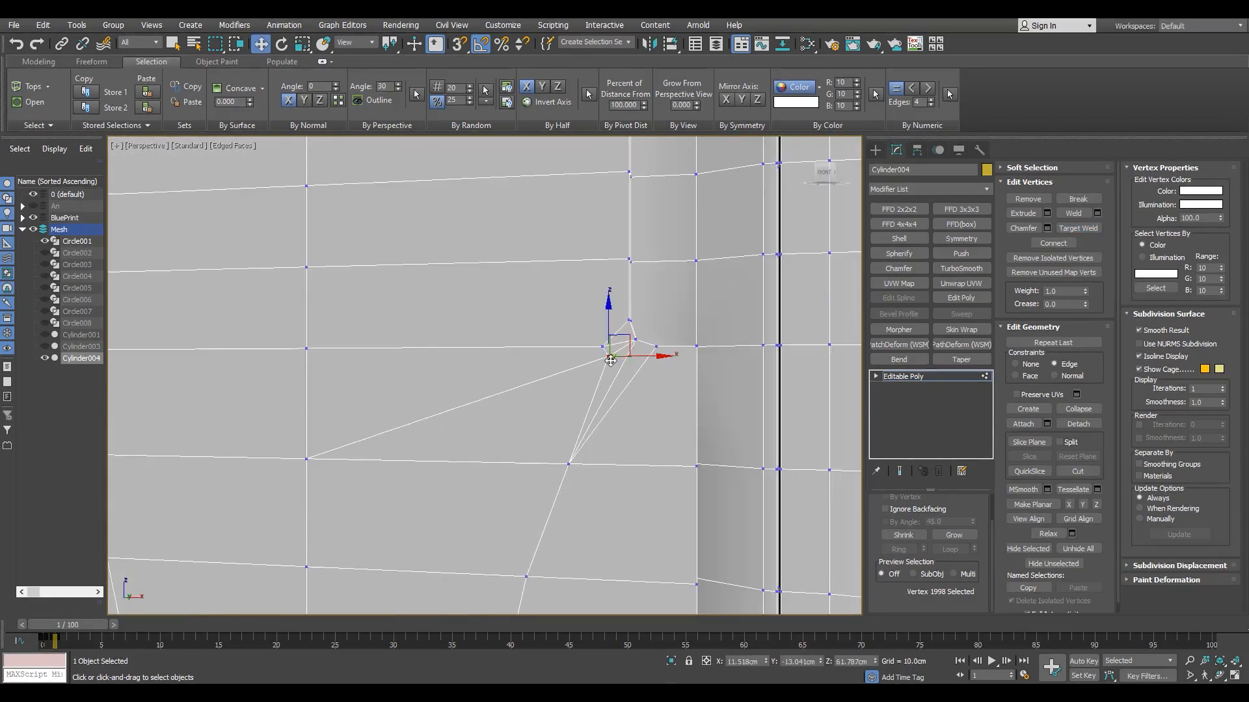
- Weld the last surplus vertex at the notch's lower corner to the centreline and remove the redundant edges there
{"action": "scroll", "coordinate": [607, 354], "scroll_direction": "up", "scroll_amount": 3}
{"action": "key", "text": "ctrl+shift+w"}
{"action": "left_click", "coordinate": [599, 340]}
{"action": "left_click", "coordinate": [168, 503]}
{"action": "key", "text": "2"}
{"action": "key", "text": "w"}
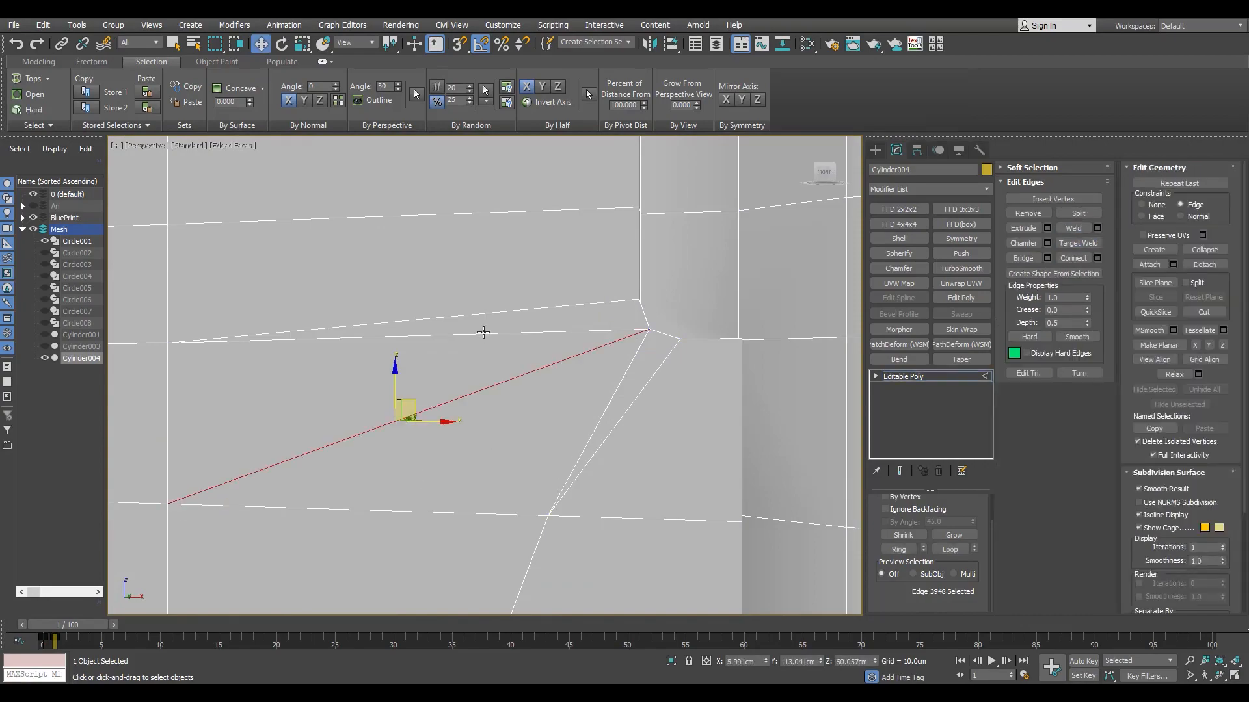
{"action": "key", "text": "ctrl+BackSpace"}
{"action": "scroll", "coordinate": [592, 434], "scroll_direction": "down", "scroll_amount": 4}
- Slide the panel vertex just below the right notch outward toward the recess wall, using the Edge constraint
{"action": "key", "text": "1"}
{"action": "middle_click_drag", "start_coordinate": [592, 435], "coordinate": [578, 416], "text": "alt"}
{"action": "left_click", "coordinate": [574, 408]}
{"action": "left_click_drag", "start_coordinate": [592, 420], "coordinate": [614, 432]}
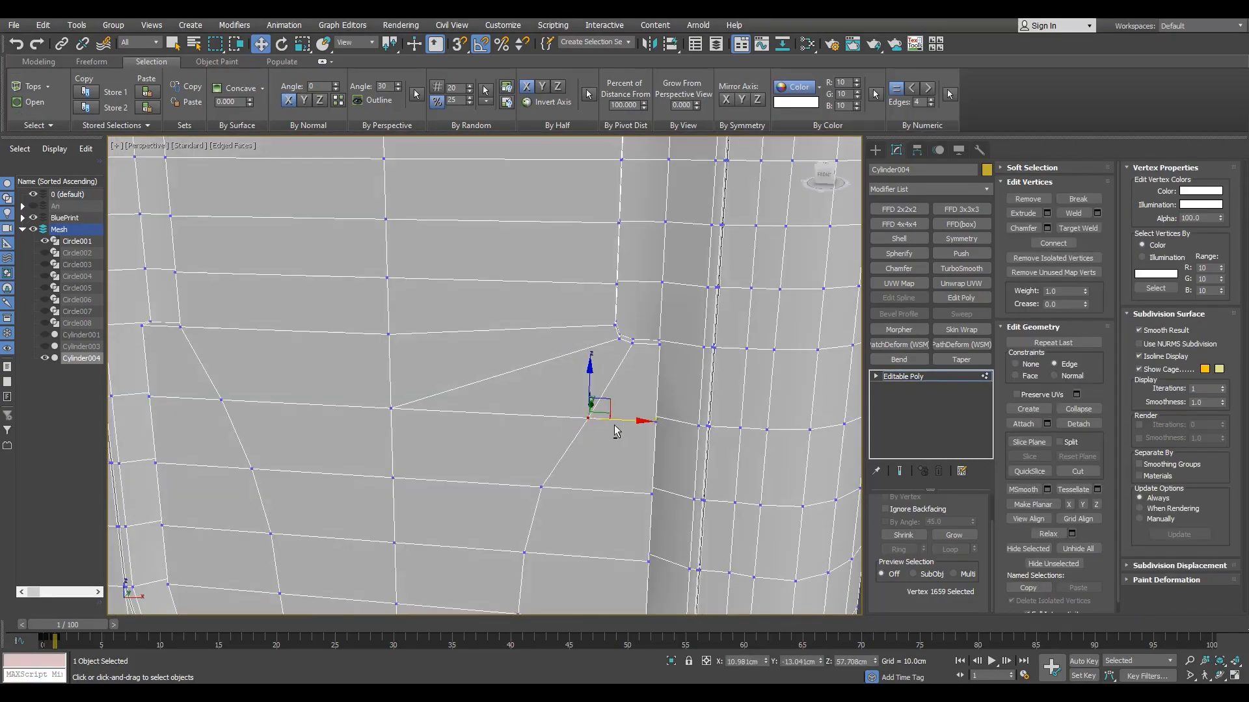
- Select the wall polygons around the panel recess and auto smooth them with a 45 degree threshold
{"action": "scroll", "coordinate": [565, 466], "scroll_direction": "down", "scroll_amount": 2}
{"action": "middle_click_drag", "start_coordinate": [613, 431], "coordinate": [630, 488], "text": "alt"}
{"action": "scroll", "coordinate": [602, 448], "scroll_direction": "up", "scroll_amount": 3}
{"action": "key", "text": "4"}
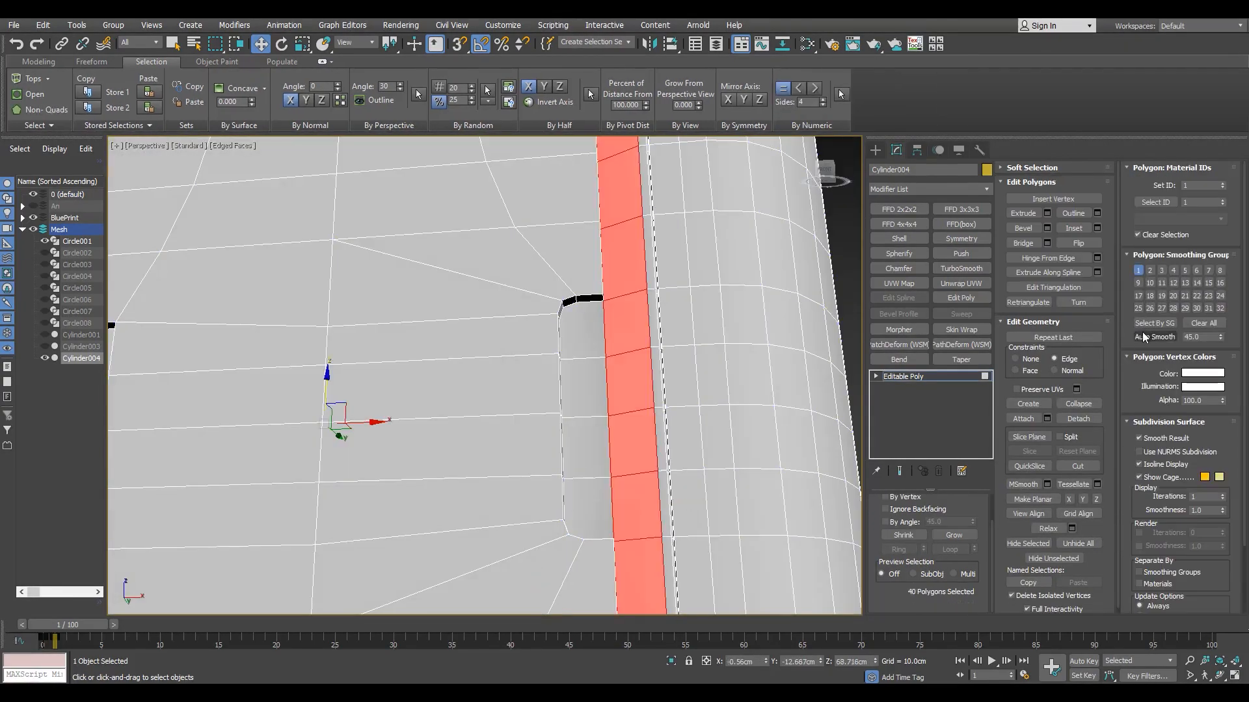
{"action": "scroll", "coordinate": [569, 317], "scroll_direction": "up", "scroll_amount": 2}
- Connect the three horizontal edges on the right notch's floor with 2 segments
{"action": "key", "text": "2"}
{"action": "scroll", "coordinate": [579, 338], "scroll_direction": "down", "scroll_amount": 4}
{"action": "scroll", "coordinate": [585, 351], "scroll_direction": "up", "scroll_amount": 5}
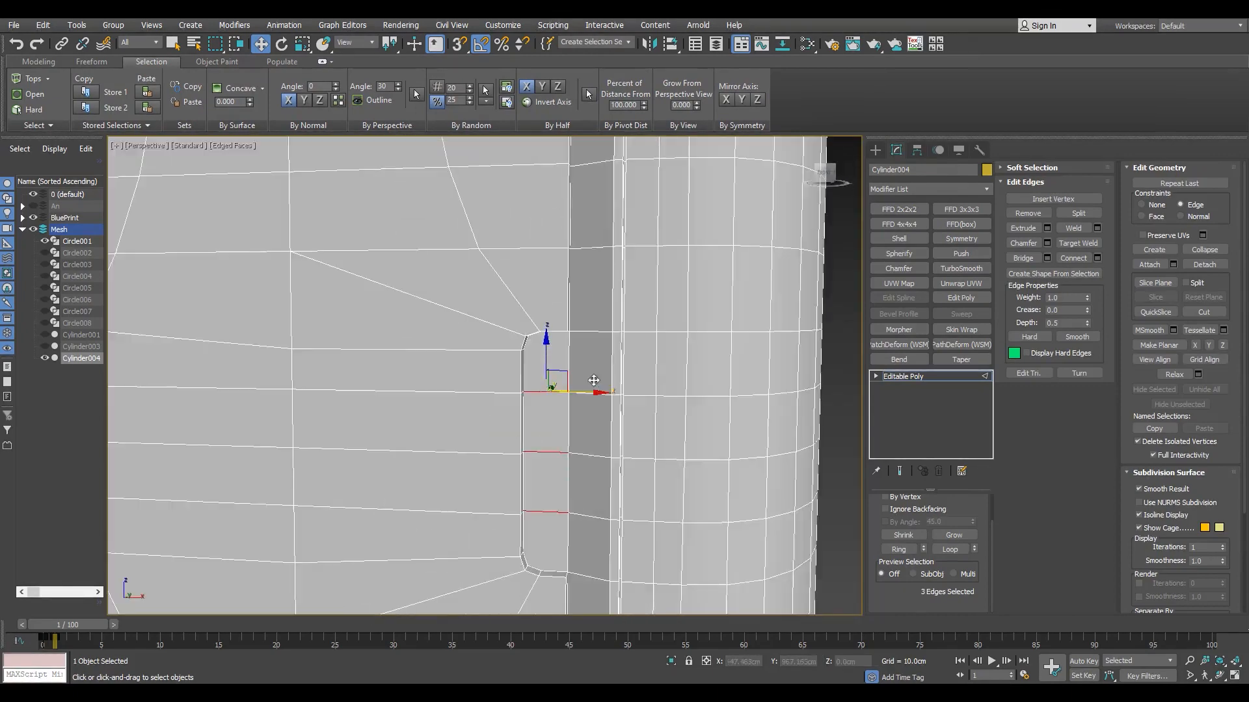
{"action": "key", "text": "ctrl+z"}
{"action": "left_click", "coordinate": [1097, 258]}
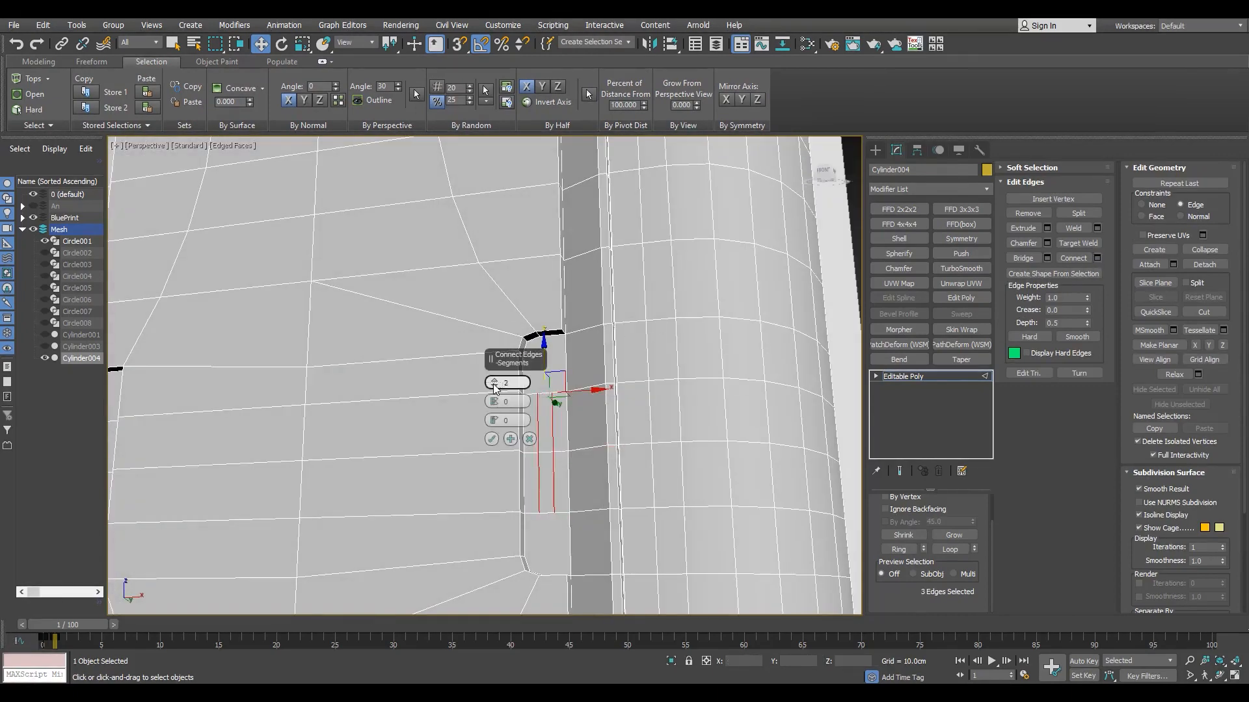
{"action": "left_click", "coordinate": [492, 439]}
- Connect the ends of the notch floor's new edges to the vertices on its upper and lower rounded corners
{"action": "key", "text": "1"}
{"action": "scroll", "coordinate": [511, 388], "scroll_direction": "up", "scroll_amount": 2}
{"action": "left_click", "coordinate": [549, 397]}
{"action": "left_click", "coordinate": [570, 398], "text": "ctrl"}
{"action": "key", "text": "ctrl+shift+e"}
{"action": "middle_click_drag", "start_coordinate": [565, 383], "coordinate": [539, 384], "text": "alt"}
{"action": "left_click", "coordinate": [552, 380]}
{"action": "left_click", "coordinate": [572, 381], "text": "ctrl"}
{"action": "key", "text": "ctrl+shift+e"}
{"action": "scroll", "coordinate": [568, 385], "scroll_direction": "down", "scroll_amount": 5}
{"action": "scroll", "coordinate": [539, 384], "scroll_direction": "up", "scroll_amount": 3}
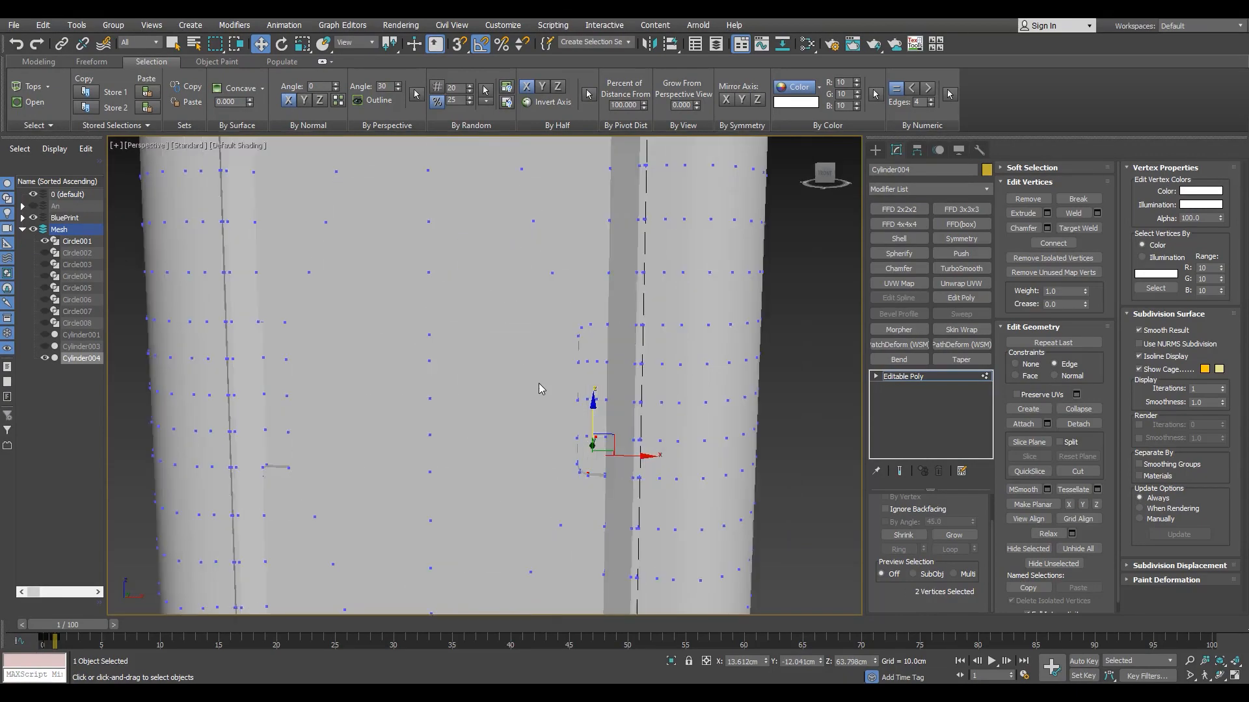
- Try to split the body along the horizontal edge loop at the notches and select its lower part as an element
{"action": "scroll", "coordinate": [538, 384], "scroll_direction": "down", "scroll_amount": 3}
{"action": "scroll", "coordinate": [565, 383], "scroll_direction": "up", "scroll_amount": 6}
{"action": "scroll", "coordinate": [700, 279], "scroll_direction": "down", "scroll_amount": 5}
{"action": "key", "text": "f"}
{"action": "key", "text": "2"}
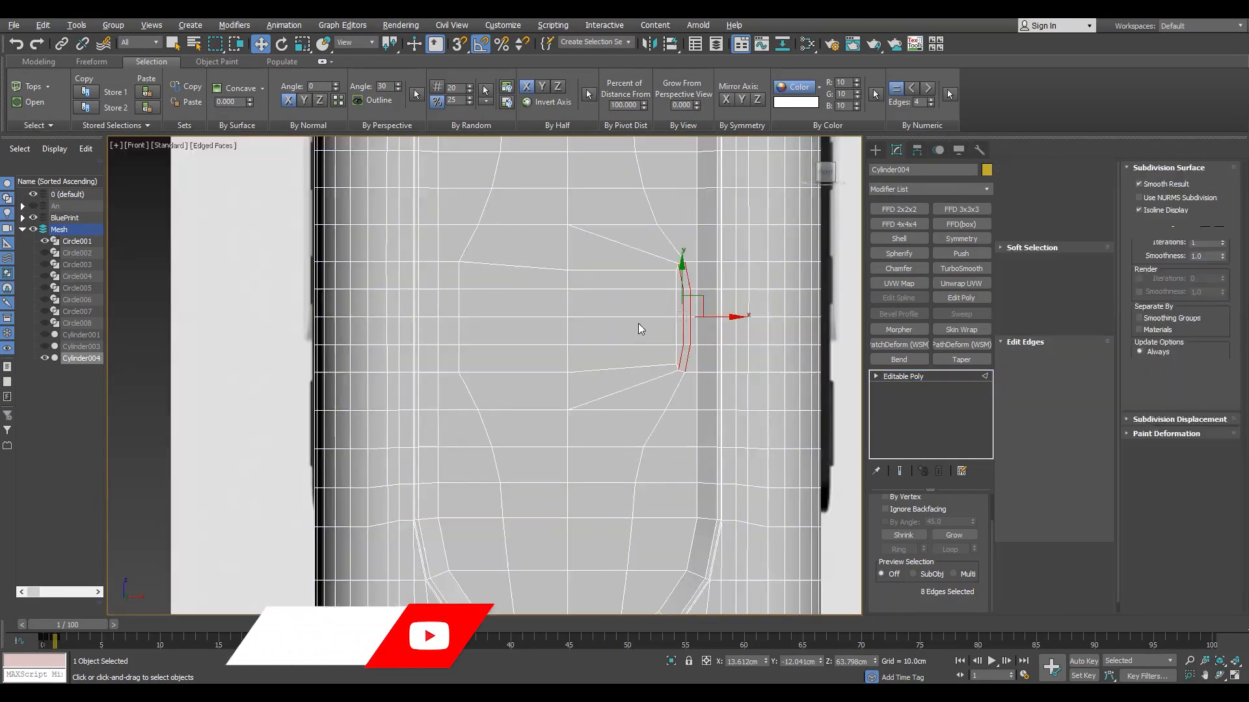
{"action": "double_click", "coordinate": [638, 315]}
{"action": "right_click", "coordinate": [636, 315]}
{"action": "left_click", "coordinate": [616, 340]}
{"action": "scroll", "coordinate": [610, 349], "scroll_direction": "down", "scroll_amount": 4}
{"action": "key", "text": "5"}
{"action": "left_click", "coordinate": [557, 362]}
{"action": "scroll", "coordinate": [557, 362], "scroll_direction": "down", "scroll_amount": 5}
{"action": "scroll", "coordinate": [493, 282], "scroll_direction": "up", "scroll_amount": 3}
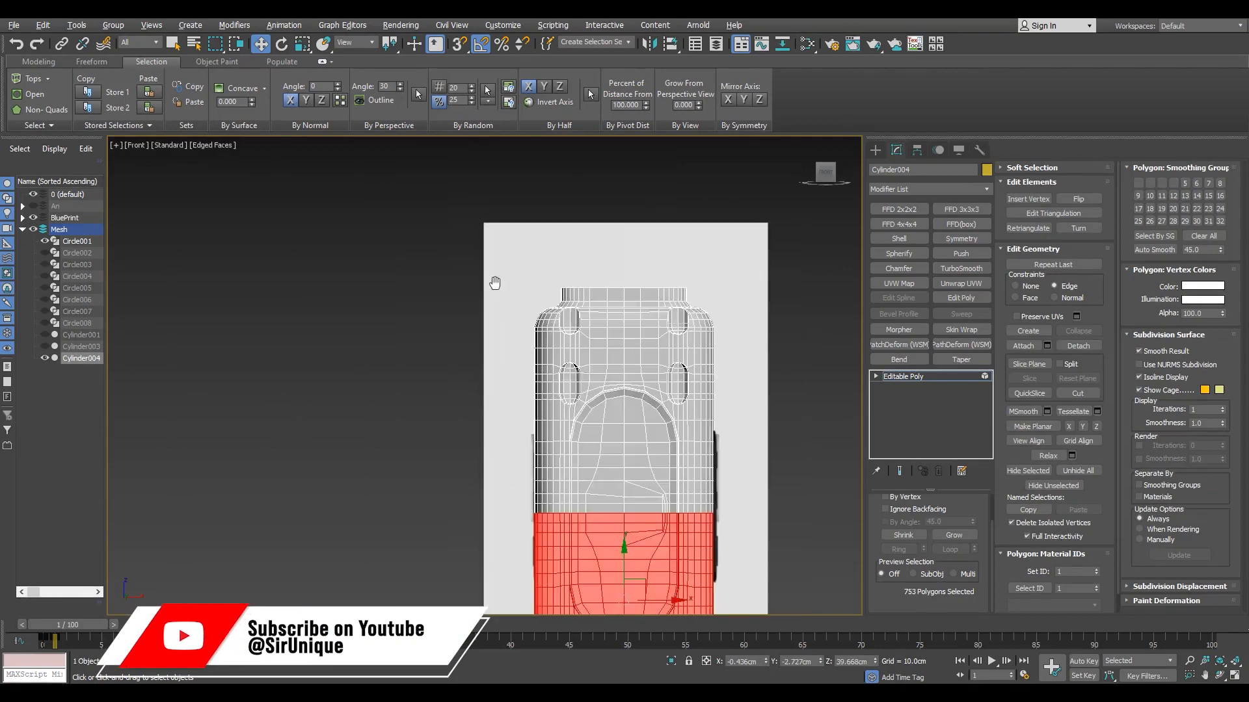
{"action": "middle_click_drag", "start_coordinate": [494, 282], "coordinate": [437, 184]}
{"action": "scroll", "coordinate": [585, 407], "scroll_direction": "up", "scroll_amount": 2}
{"action": "key", "text": "ctrl+z"}
- Select the body's vertical centreline edges in the front view and split the mesh along them
{"action": "key", "text": "2"}
{"action": "left_click", "coordinate": [587, 408]}
{"action": "scroll", "coordinate": [587, 407], "scroll_direction": "down", "scroll_amount": 2}
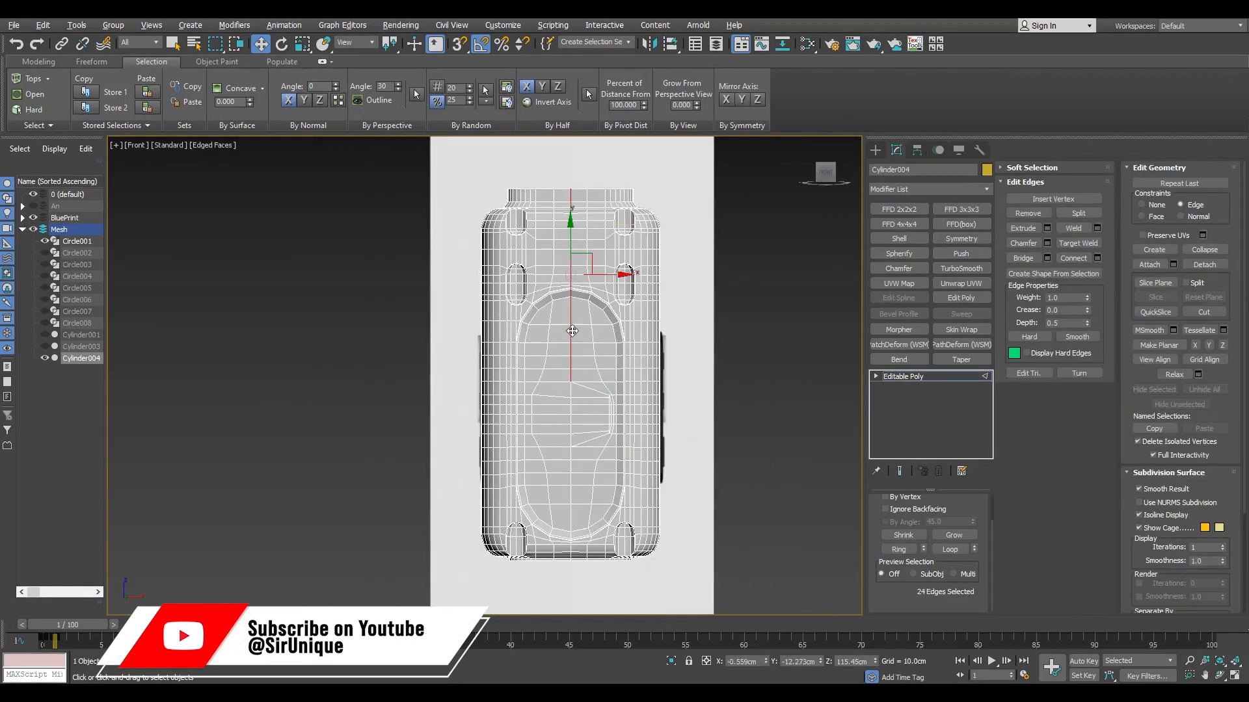
{"action": "scroll", "coordinate": [574, 396], "scroll_direction": "up", "scroll_amount": 4}
{"action": "scroll", "coordinate": [549, 369], "scroll_direction": "down", "scroll_amount": 2}
{"action": "double_click", "coordinate": [558, 449], "text": "ctrl"}
{"action": "right_click", "coordinate": [537, 396]}
{"action": "left_click", "coordinate": [519, 421]}
{"action": "key", "text": "4"}
{"action": "key", "text": "1"}
- Delete the left half of the body and mirror the remaining half with an X-axis Symmetry modifier
{"action": "scroll", "coordinate": [518, 419], "scroll_direction": "down", "scroll_amount": 4}
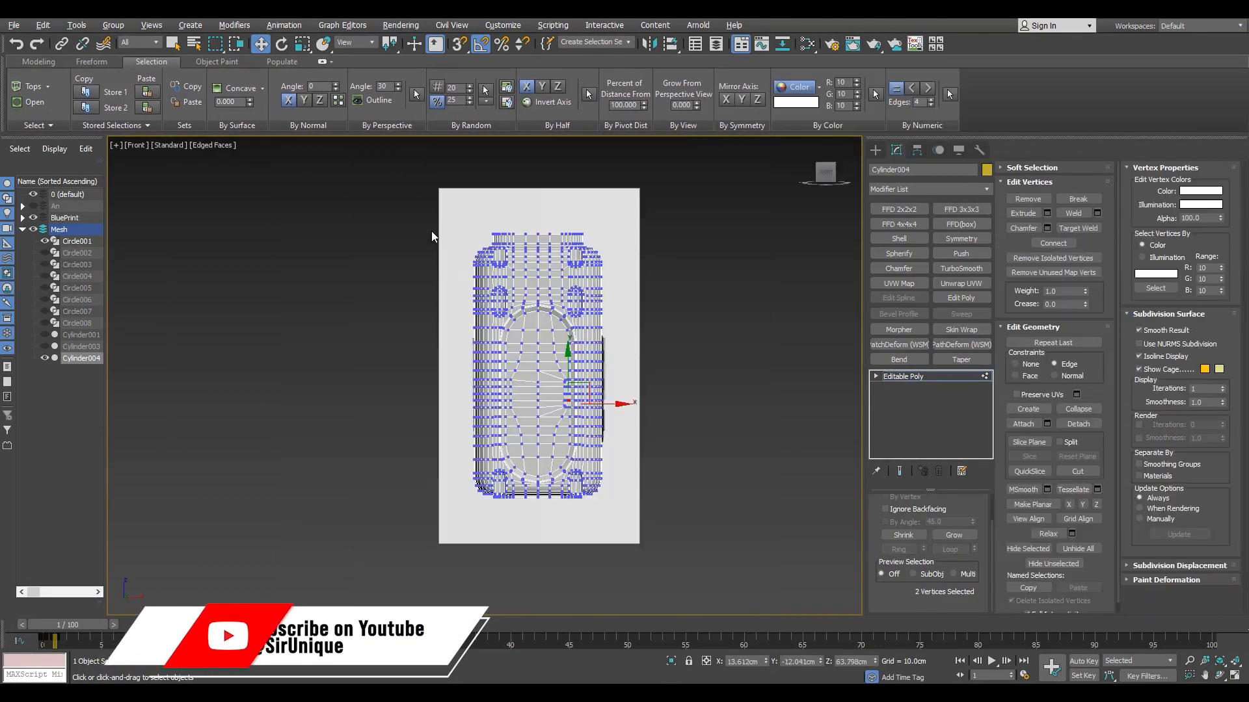
{"action": "left_click_drag", "start_coordinate": [432, 236], "coordinate": [533, 562]}
{"action": "key", "text": "Delete"}
{"action": "scroll", "coordinate": [536, 559], "scroll_direction": "up", "scroll_amount": 5}
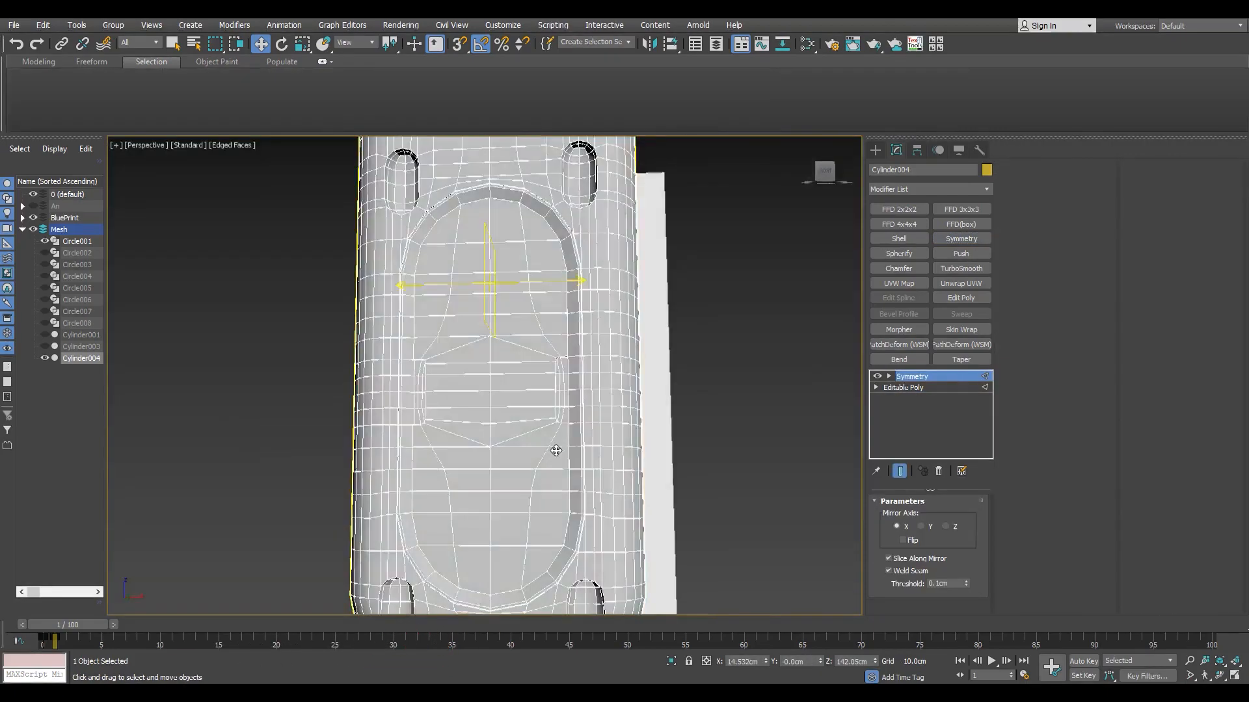
{"action": "key", "text": "p"}
{"action": "middle_click_drag", "start_coordinate": [554, 356], "coordinate": [485, 312], "text": "alt"}
- Examine the mirrored body's panel recess, notches and slots from several angles, including shading without edges
{"action": "scroll", "coordinate": [553, 356], "scroll_direction": "down", "scroll_amount": 5}
{"action": "scroll", "coordinate": [553, 356], "scroll_direction": "up", "scroll_amount": 6}
{"action": "scroll", "coordinate": [554, 356], "scroll_direction": "down", "scroll_amount": 5}
{"action": "scroll", "coordinate": [382, 458], "scroll_direction": "up", "scroll_amount": 6}
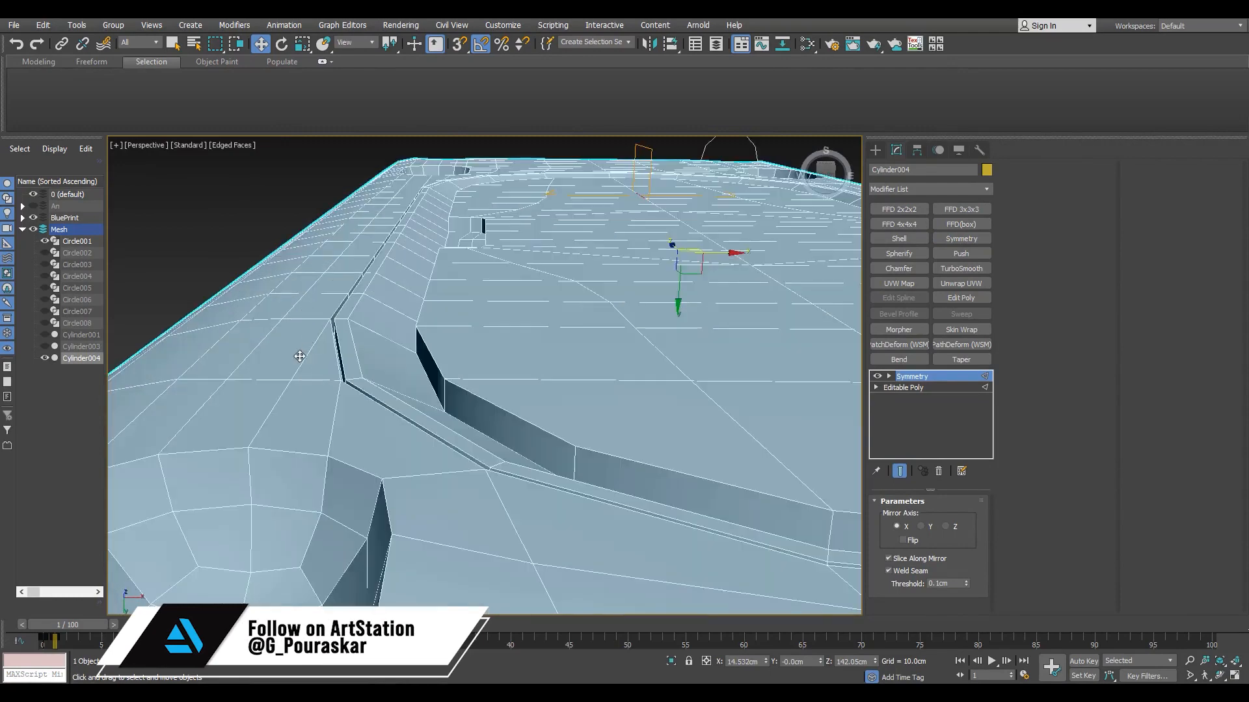
{"action": "scroll", "coordinate": [301, 354], "scroll_direction": "down", "scroll_amount": 5}
{"action": "mouse_move", "coordinate": [301, 355]}
{"action": "middle_mouse_down", "text": "alt"}
{"action": "mouse_move", "coordinate": [635, 438]}
{"action": "mouse_move", "coordinate": [604, 481]}
{"action": "middle_mouse_up", "text": "alt"}
{"action": "scroll", "coordinate": [636, 437], "scroll_direction": "up", "scroll_amount": 8}
{"action": "key", "text": "F4"}
{"action": "scroll", "coordinate": [626, 409], "scroll_direction": "down", "scroll_amount": 8}
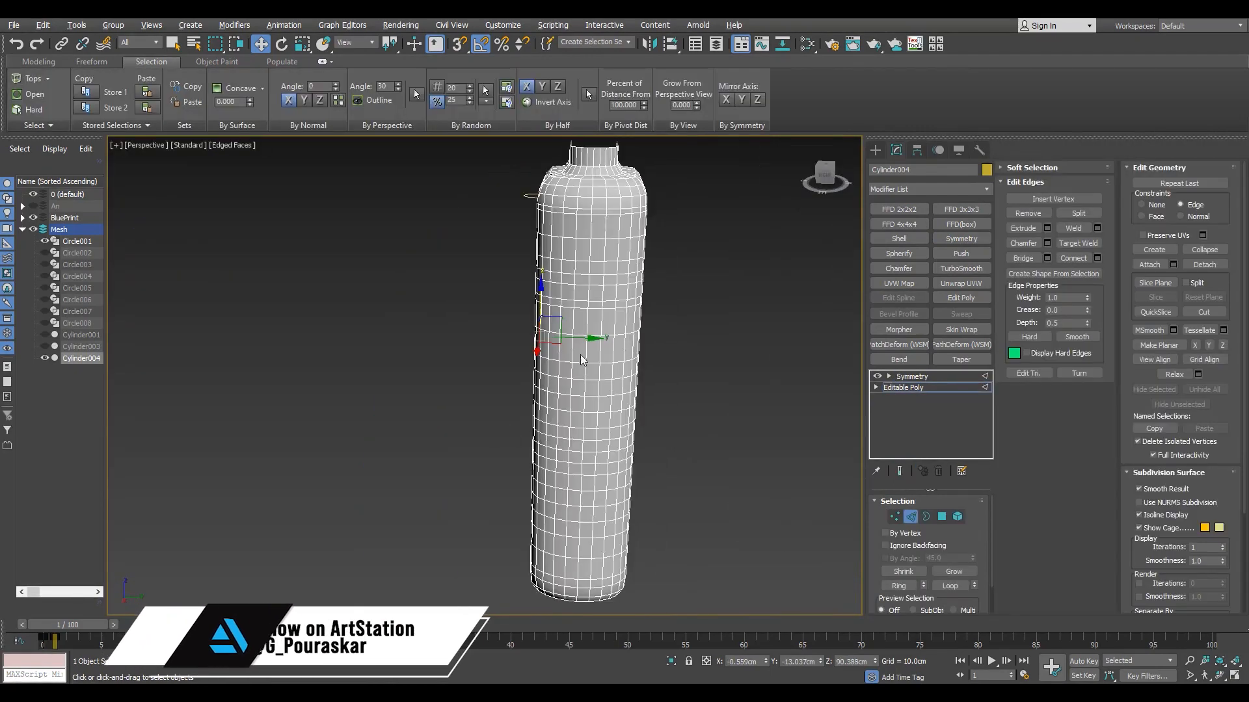
- Delete the rear half element of the body and mirror the front half with a flipped Y-axis Symmetry modifier
{"action": "middle_click_drag", "start_coordinate": [589, 337], "coordinate": [595, 339], "text": "alt"}
{"action": "key", "text": "5"}
{"action": "left_click", "coordinate": [605, 318]}
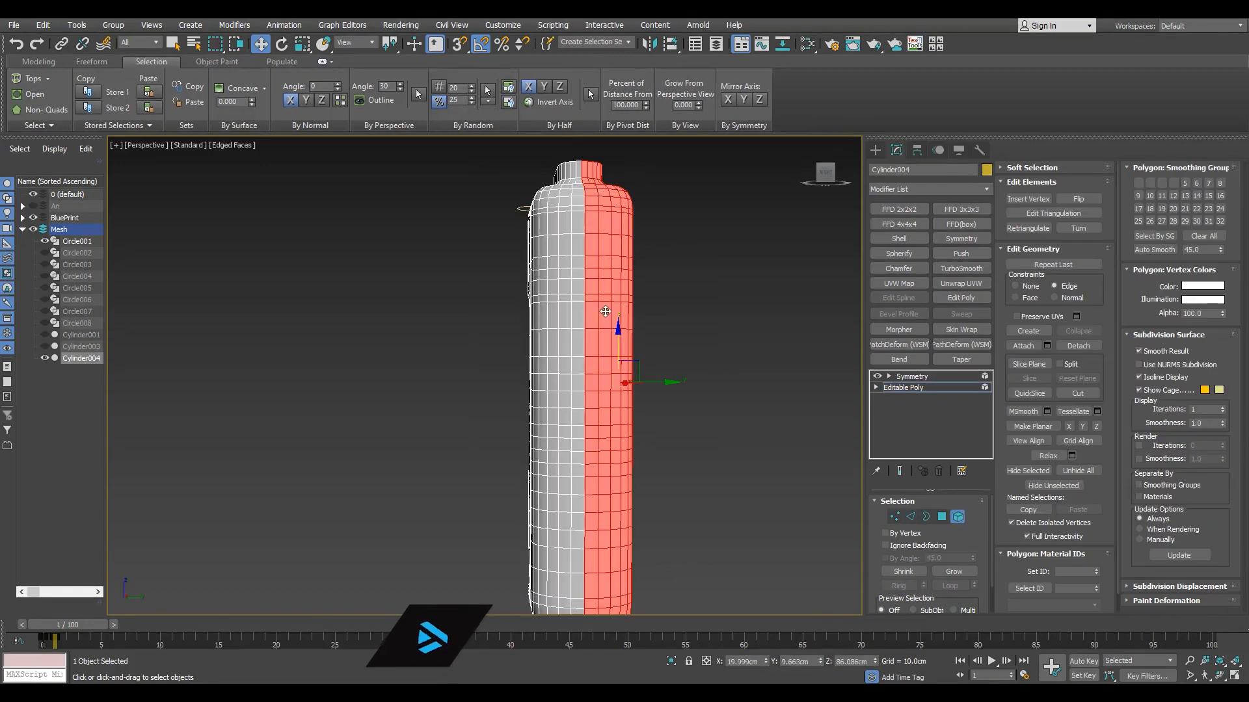
{"action": "key", "text": "Delete"}
{"action": "key", "text": "2"}
{"action": "left_click", "coordinate": [961, 239]}
{"action": "left_click", "coordinate": [924, 528]}
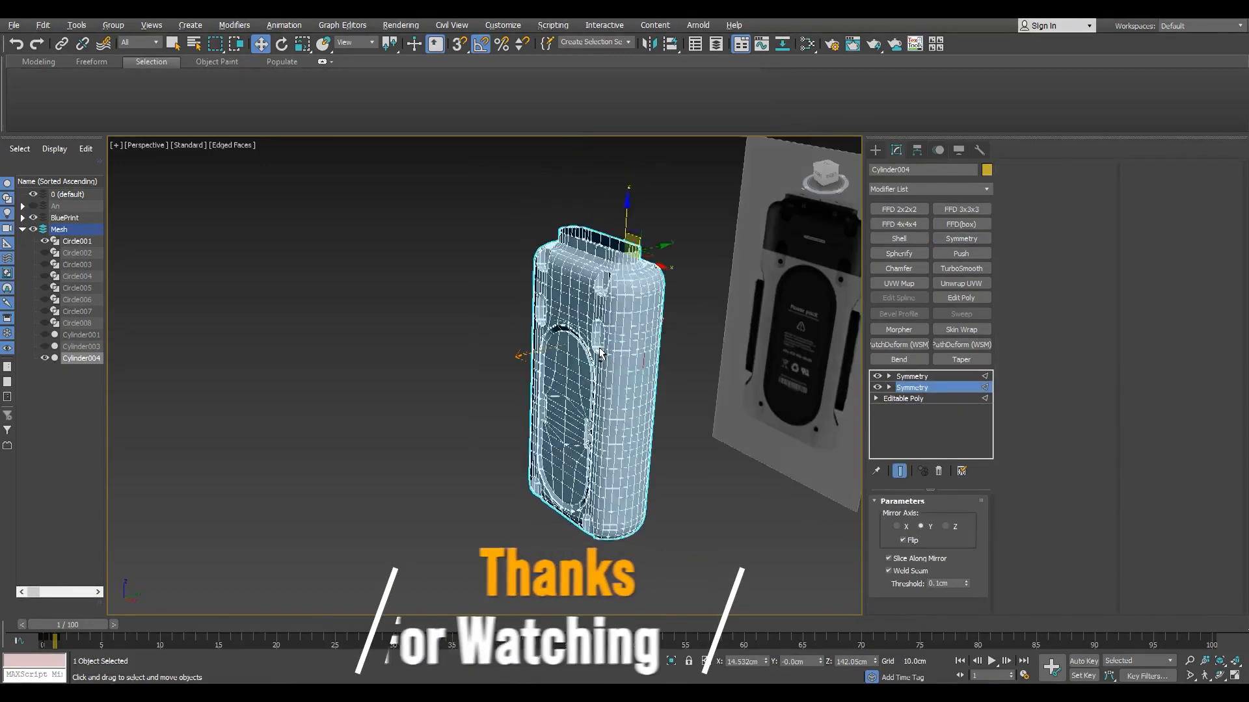